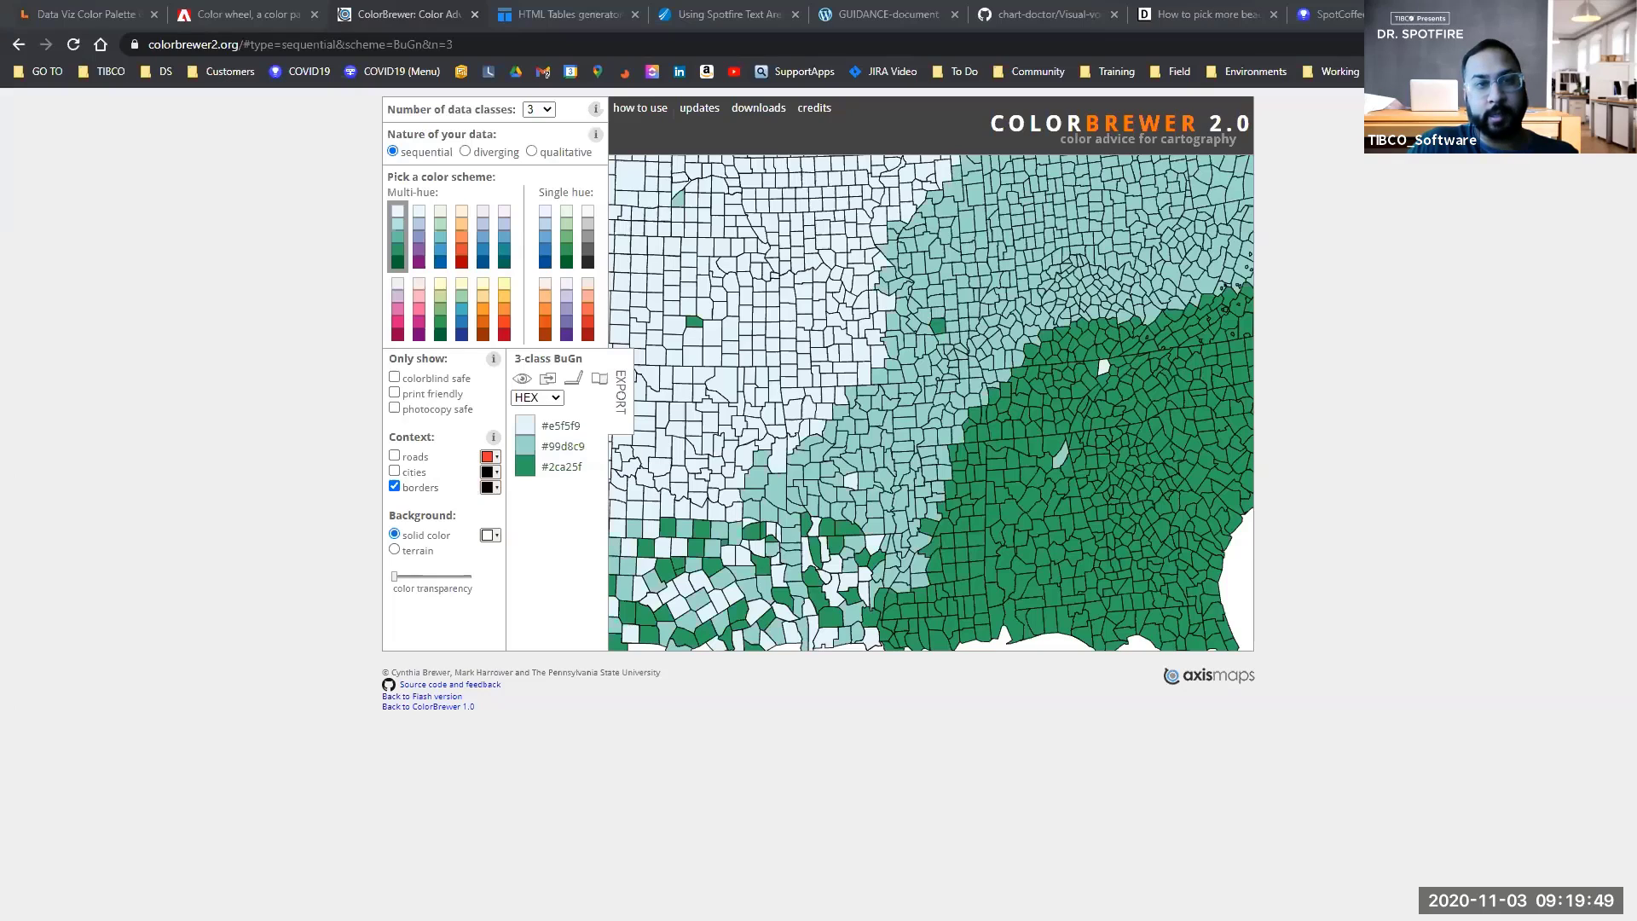
Step: Switch to Spotfire and open the Difference colour settings for the map chart on the Diverging page
{"action": "key", "text": "alt+Tab"}
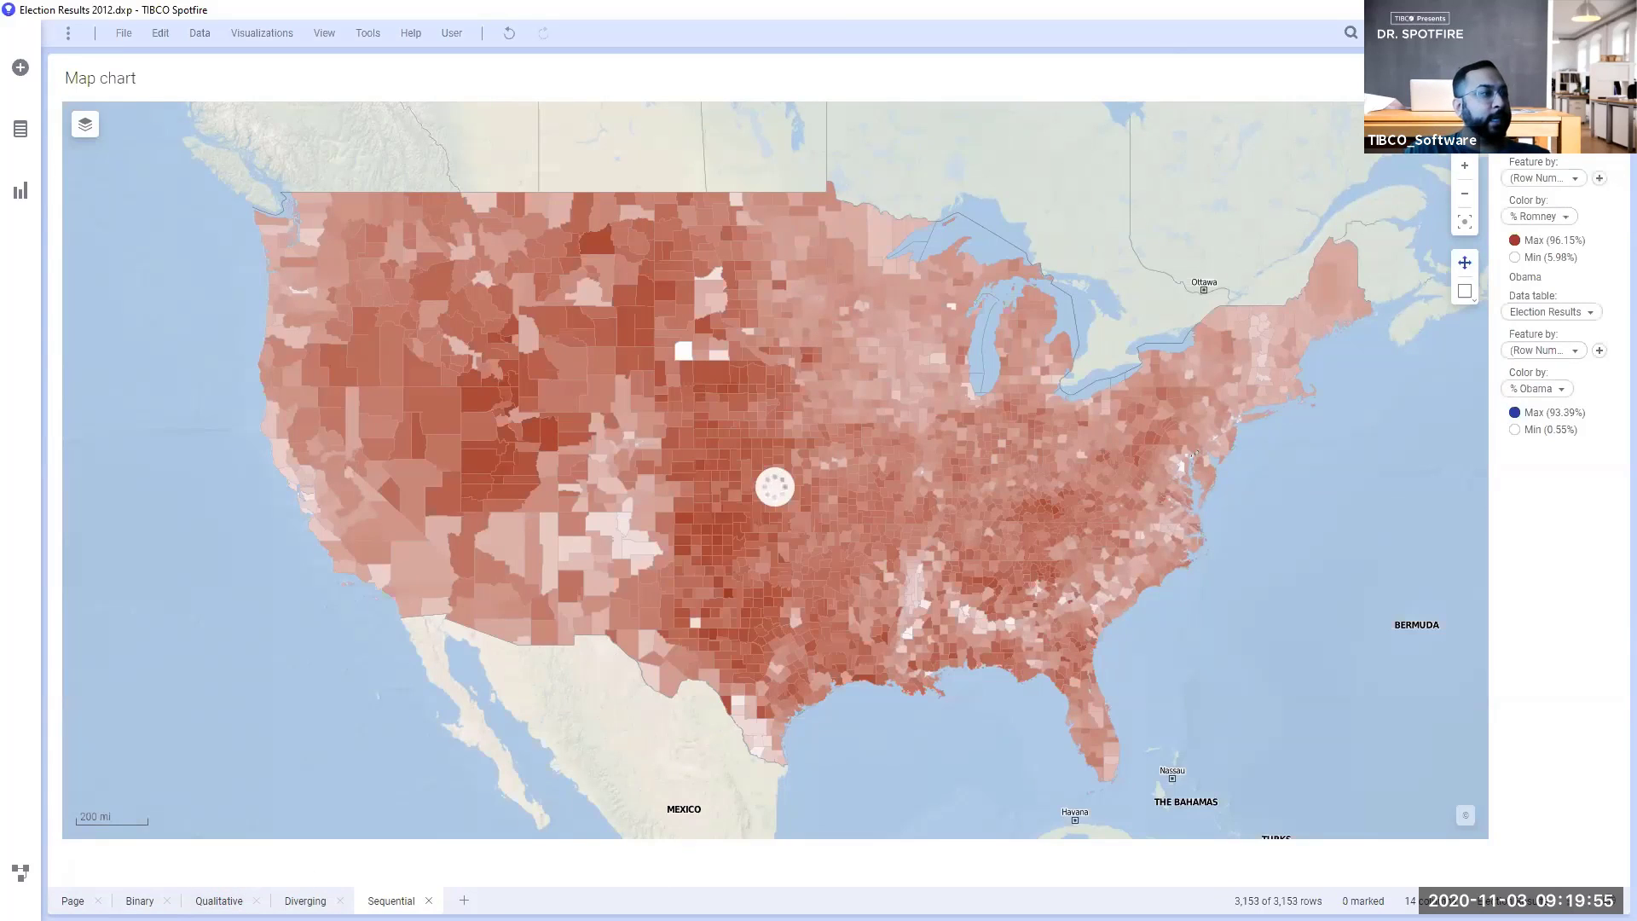
{"action": "left_click", "coordinate": [306, 901]}
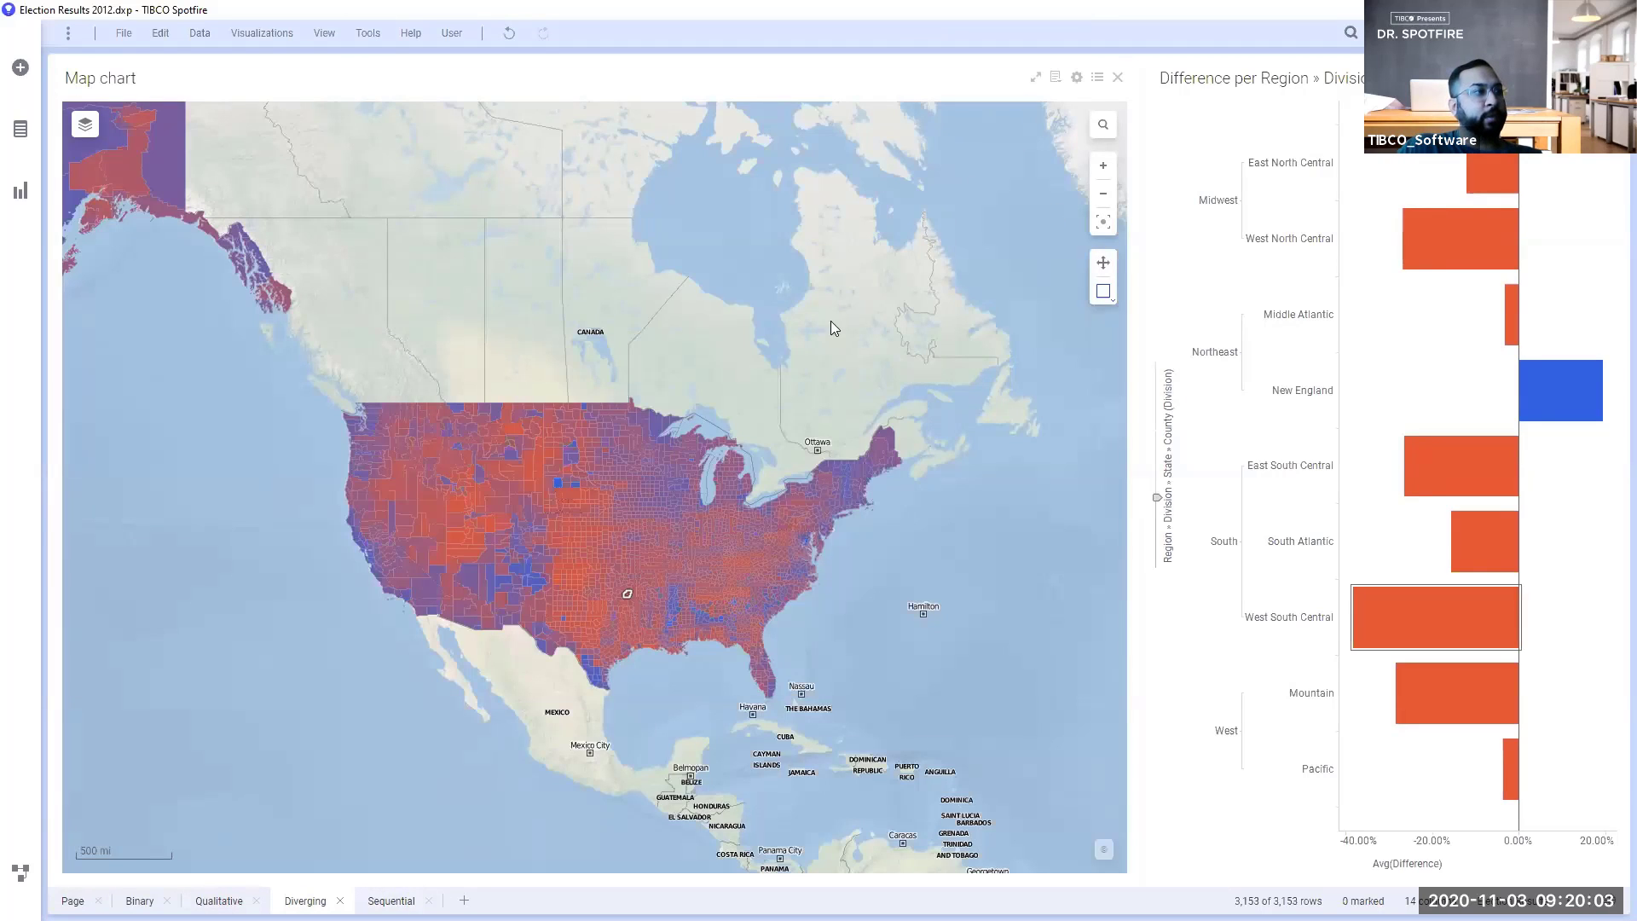
{"action": "left_click", "coordinate": [1098, 82]}
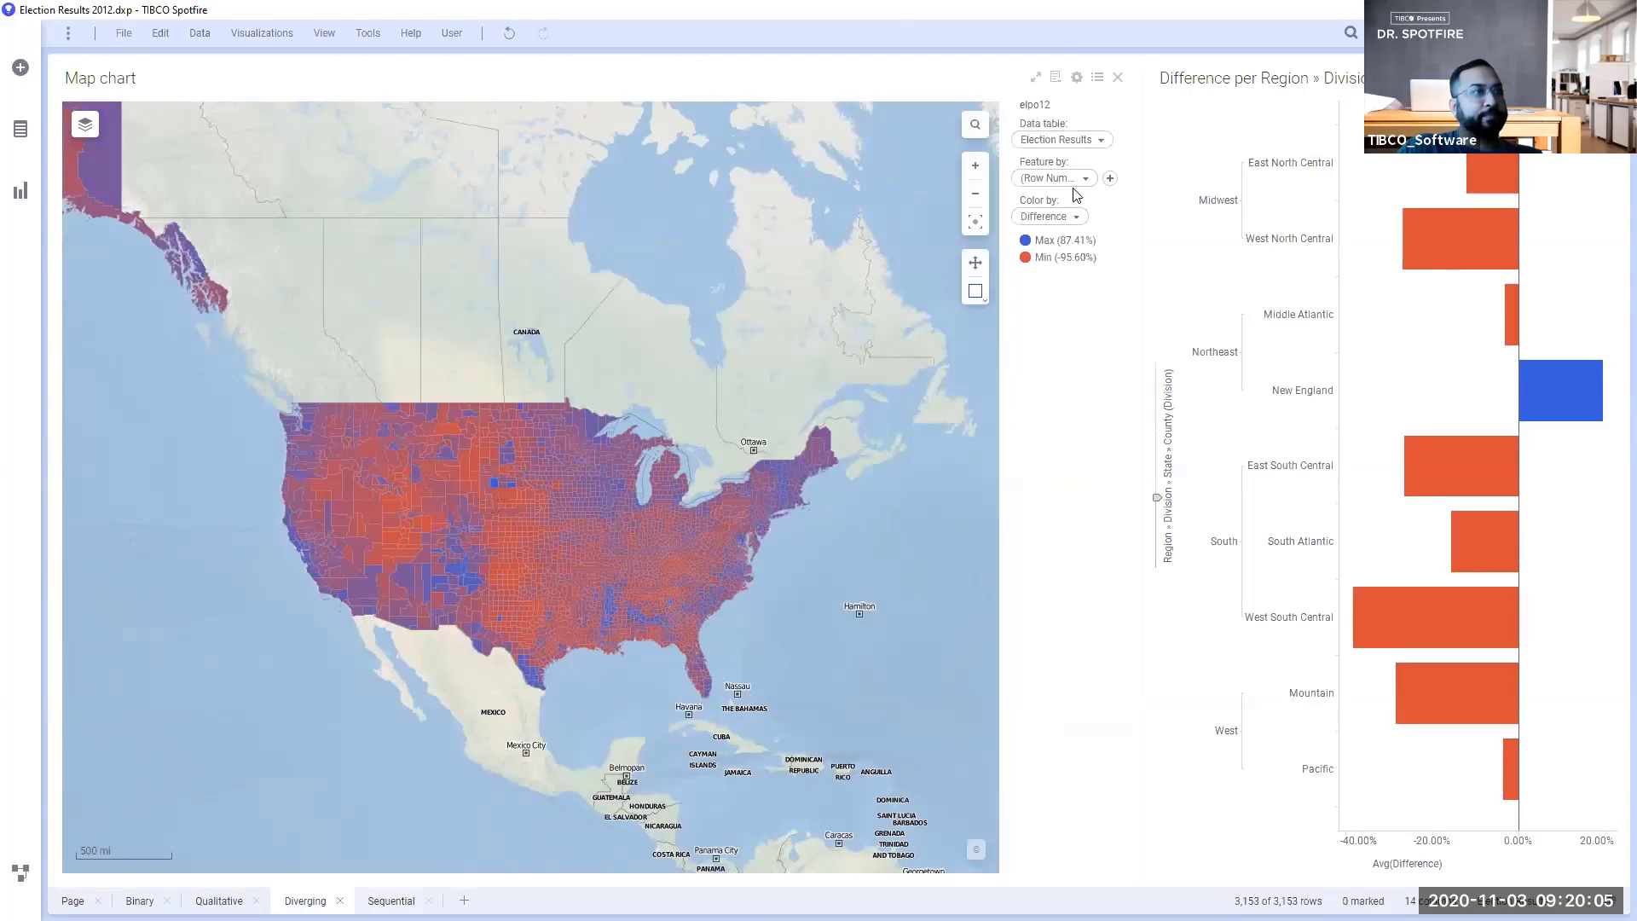
{"action": "right_click", "coordinate": [1042, 216]}
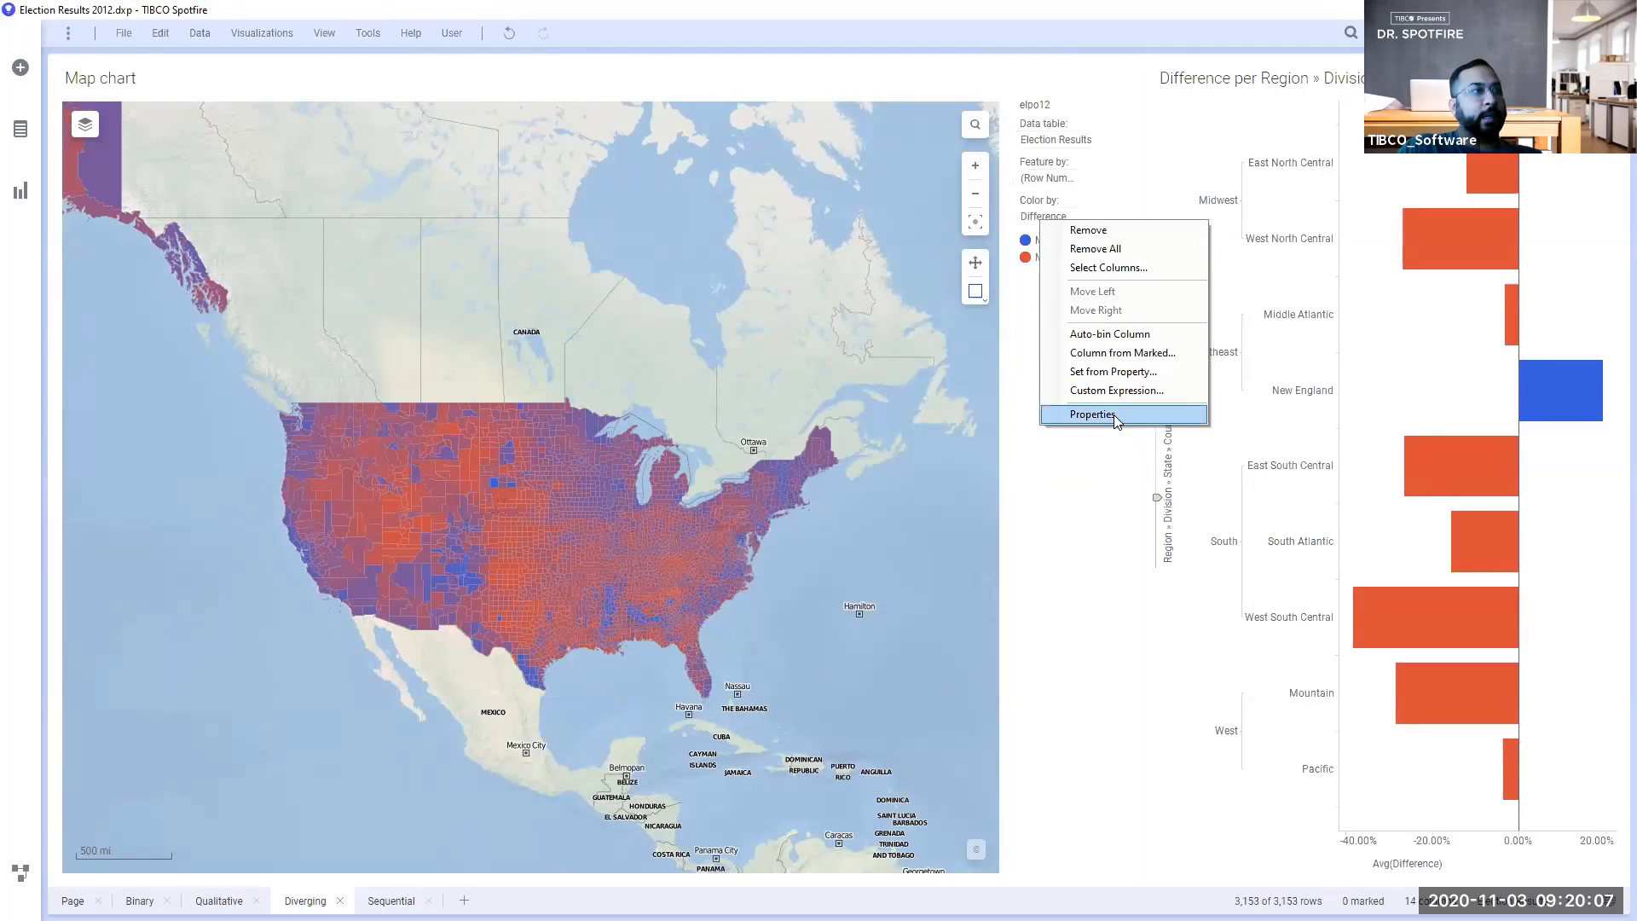
{"action": "left_click", "coordinate": [1093, 414]}
{"action": "left_click_drag", "start_coordinate": [933, 283], "coordinate": [1304, 266]}
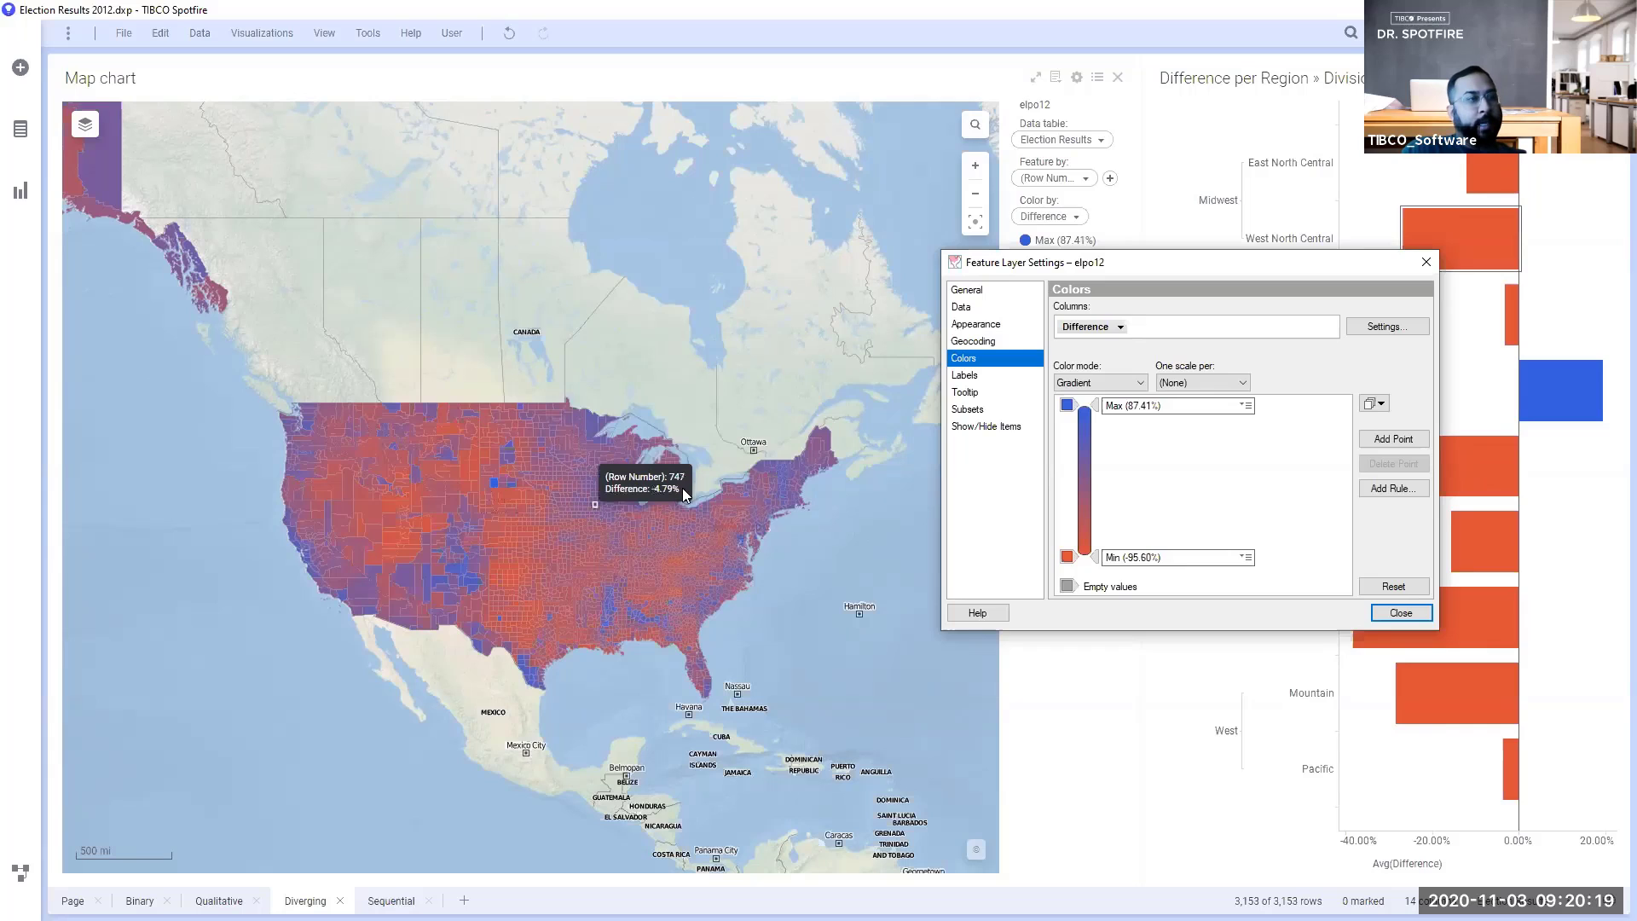
Step: Add a middle point to the Difference colour gradient and colour it white
{"action": "left_click", "coordinate": [1387, 442]}
{"action": "left_click", "coordinate": [1247, 481]}
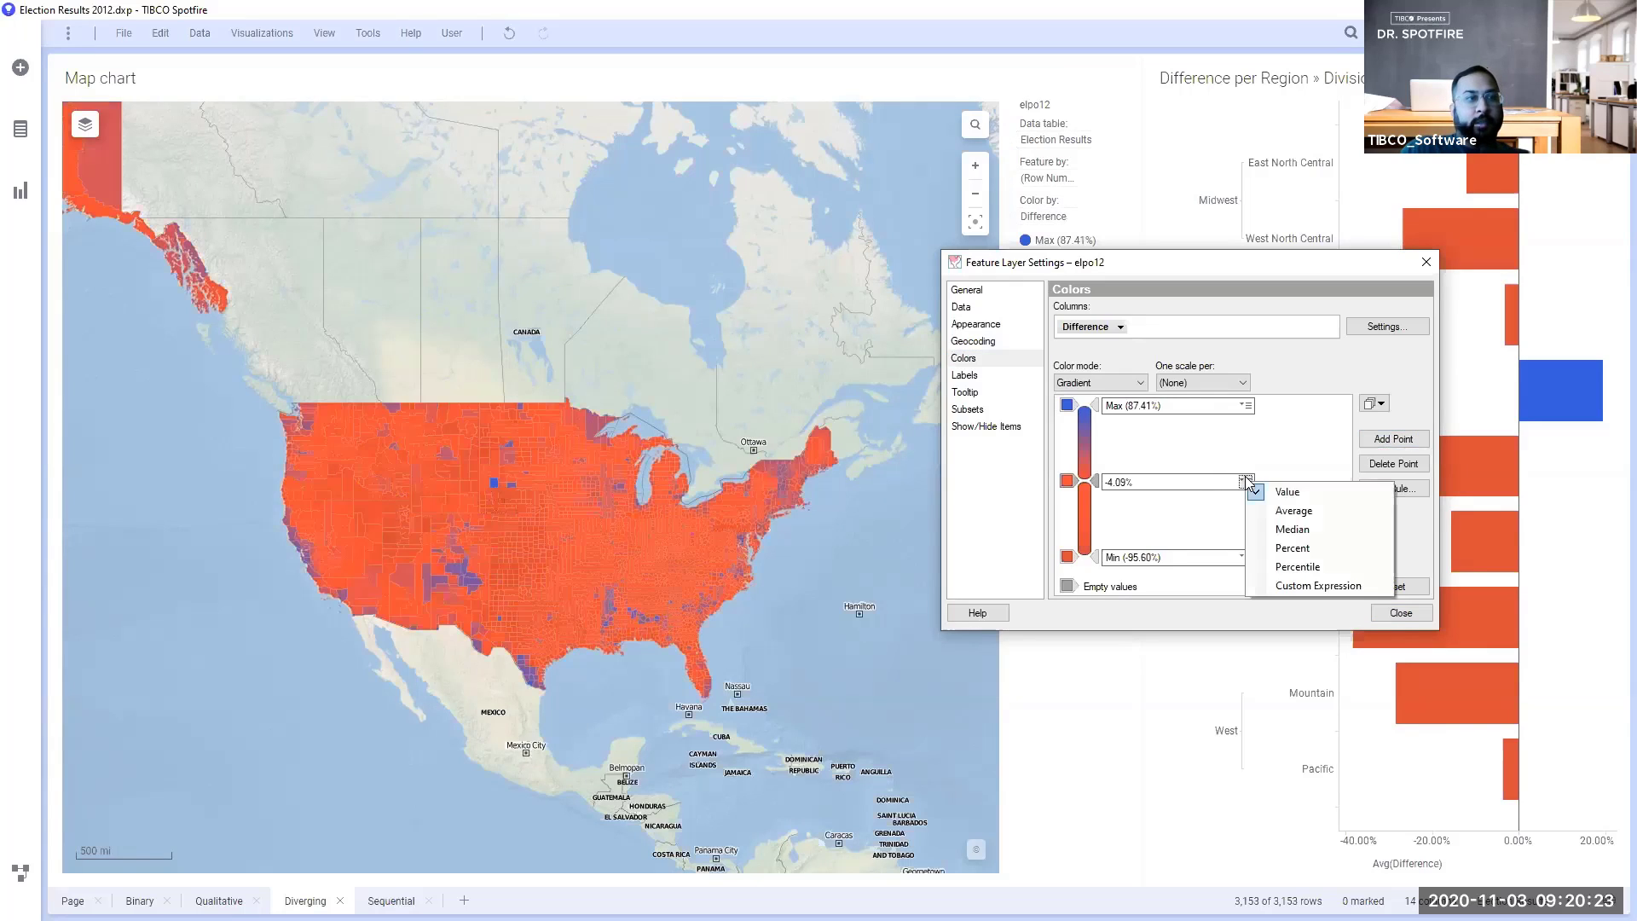
{"action": "left_click", "coordinate": [1194, 482]}
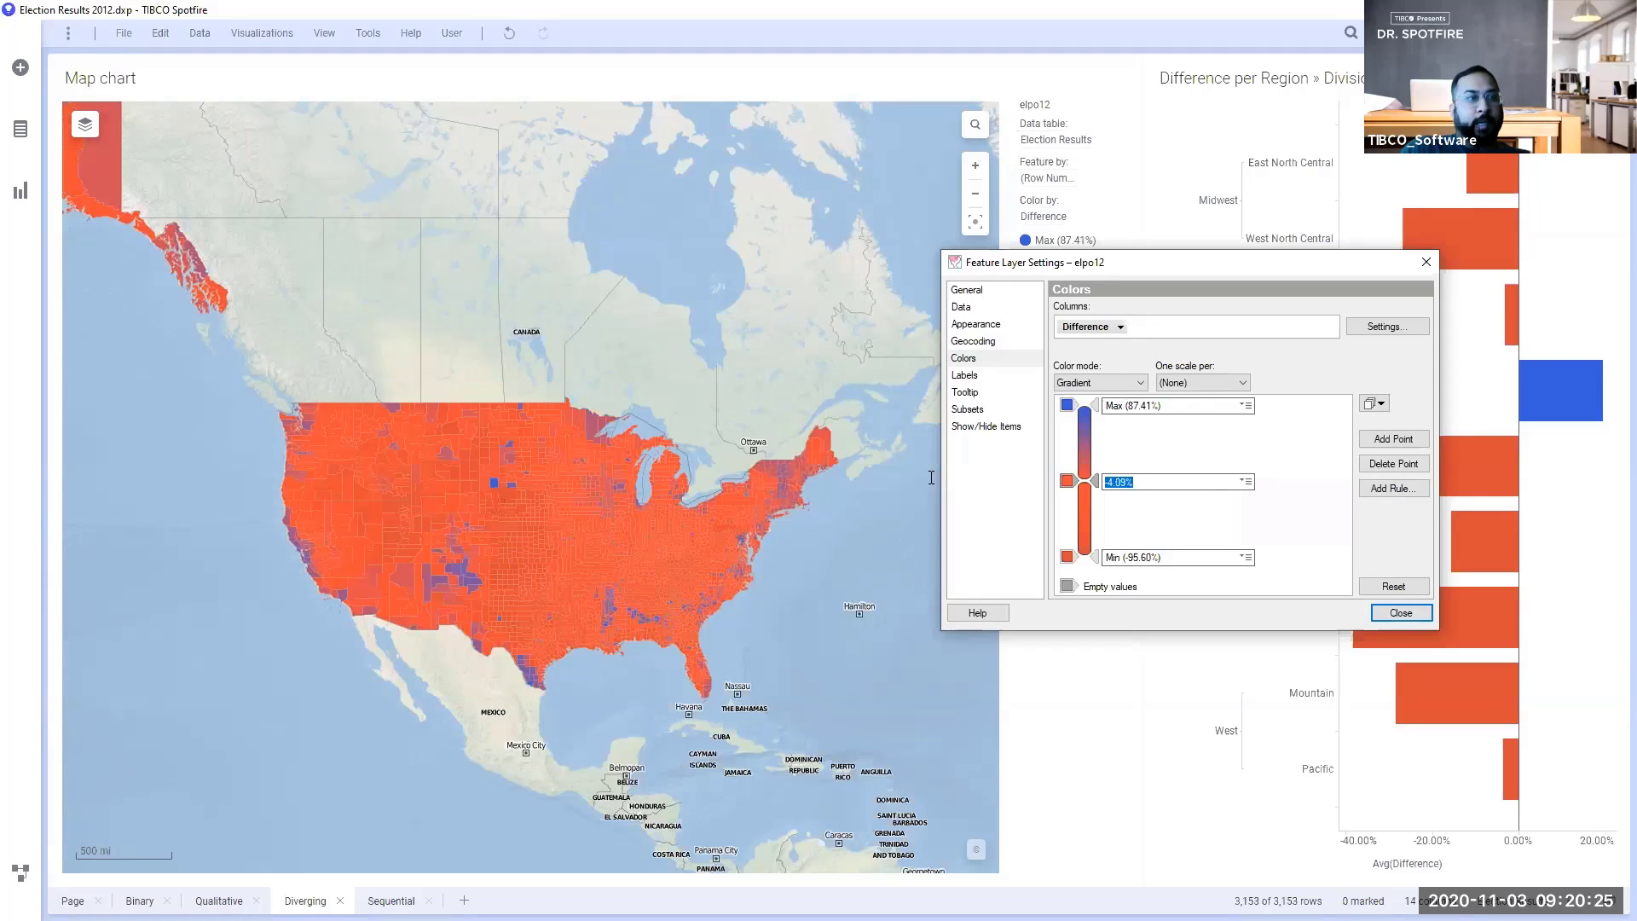
{"action": "type", "text": "0"}
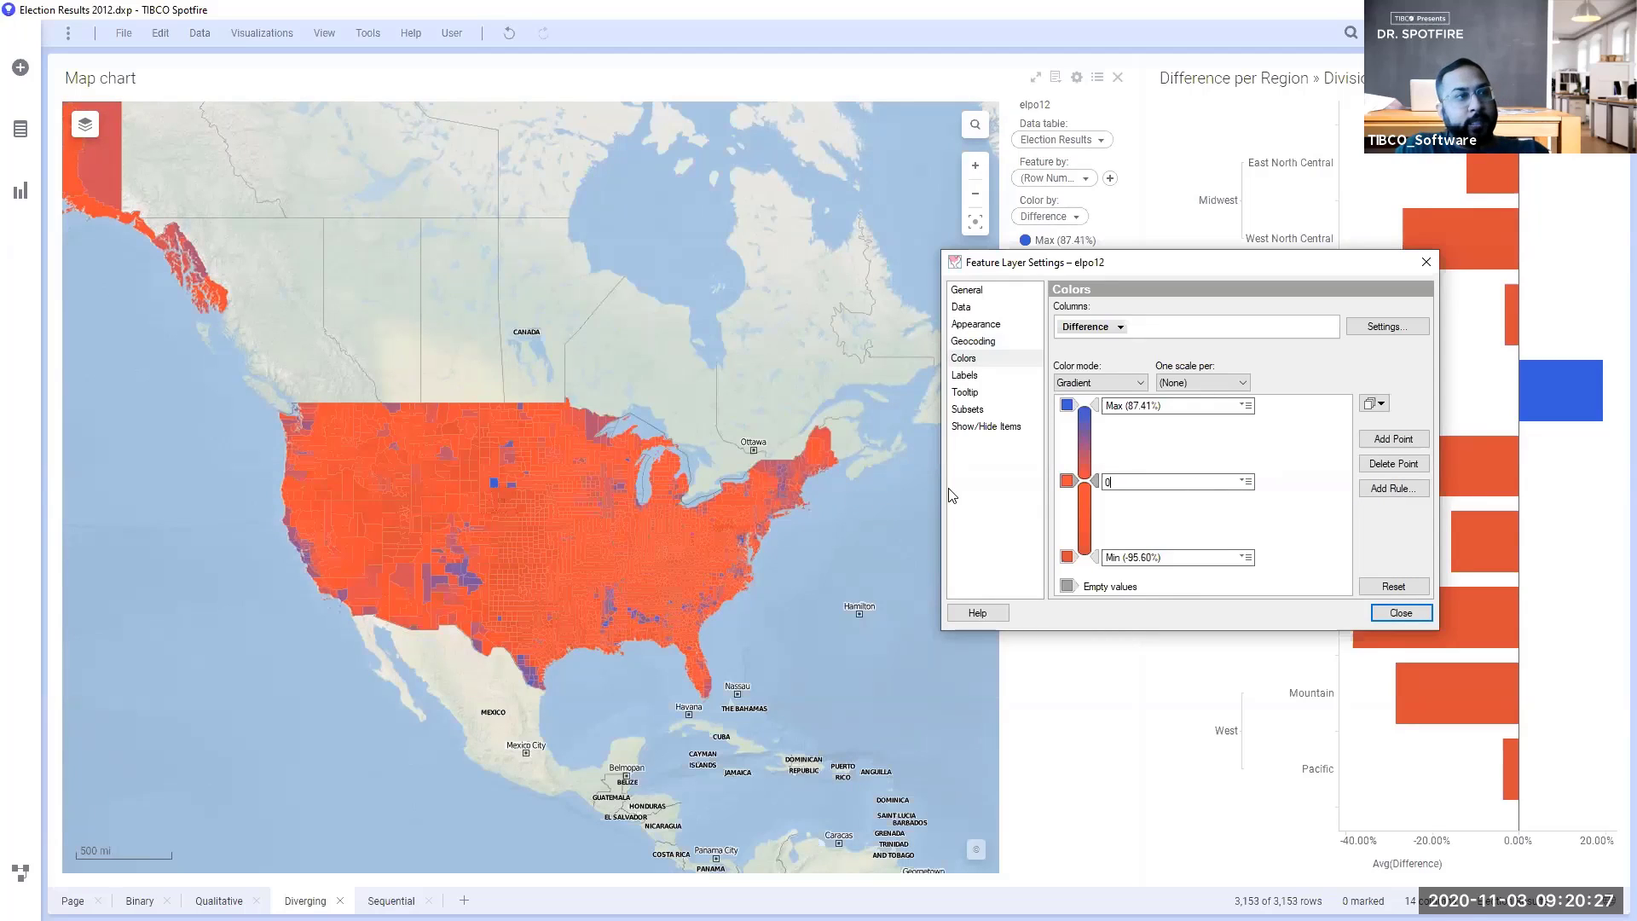
{"action": "left_click", "coordinate": [1067, 481]}
{"action": "left_click", "coordinate": [1230, 522]}
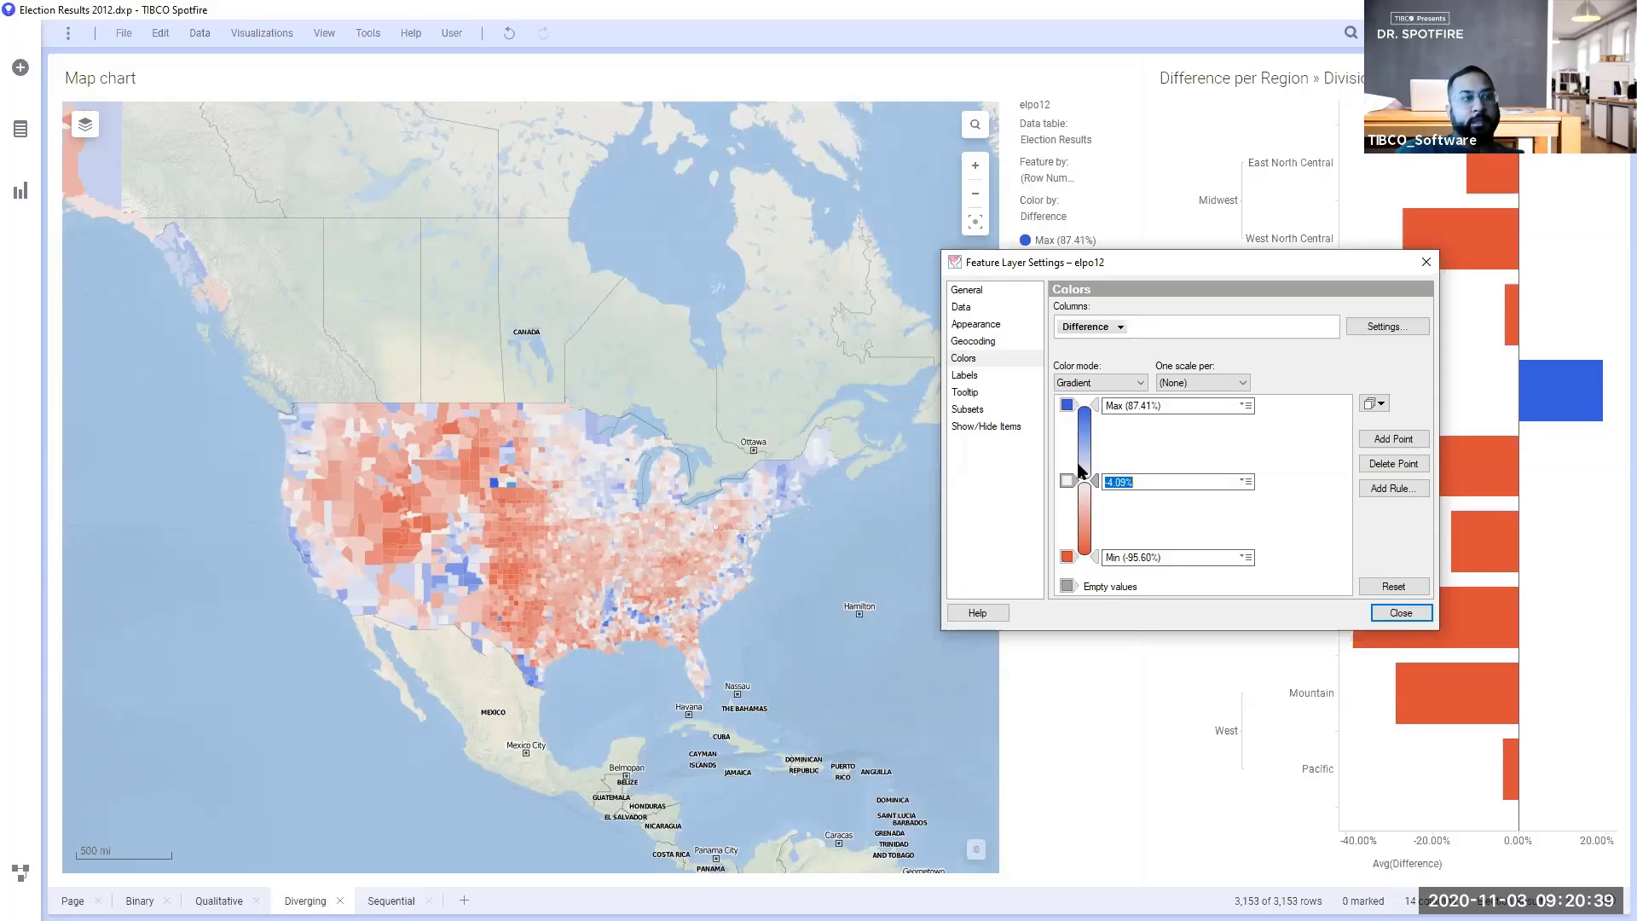
Step: Set the value of the gradient's white middle point to 0
{"action": "left_click", "coordinate": [1144, 486]}
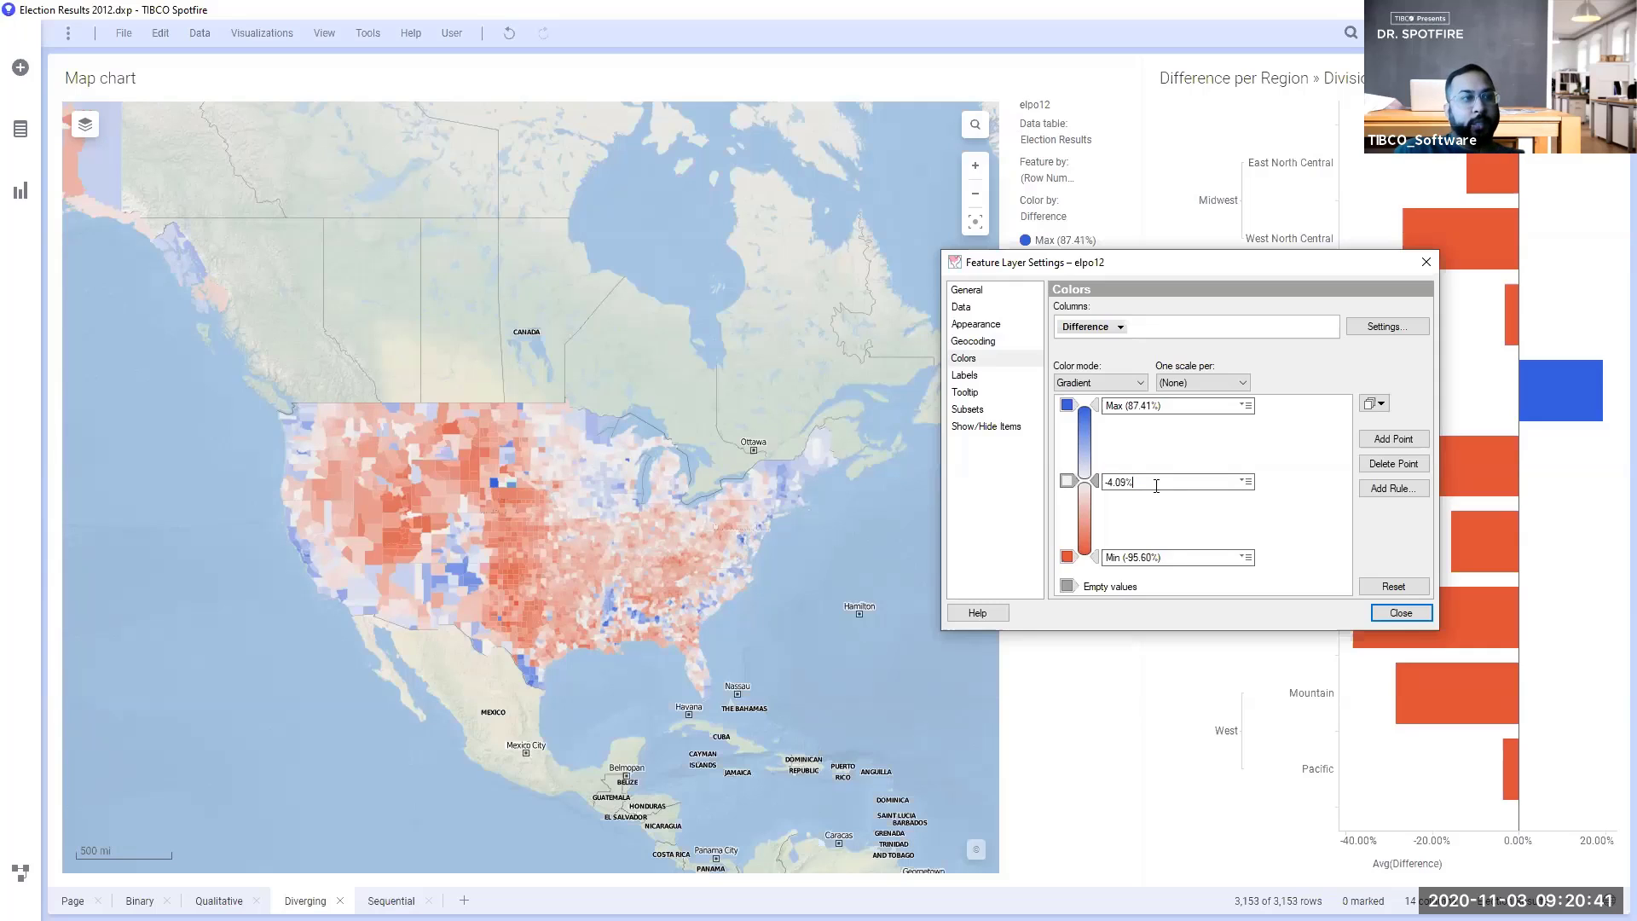
{"action": "double_click", "coordinate": [1156, 486]}
{"action": "type", "text": "0"}
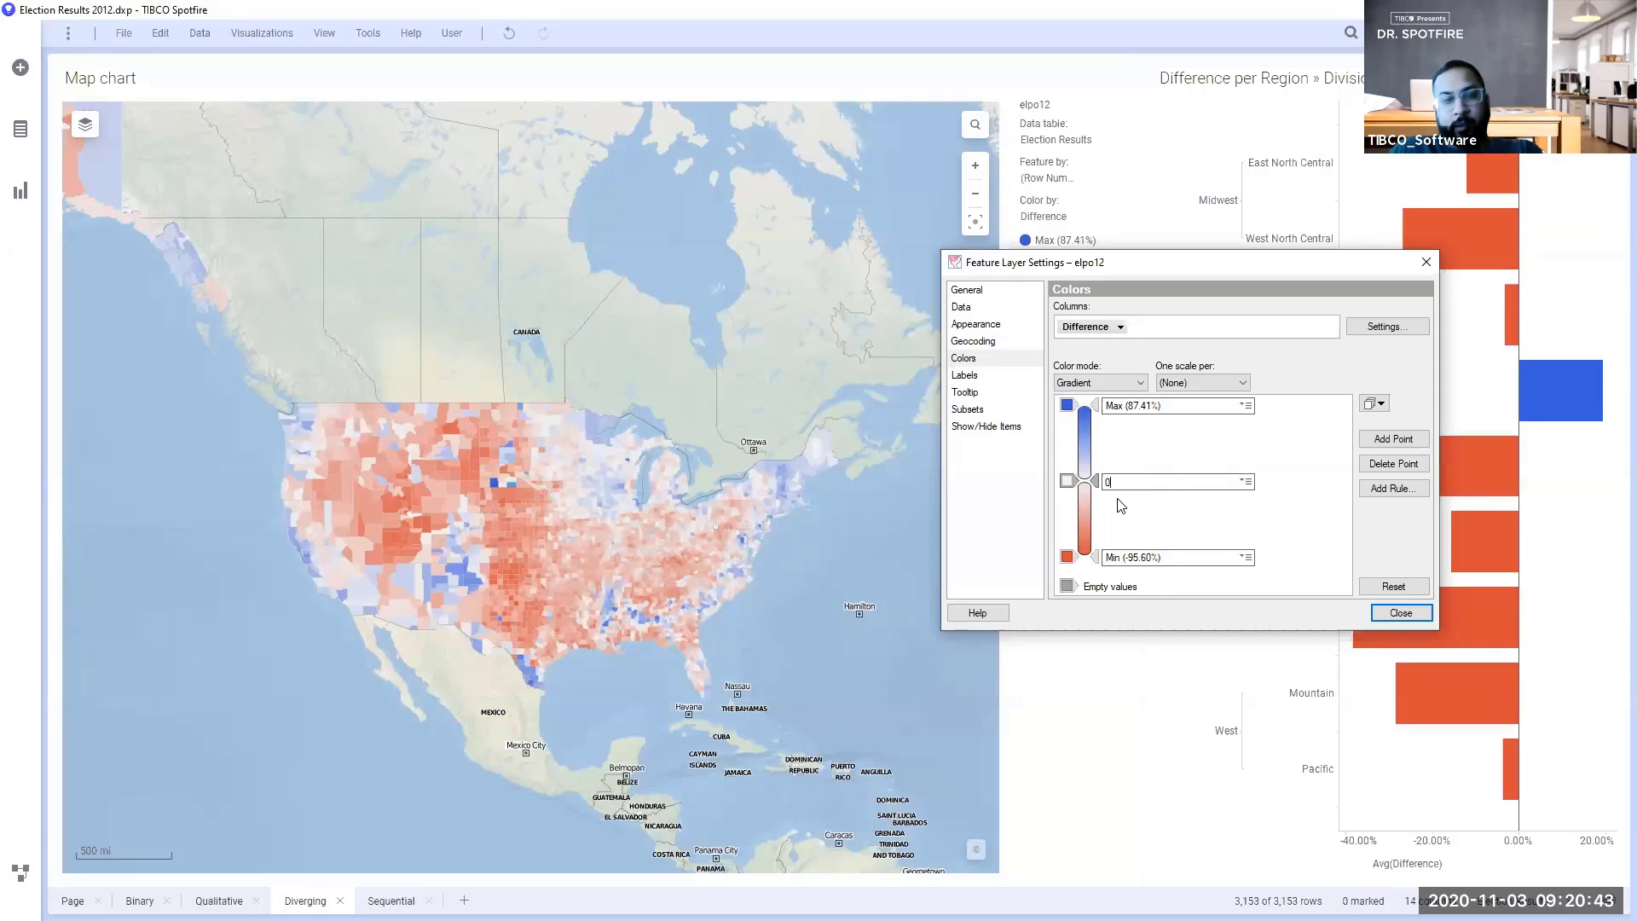
{"action": "key", "text": "Return"}
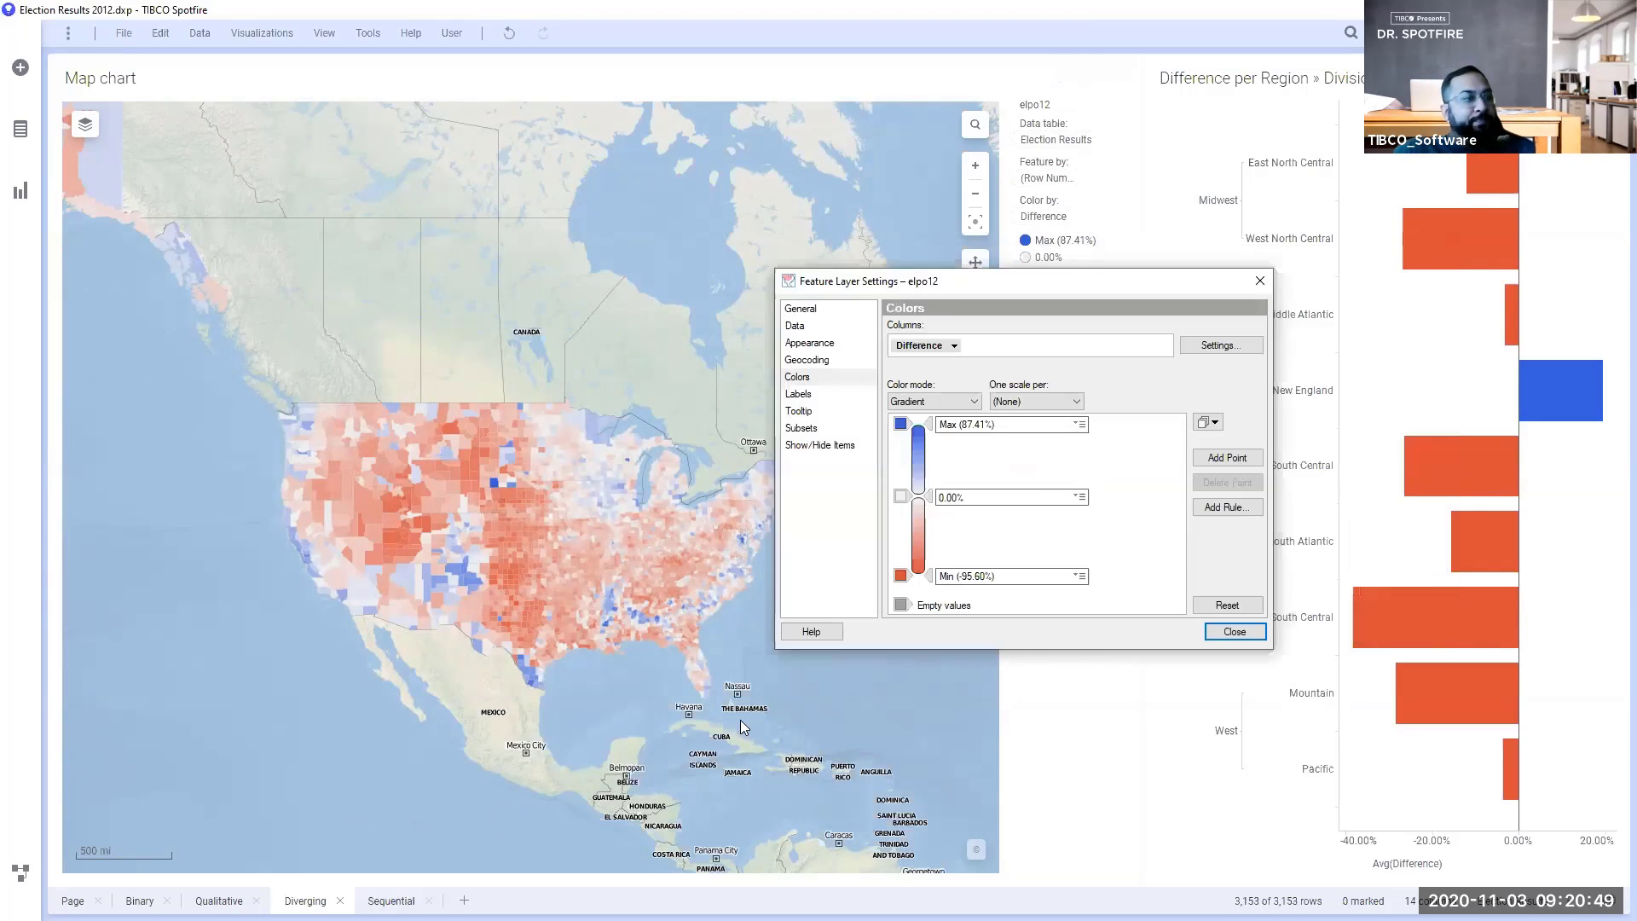
Step: Open the Sequential page and hide the map chart's Romney layer so only the Obama layer covers the base map
{"action": "left_click", "coordinate": [392, 900]}
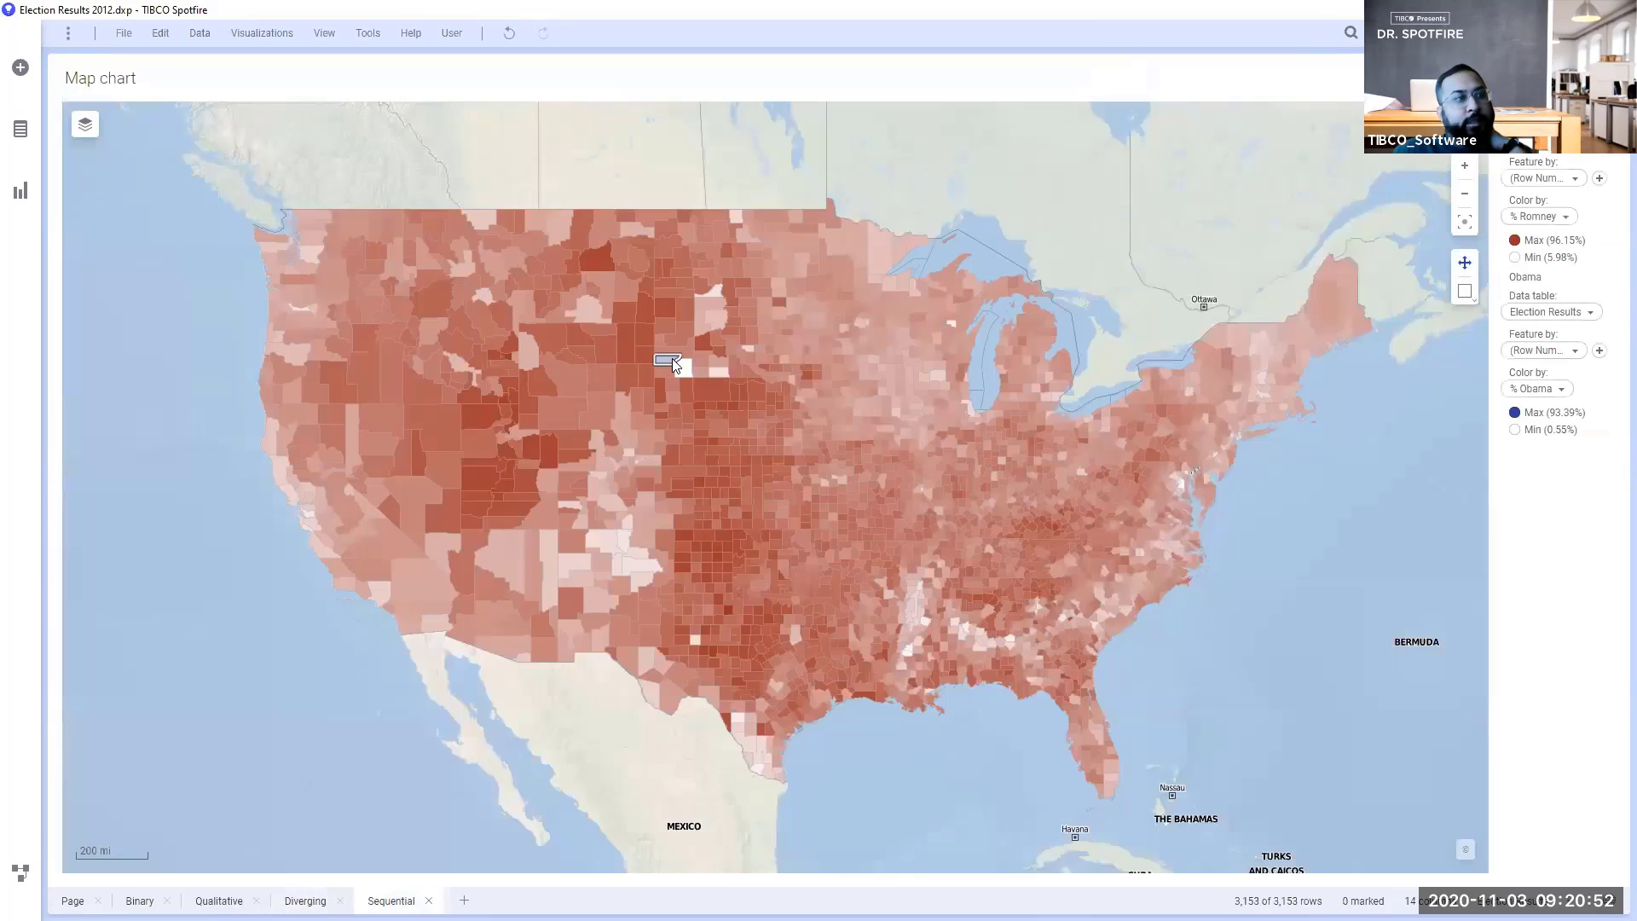
{"action": "mouse_move", "coordinate": [672, 359]}
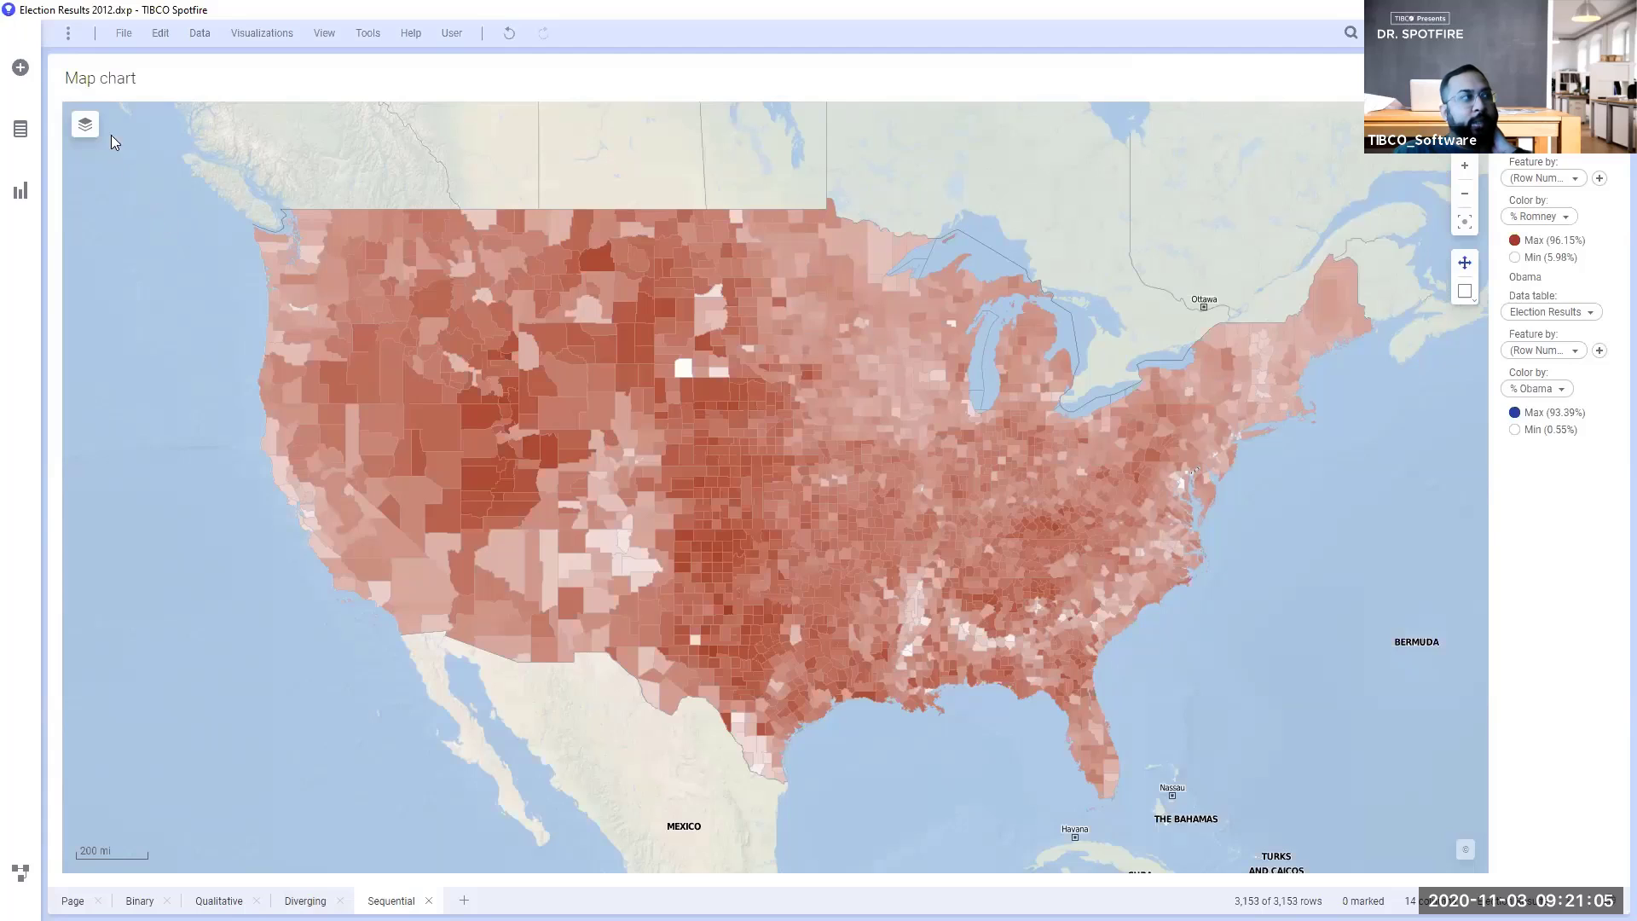
{"action": "left_click", "coordinate": [85, 126]}
{"action": "left_click", "coordinate": [111, 173]}
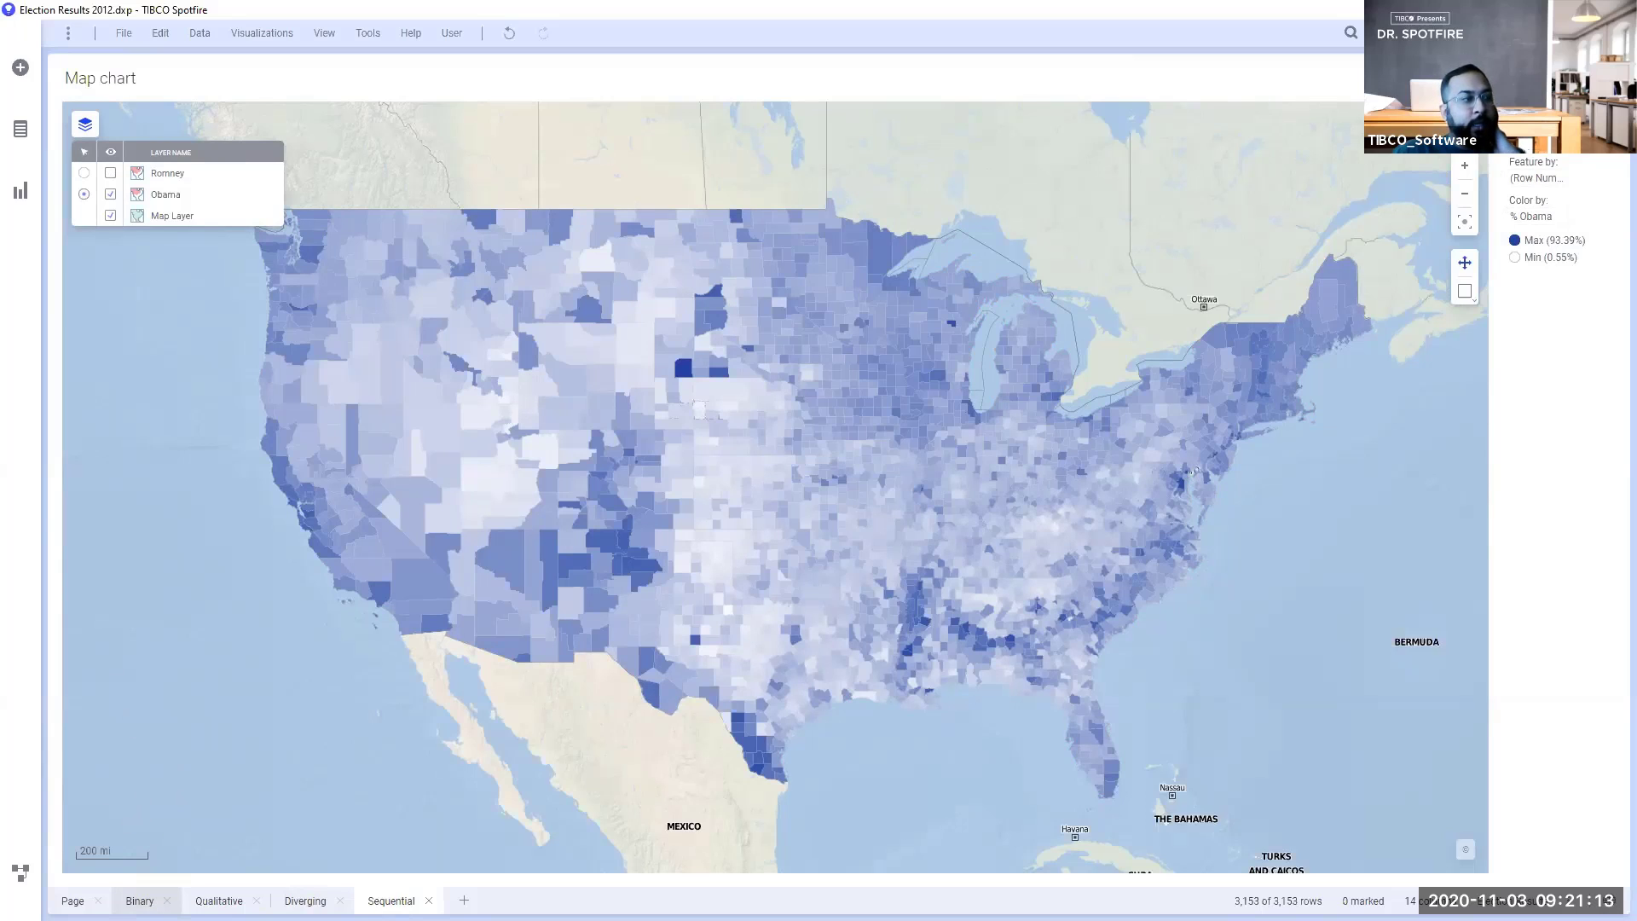
Step: Open the Binary page, then switch to ColorBrewer in the browser and try the PuBu, PuBuGn and OrRd sequential schemes
{"action": "left_click", "coordinate": [140, 900]}
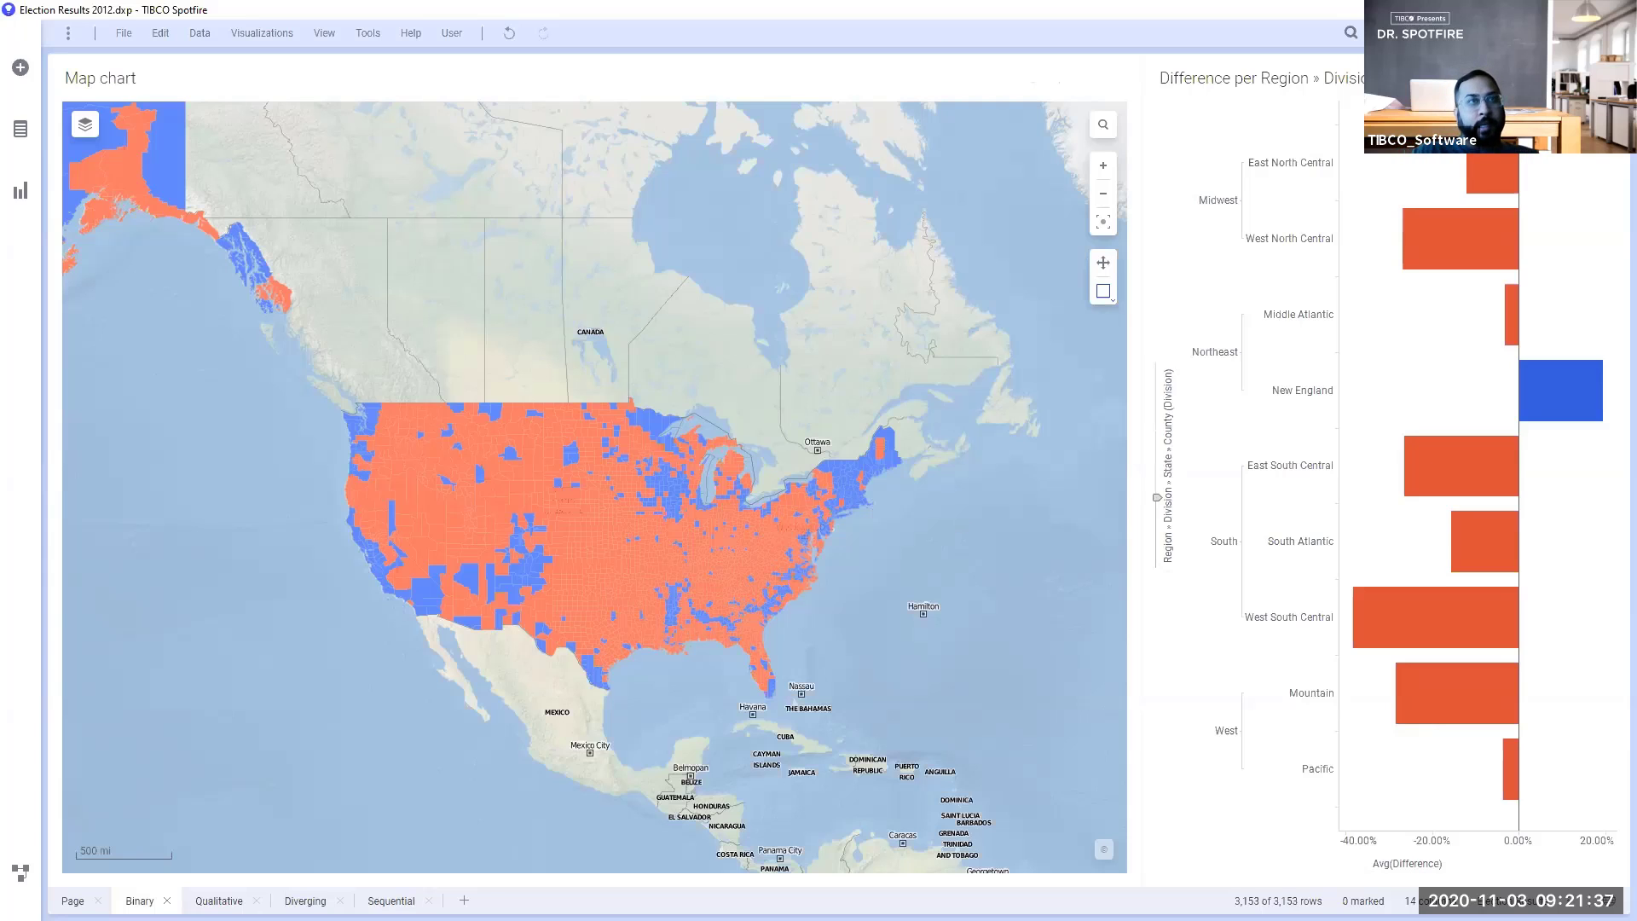
{"action": "key", "text": "alt+Tab"}
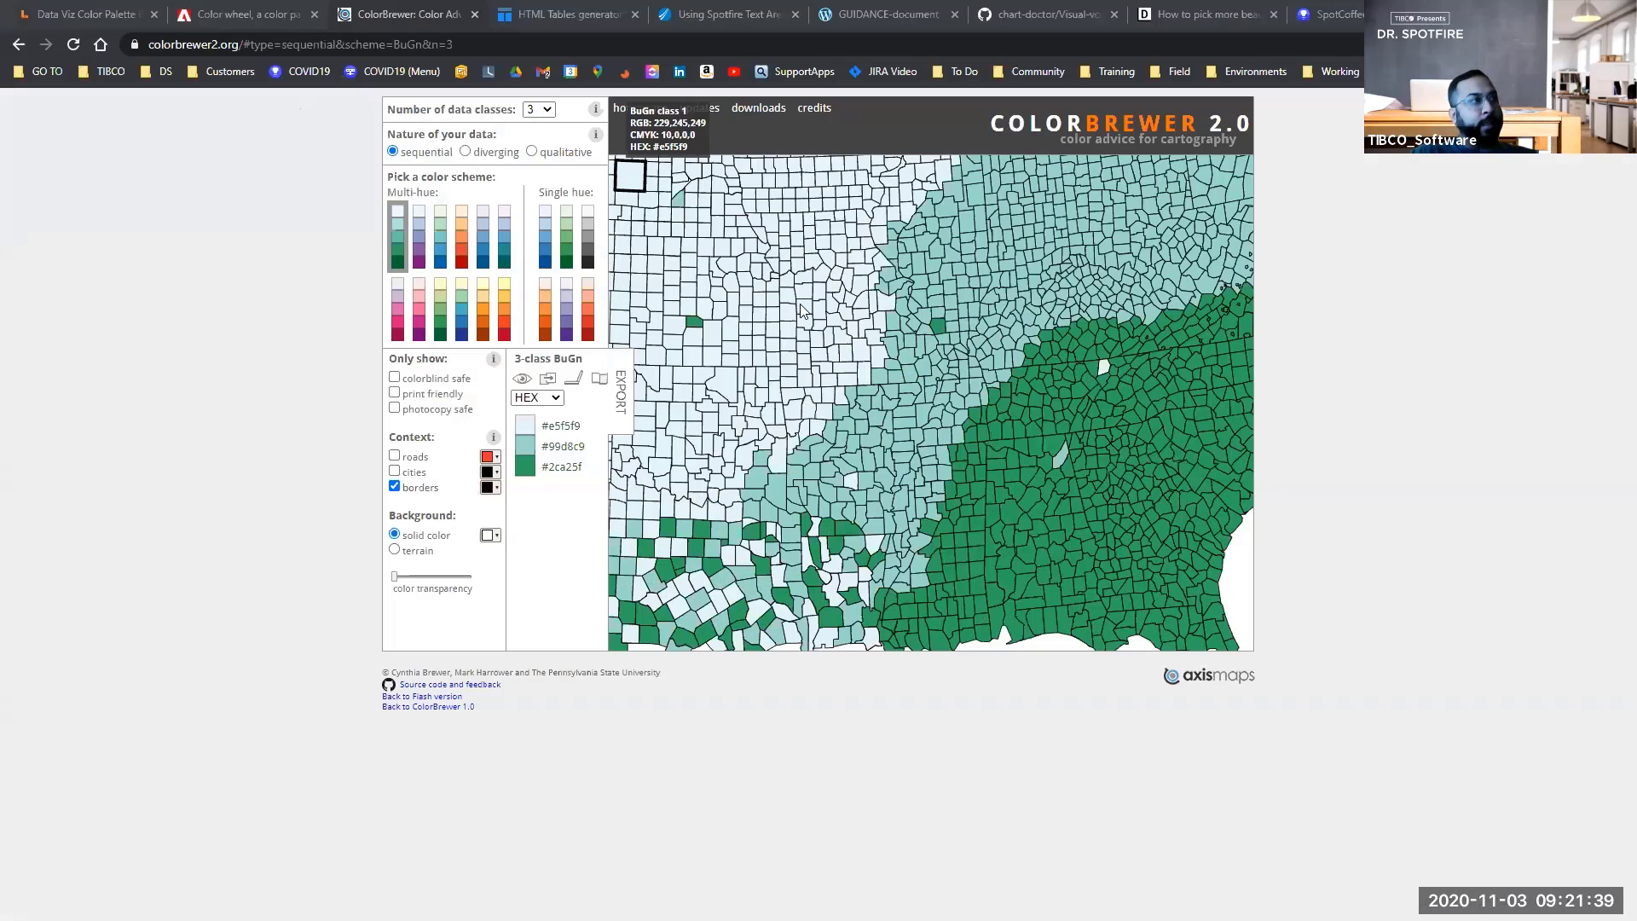
{"action": "left_click", "coordinate": [480, 249]}
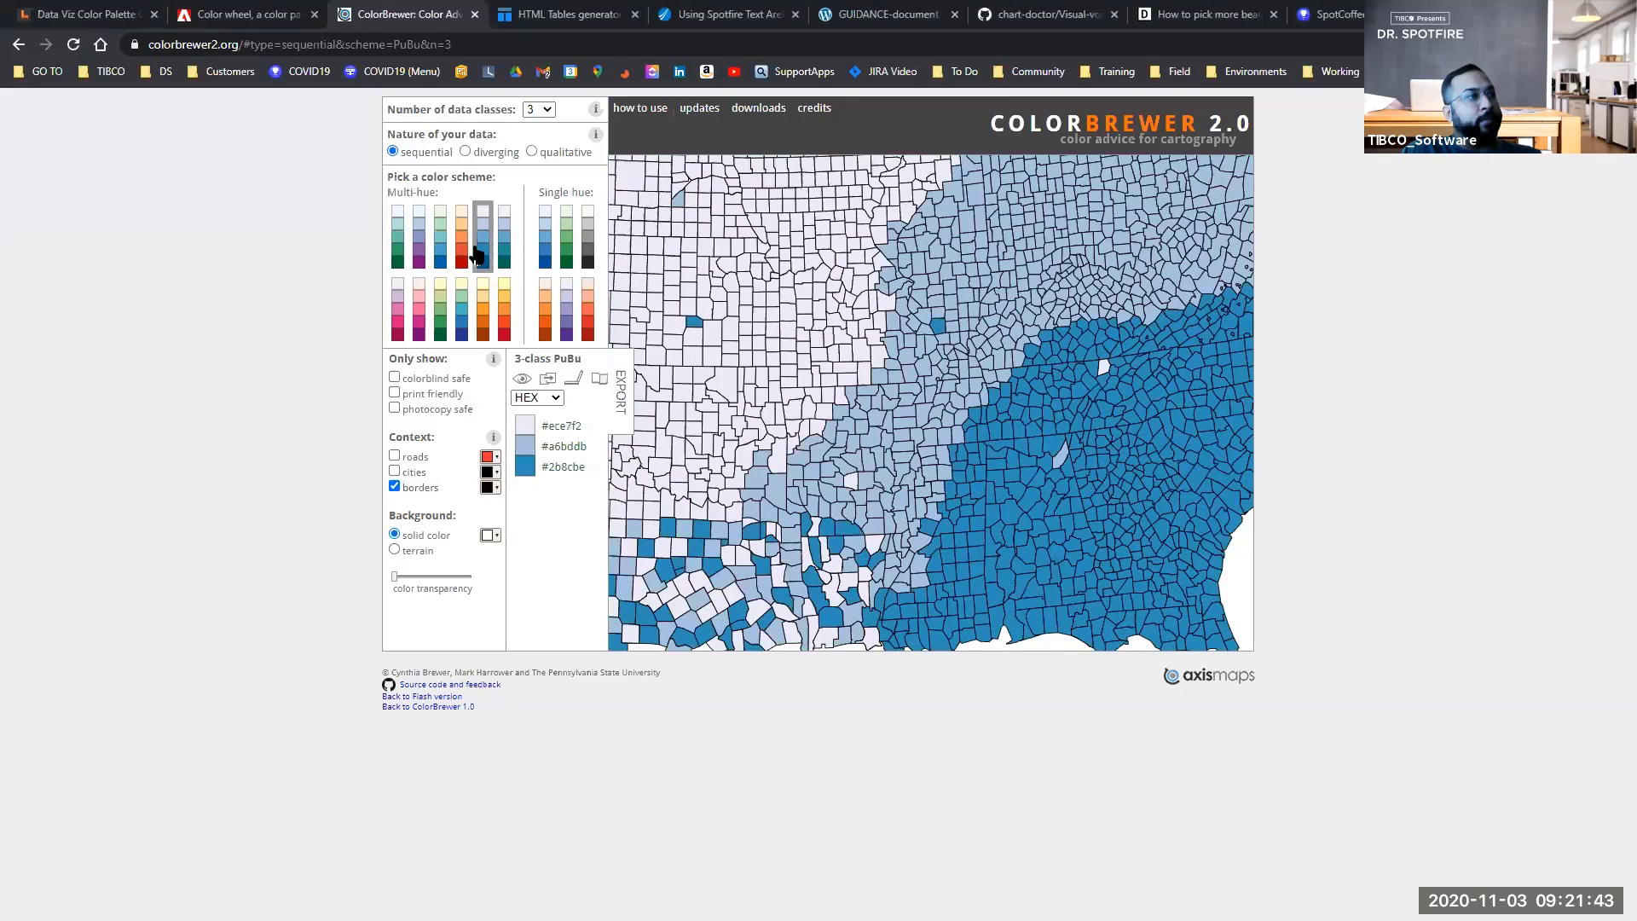
{"action": "left_click", "coordinate": [505, 252]}
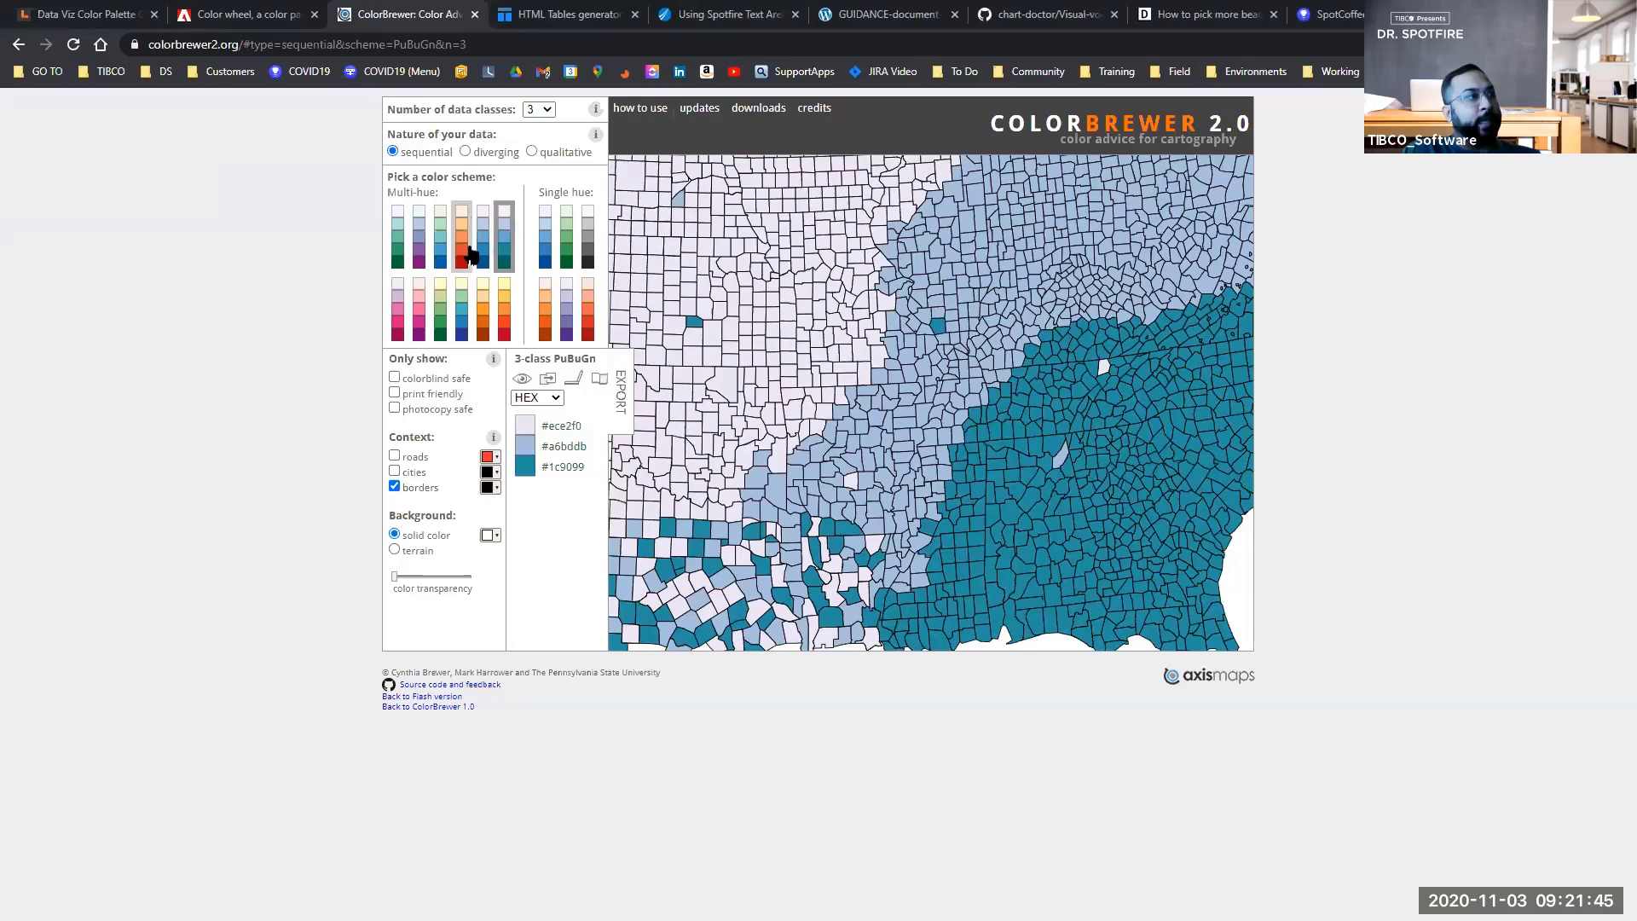
{"action": "left_click", "coordinate": [465, 252]}
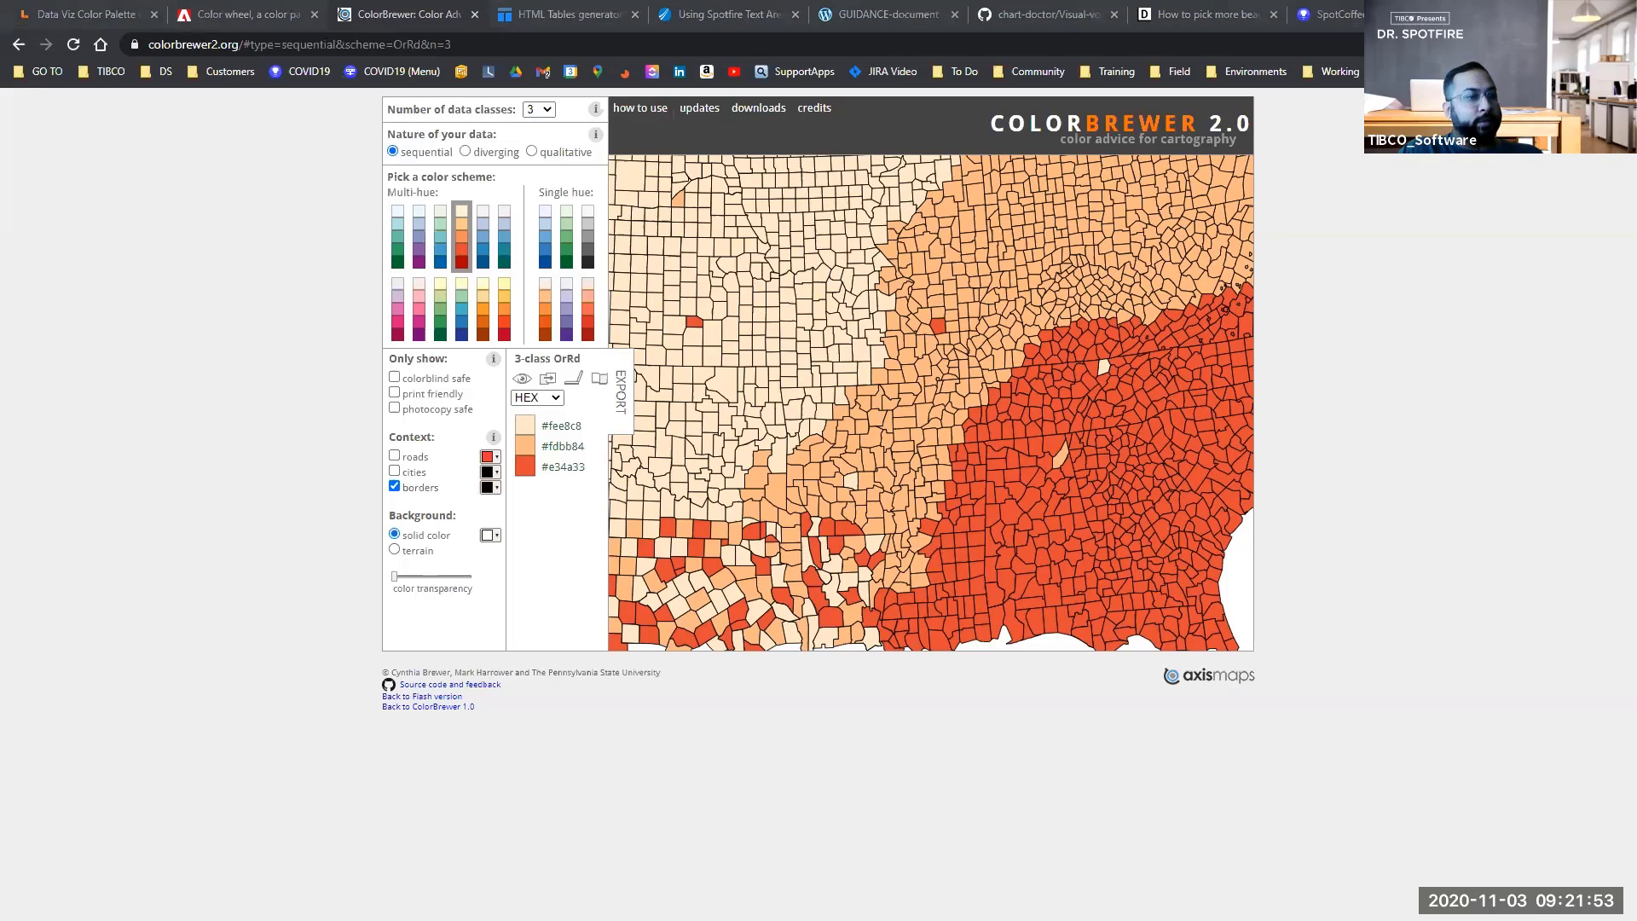
Step: Return to Spotfire, show the Binary map chart's legend and sample the Obama colour from the grey Canadian land area
{"action": "key", "text": "alt+Tab"}
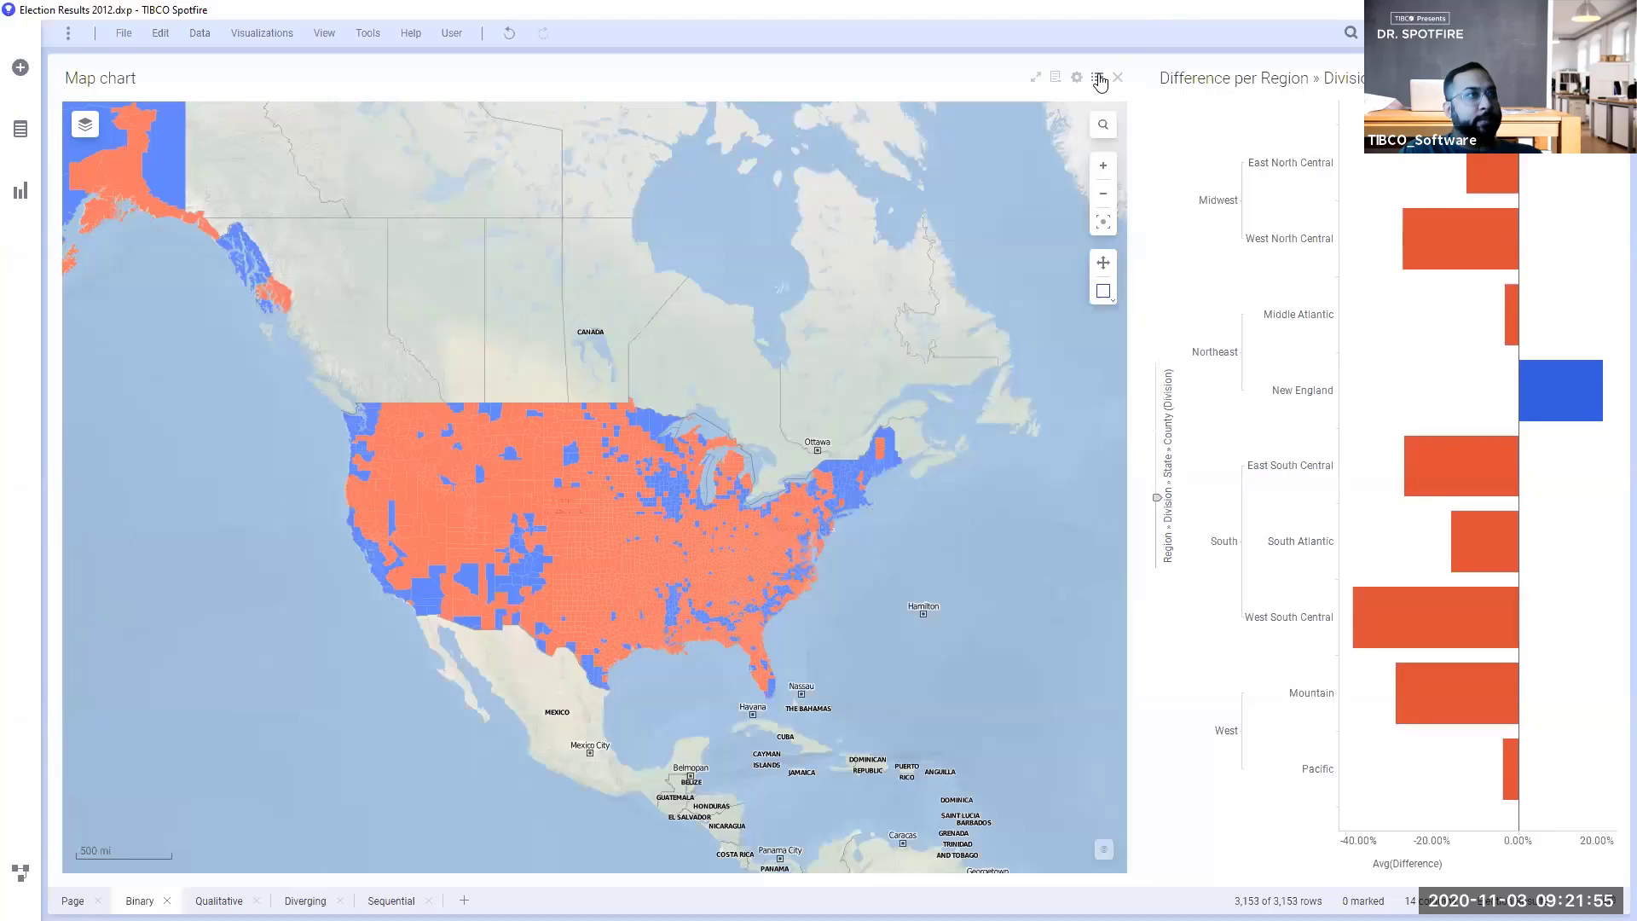
{"action": "left_click", "coordinate": [1097, 77]}
{"action": "left_click", "coordinate": [1026, 240]}
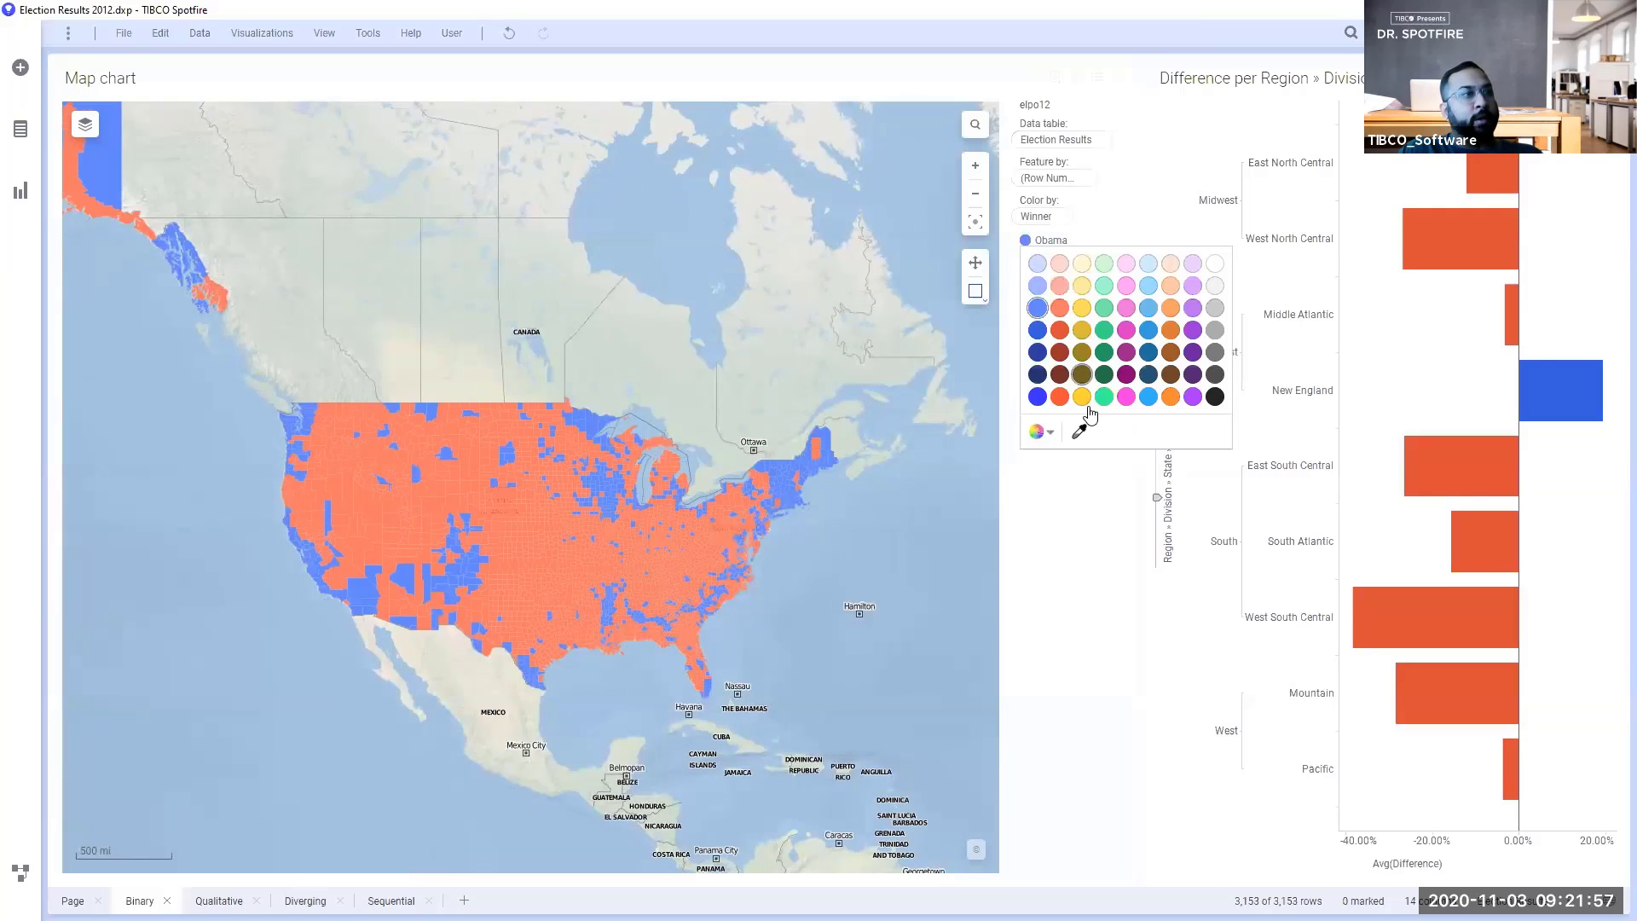
{"action": "left_click", "coordinate": [1081, 432]}
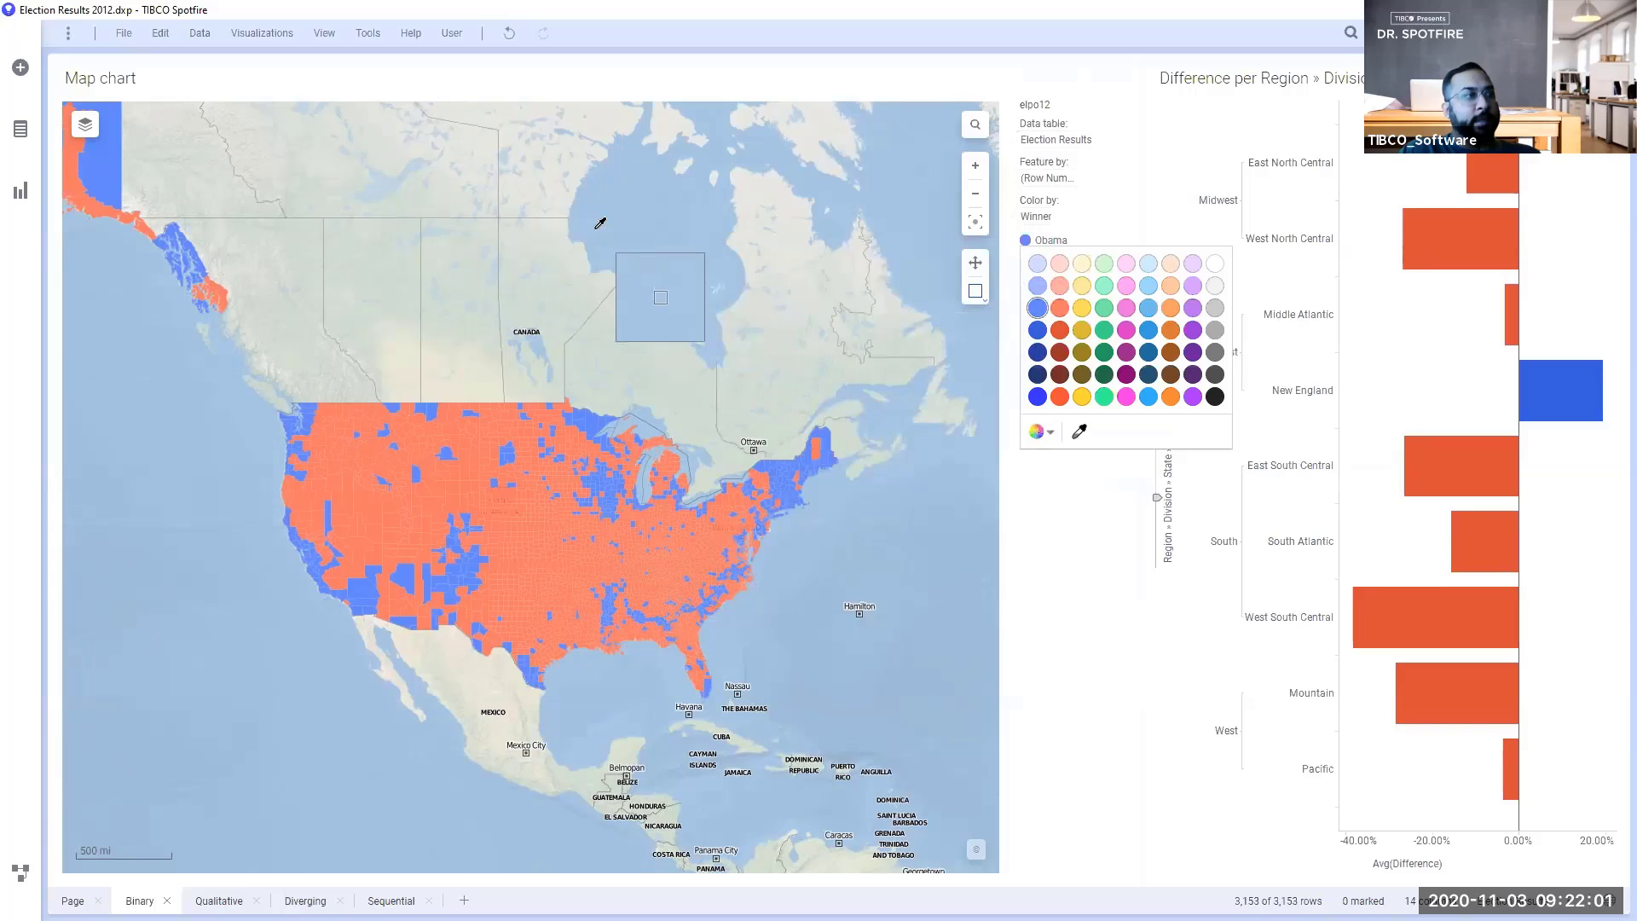
{"action": "left_click", "coordinate": [650, 331]}
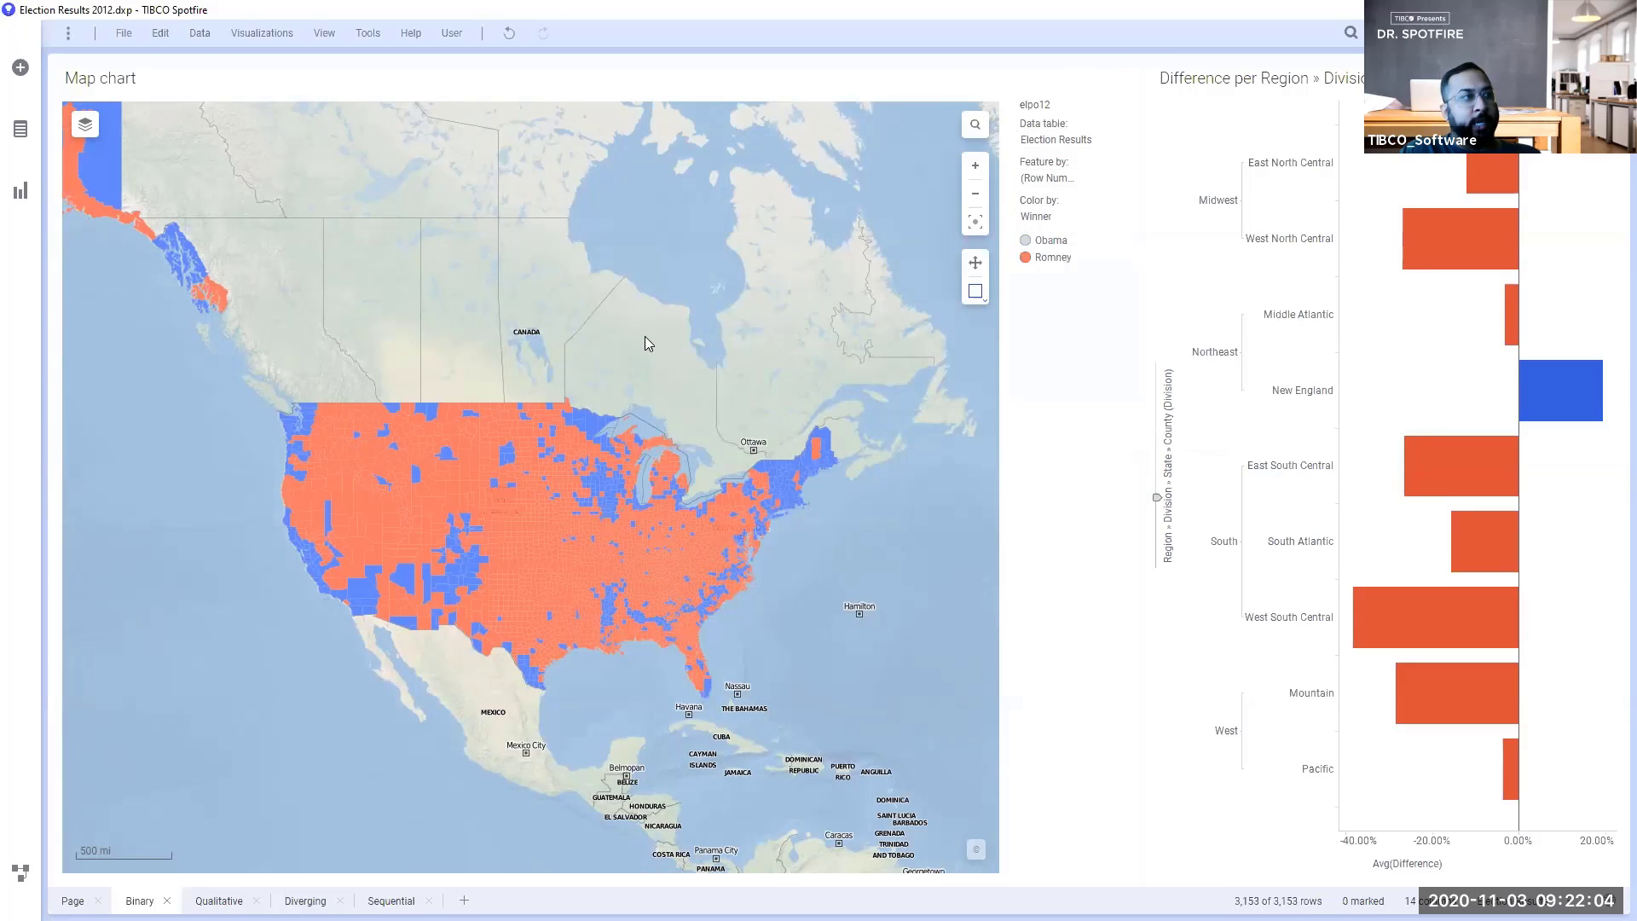
Step: Recolour the Obama category with the blue sampled from the New England bar
{"action": "left_click", "coordinate": [1026, 241]}
{"action": "left_click", "coordinate": [1080, 431]}
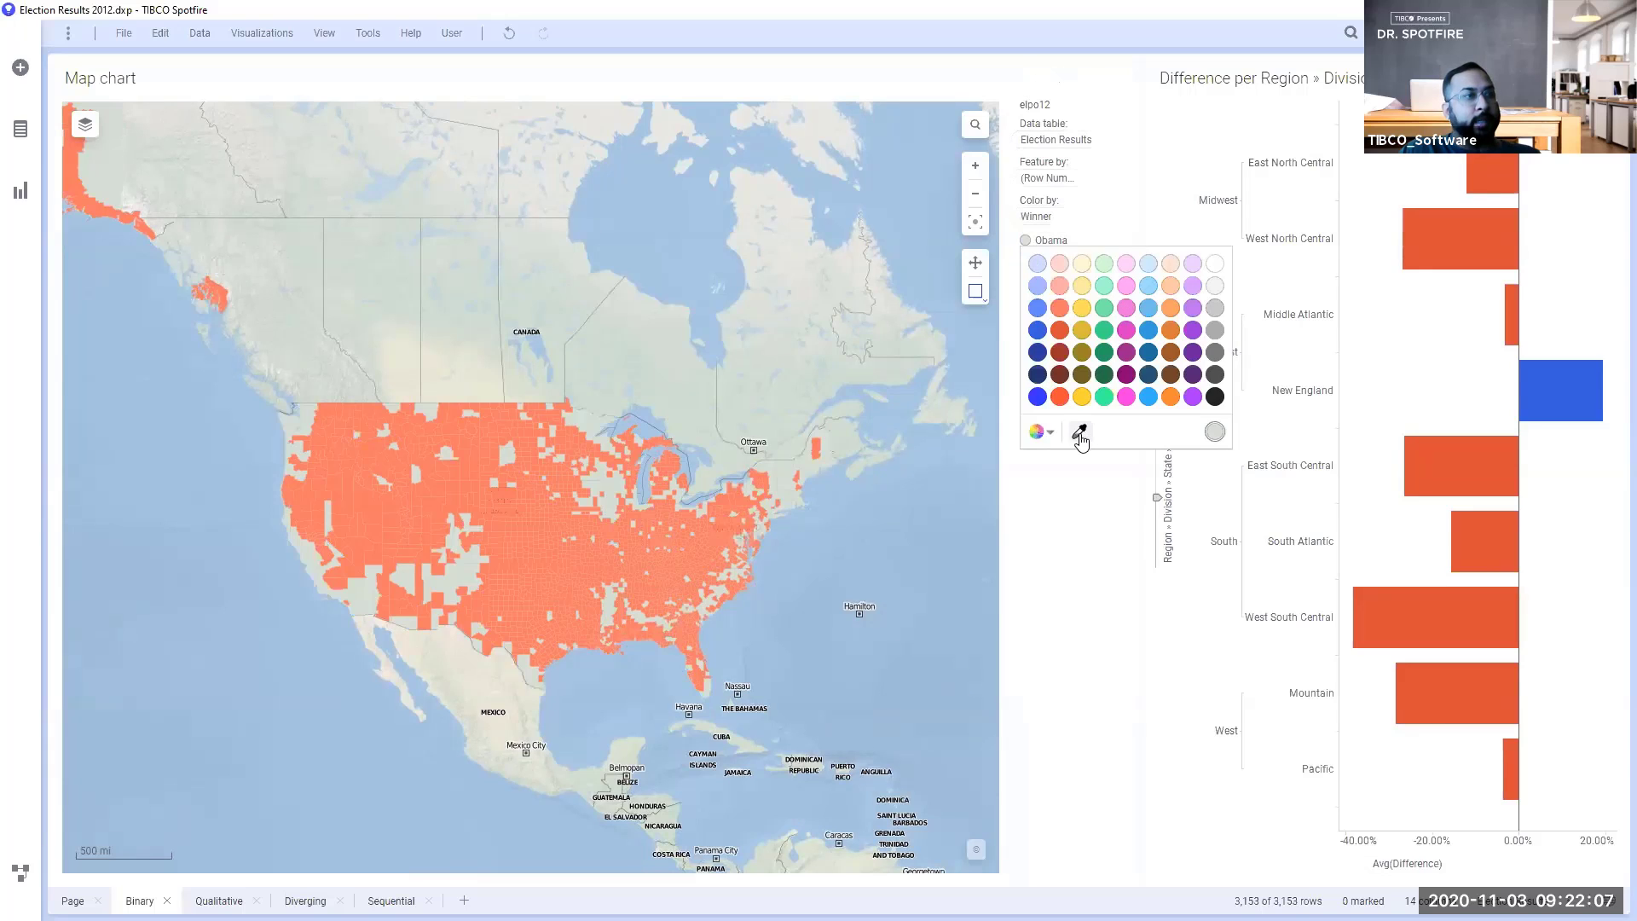
{"action": "left_click", "coordinate": [1550, 384]}
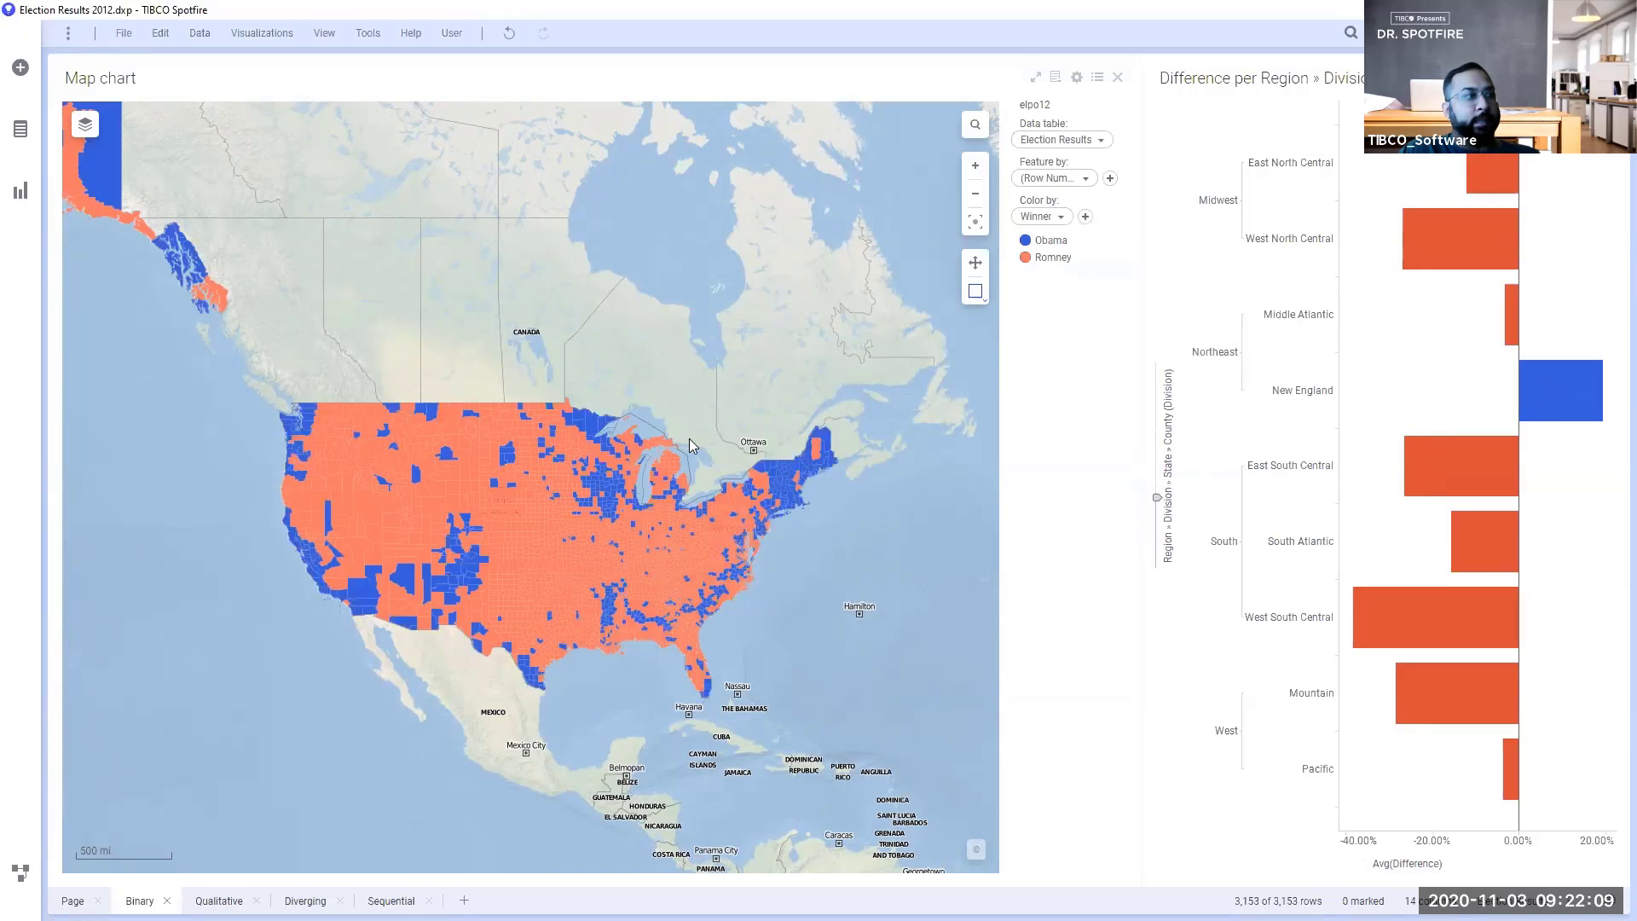
Step: Try a custom blue with adjusted luminance for the Obama category in the feature layer's colour settings
{"action": "left_click", "coordinate": [1026, 239]}
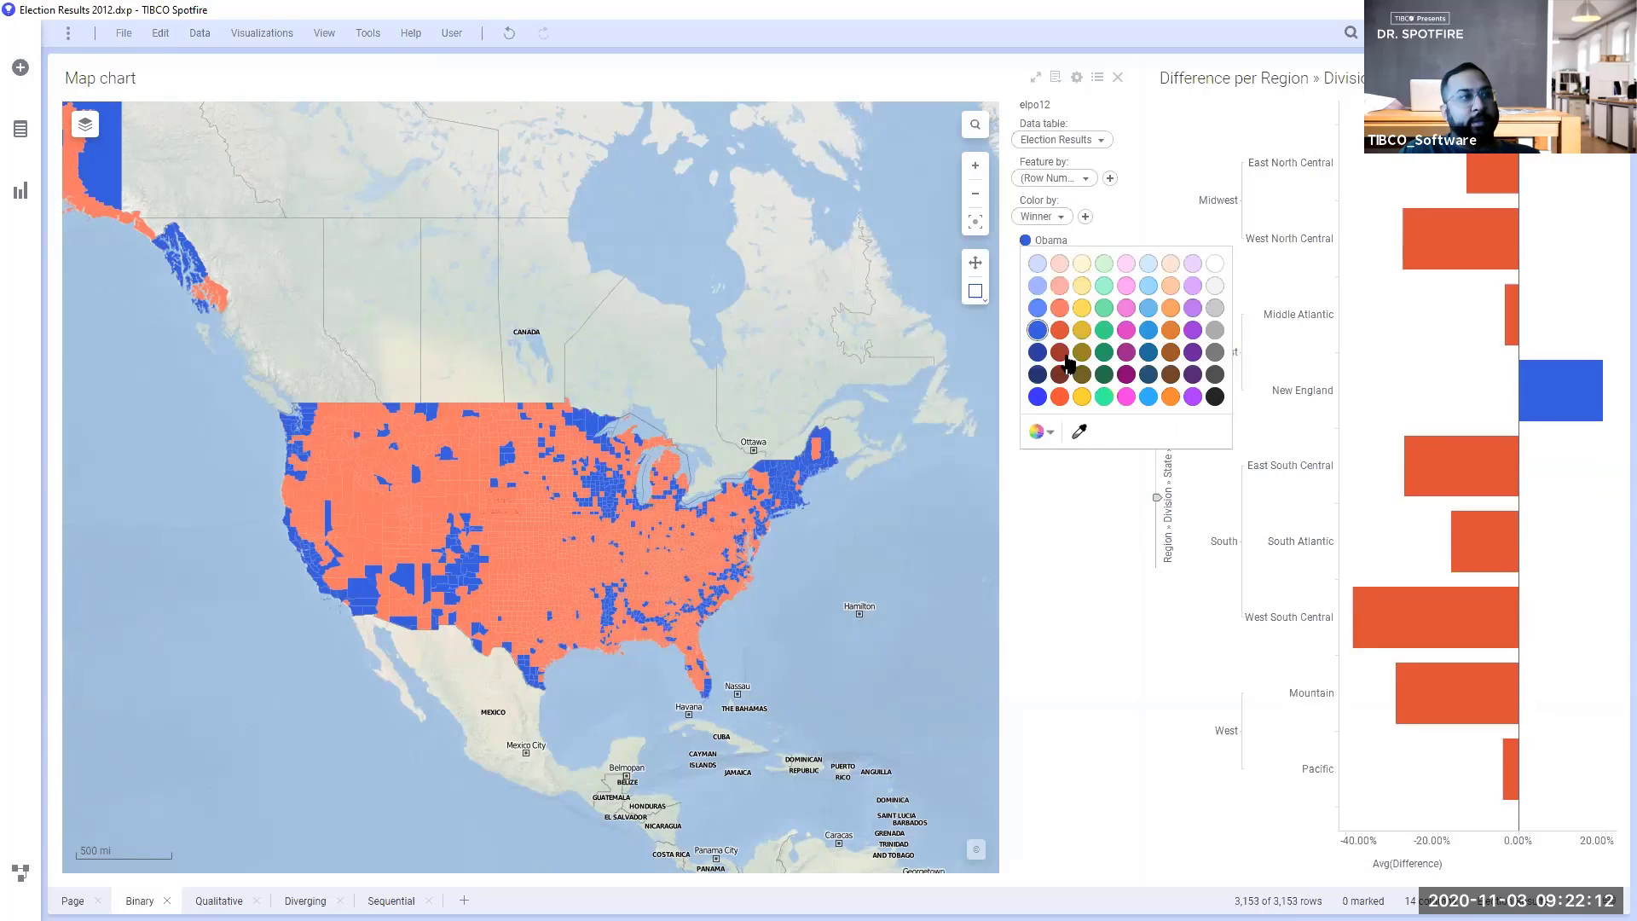
{"action": "left_click", "coordinate": [1040, 431]}
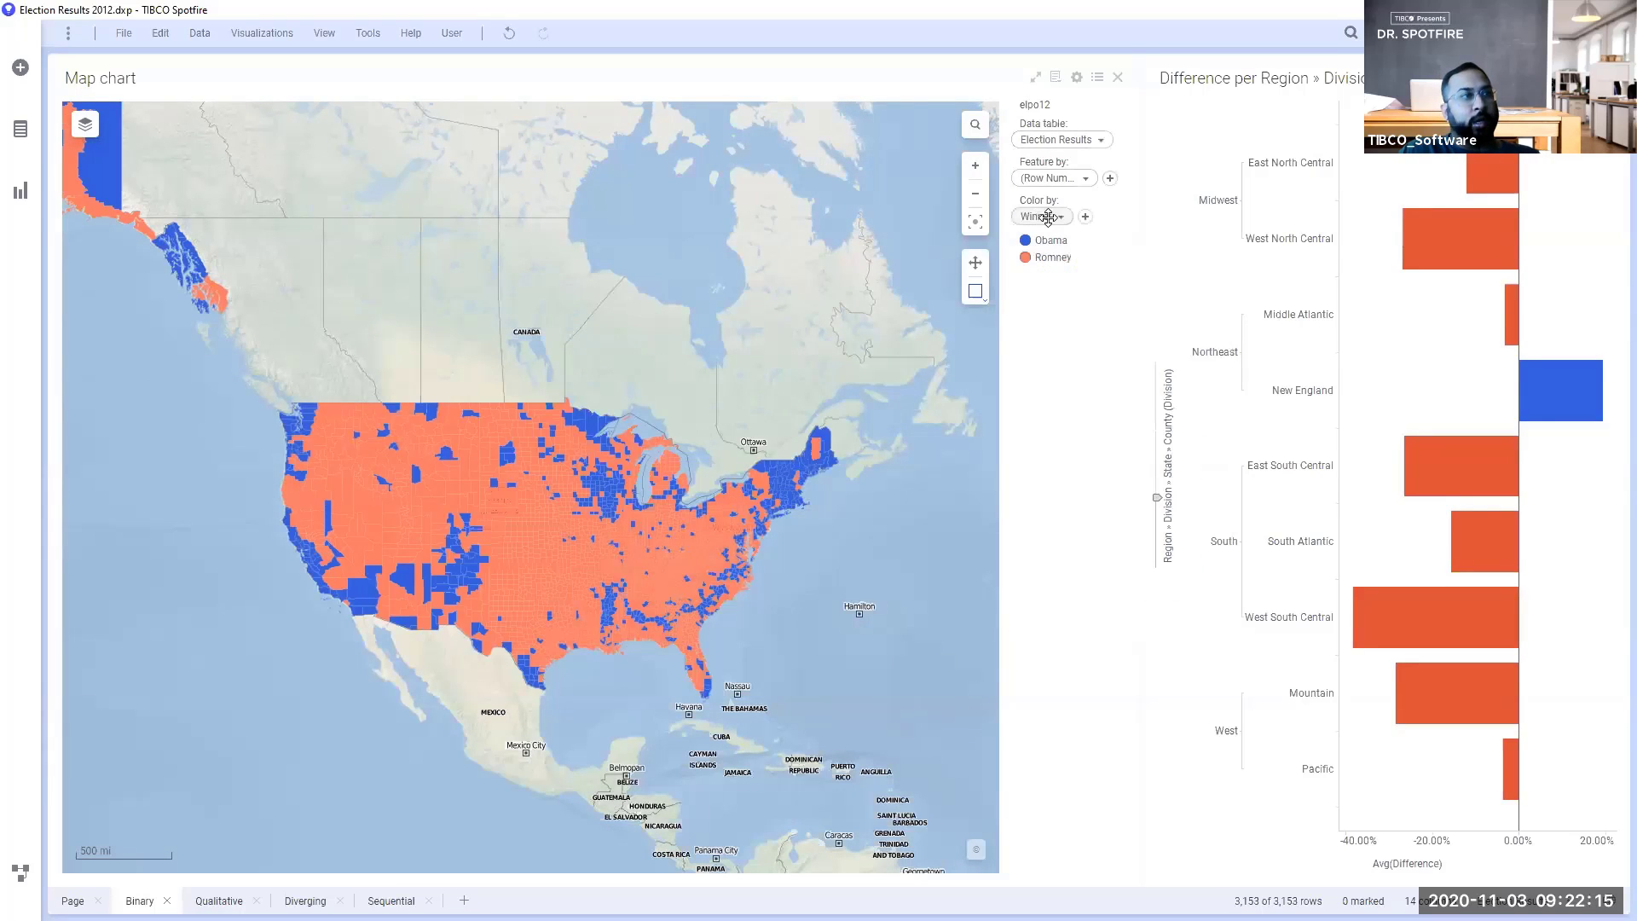
{"action": "right_click", "coordinate": [1045, 216]}
{"action": "left_click", "coordinate": [1108, 395]}
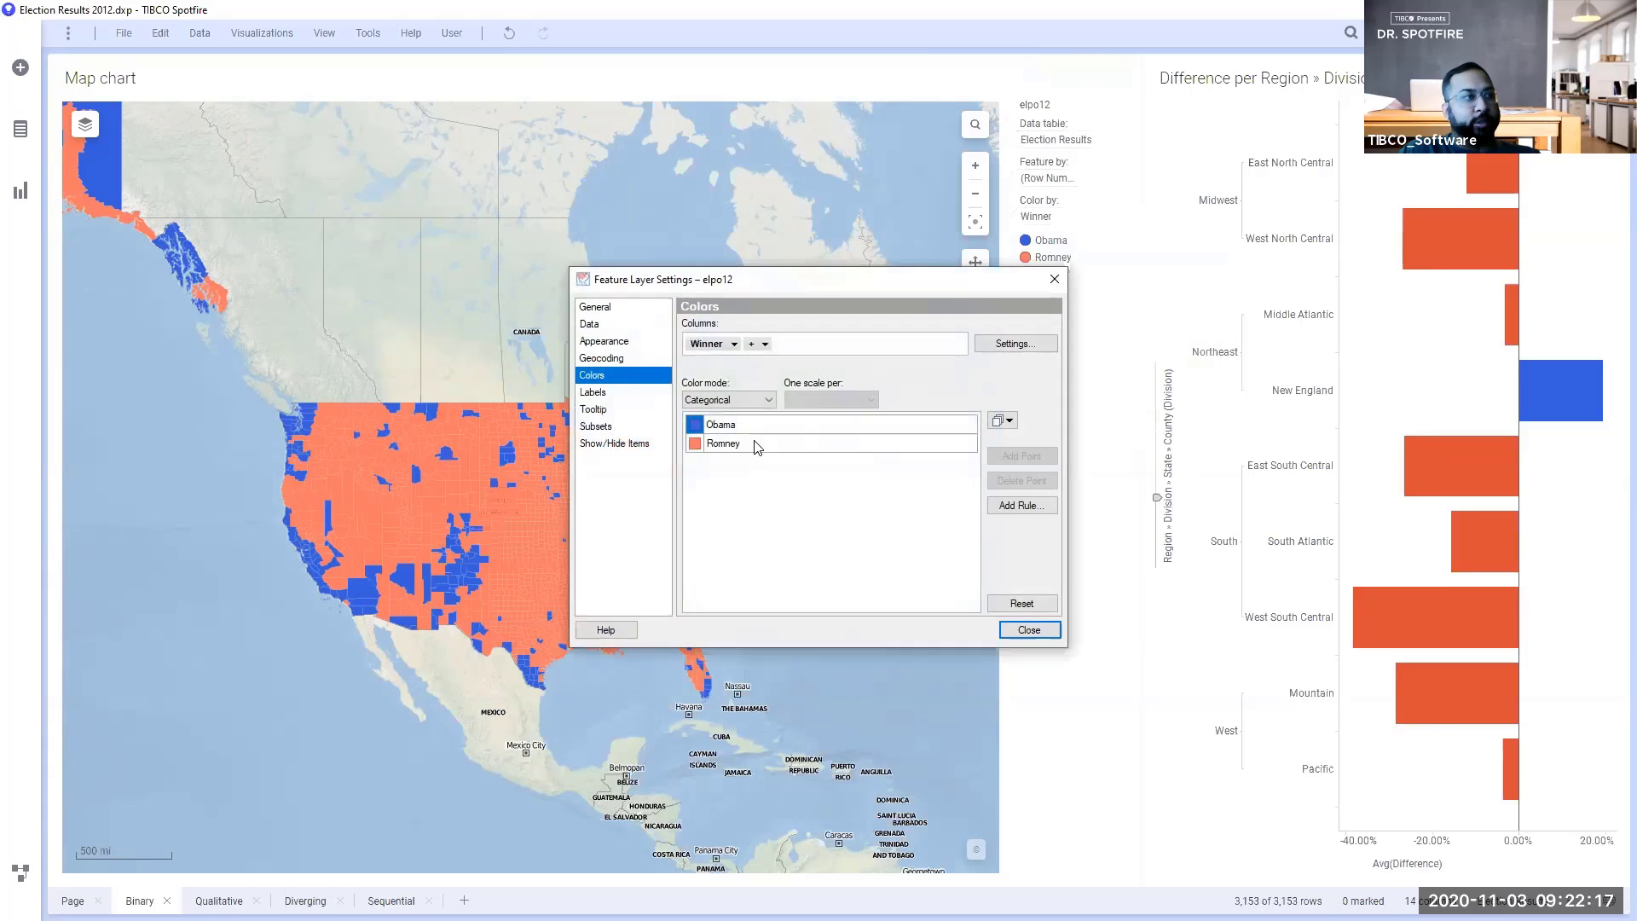
{"action": "left_click", "coordinate": [694, 425]}
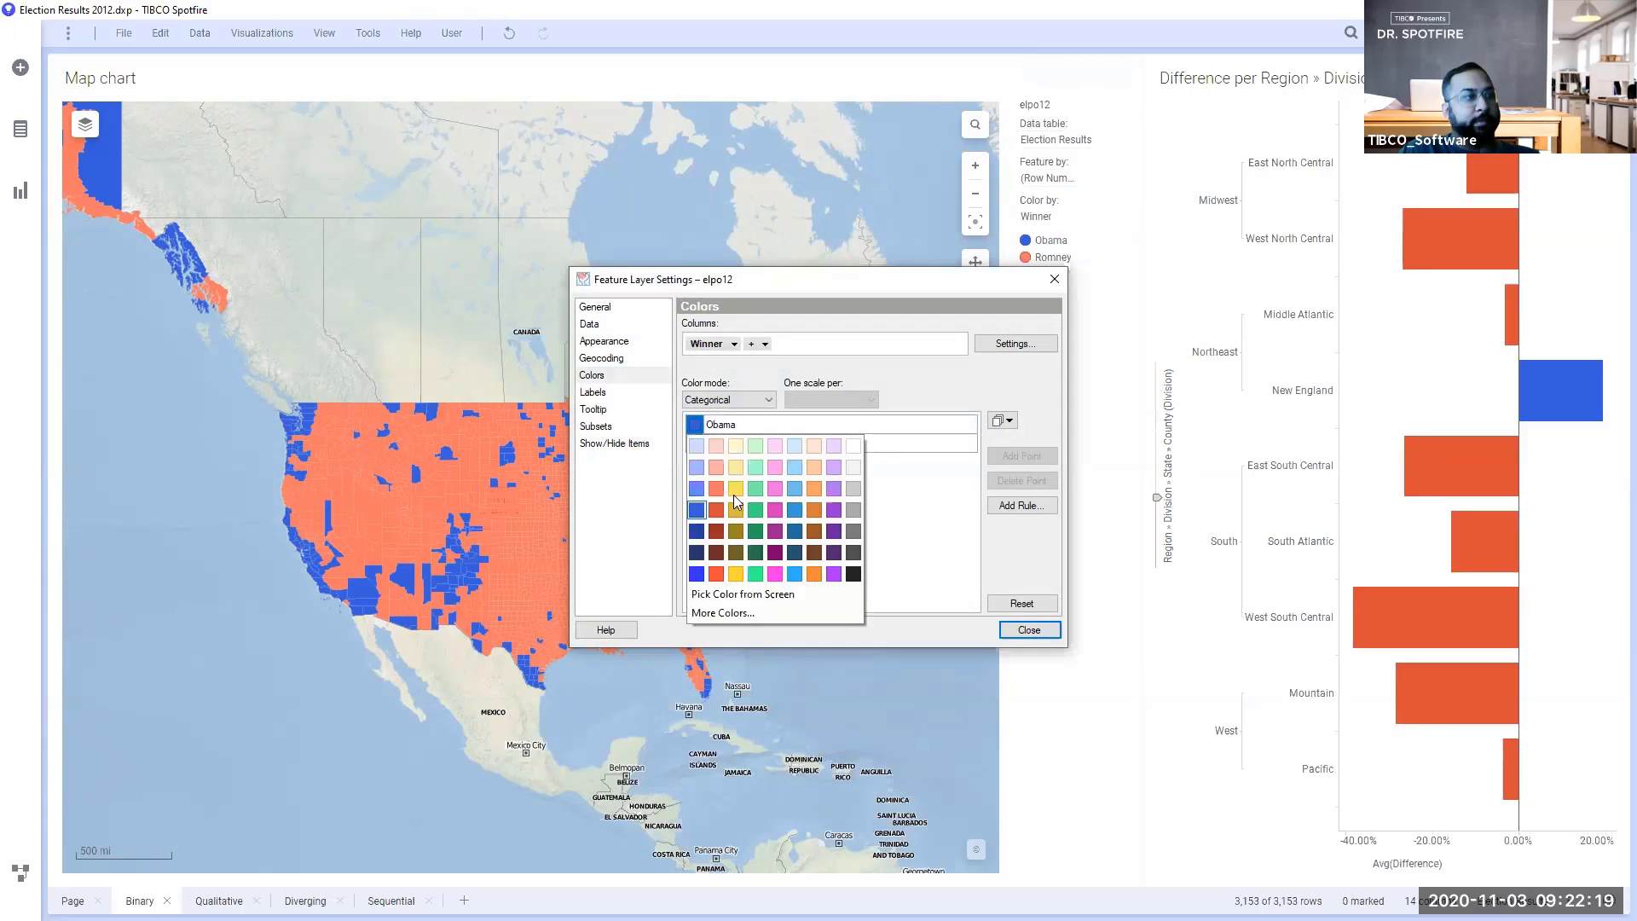
{"action": "left_click", "coordinate": [733, 612]}
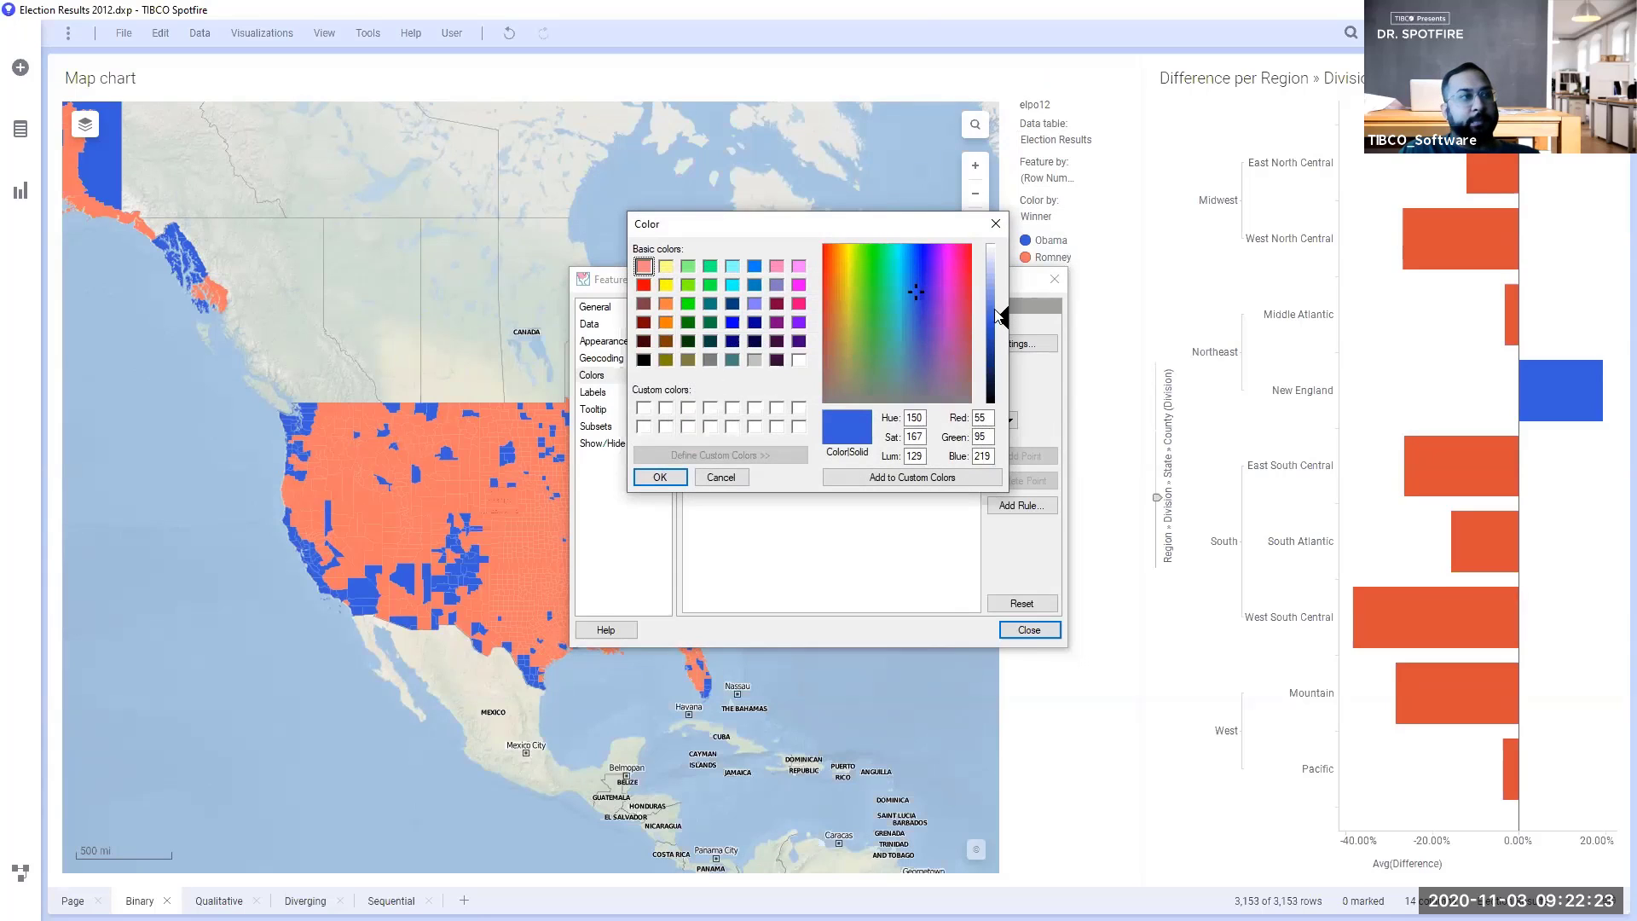
{"action": "mouse_move", "coordinate": [999, 317]}
{"action": "left_mouse_down"}
{"action": "mouse_move", "coordinate": [1003, 260]}
{"action": "mouse_move", "coordinate": [1004, 356]}
{"action": "mouse_move", "coordinate": [1006, 329]}
{"action": "left_mouse_up"}
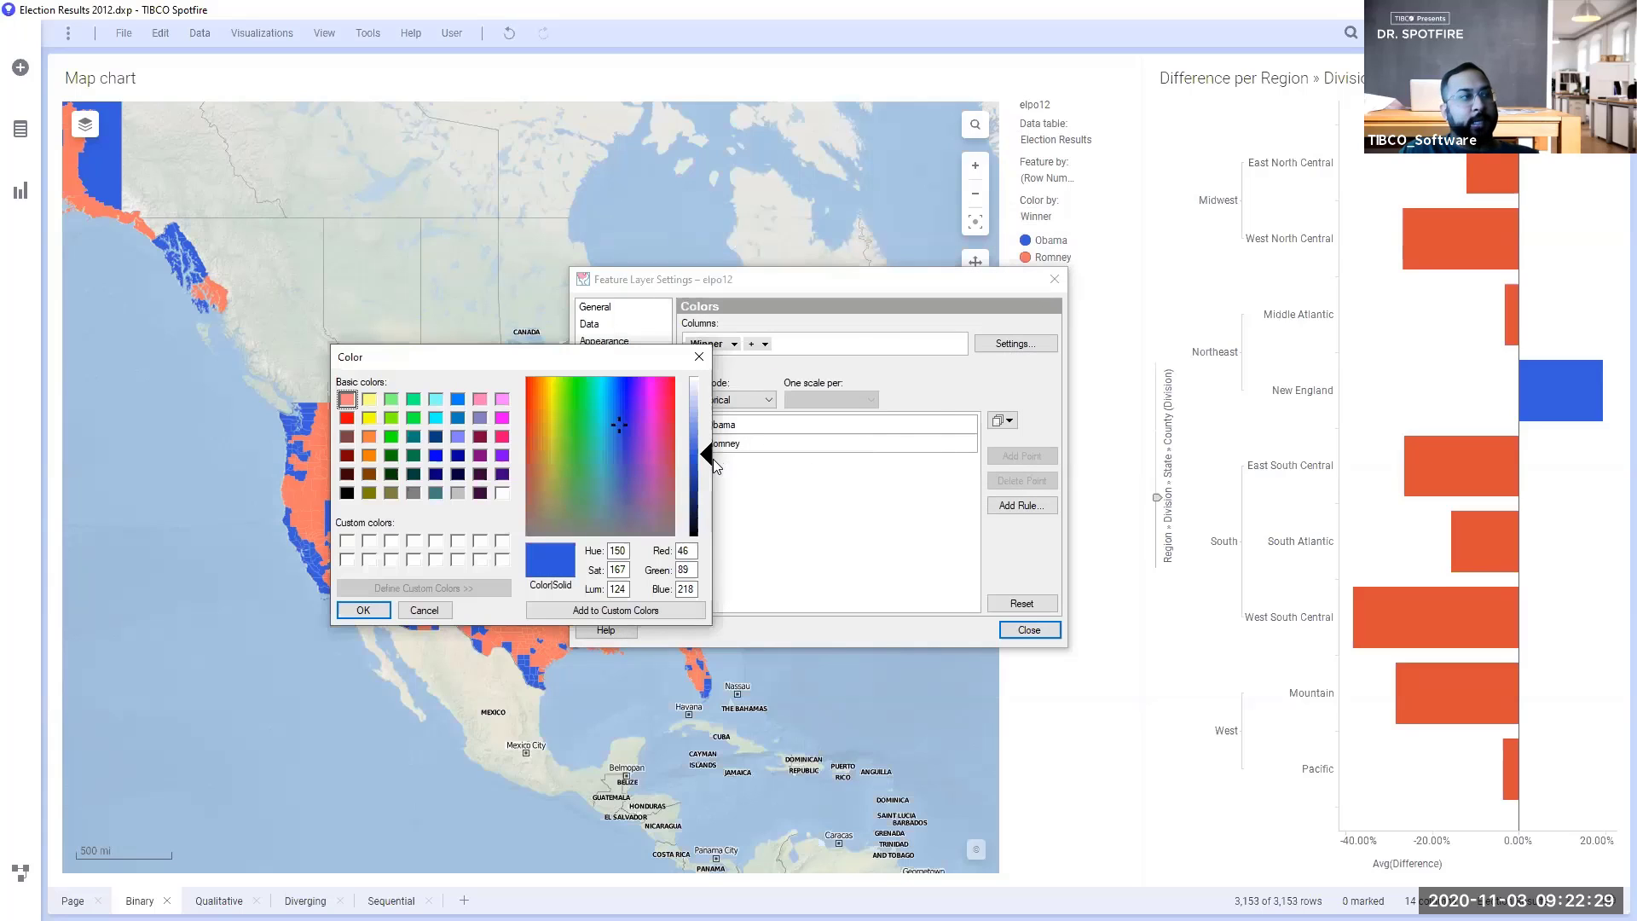
{"action": "mouse_move", "coordinate": [713, 459]}
{"action": "left_mouse_down"}
{"action": "mouse_move", "coordinate": [714, 405]}
{"action": "mouse_move", "coordinate": [712, 451]}
{"action": "left_mouse_up"}
{"action": "left_click", "coordinate": [699, 357]}
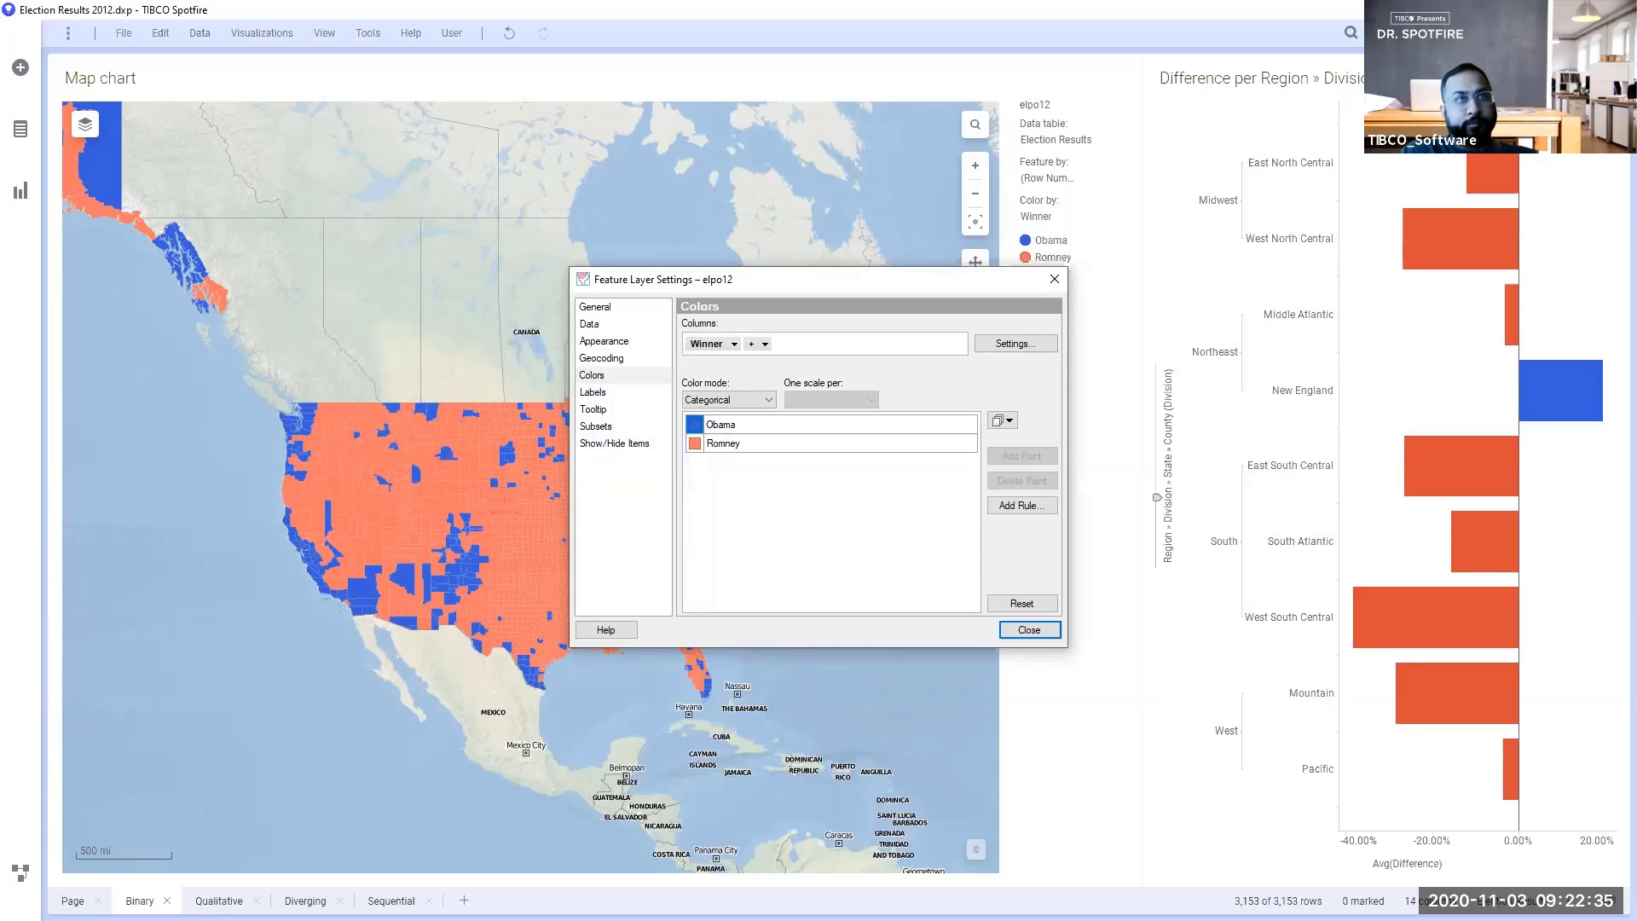
{"action": "left_click", "coordinate": [1055, 279]}
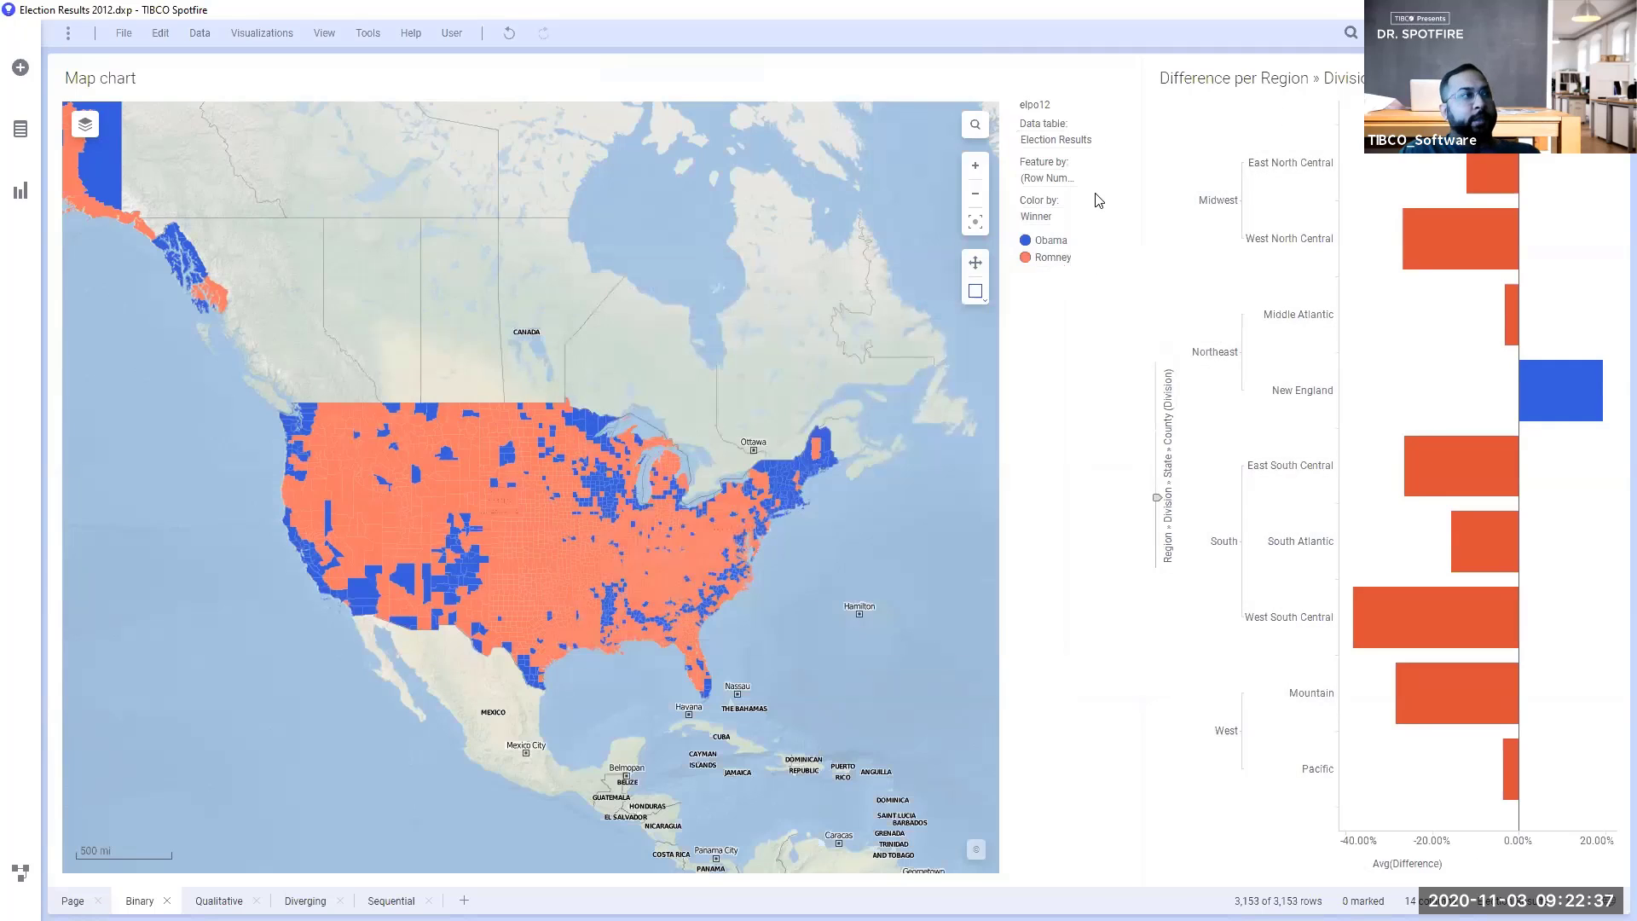
Step: Switch to ColorBrewer in the browser and preview the sequential OrRd scheme with 8, then 6 data classes
{"action": "key", "text": "alt+Tab"}
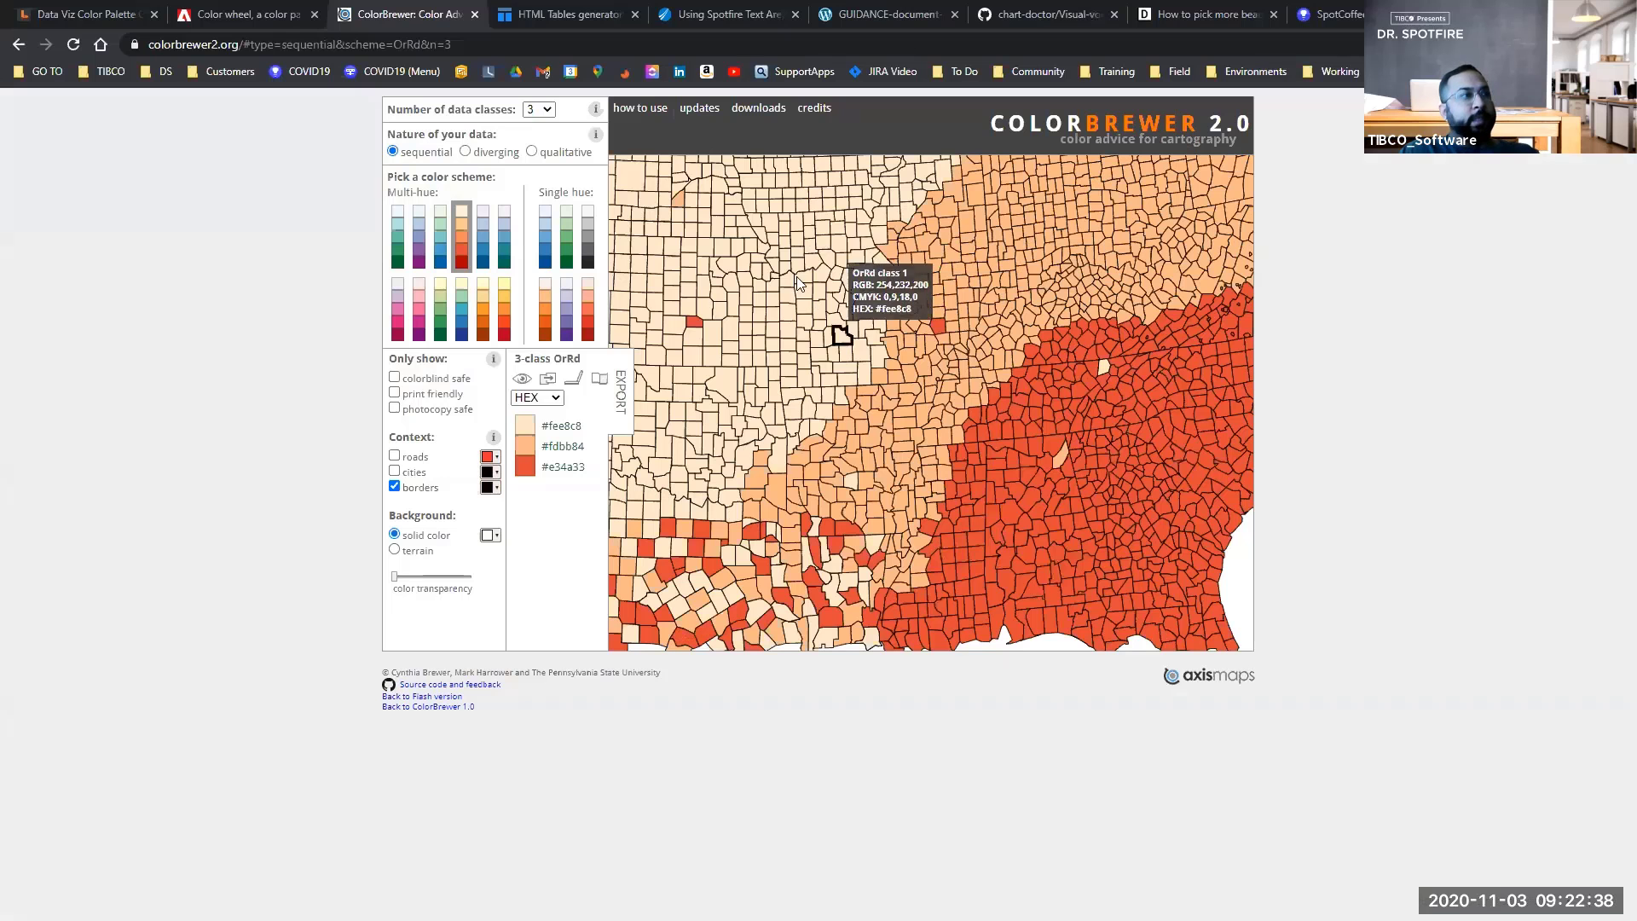
{"action": "left_click", "coordinate": [543, 111]}
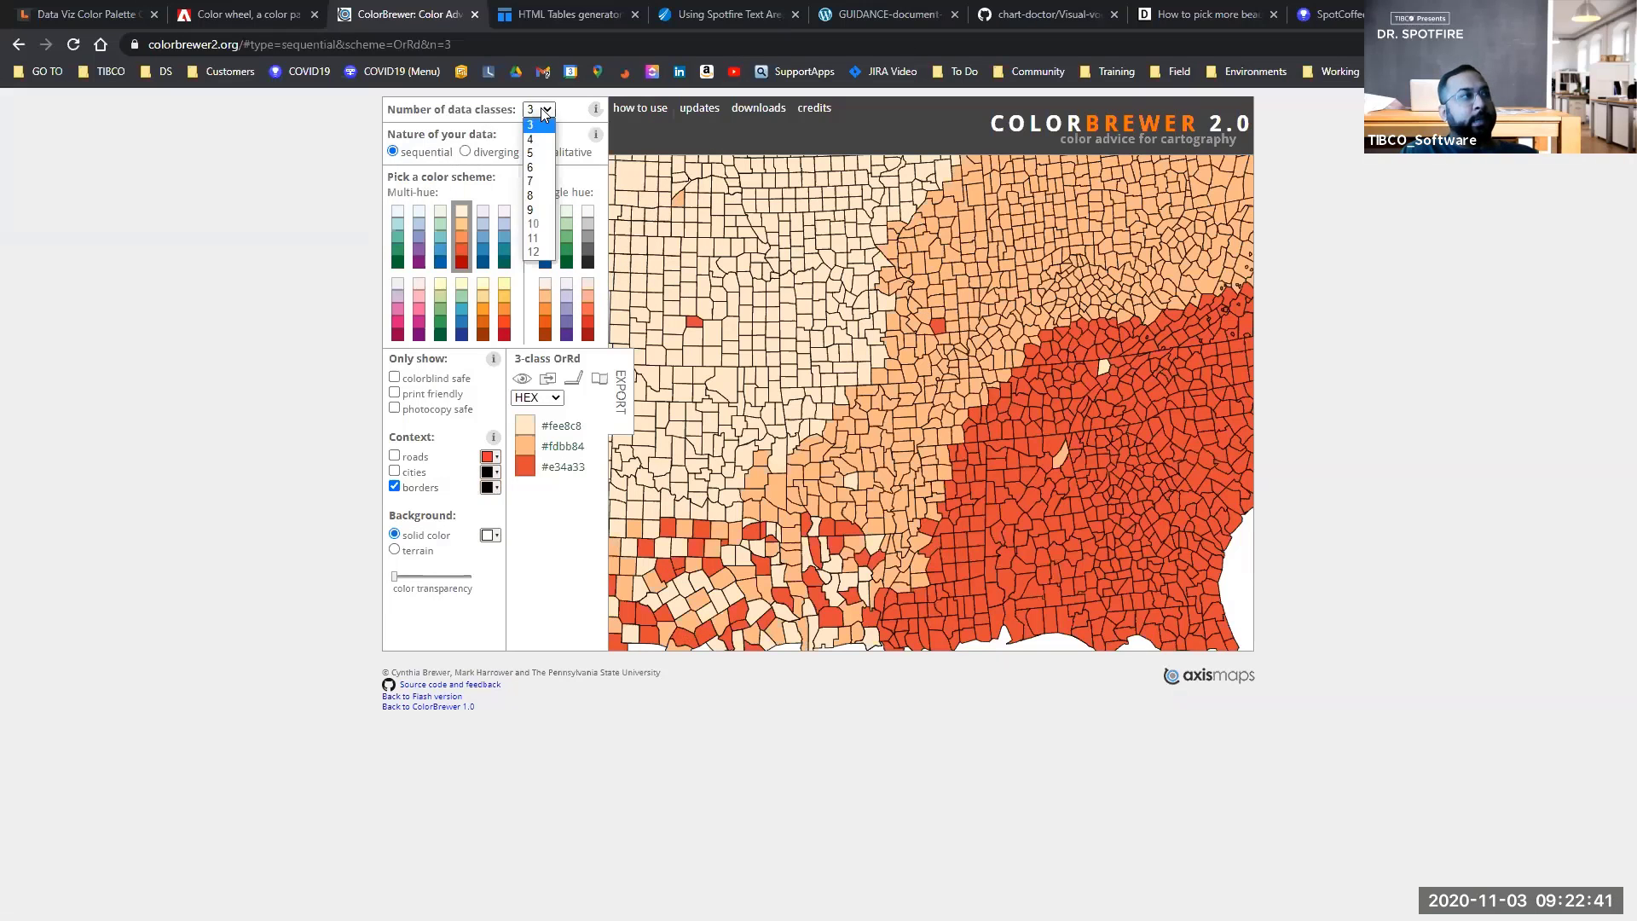
{"action": "left_click", "coordinate": [539, 203]}
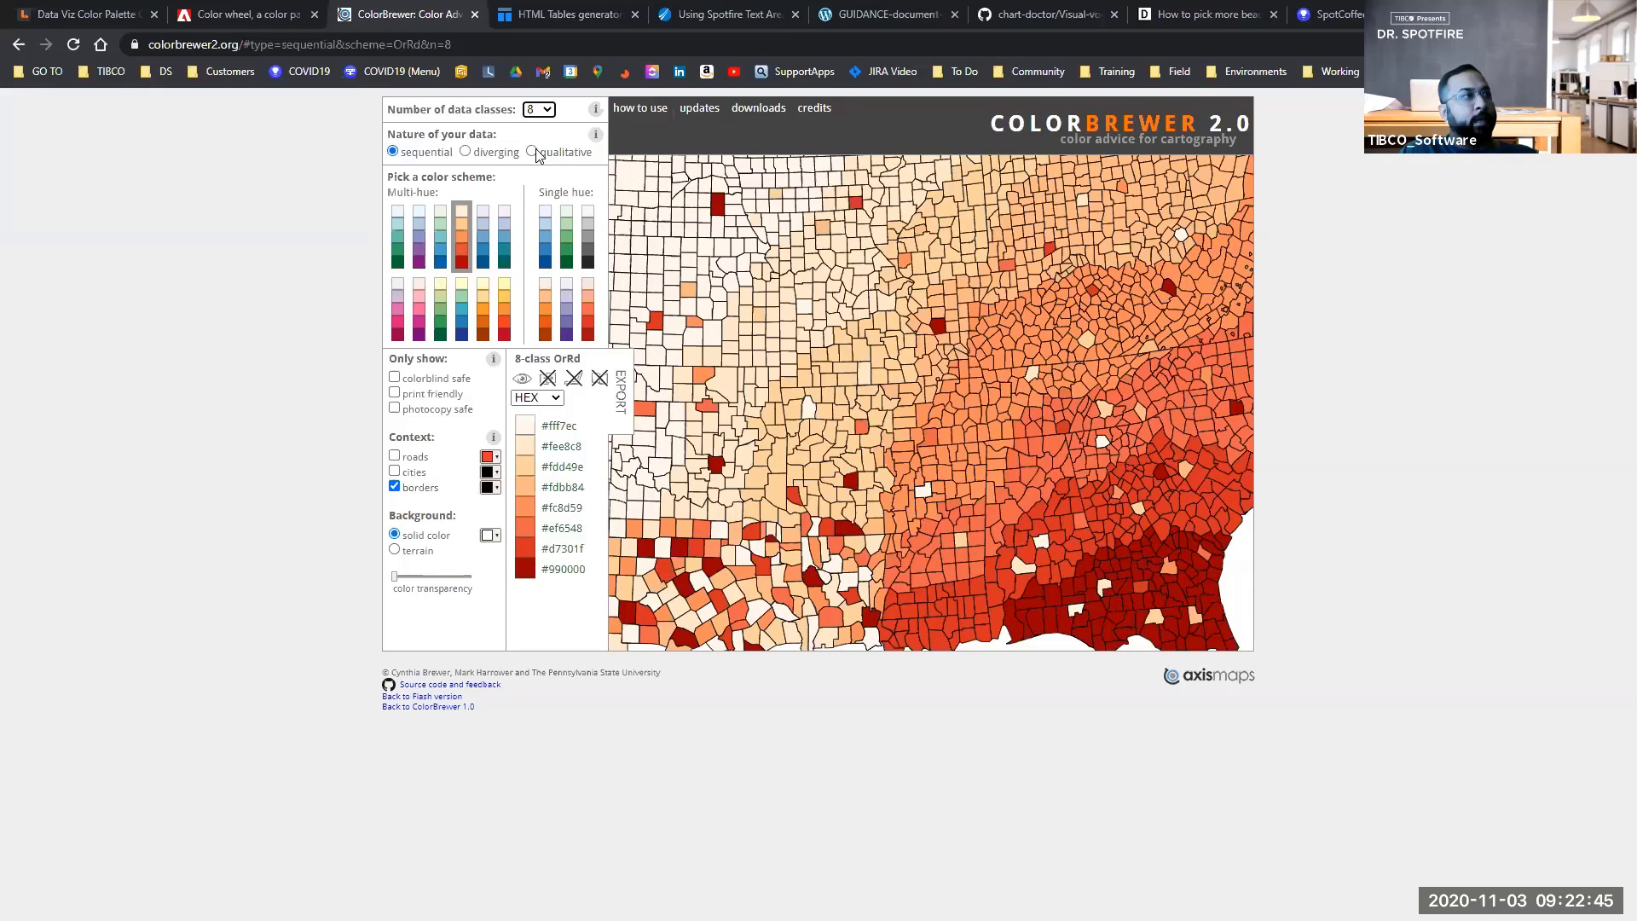
{"action": "left_click", "coordinate": [542, 109]}
{"action": "left_click", "coordinate": [541, 168]}
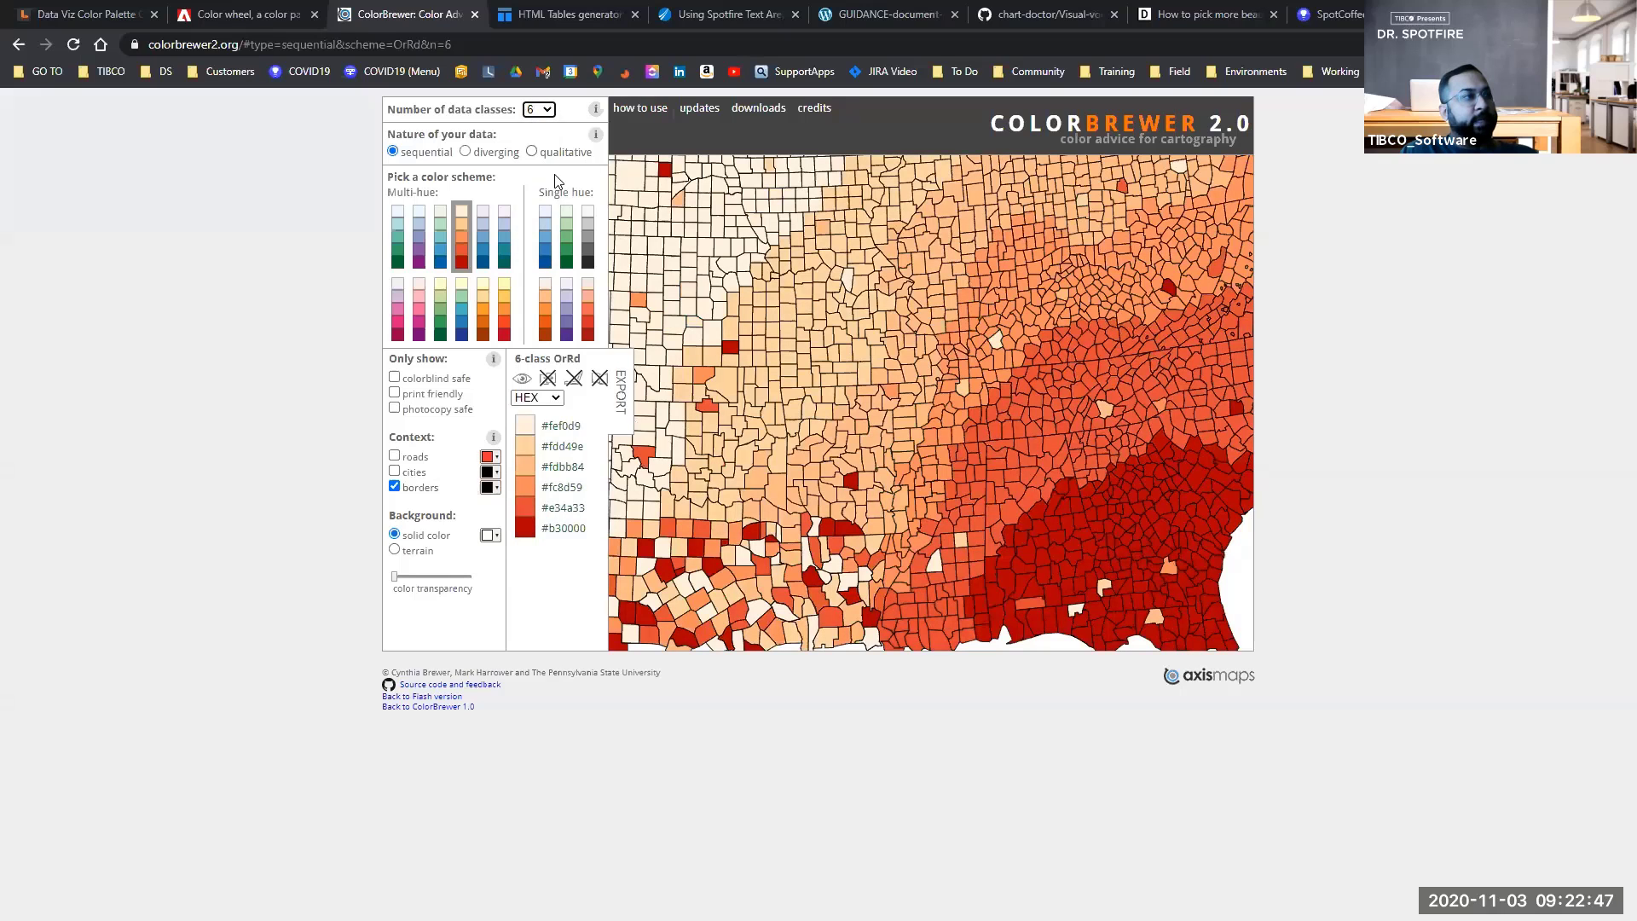
Step: Change to diverging schemes with 10 data classes and try the RdBu and PuOr palettes
{"action": "left_click", "coordinate": [466, 151]}
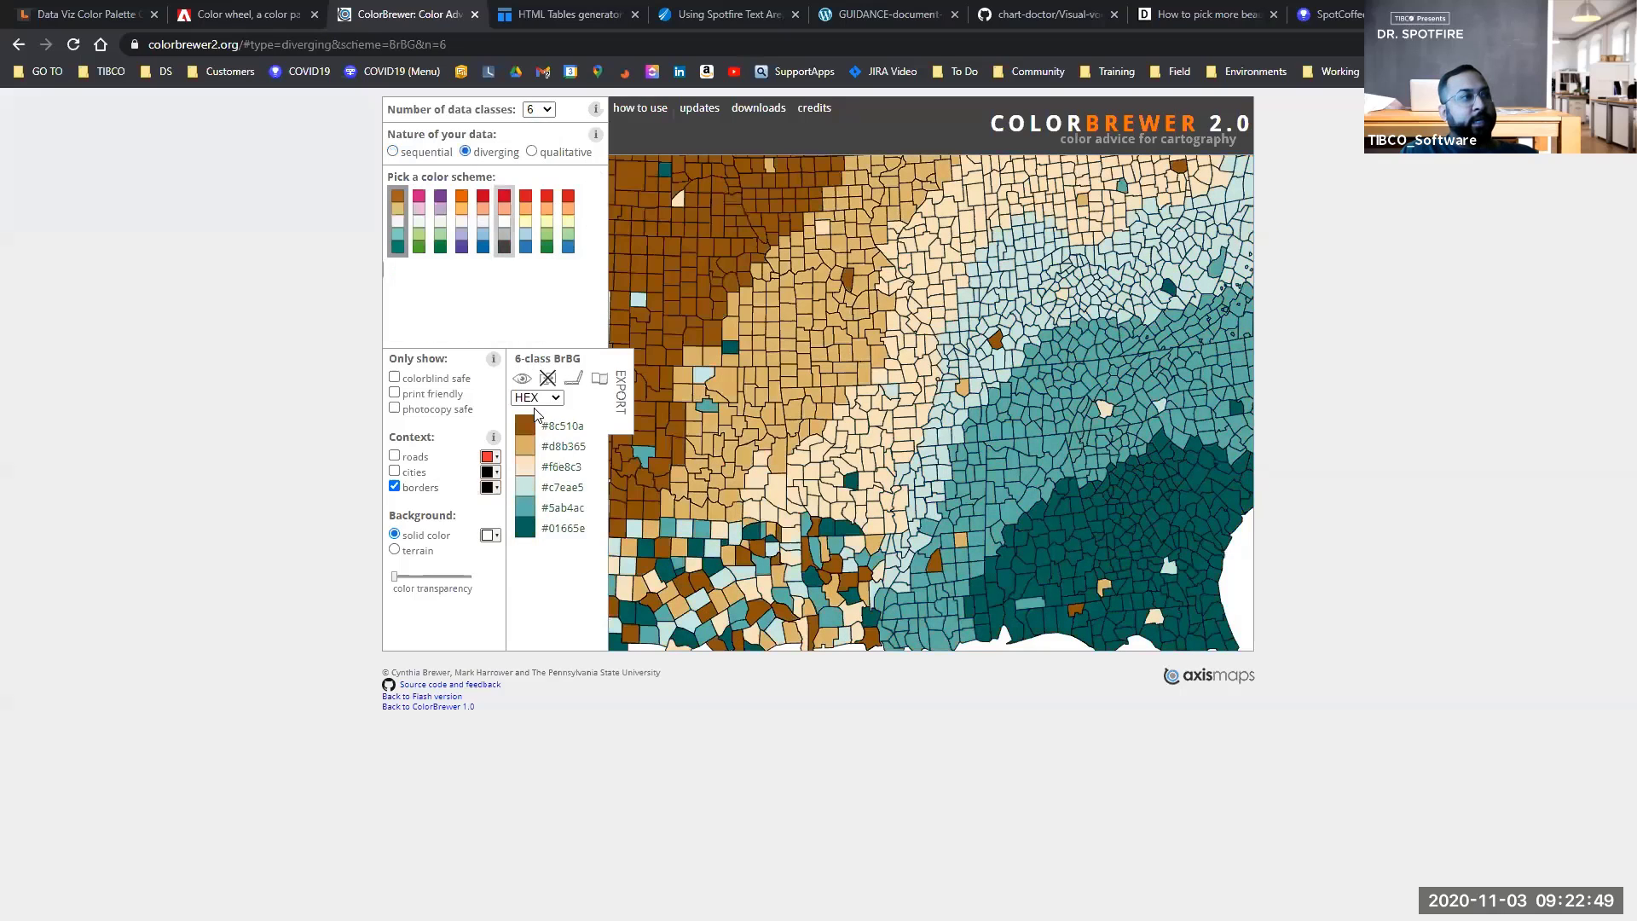
{"action": "left_click", "coordinate": [541, 109]}
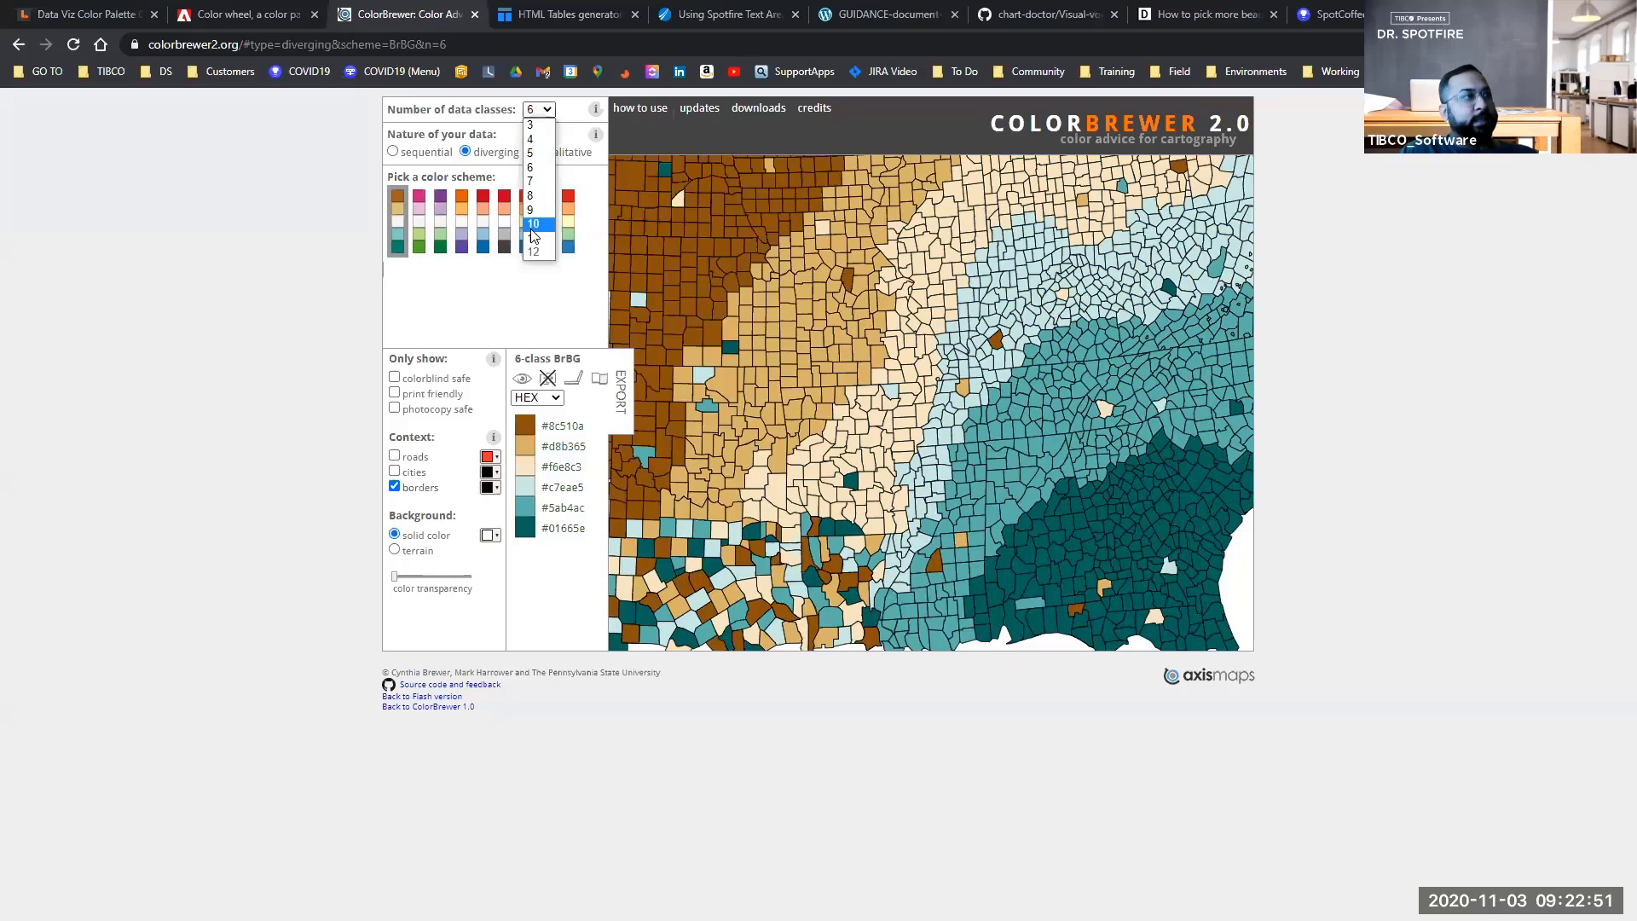
{"action": "left_click", "coordinate": [540, 227]}
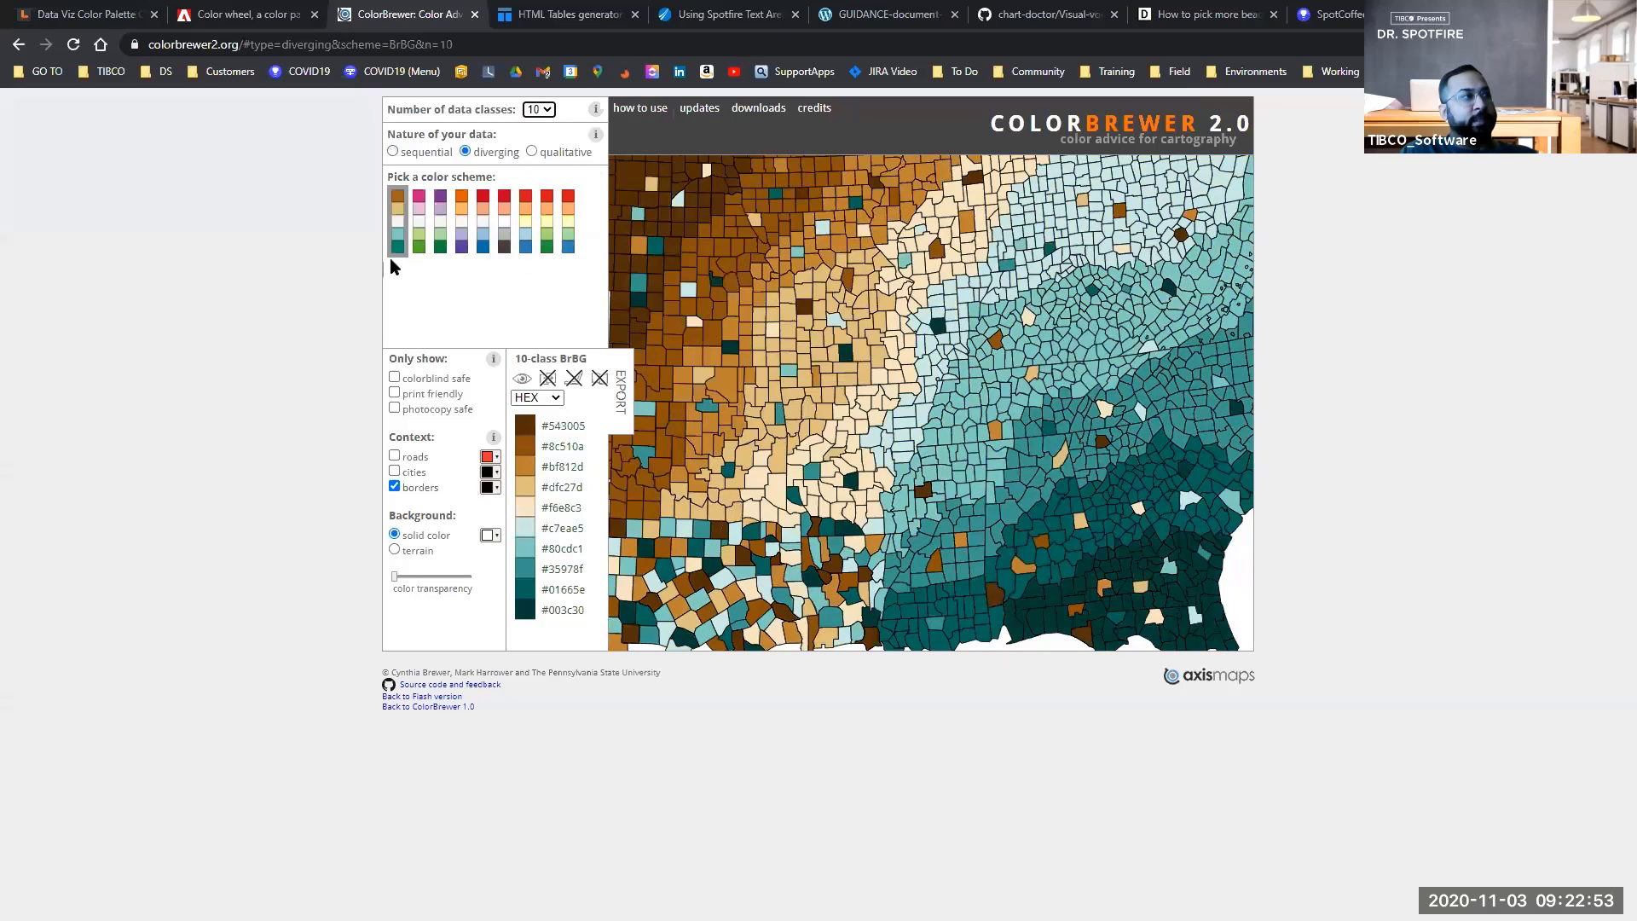
{"action": "left_click", "coordinate": [520, 234]}
{"action": "left_click", "coordinate": [483, 226]}
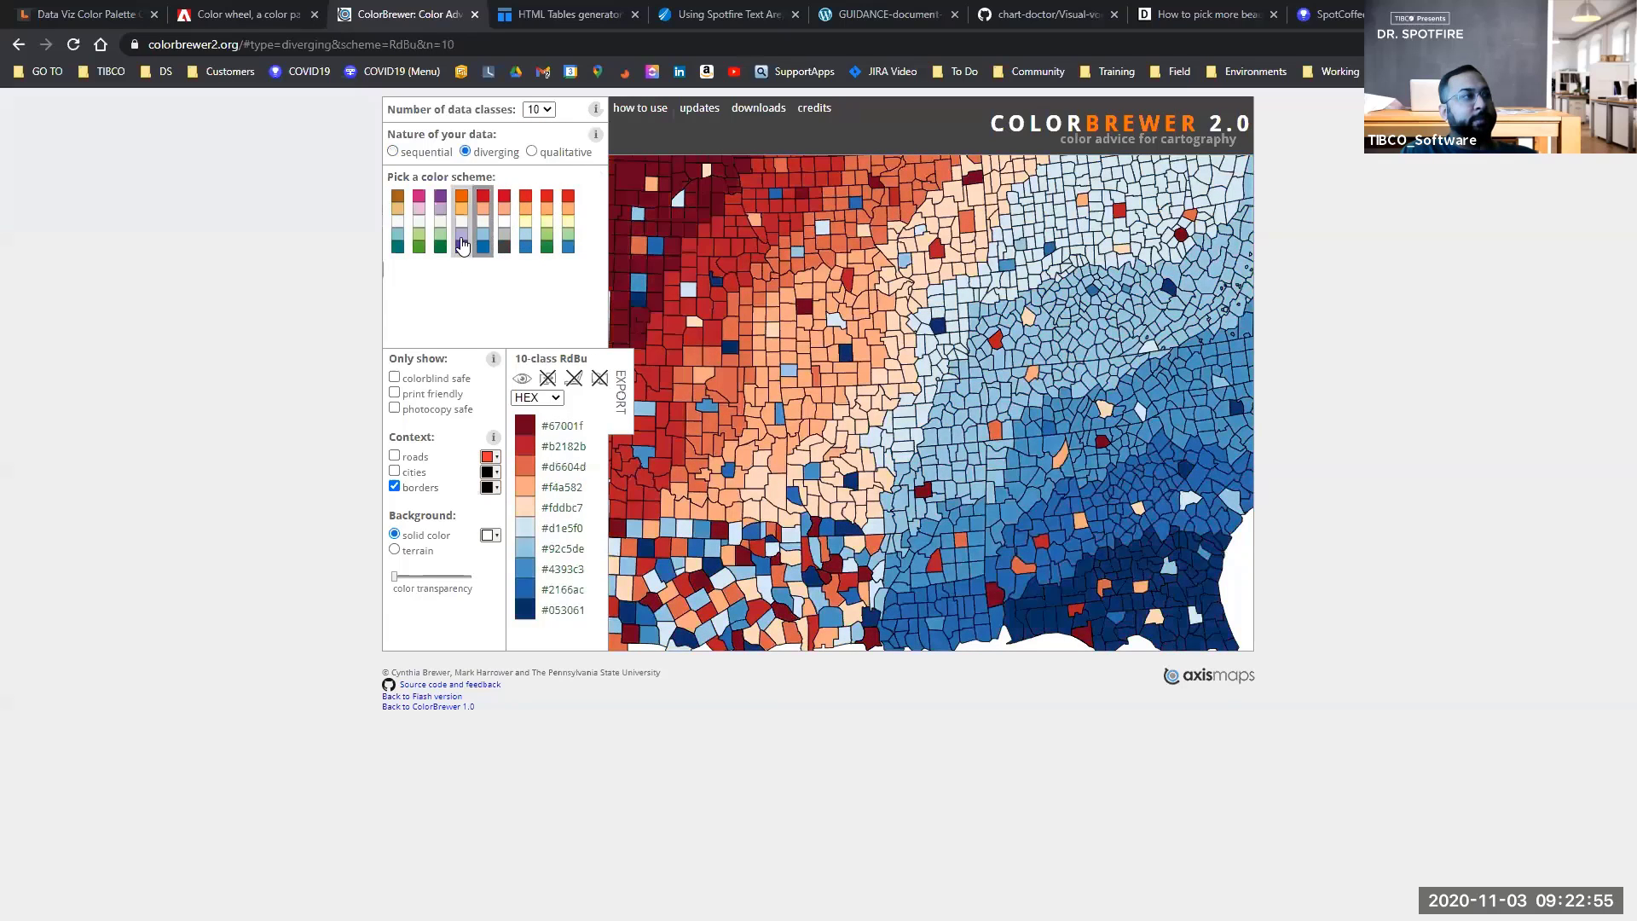
{"action": "left_click", "coordinate": [461, 226]}
Step: Change the nature of the data to qualitative and reduce the Paired scheme to 4 data classes
{"action": "left_click", "coordinate": [540, 110]}
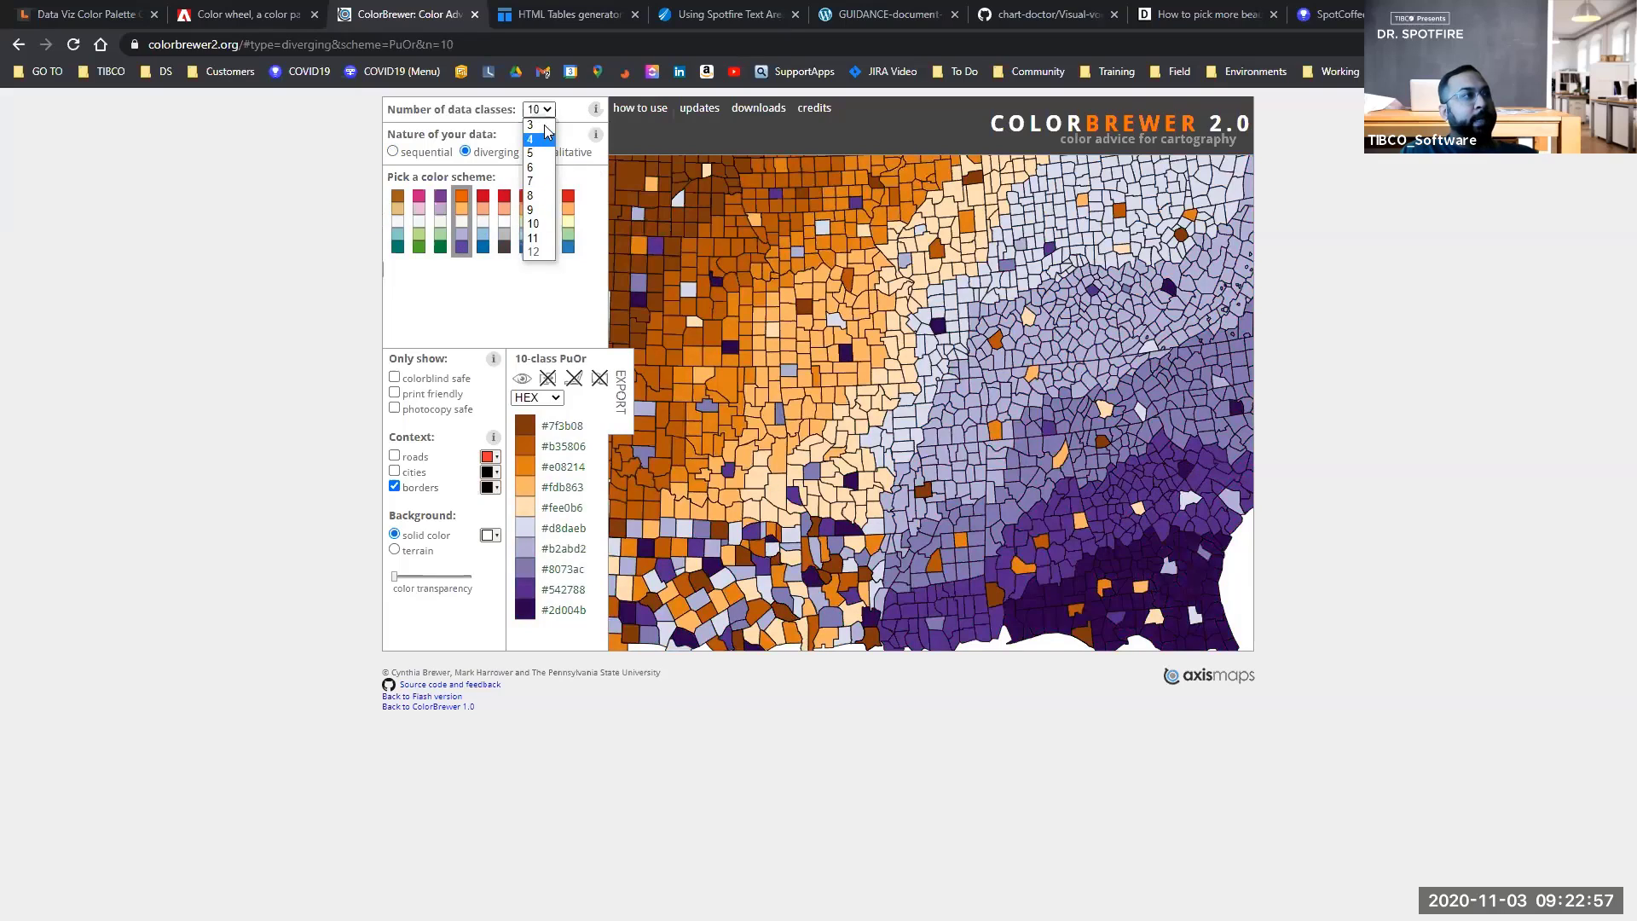
{"action": "left_click", "coordinate": [575, 135]}
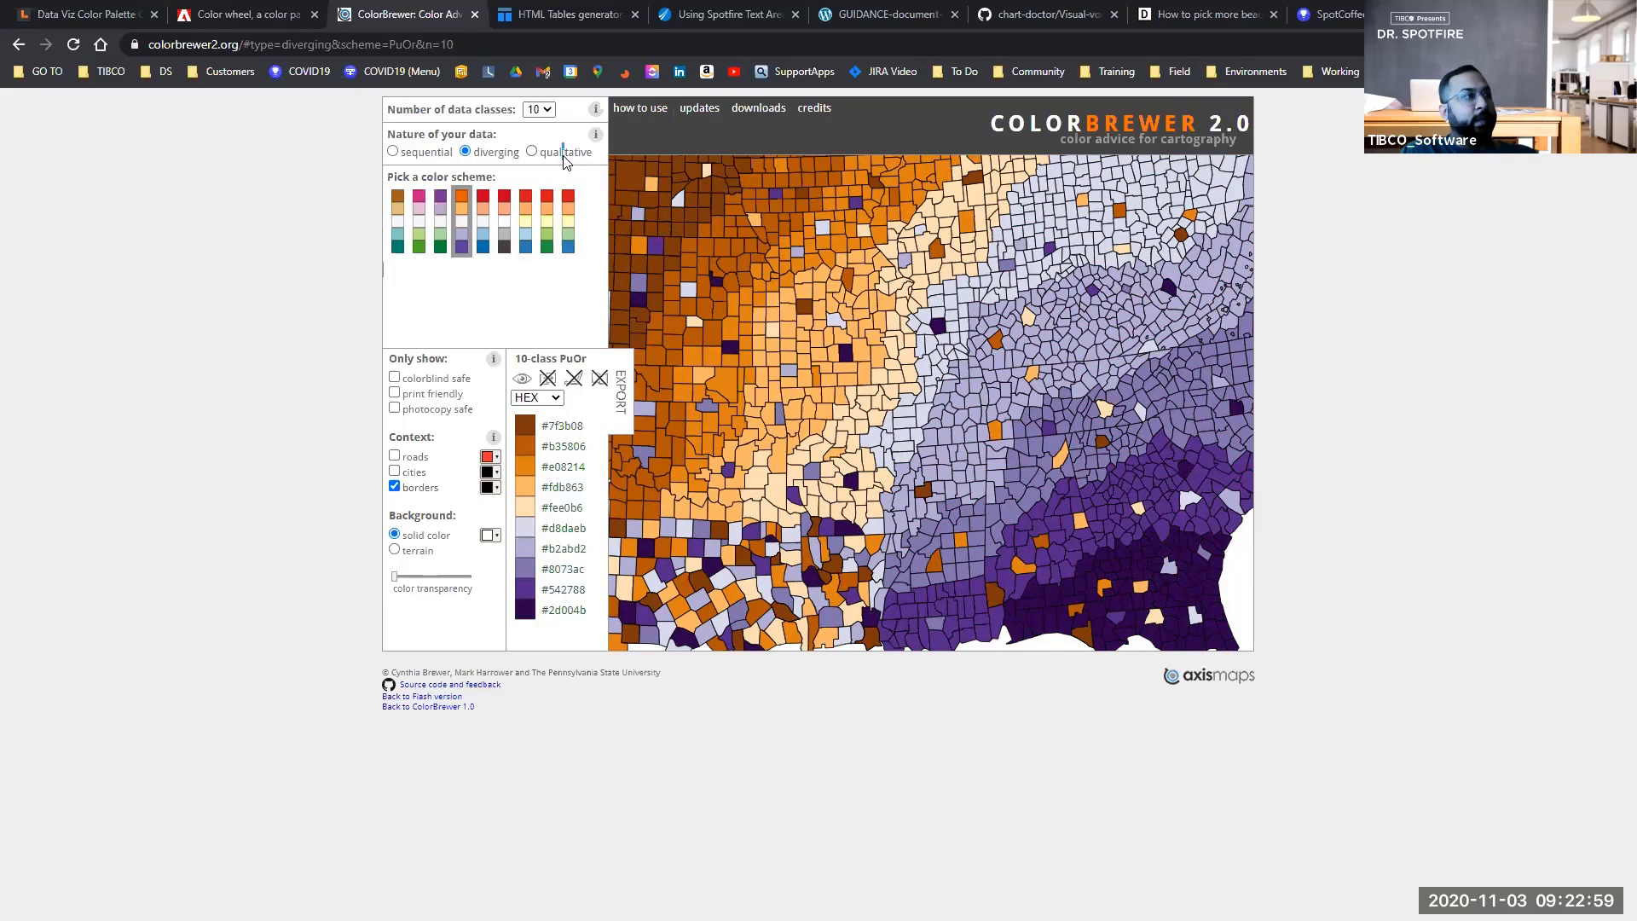
{"action": "left_click", "coordinate": [564, 154]}
{"action": "left_click", "coordinate": [548, 111]}
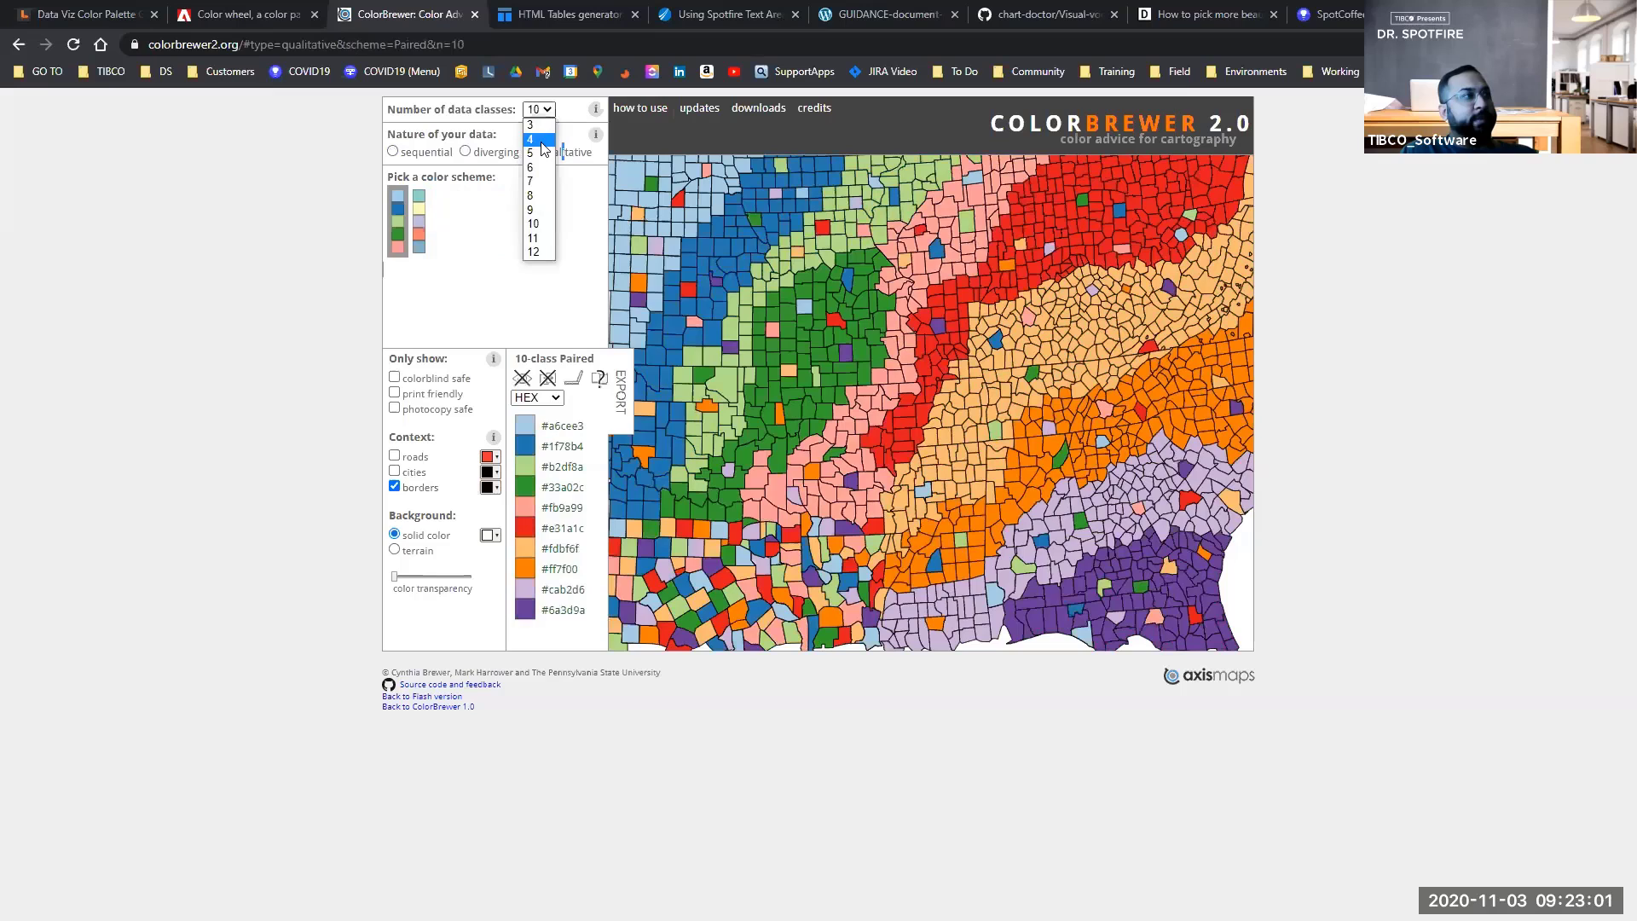
{"action": "left_click", "coordinate": [543, 141]}
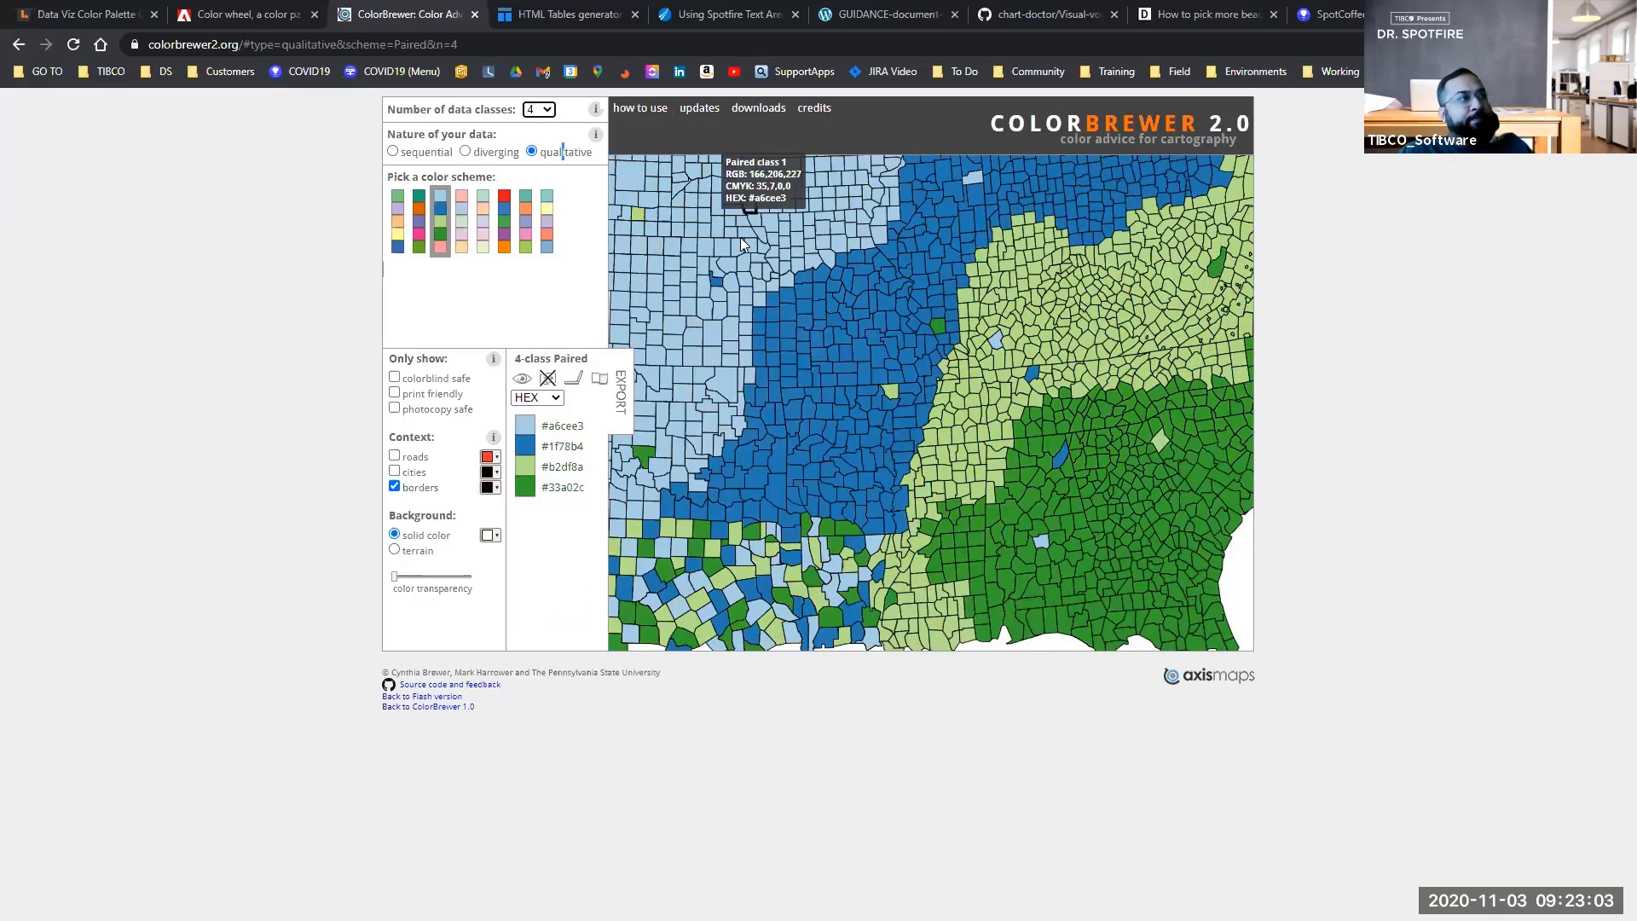
Step: Open the Data Color Picker page and generate a 7-colour palette ending in lime green #99ff33
{"action": "left_click", "coordinate": [85, 15]}
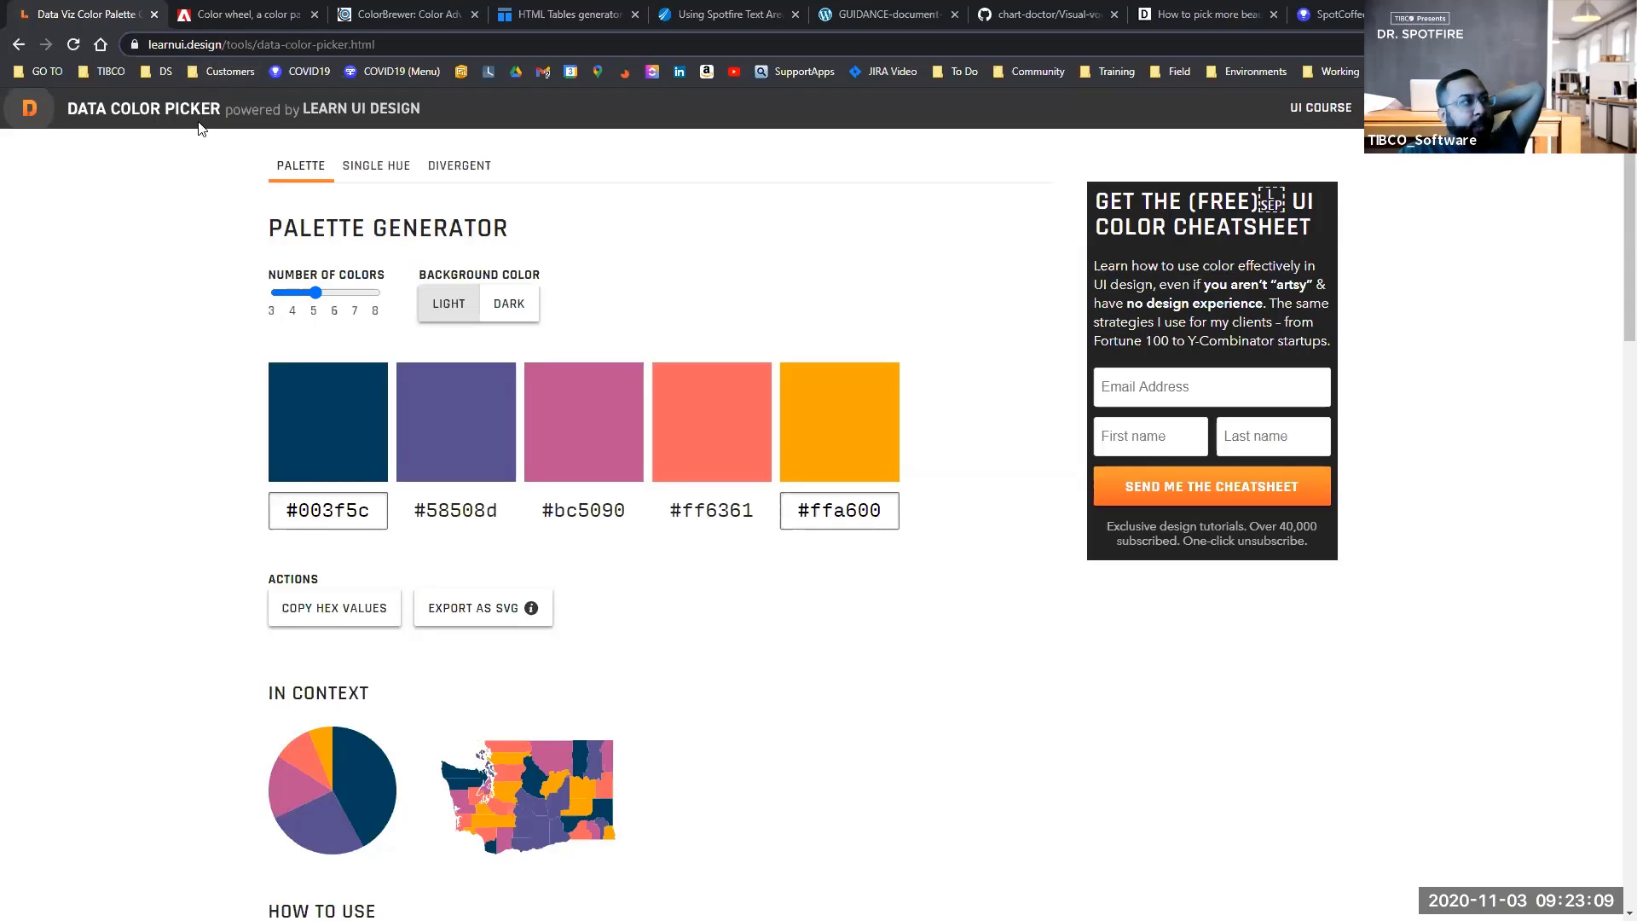
{"action": "left_click_drag", "start_coordinate": [316, 292], "coordinate": [365, 297]}
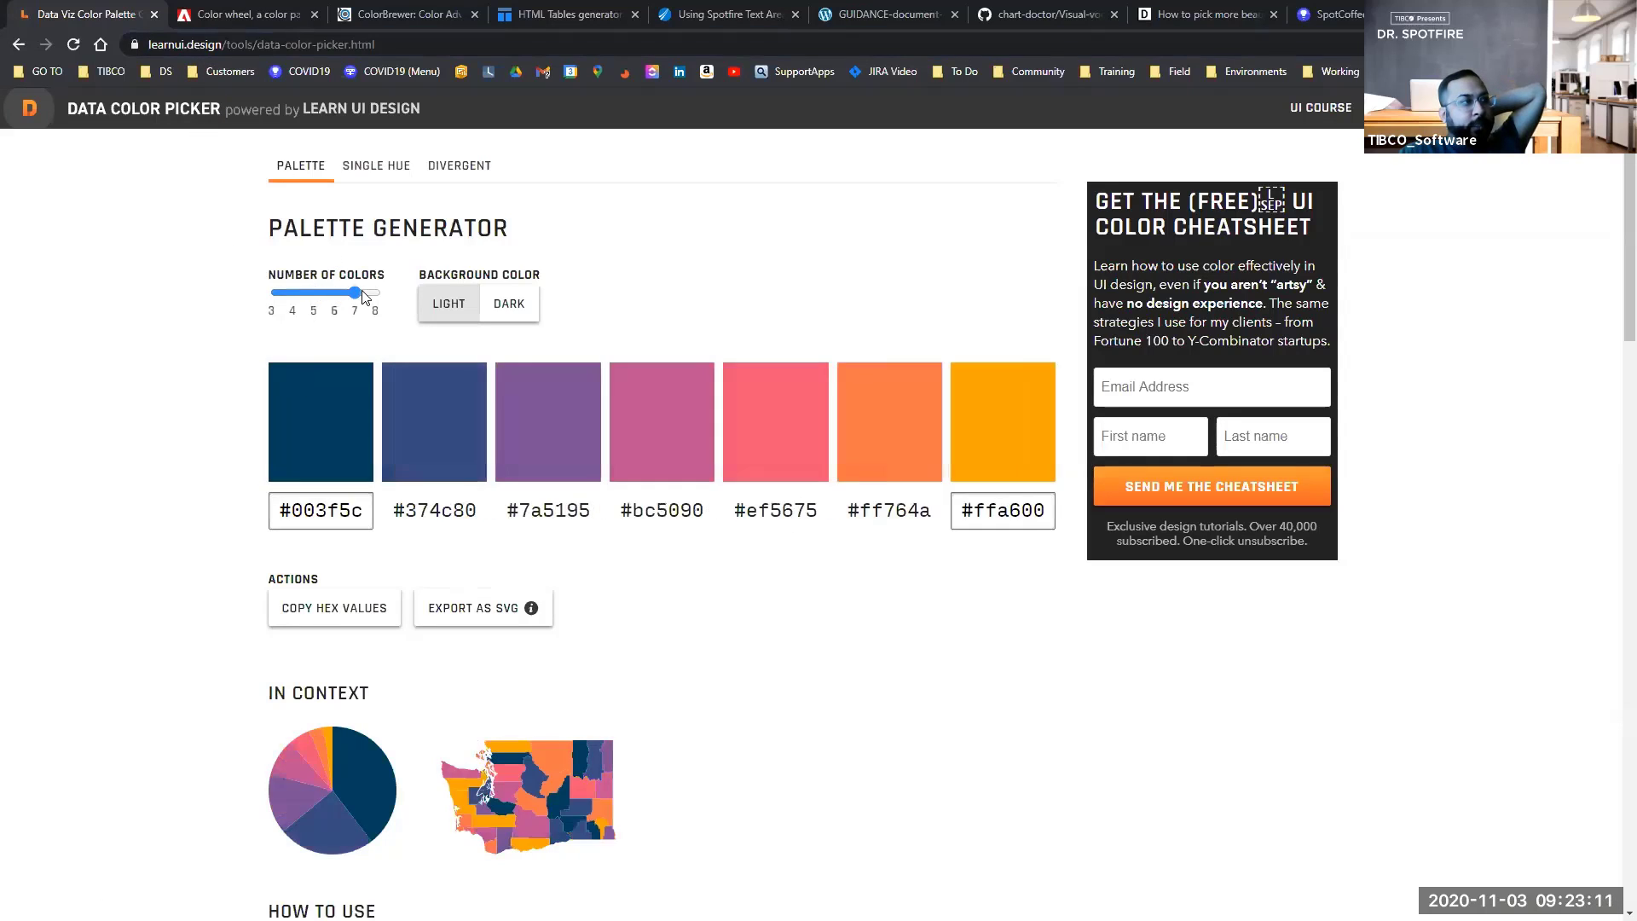
{"action": "left_click", "coordinate": [978, 423]}
{"action": "left_click", "coordinate": [1023, 533]}
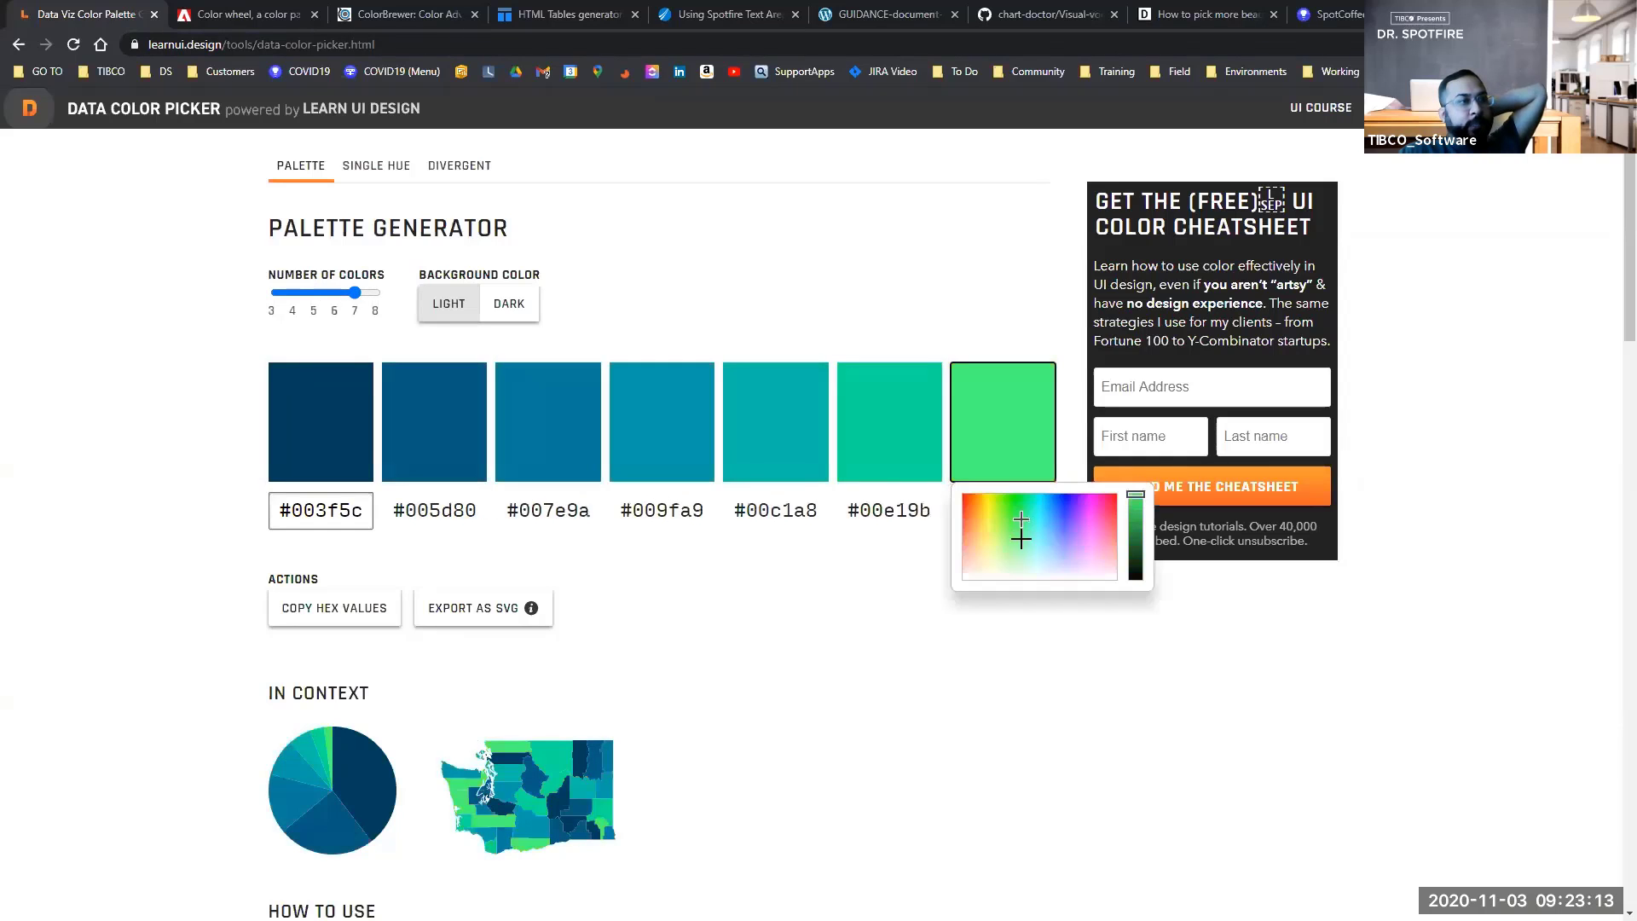
{"action": "left_click", "coordinate": [1061, 517]}
{"action": "mouse_move", "coordinate": [1060, 516]}
{"action": "left_mouse_down"}
{"action": "mouse_move", "coordinate": [981, 522]}
{"action": "mouse_move", "coordinate": [996, 506]}
{"action": "left_mouse_up"}
{"action": "left_click", "coordinate": [927, 308]}
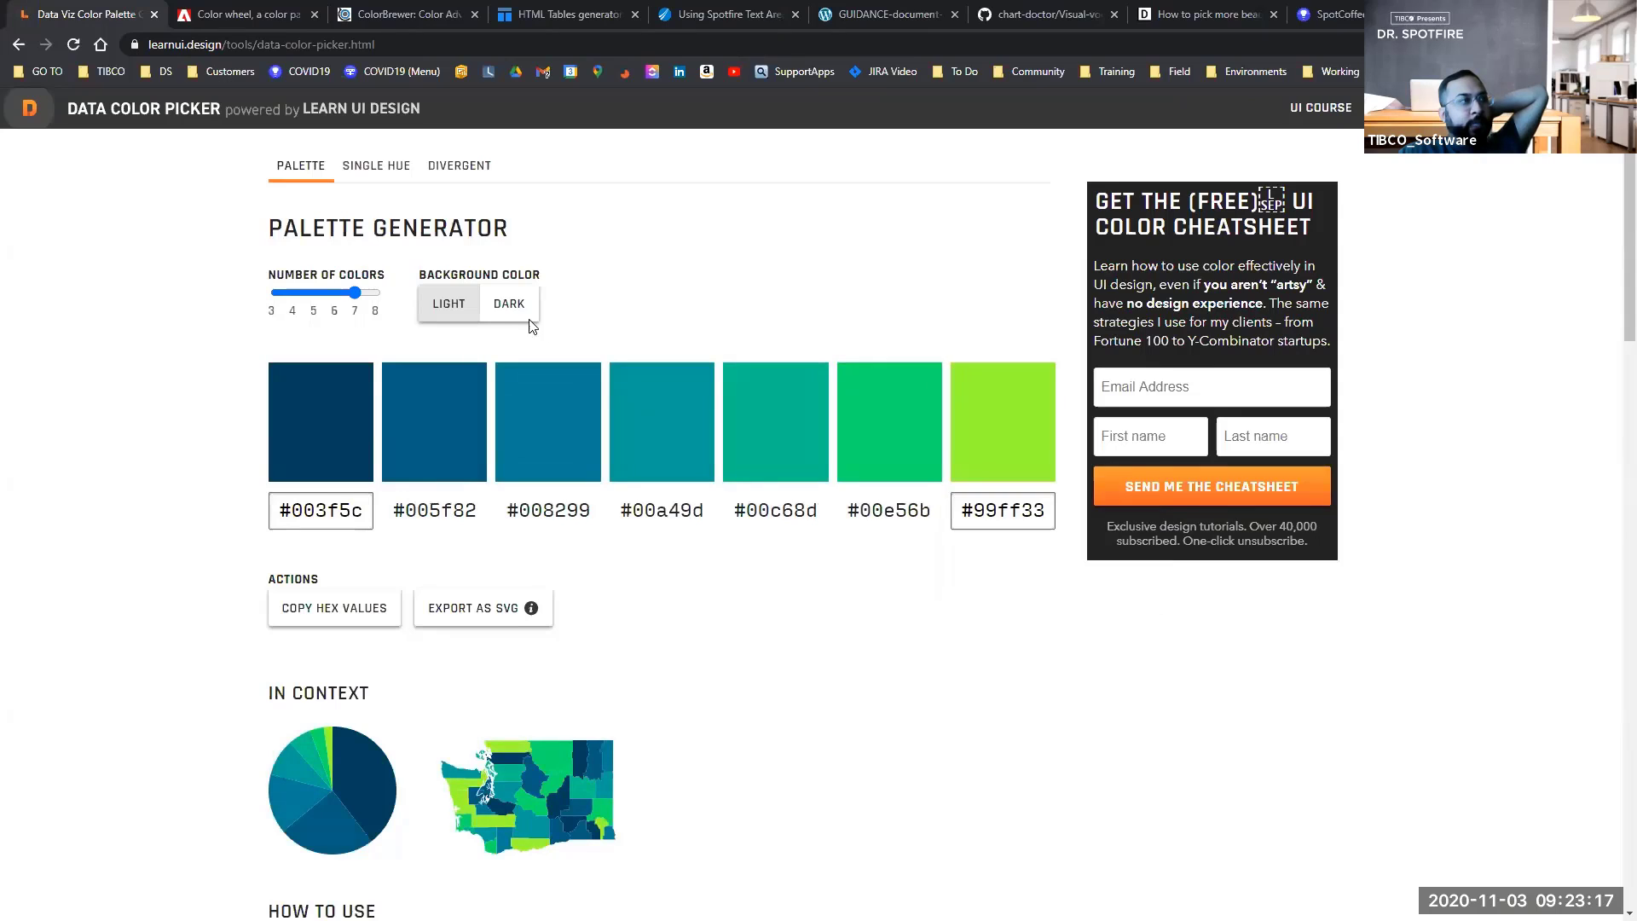
Step: Preview the palette on a dark background, then show the single hue and divergent colour scales
{"action": "left_click", "coordinate": [509, 305]}
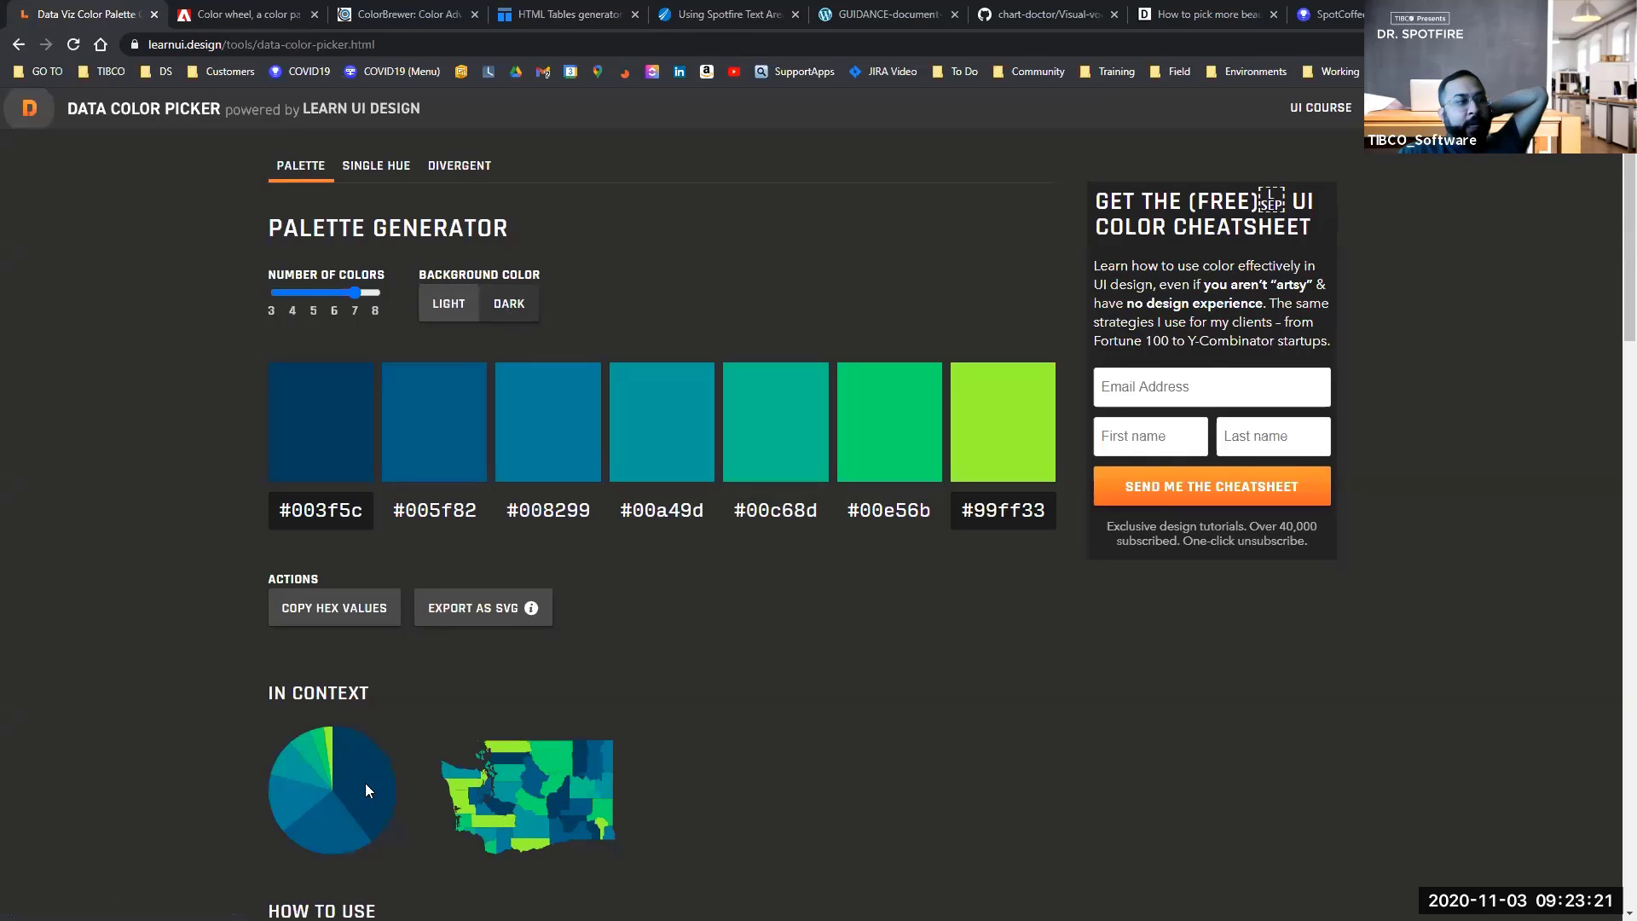
{"action": "left_click", "coordinate": [385, 170]}
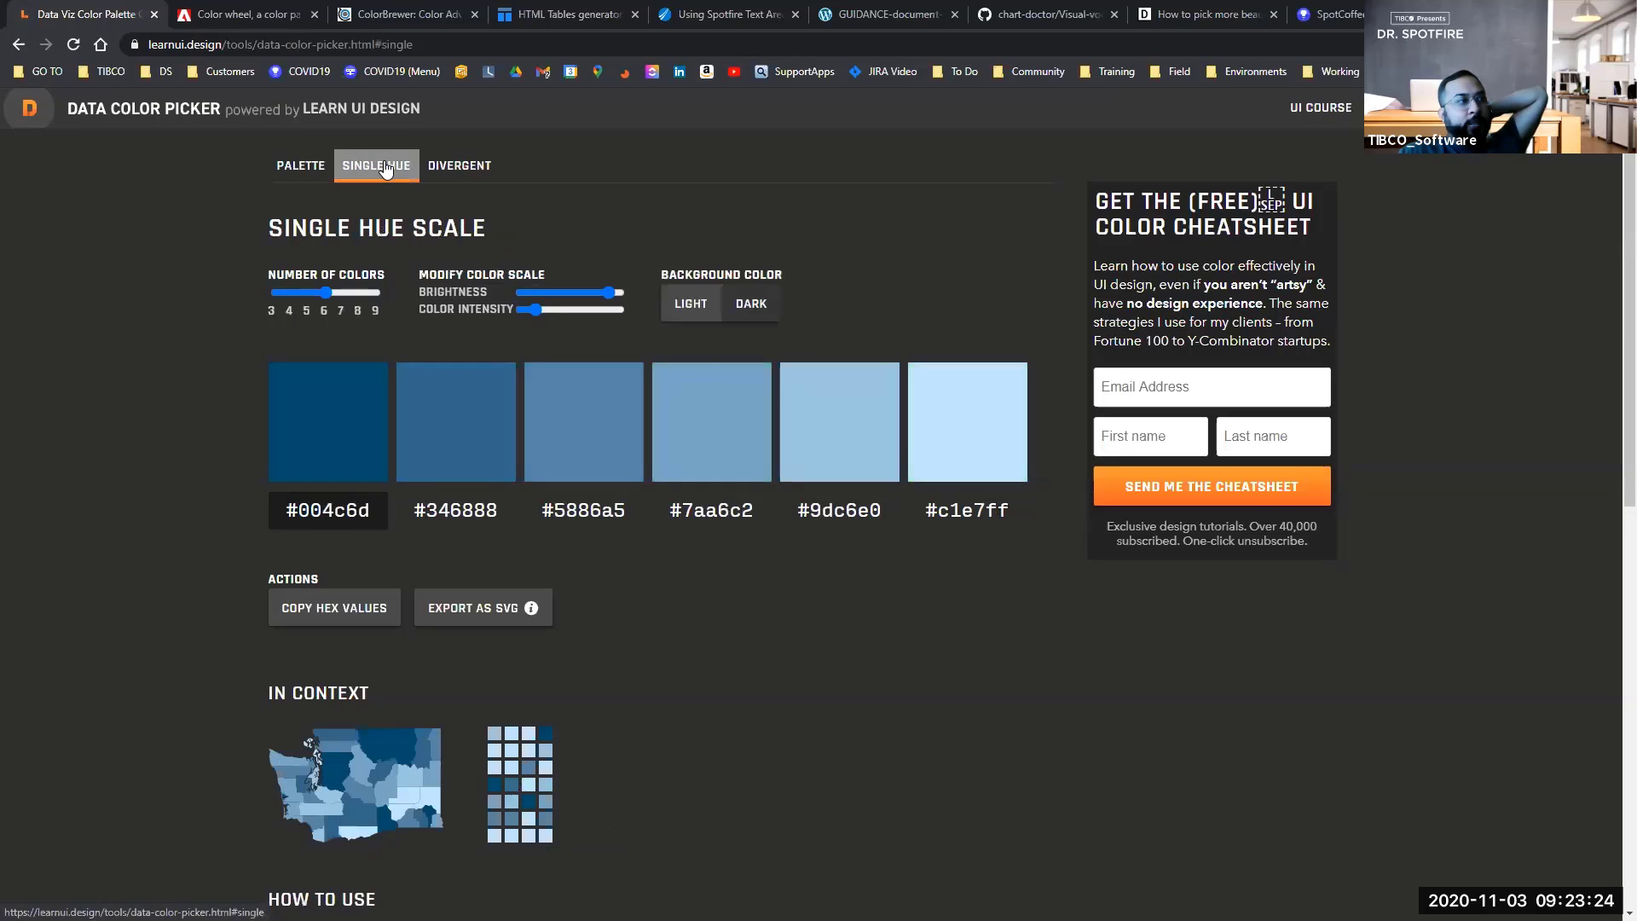
{"action": "left_click", "coordinate": [482, 170]}
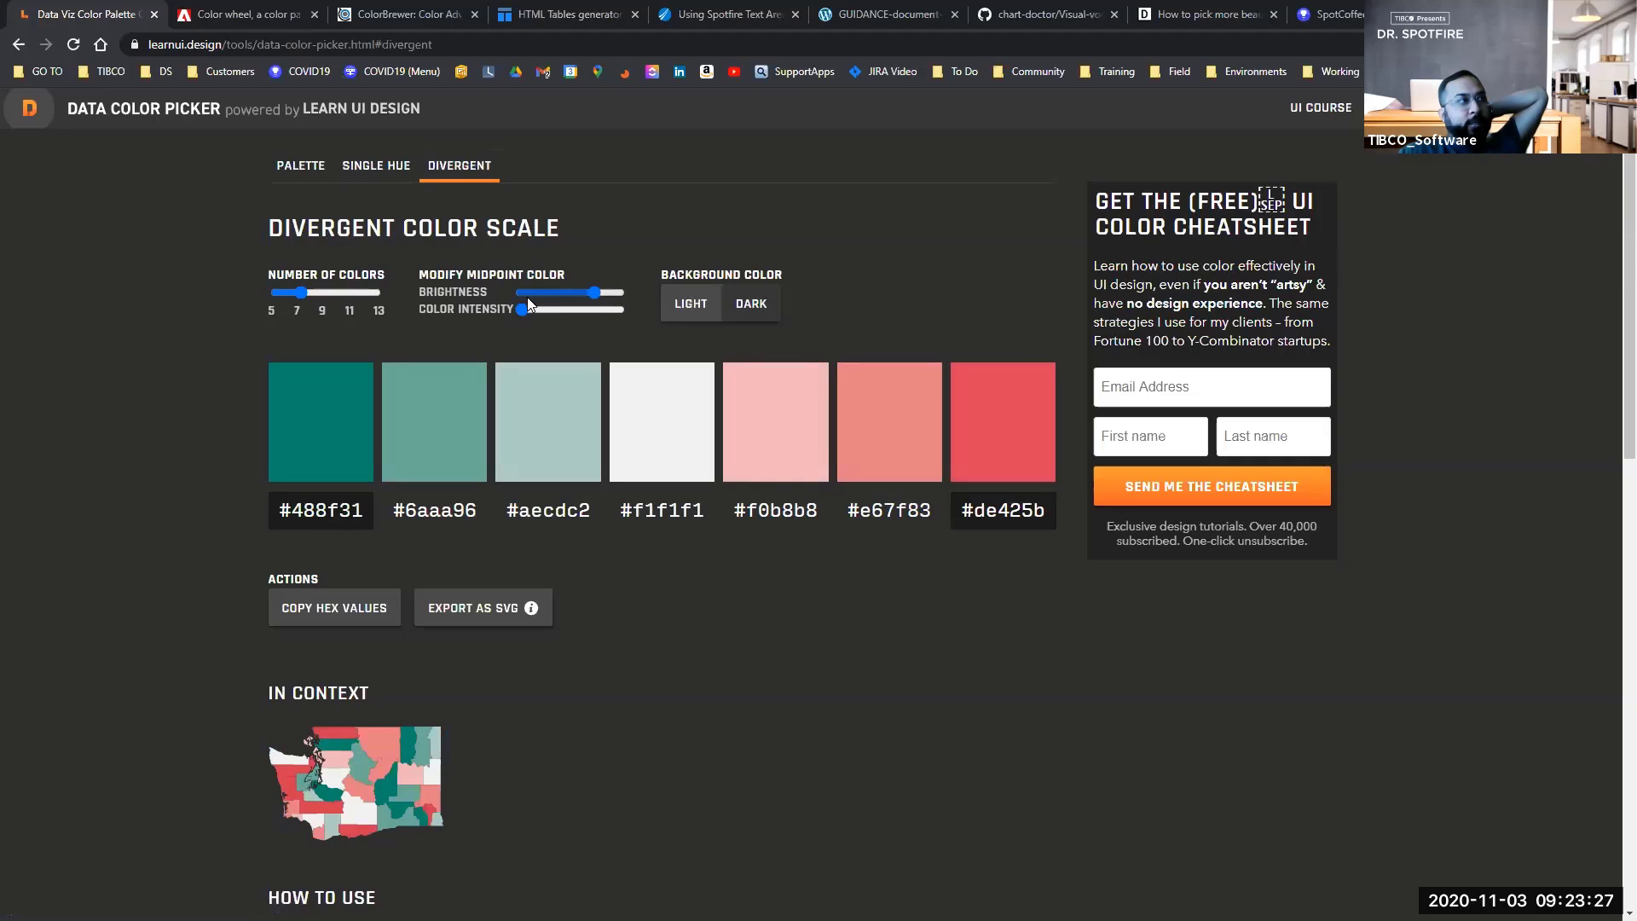
Step: On Adobe Color's wheel, shift and widen the analogous harmony around green, then apply the Monochromatic rule and select colour C's hex code
{"action": "left_click", "coordinate": [305, 21]}
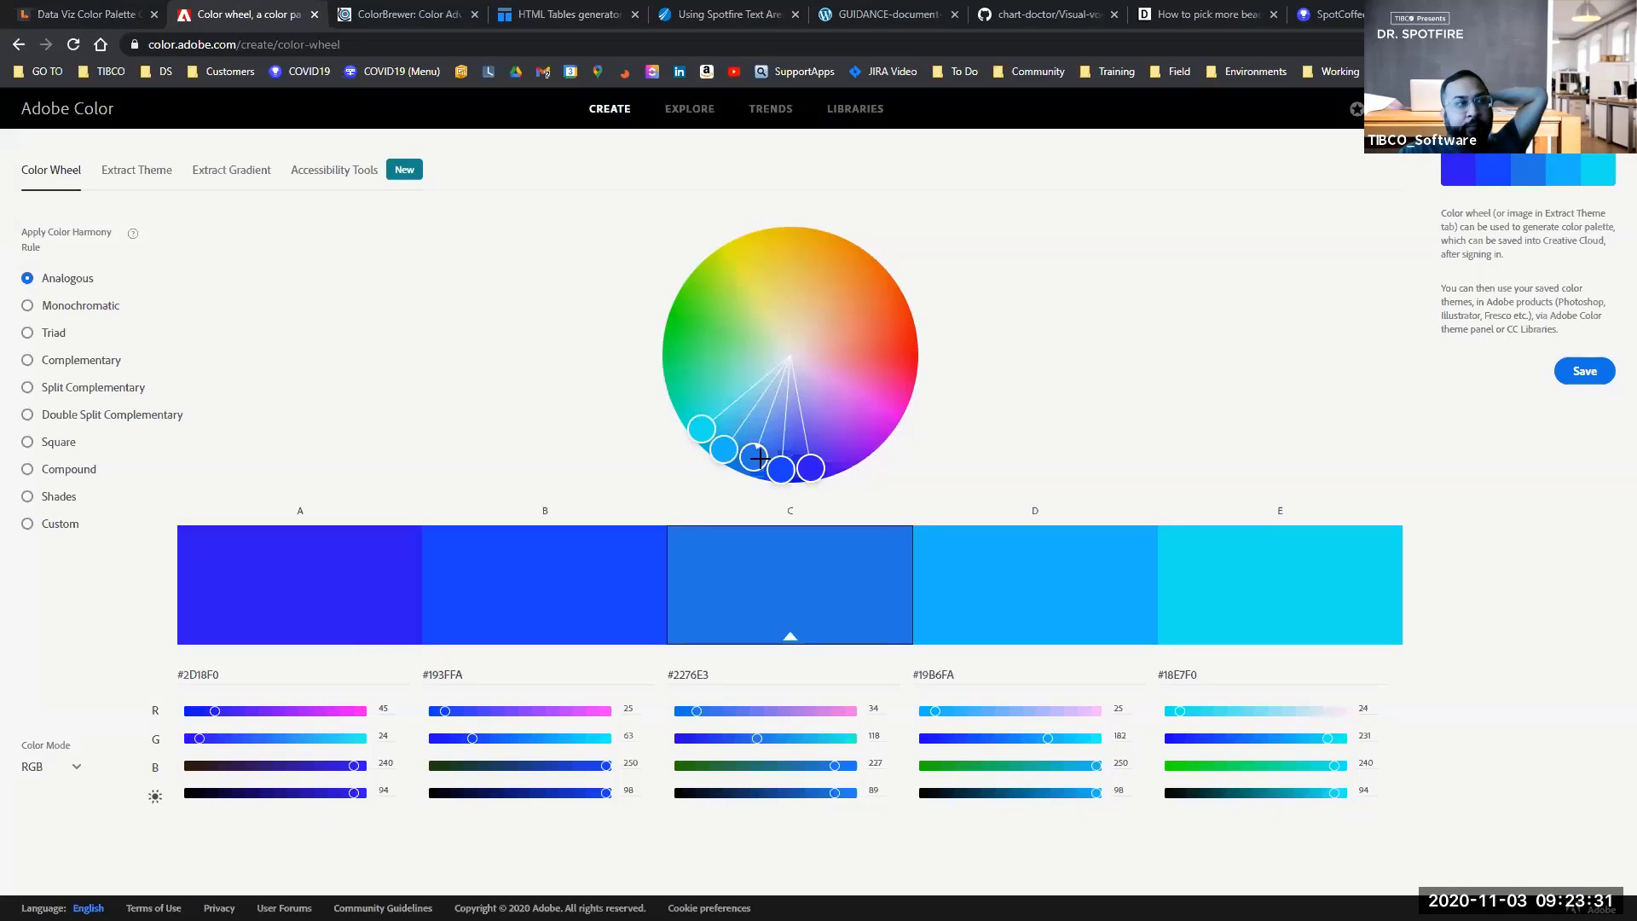
{"action": "left_click_drag", "start_coordinate": [755, 458], "coordinate": [650, 372]}
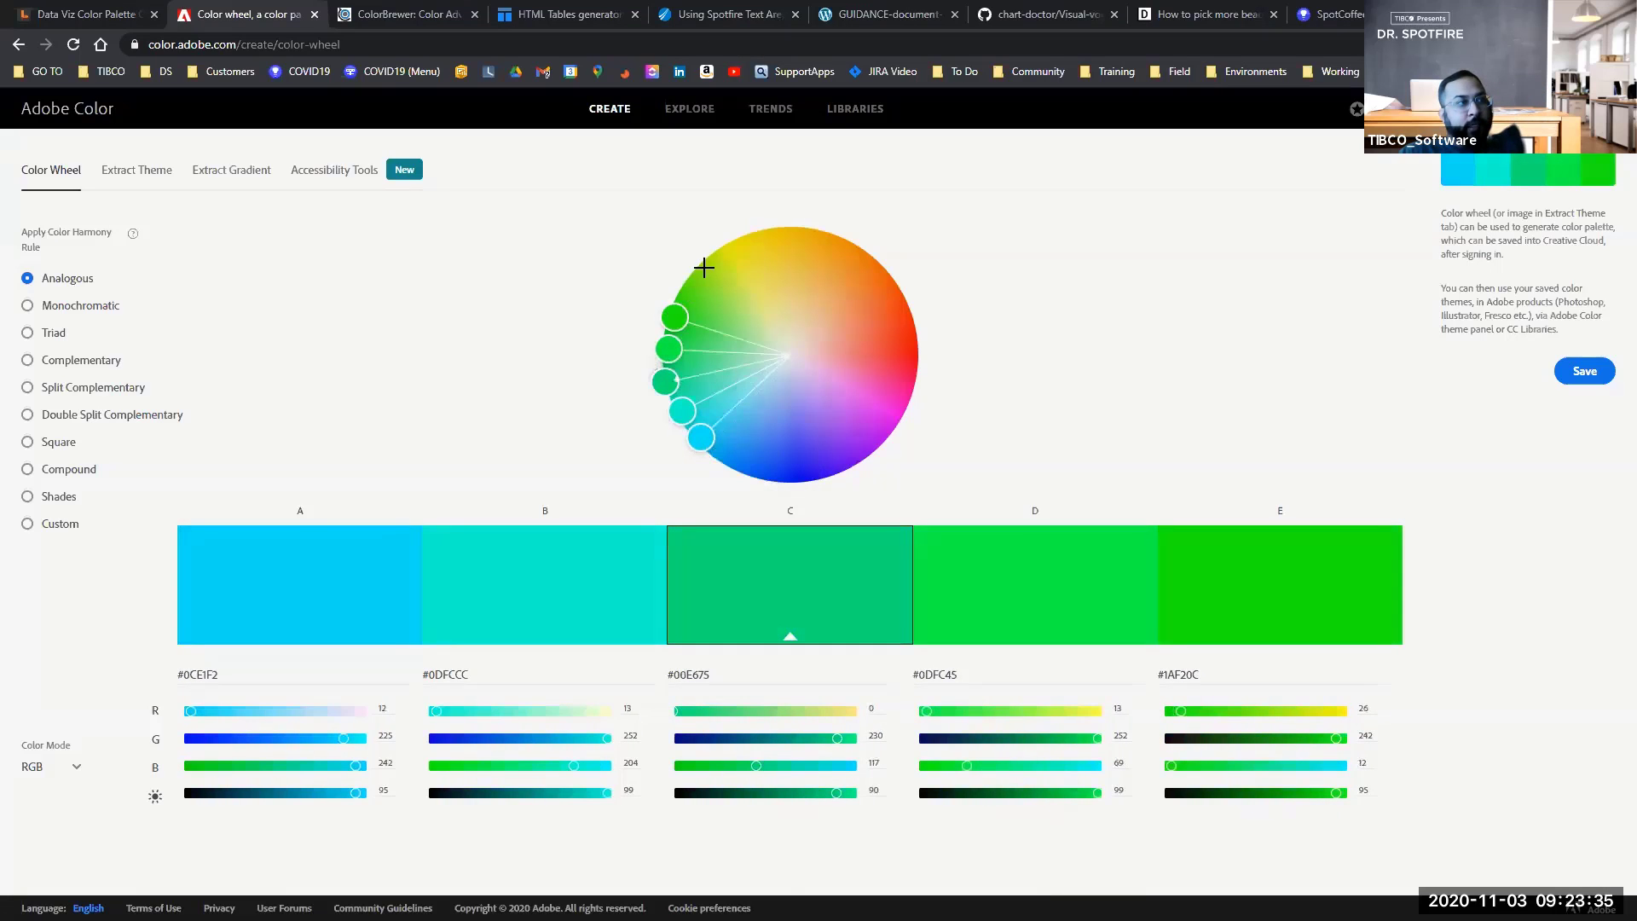
{"action": "left_click_drag", "start_coordinate": [704, 268], "coordinate": [702, 270]}
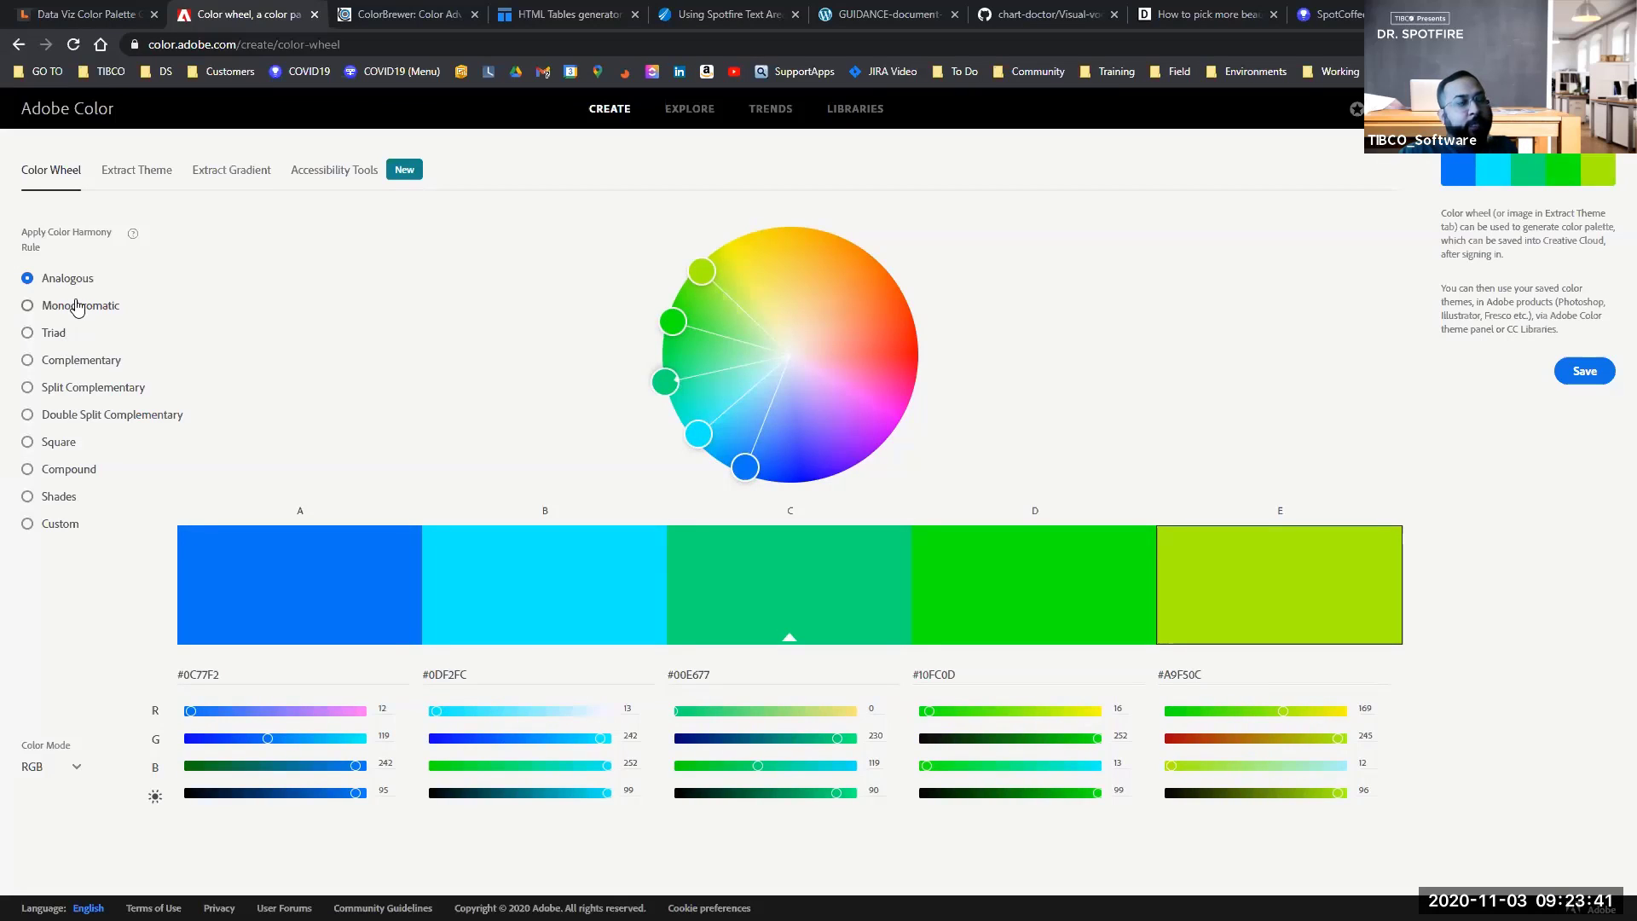
{"action": "left_click", "coordinate": [121, 313]}
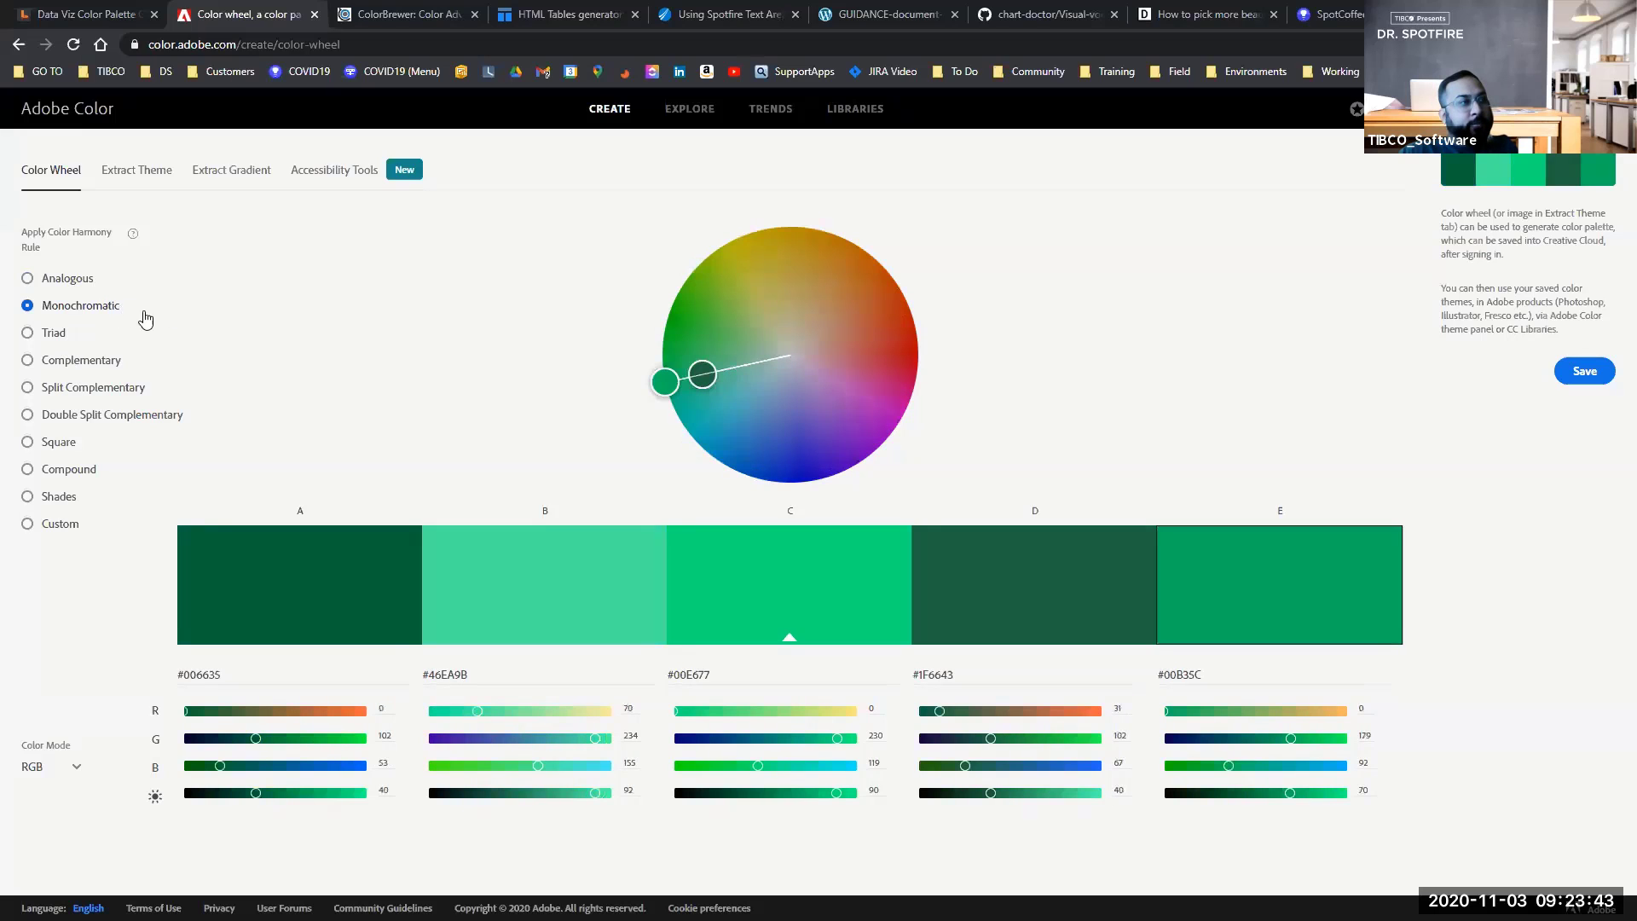
{"action": "left_click", "coordinate": [712, 673]}
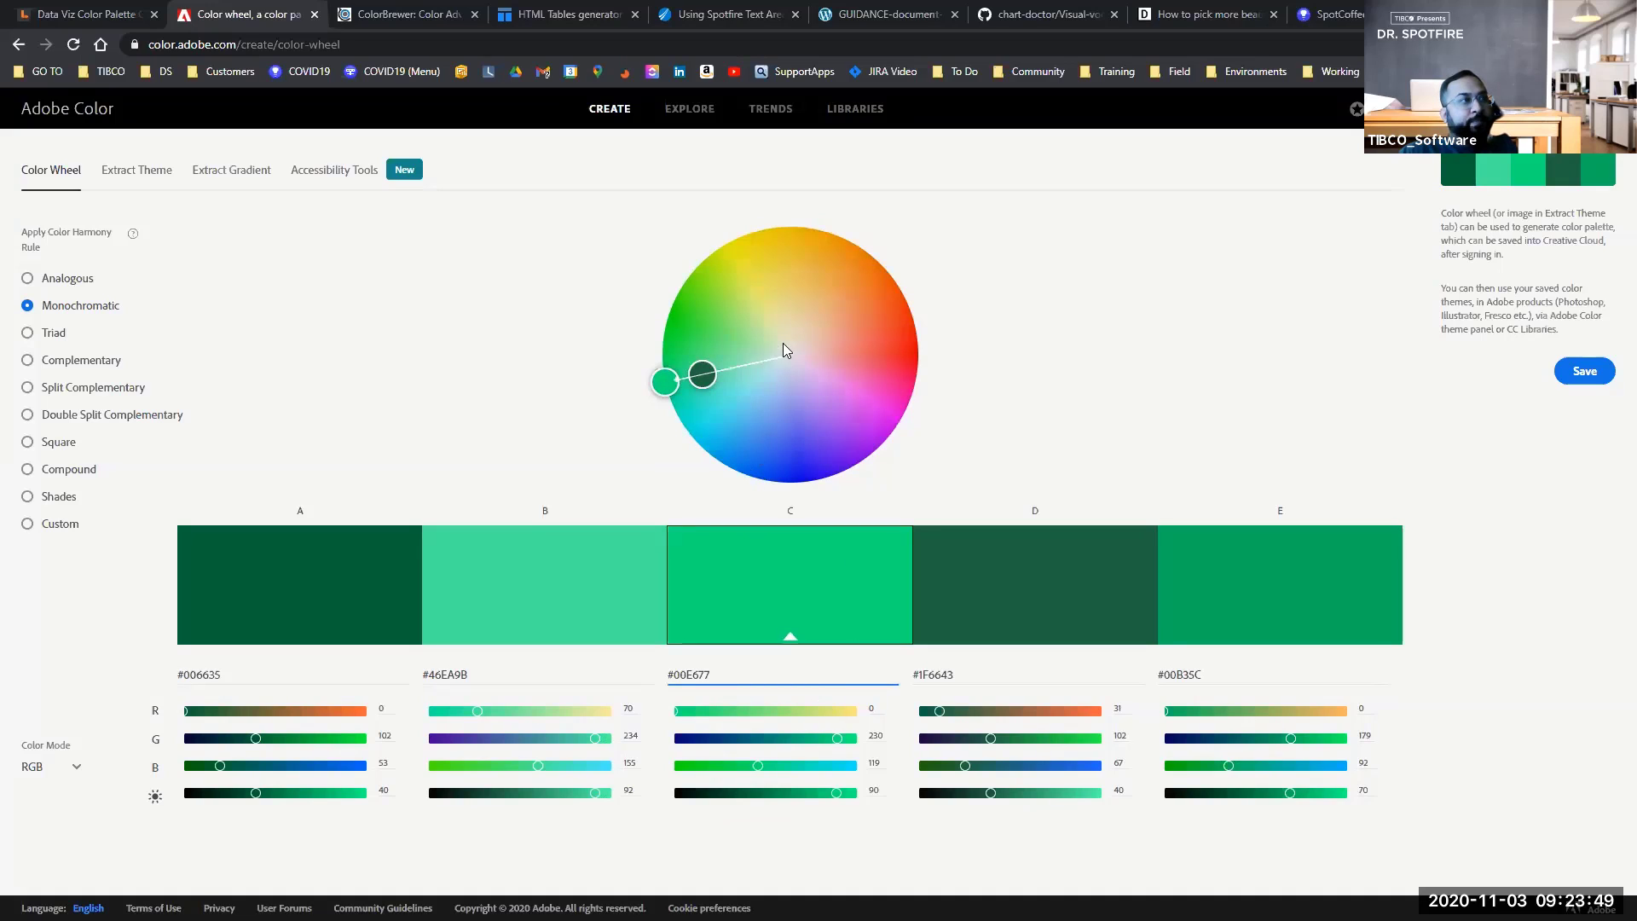
Step: Show Adobe Color's theme extraction page, then search the Explore palettes for "manufacturing"
{"action": "left_click", "coordinate": [124, 189]}
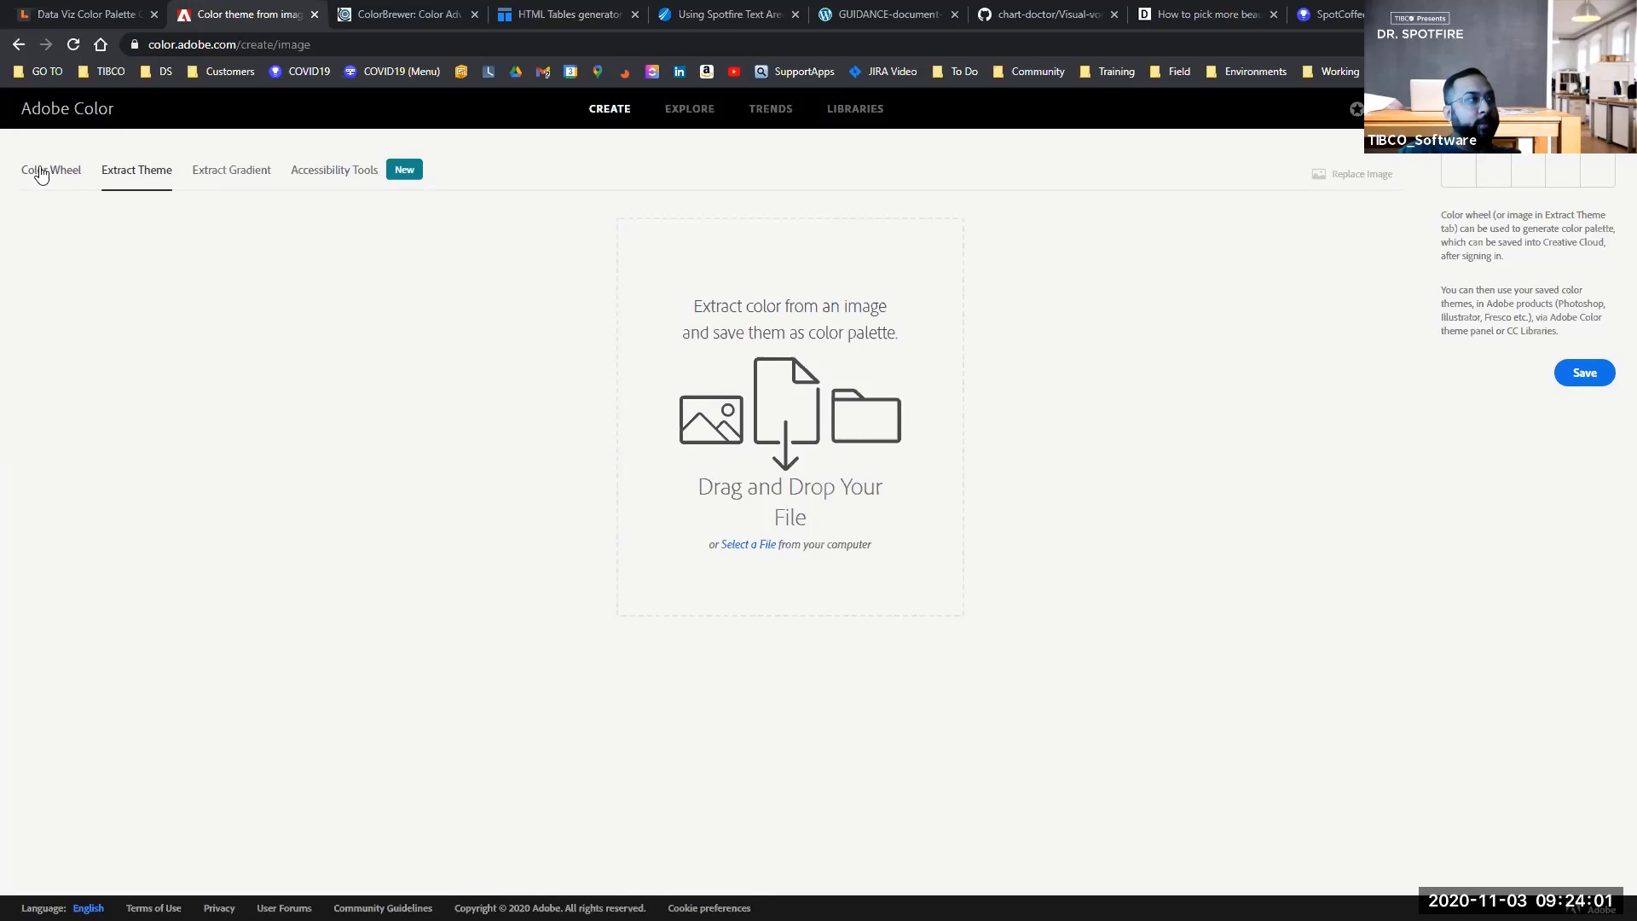
{"action": "left_click", "coordinate": [680, 115]}
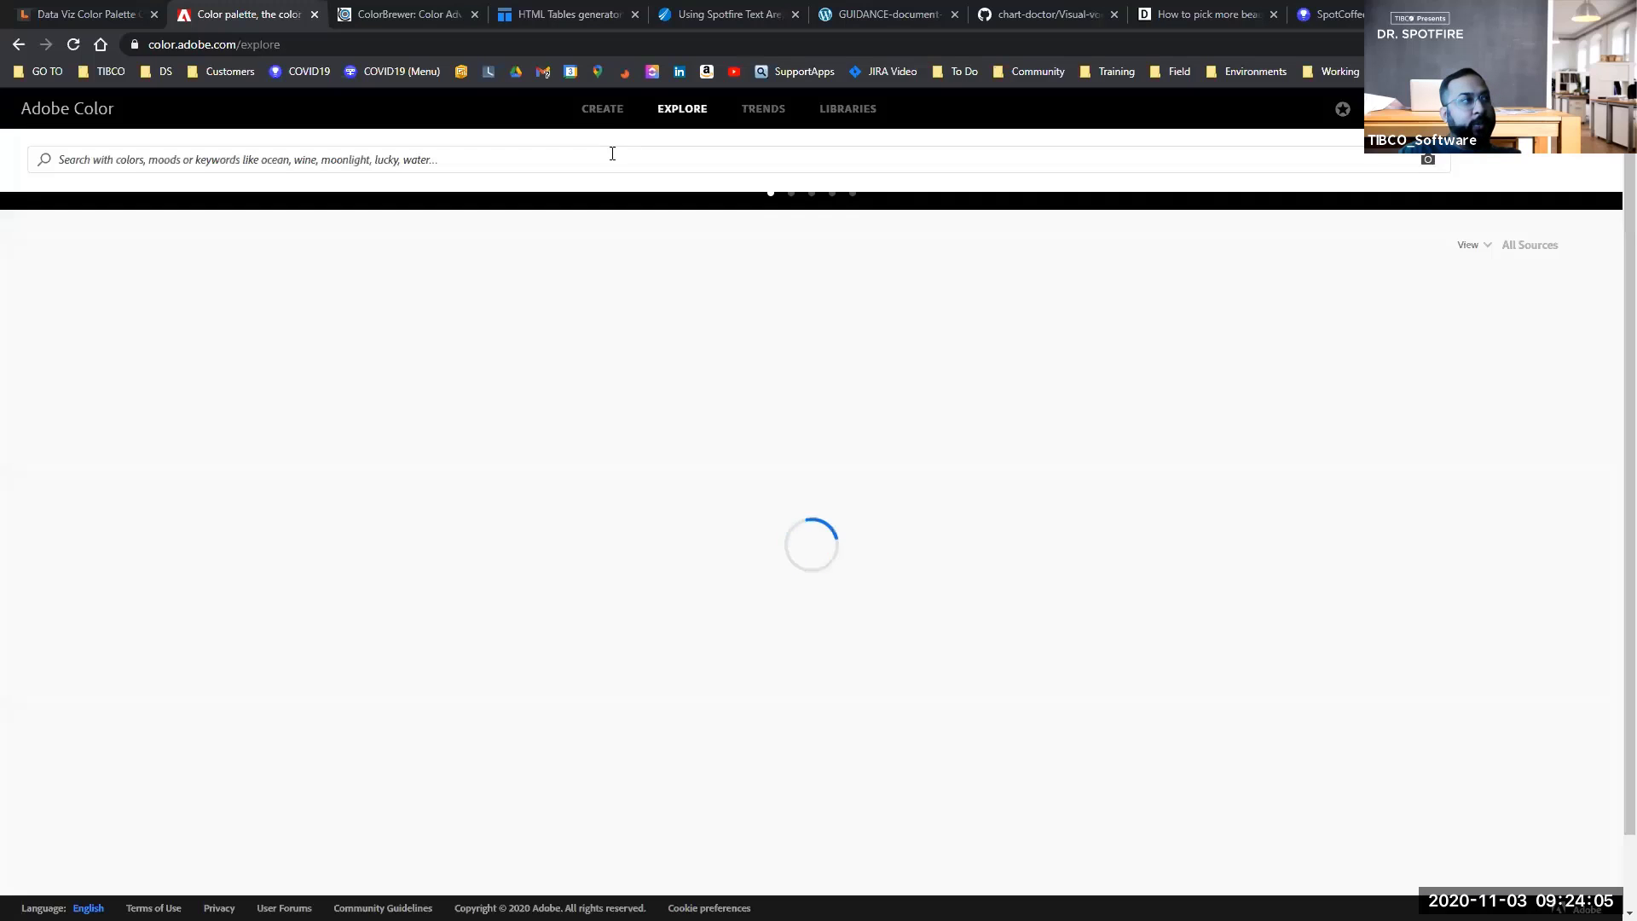
{"action": "left_click", "coordinate": [613, 150]}
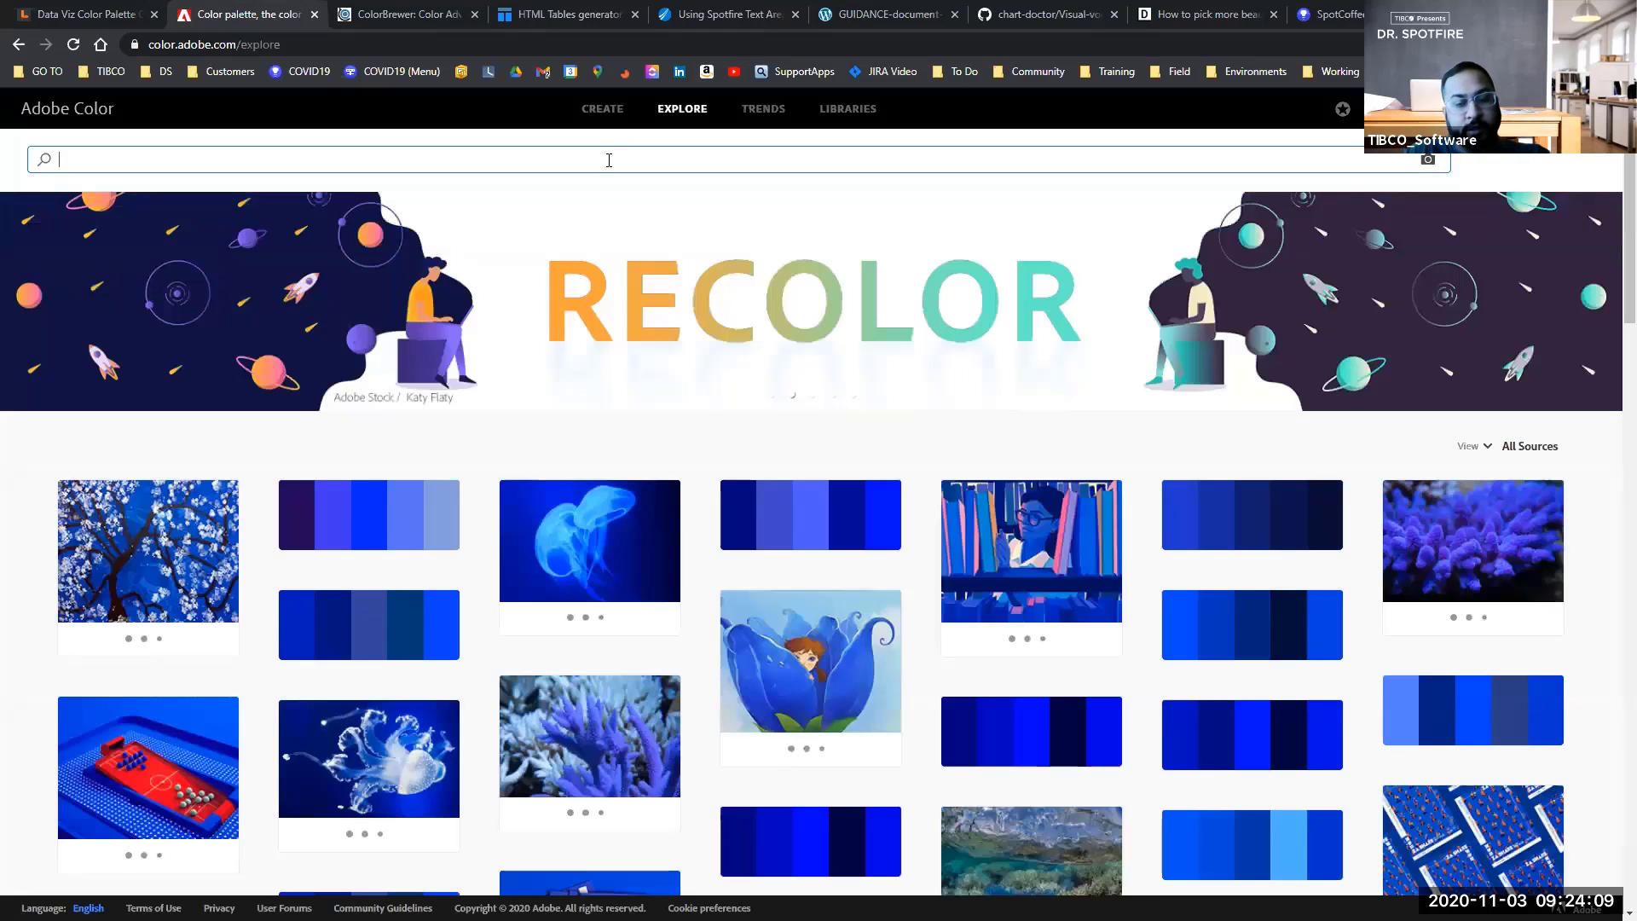
{"action": "type", "text": "m"}
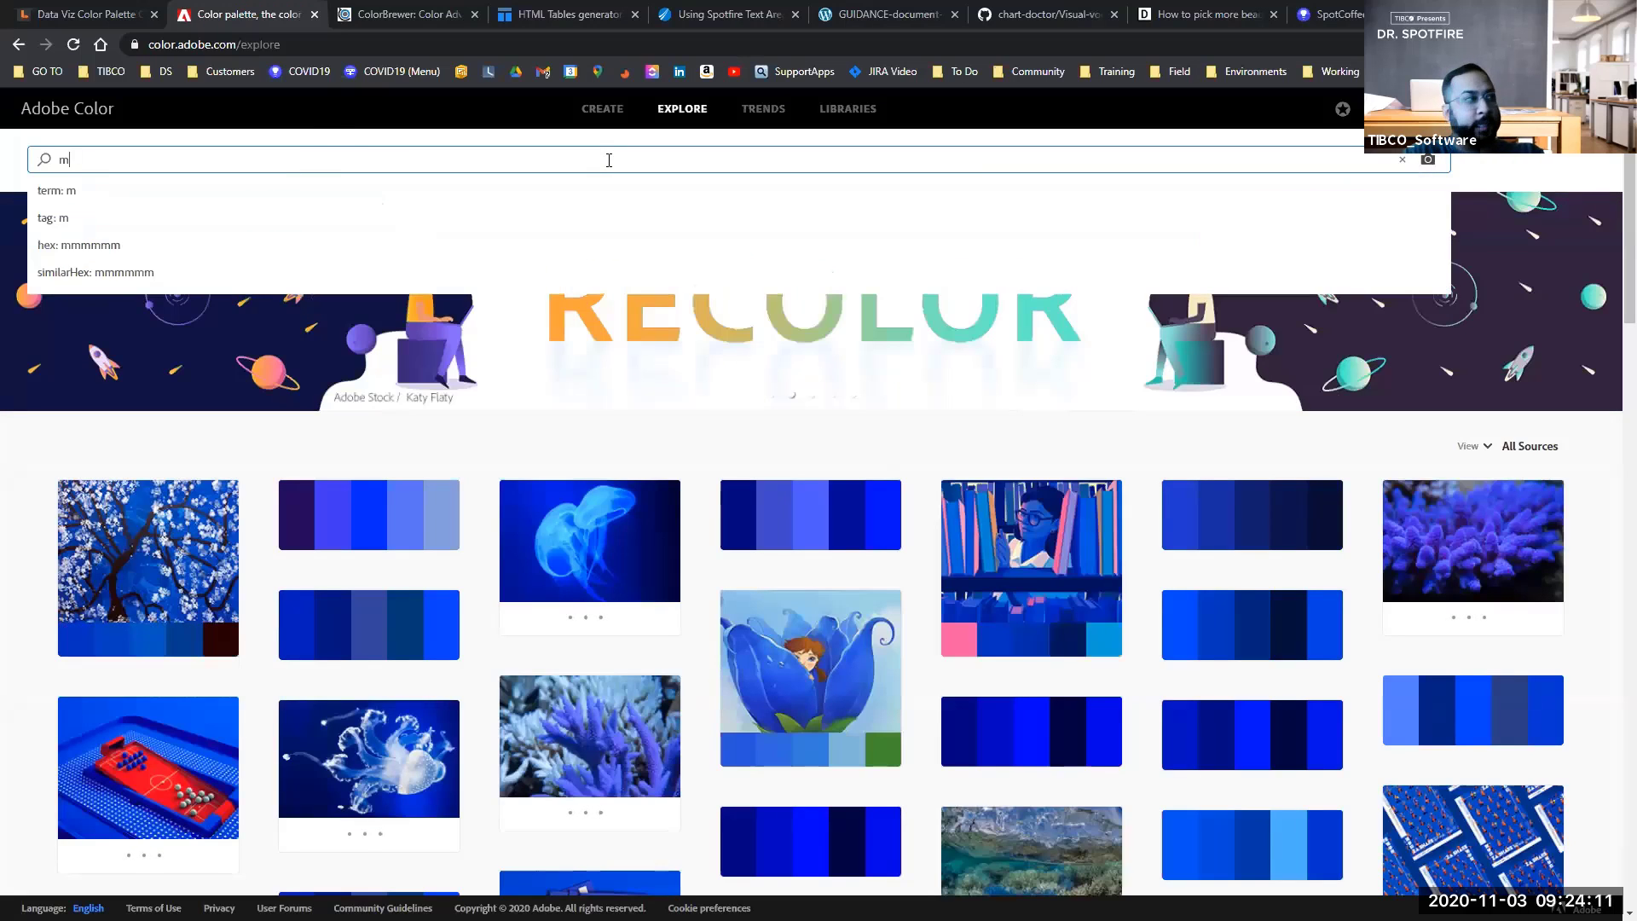
{"action": "type", "text": "anufacturing"}
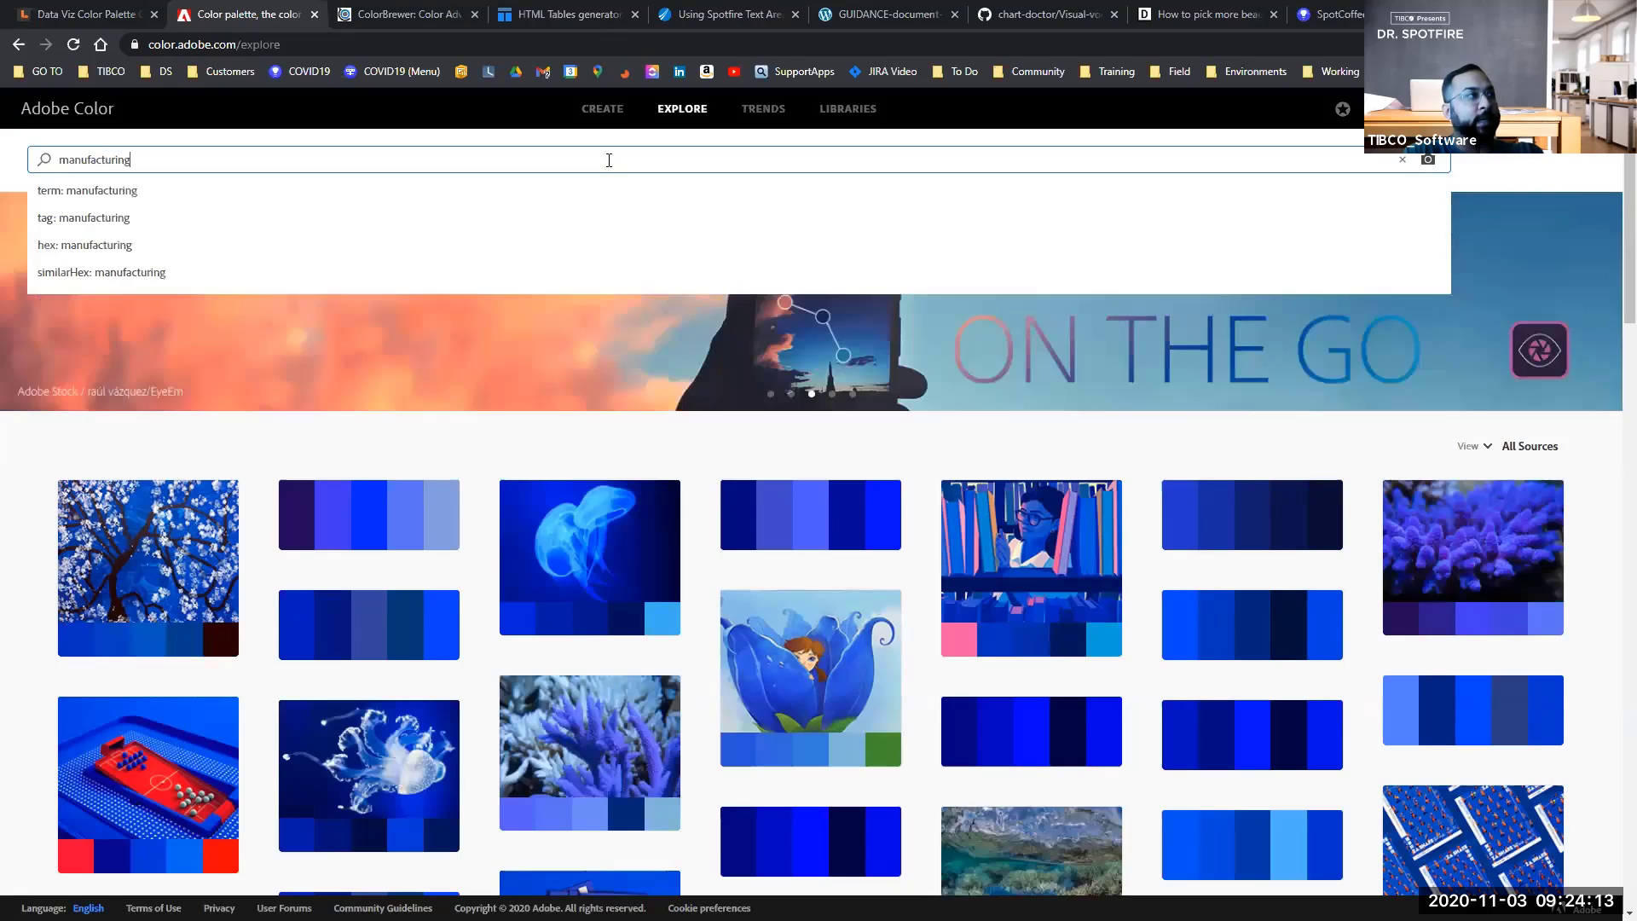
{"action": "key", "text": "Return"}
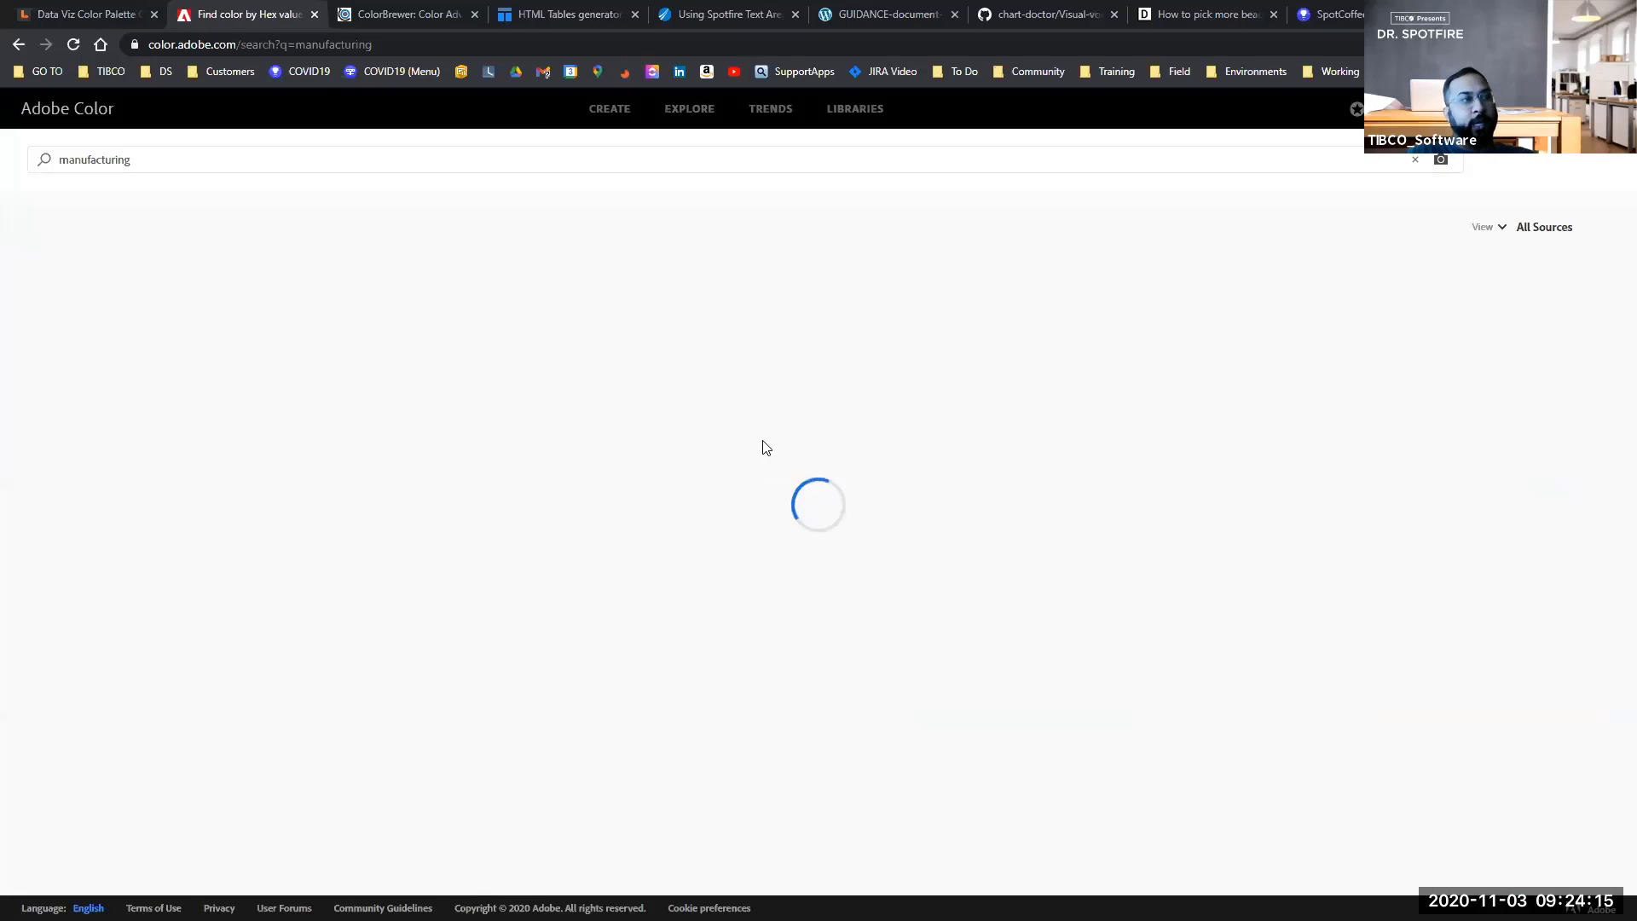
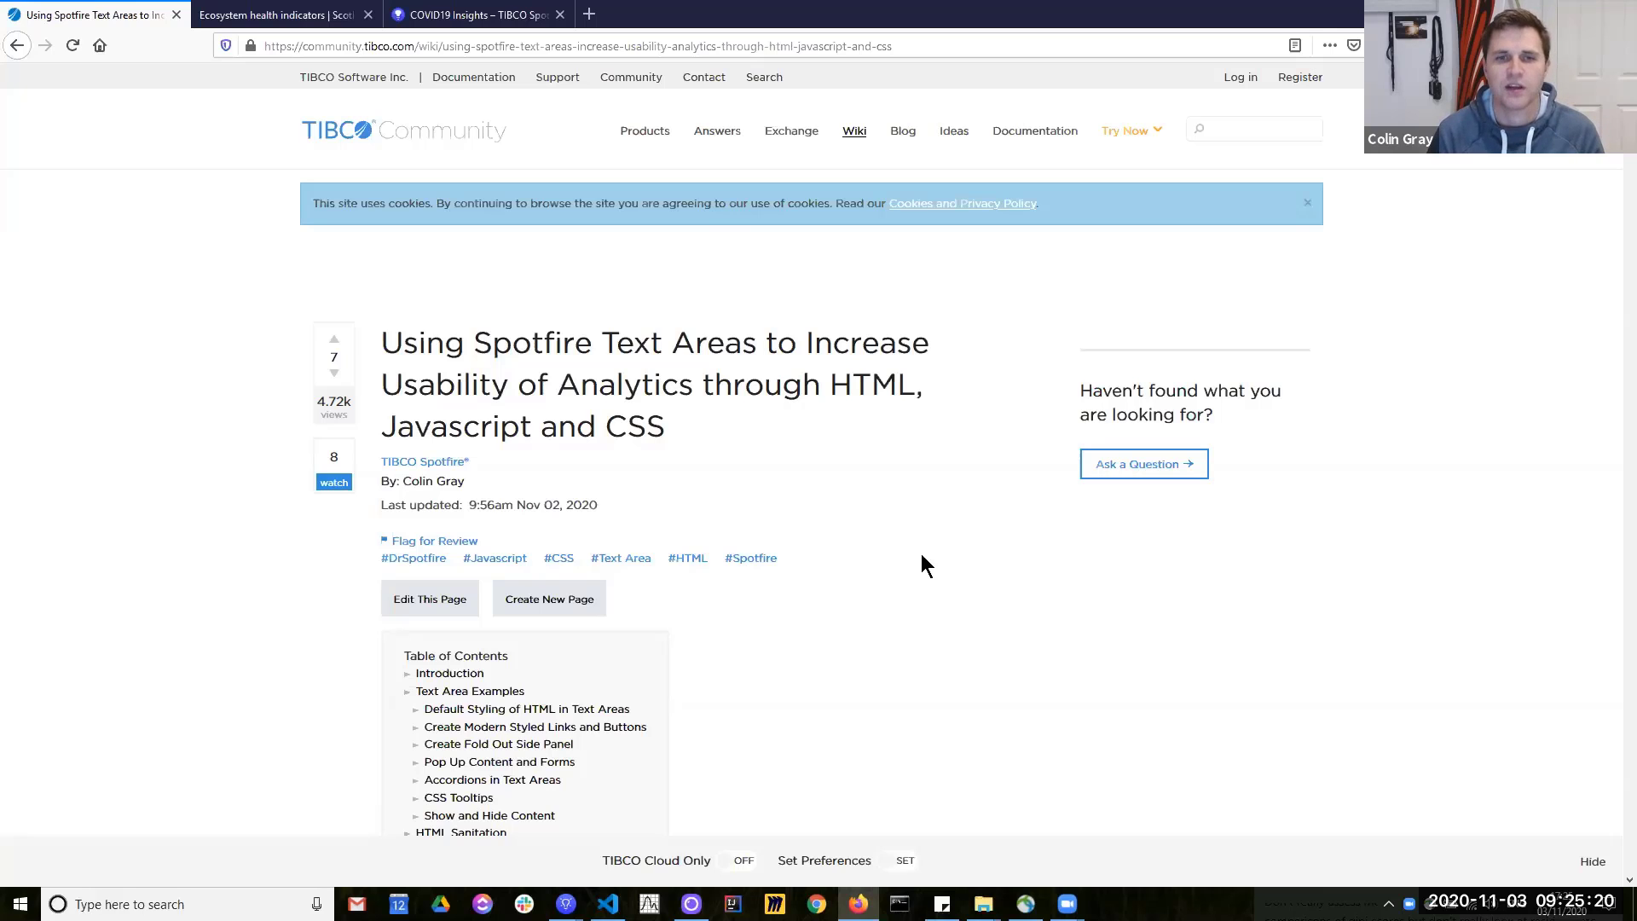
Step: Examine the table of contents and introduction of the TIBCO Community wiki article on Spotfire text areas
{"action": "scroll", "coordinate": [972, 537], "scroll_direction": "down", "scroll_amount": 4}
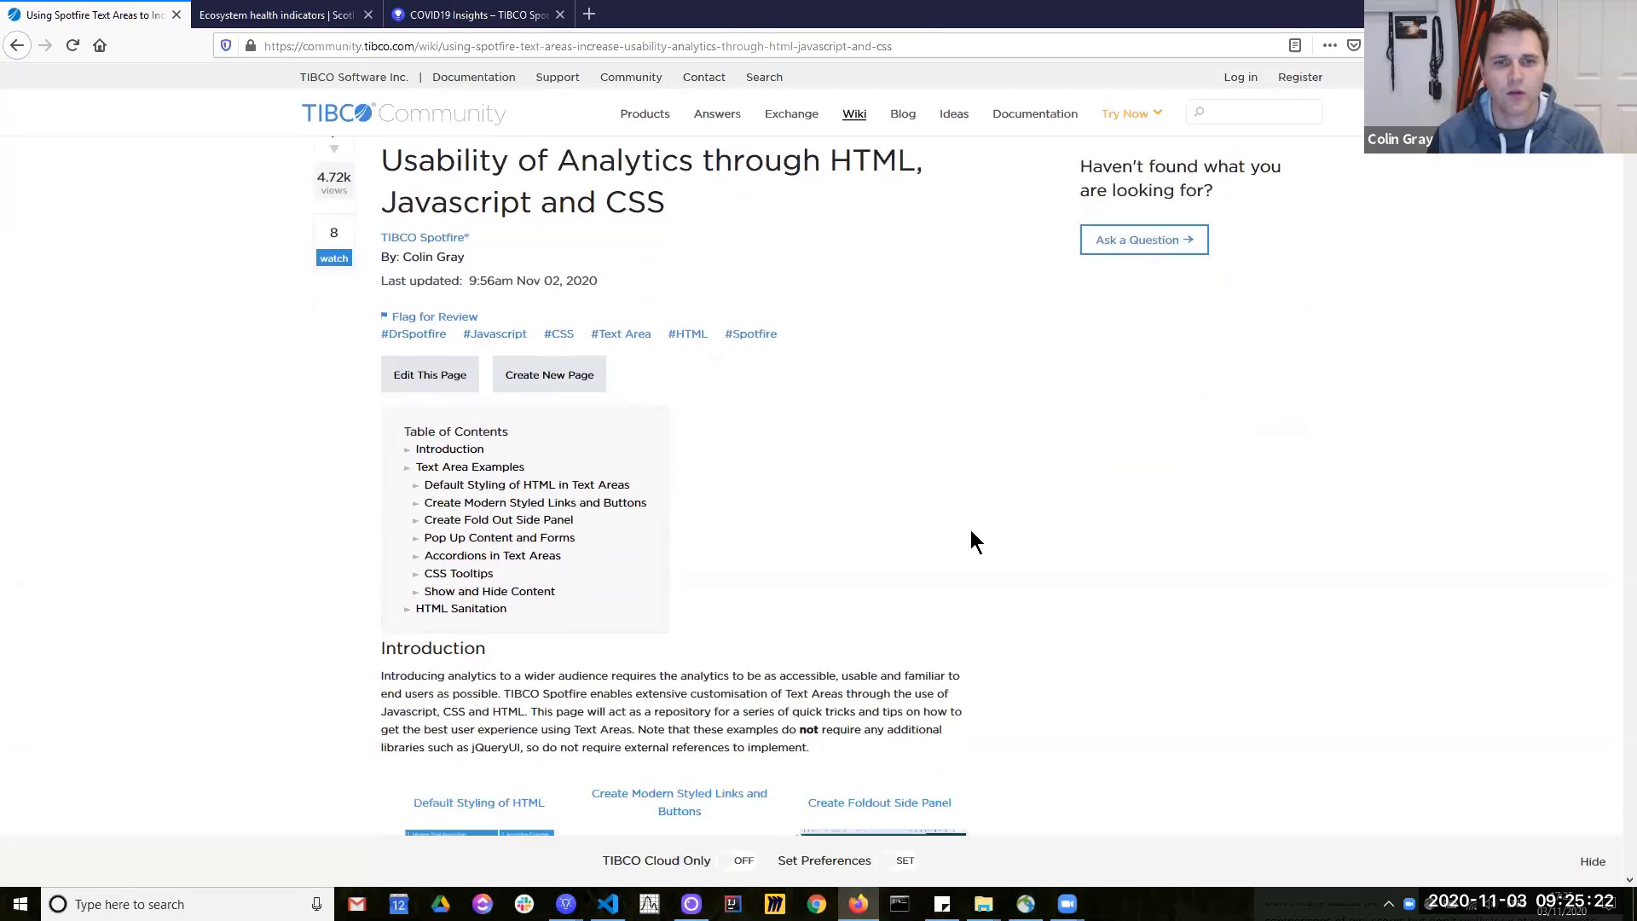
{"action": "scroll", "coordinate": [972, 532], "scroll_direction": "up", "scroll_amount": 2}
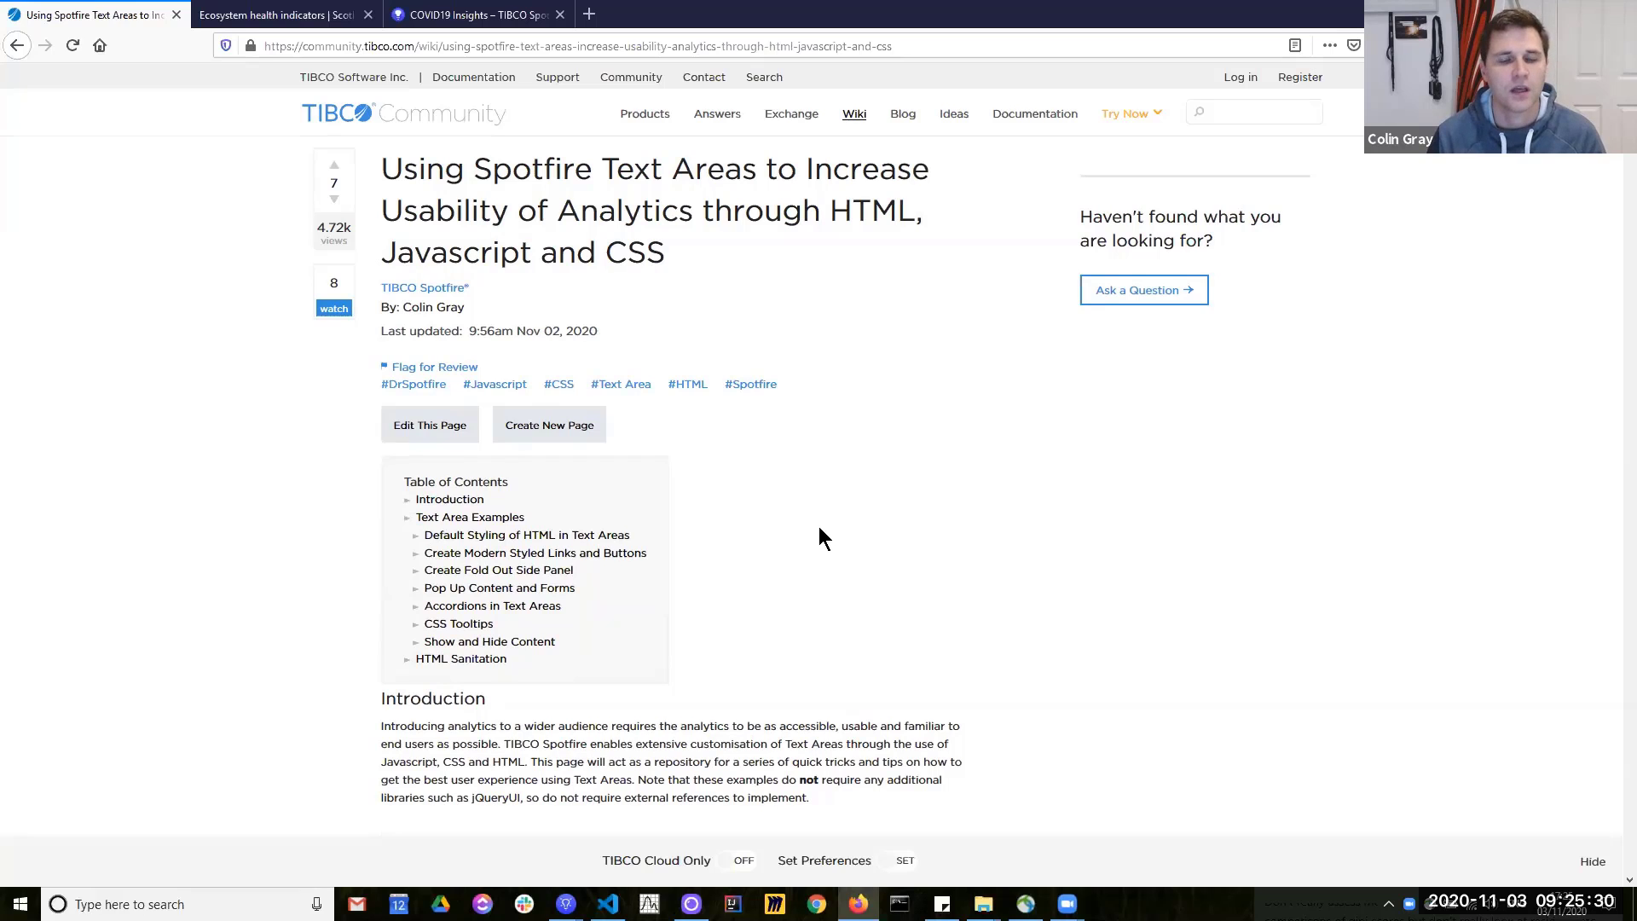
{"action": "scroll", "coordinate": [819, 526], "scroll_direction": "down", "scroll_amount": 3}
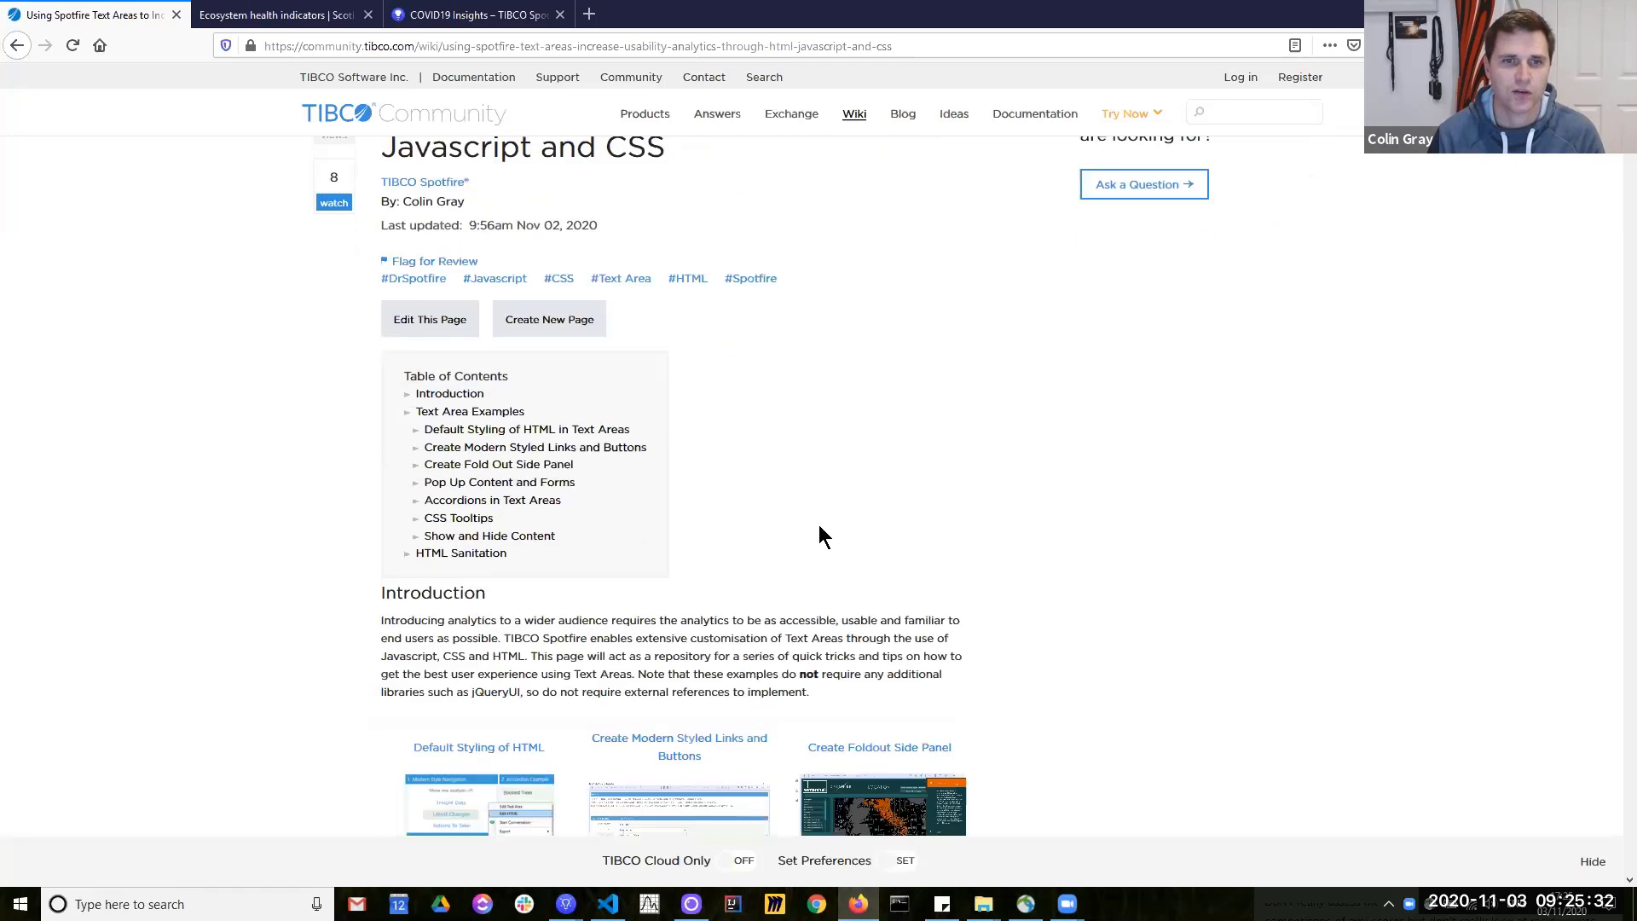
{"action": "scroll", "coordinate": [819, 526], "scroll_direction": "up", "scroll_amount": 2}
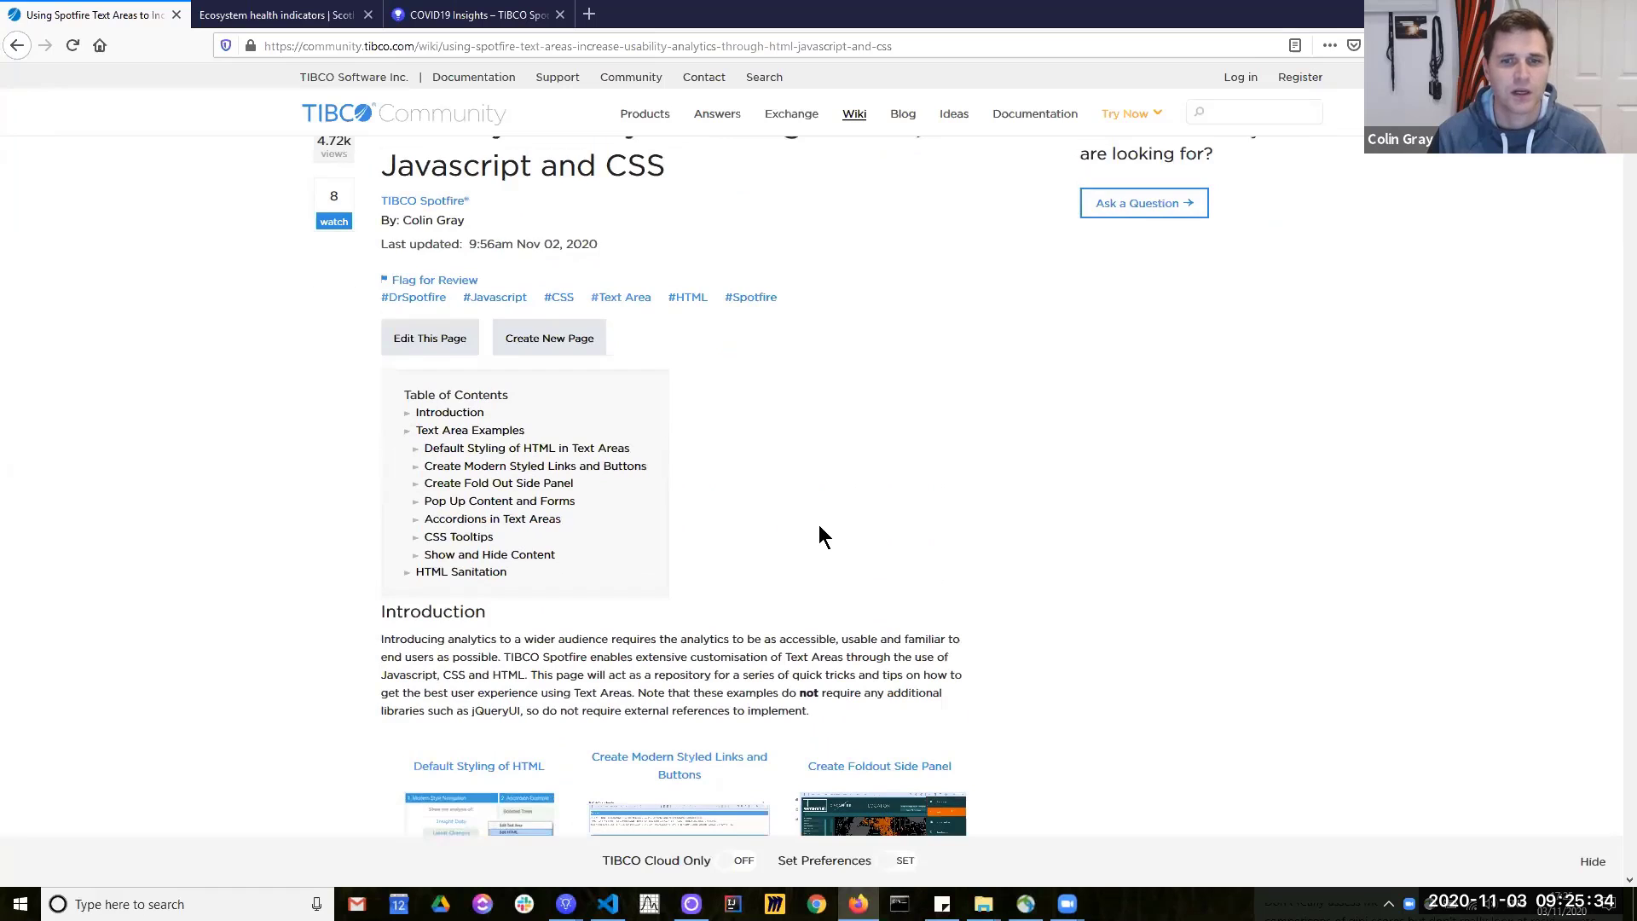
Step: Examine the article's table of contents, introduction and thumbnail gallery of Spotfire text area examples
{"action": "scroll", "coordinate": [820, 526], "scroll_direction": "down", "scroll_amount": 2}
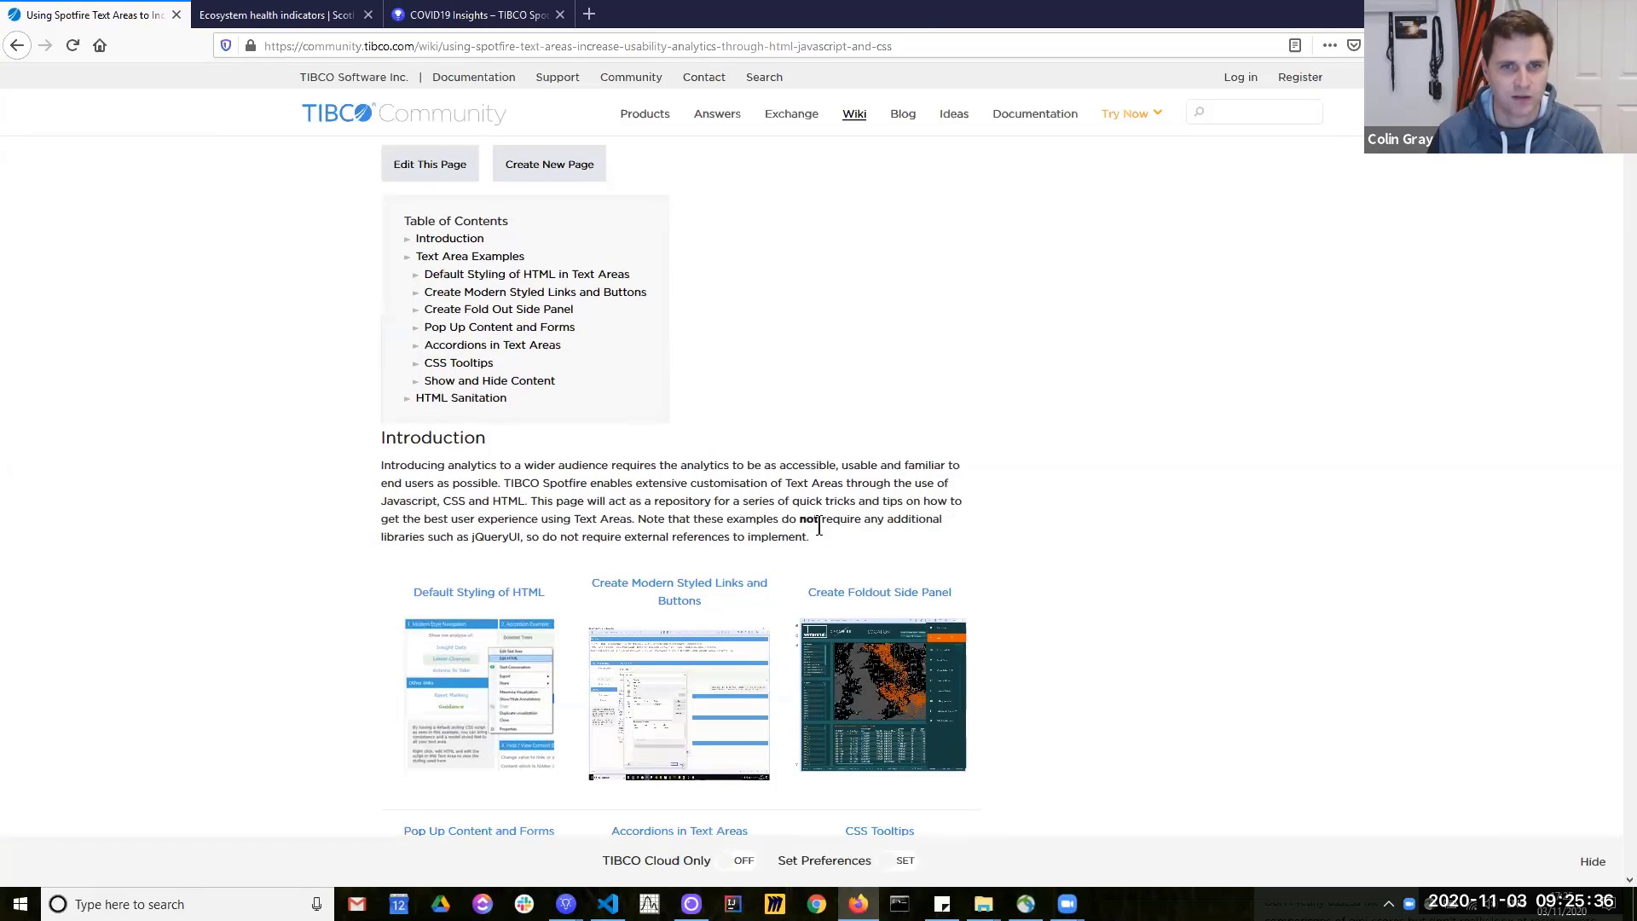
{"action": "scroll", "coordinate": [819, 526], "scroll_direction": "down", "scroll_amount": 4}
{"action": "scroll", "coordinate": [818, 526], "scroll_direction": "up", "scroll_amount": 8}
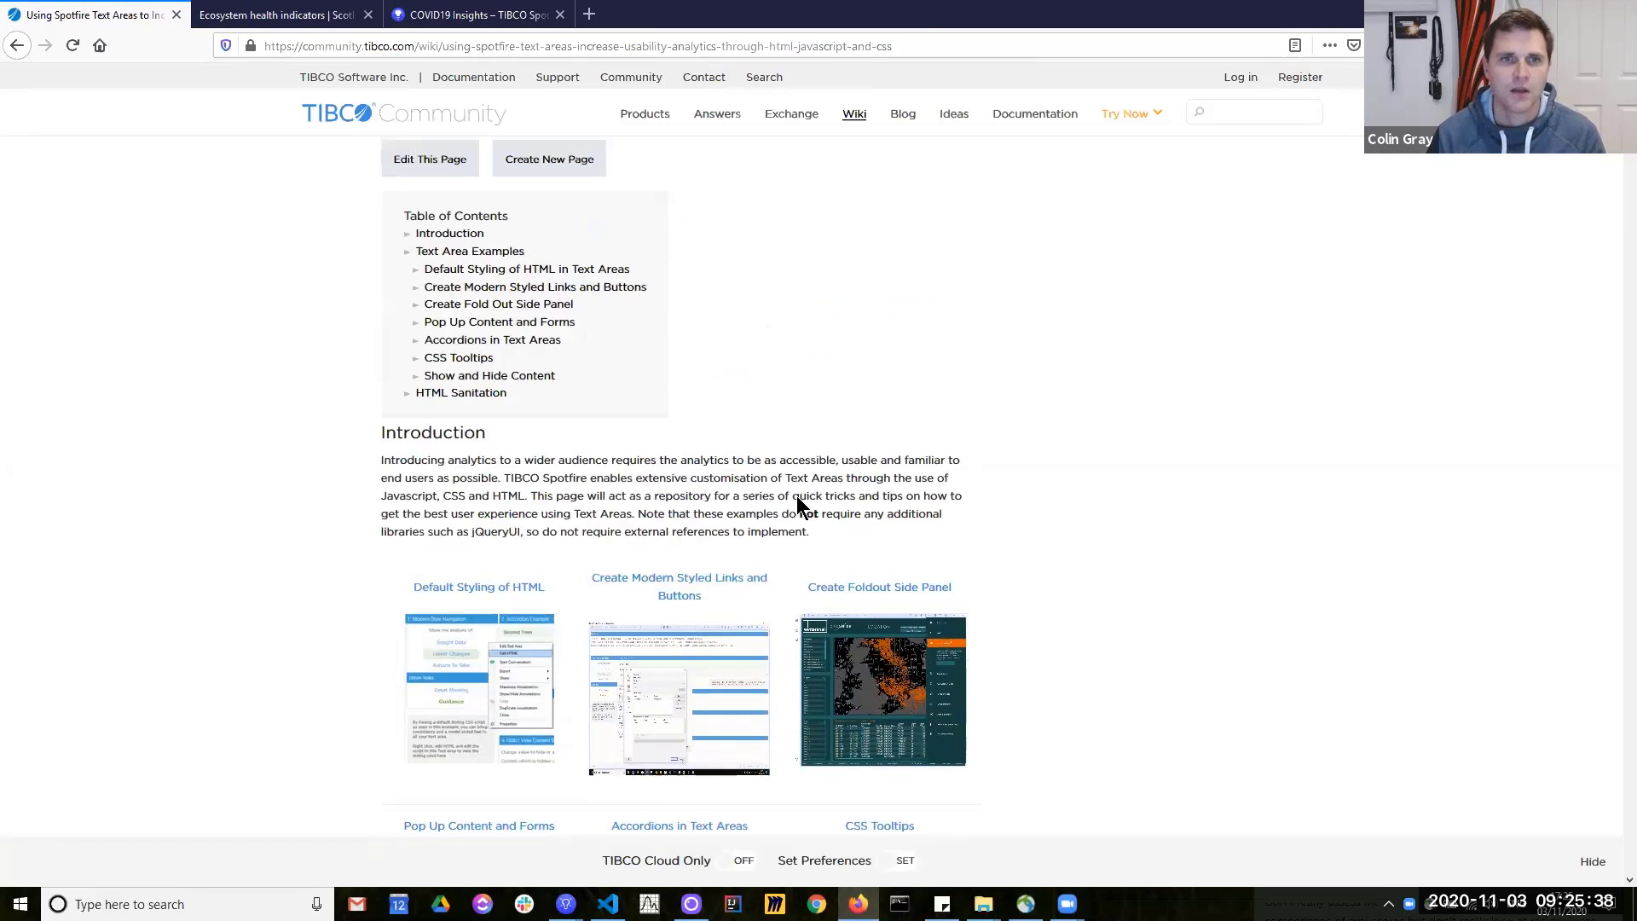
{"action": "left_click_drag", "start_coordinate": [419, 382], "coordinate": [693, 413]}
{"action": "left_click", "coordinate": [783, 472]}
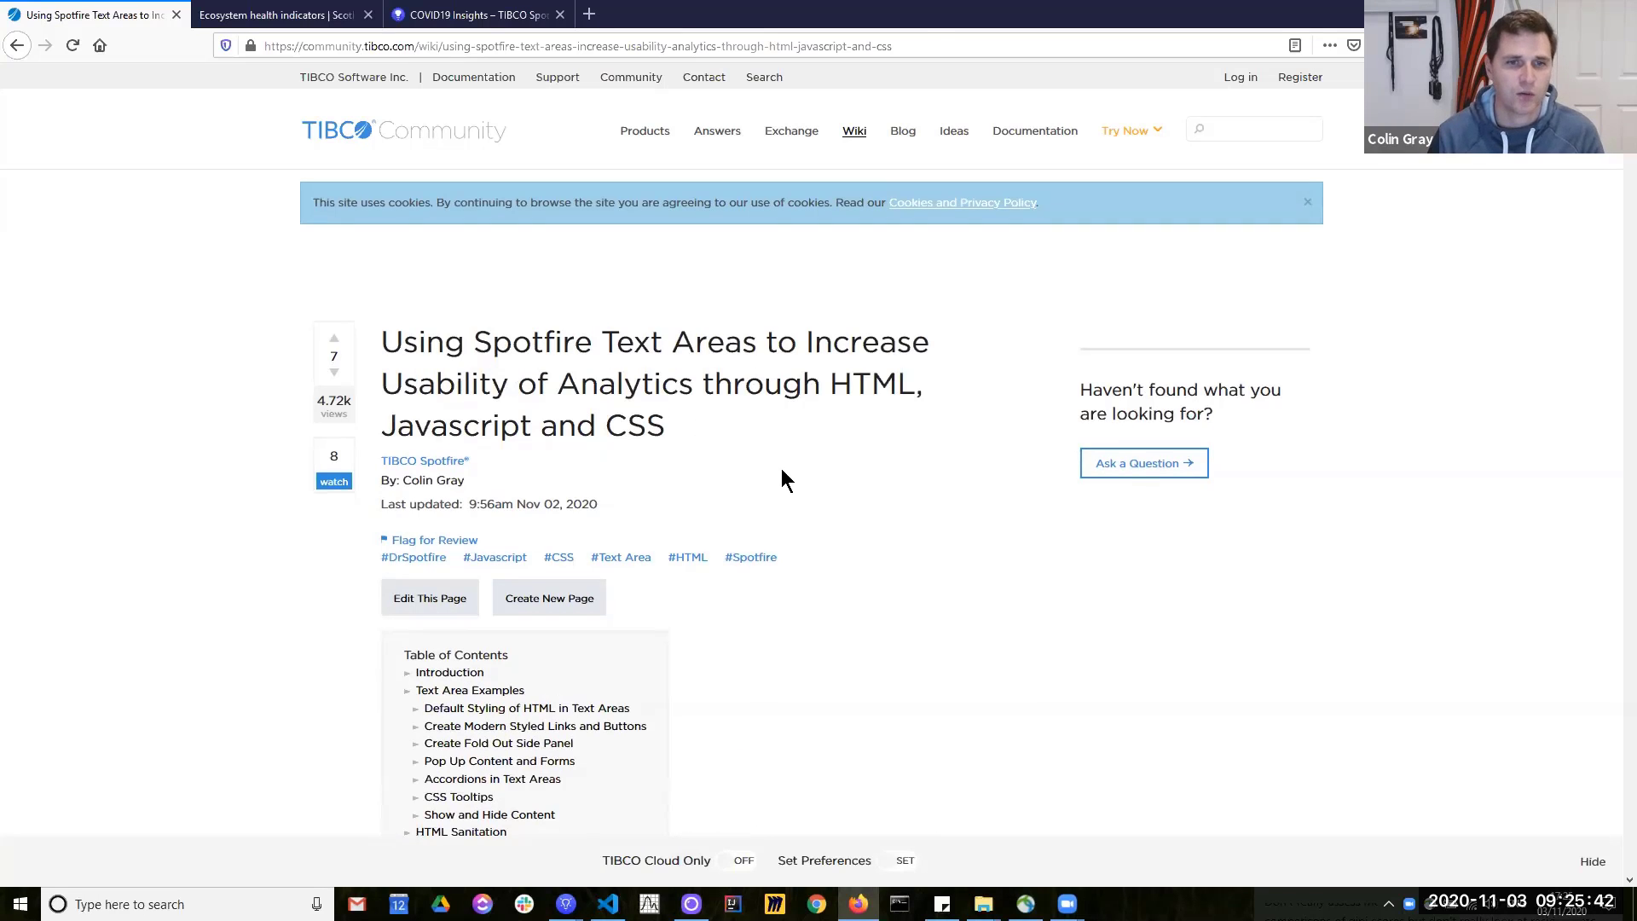
{"action": "scroll", "coordinate": [781, 468], "scroll_direction": "down", "scroll_amount": 1}
{"action": "scroll", "coordinate": [806, 478], "scroll_direction": "down", "scroll_amount": 5}
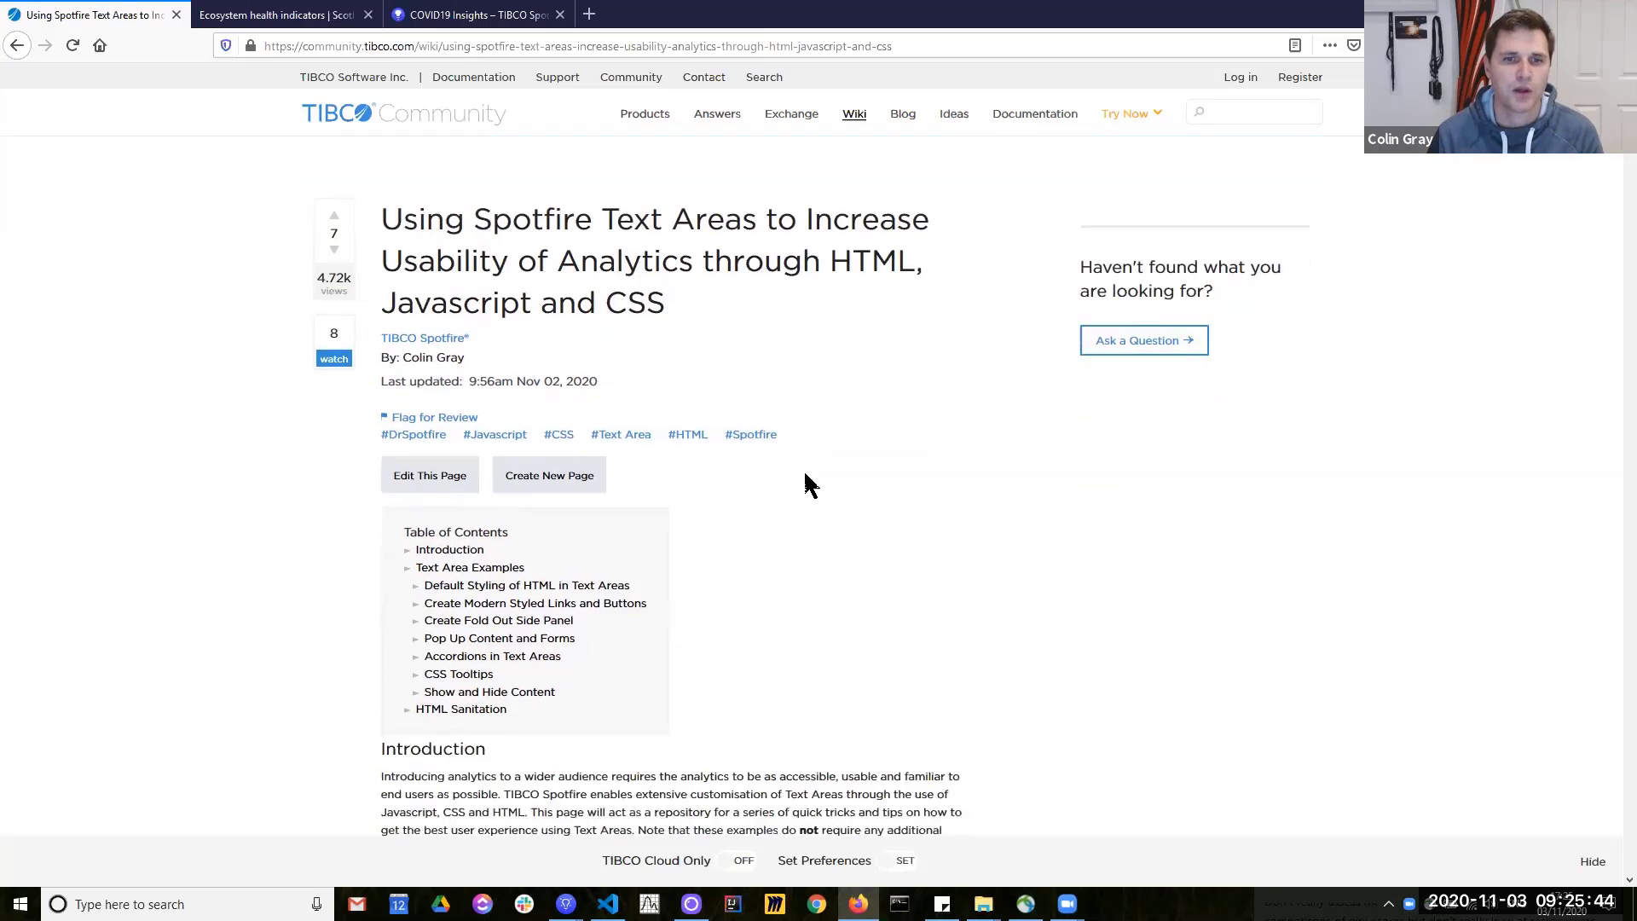
{"action": "scroll", "coordinate": [475, 580], "scroll_direction": "down", "scroll_amount": 2}
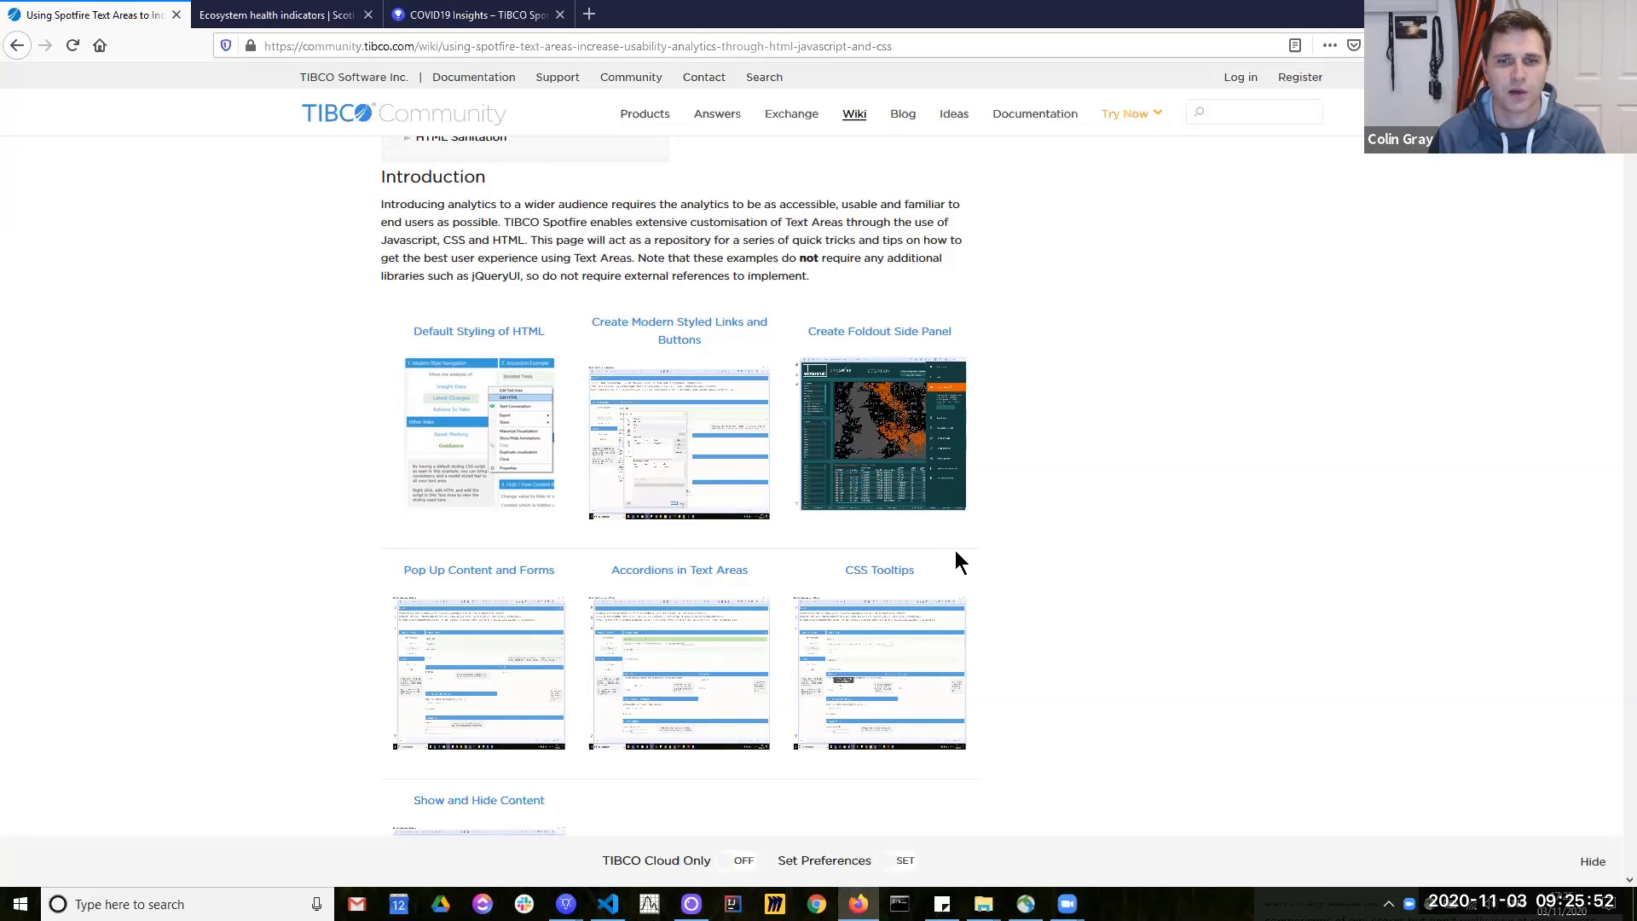
{"action": "scroll", "coordinate": [957, 556], "scroll_direction": "down", "scroll_amount": 1}
{"action": "scroll", "coordinate": [955, 559], "scroll_direction": "down", "scroll_amount": 3}
{"action": "scroll", "coordinate": [596, 478], "scroll_direction": "up", "scroll_amount": 4}
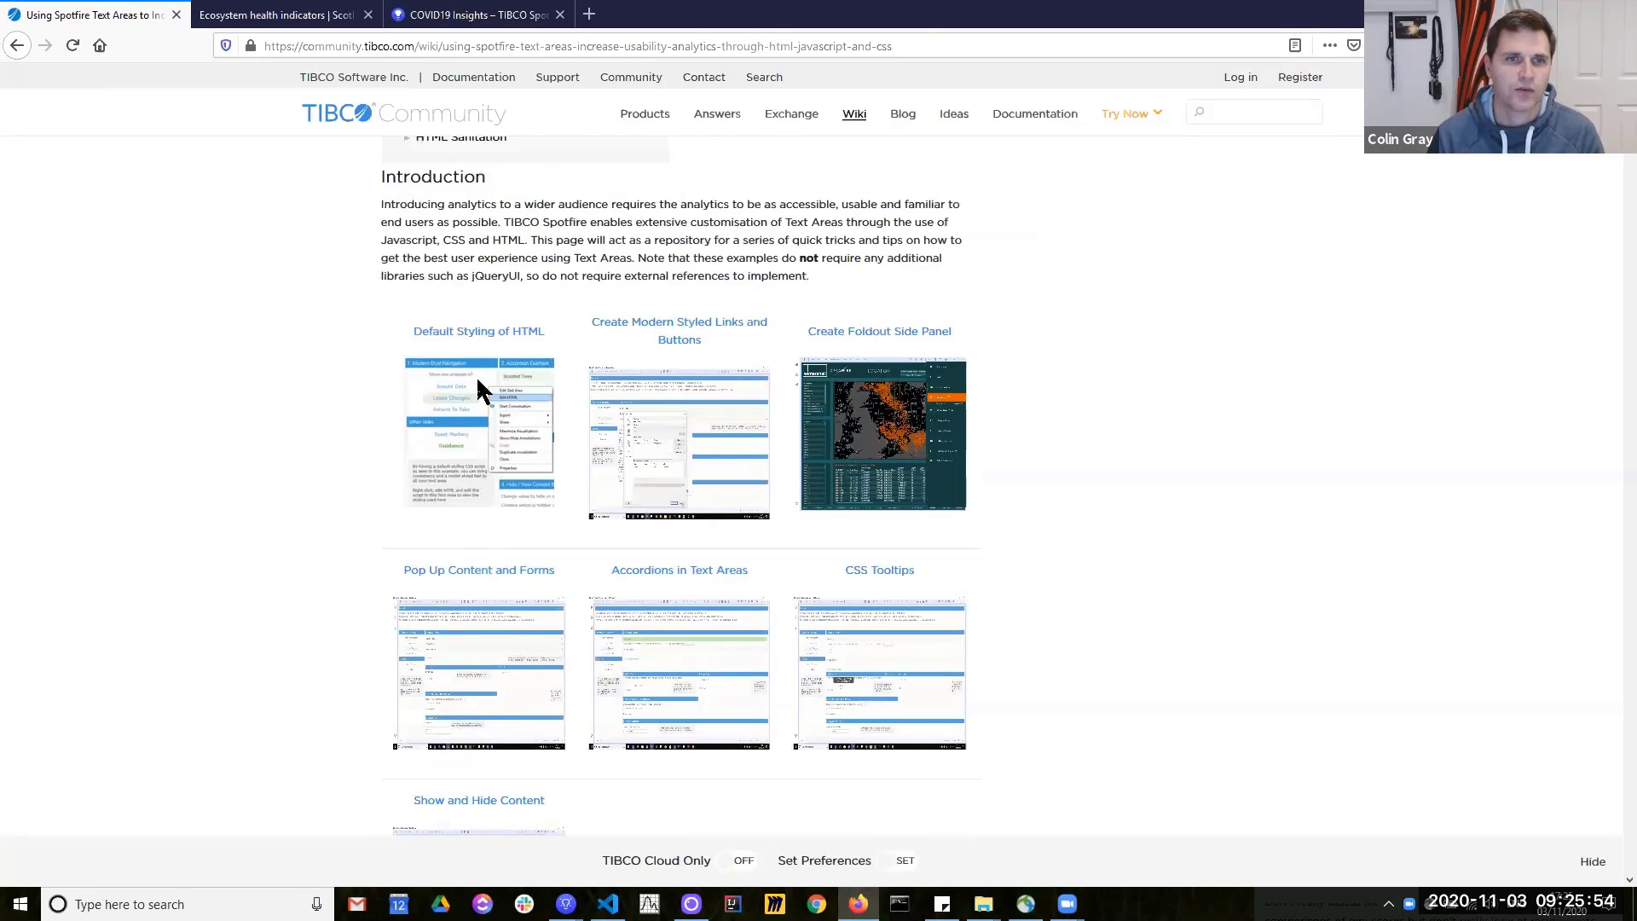
Step: Read through the Default Styling of HTML instructions and the Create Modern Styled Links and Buttons section of the article
{"action": "scroll", "coordinate": [554, 448], "scroll_direction": "down", "scroll_amount": 10}
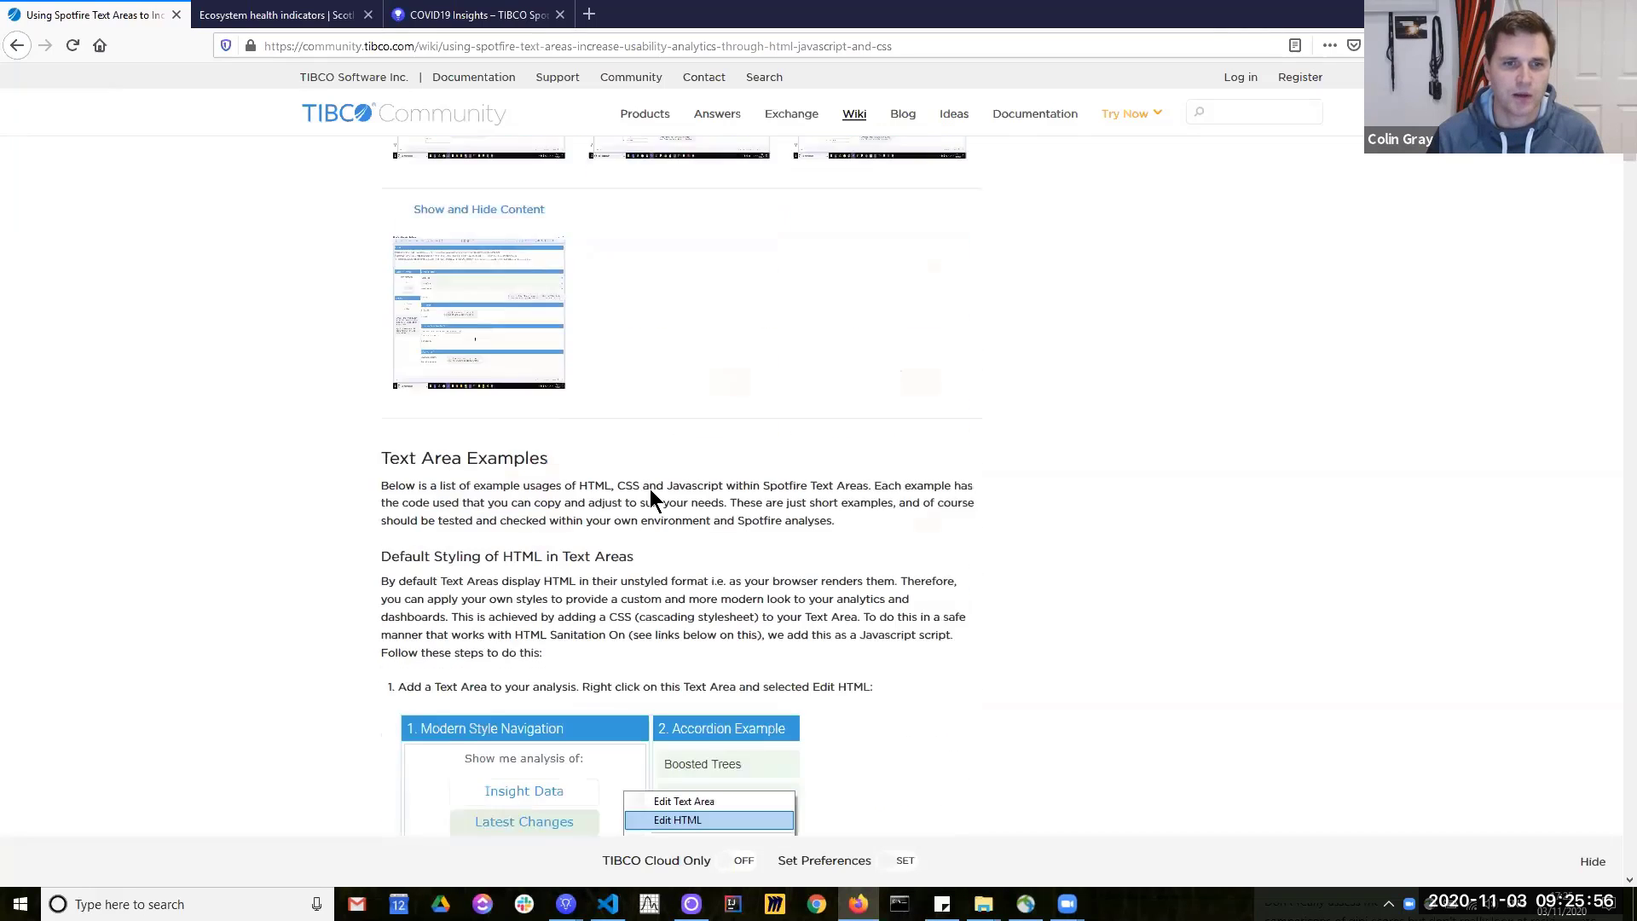
{"action": "scroll", "coordinate": [805, 561], "scroll_direction": "down", "scroll_amount": 10}
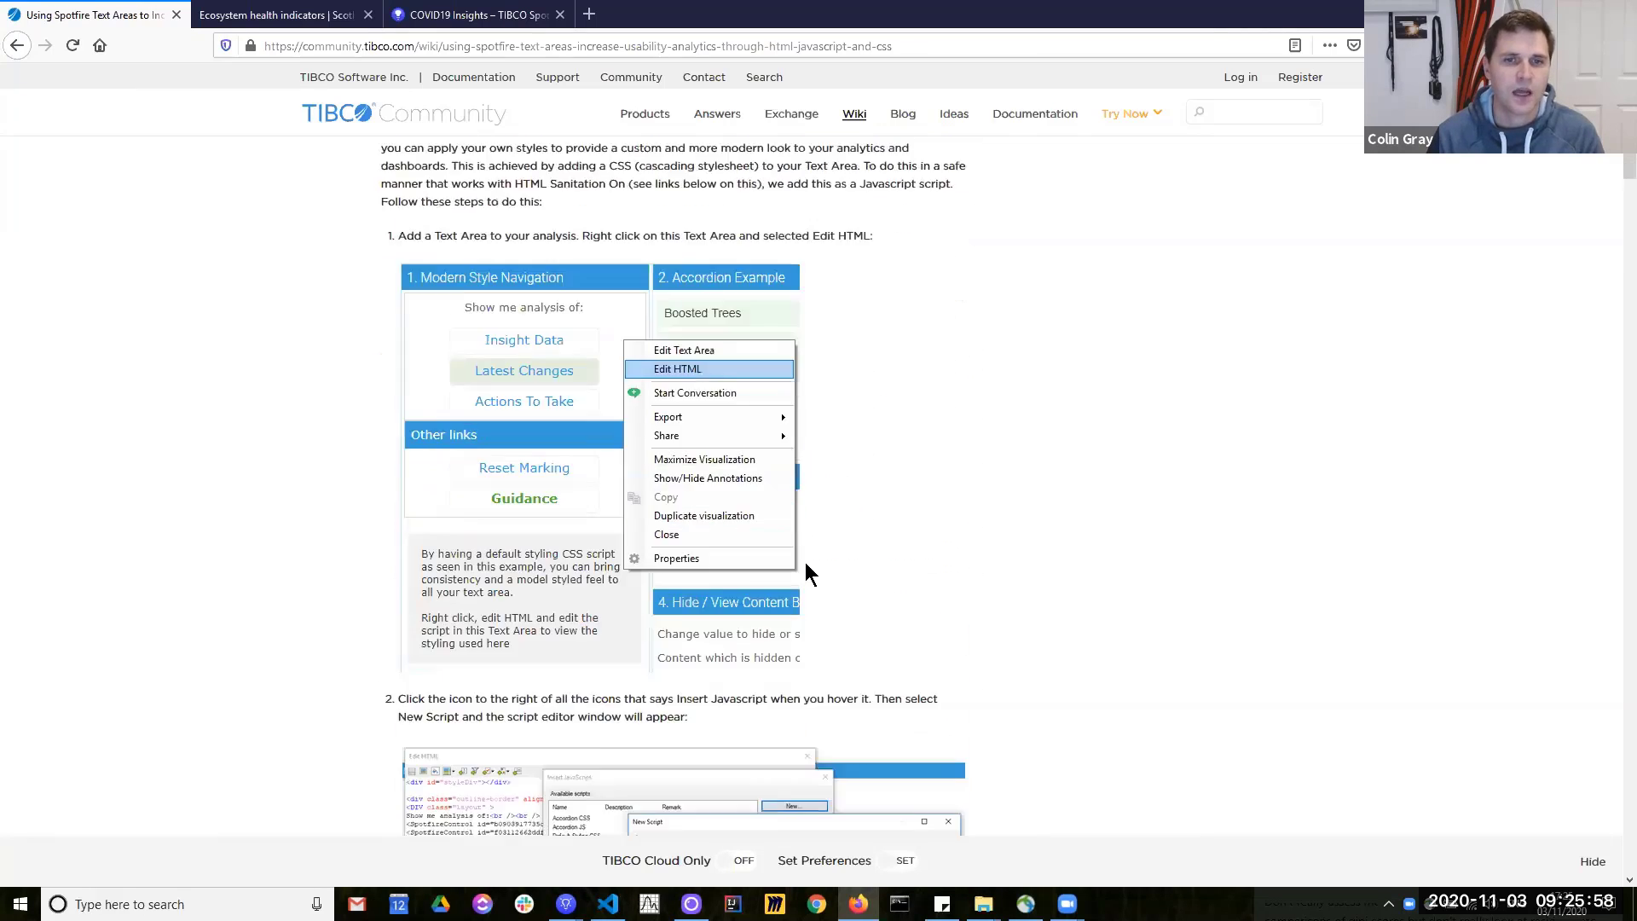
{"action": "scroll", "coordinate": [805, 571], "scroll_direction": "down", "scroll_amount": 10}
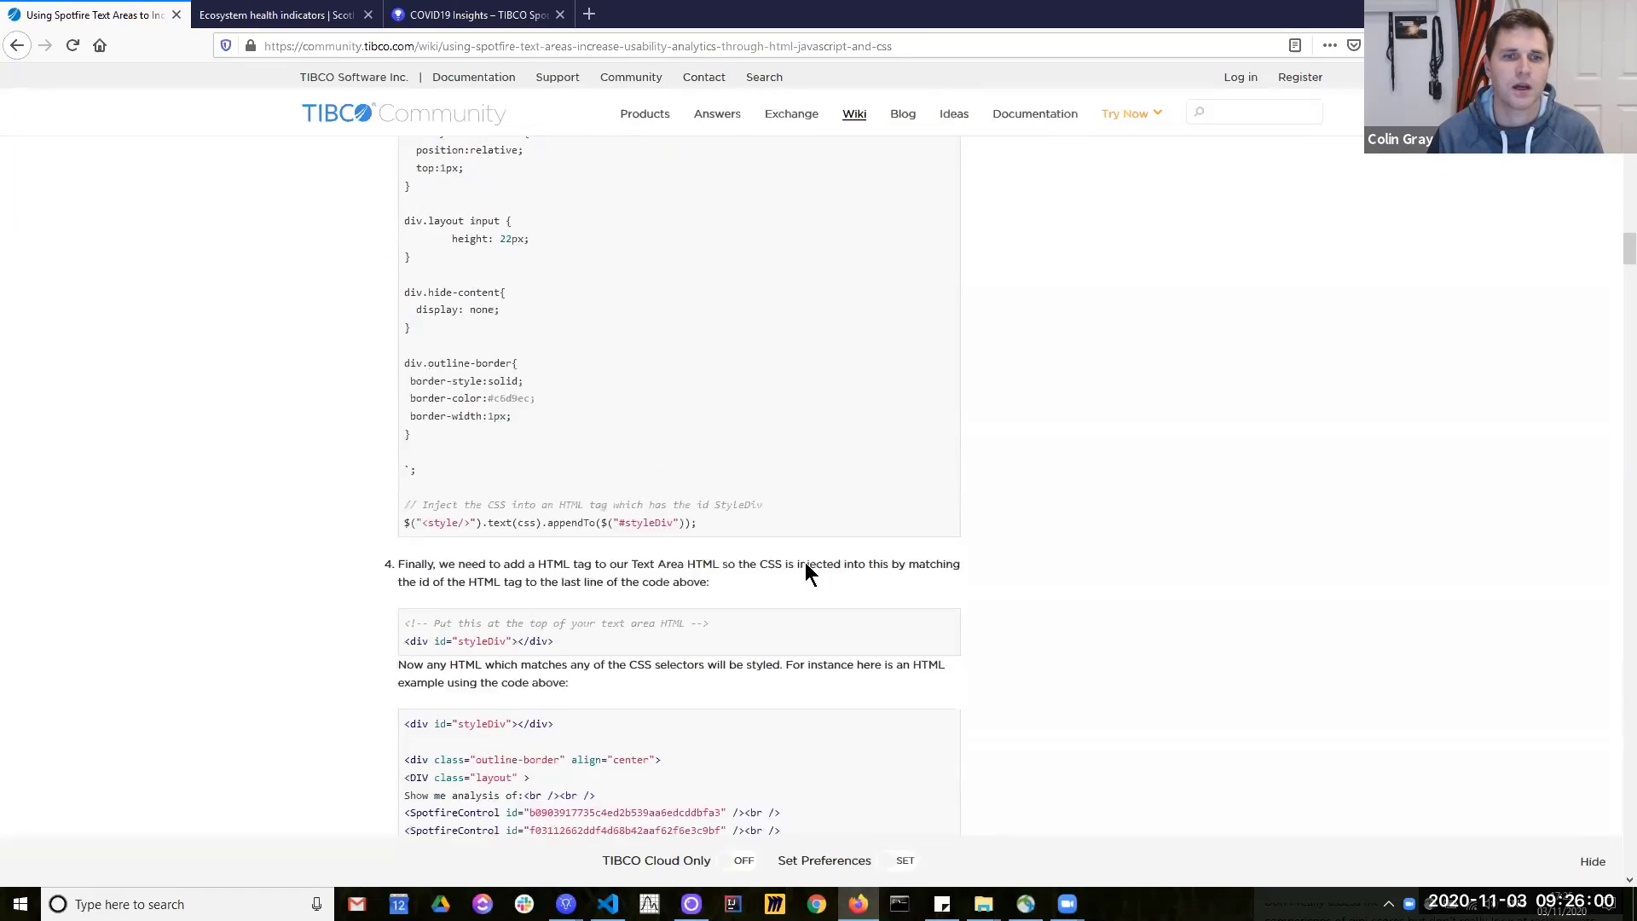
{"action": "scroll", "coordinate": [805, 564], "scroll_direction": "down", "scroll_amount": 12}
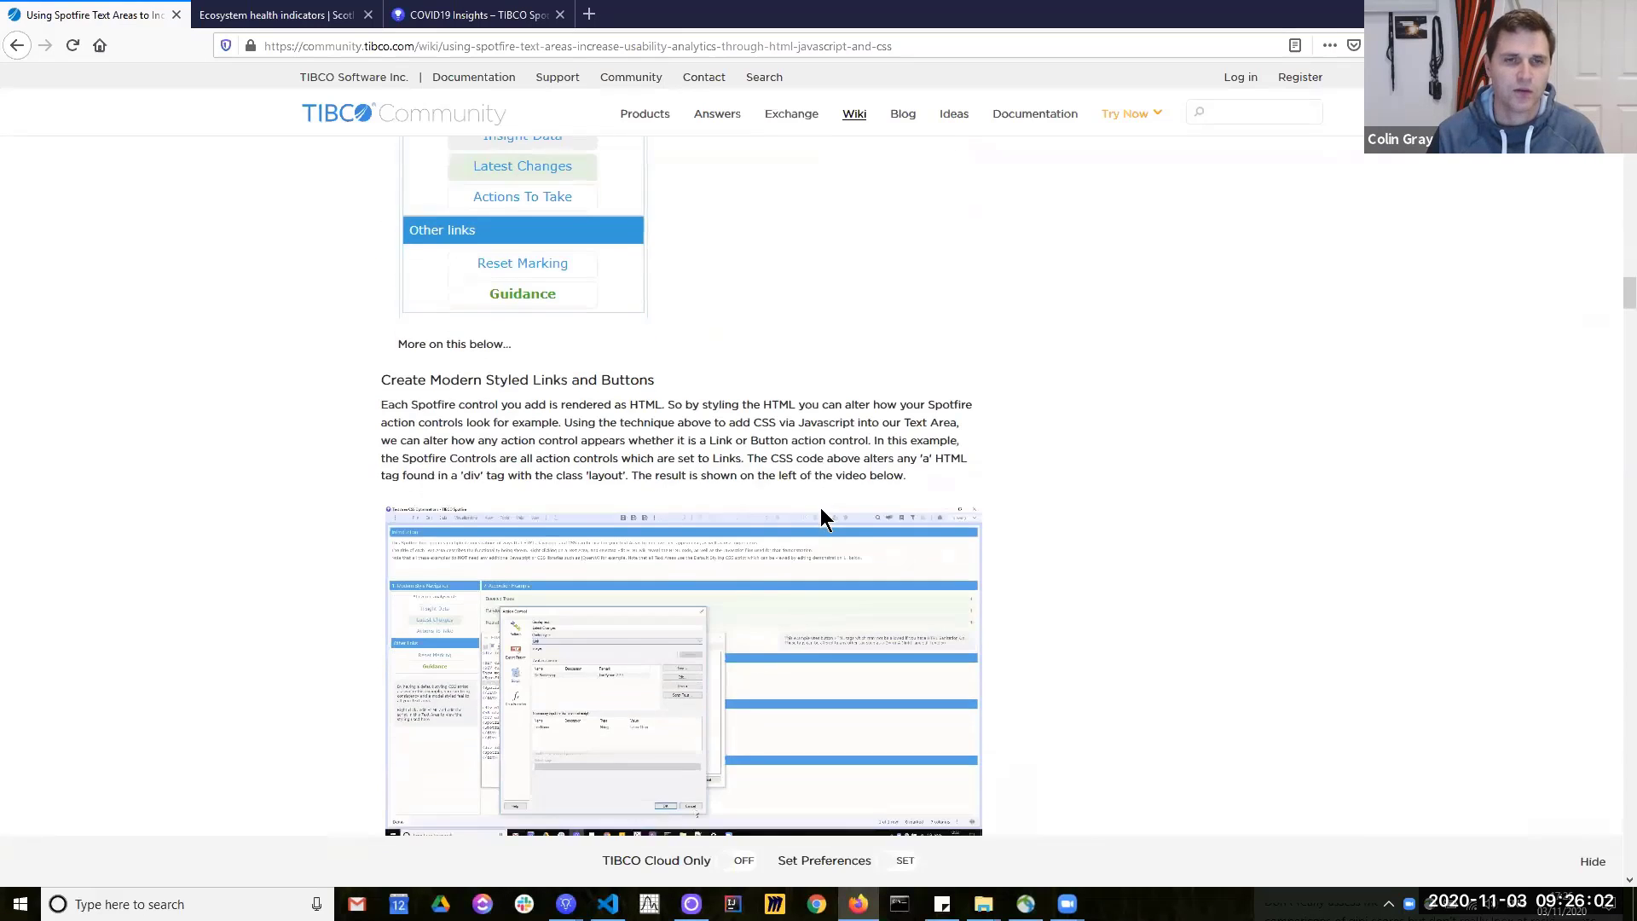
{"action": "scroll", "coordinate": [754, 452], "scroll_direction": "down", "scroll_amount": 1}
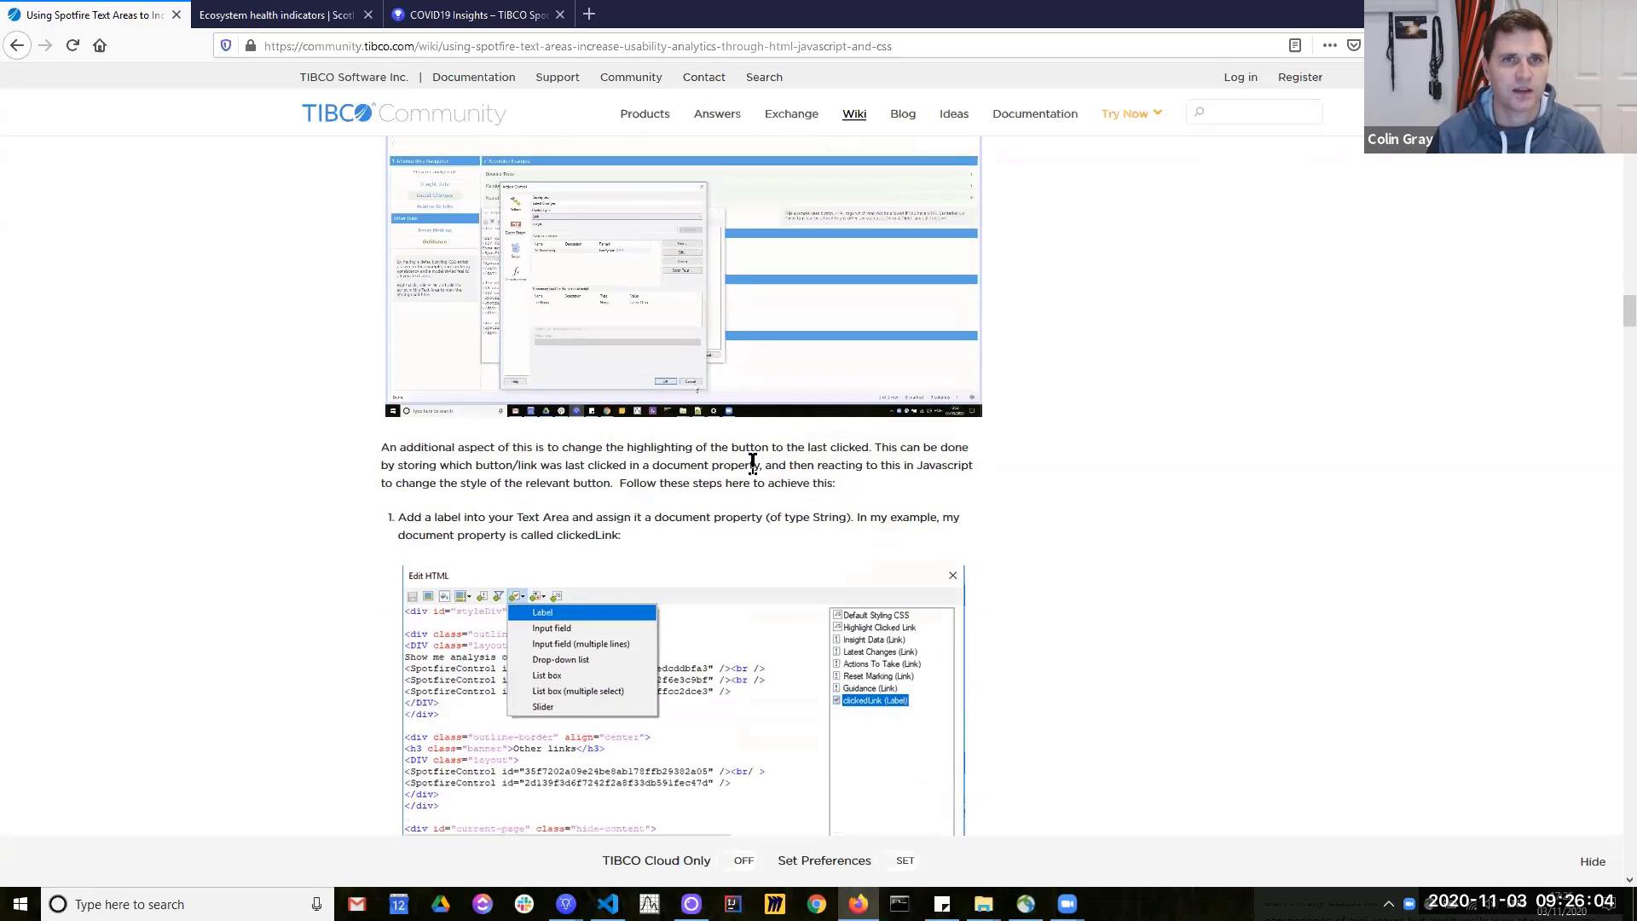
{"action": "scroll", "coordinate": [729, 458], "scroll_direction": "down", "scroll_amount": 4}
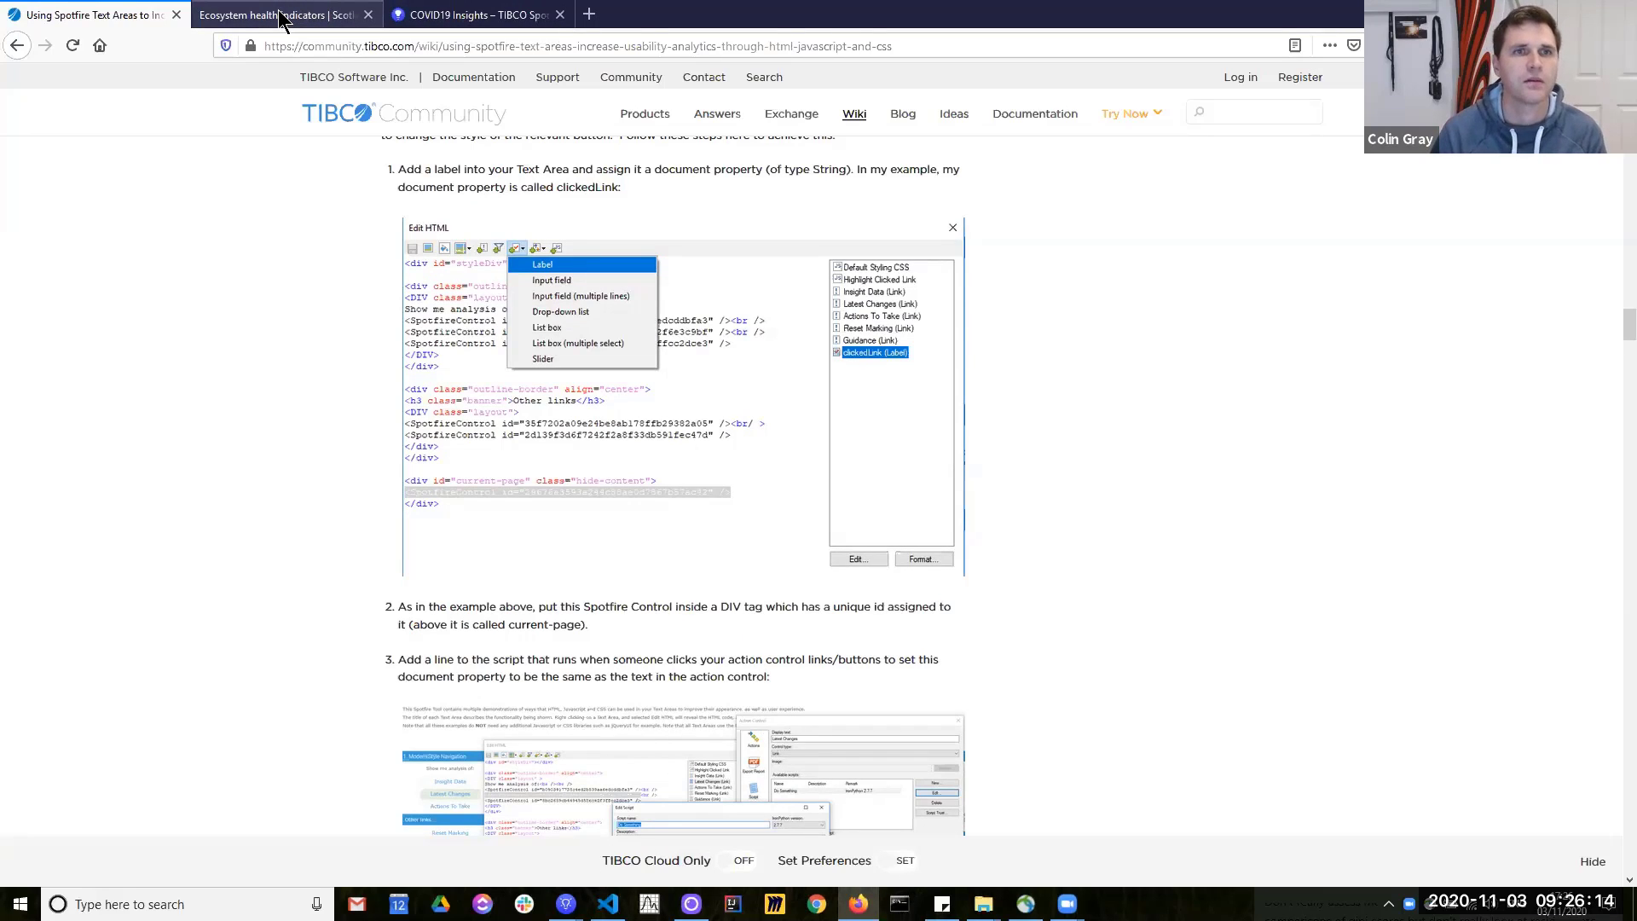
Step: Switch to the Ecosystem health indicators dashboard and examine its web address and the Indicator Background Information text
{"action": "left_click", "coordinate": [281, 19]}
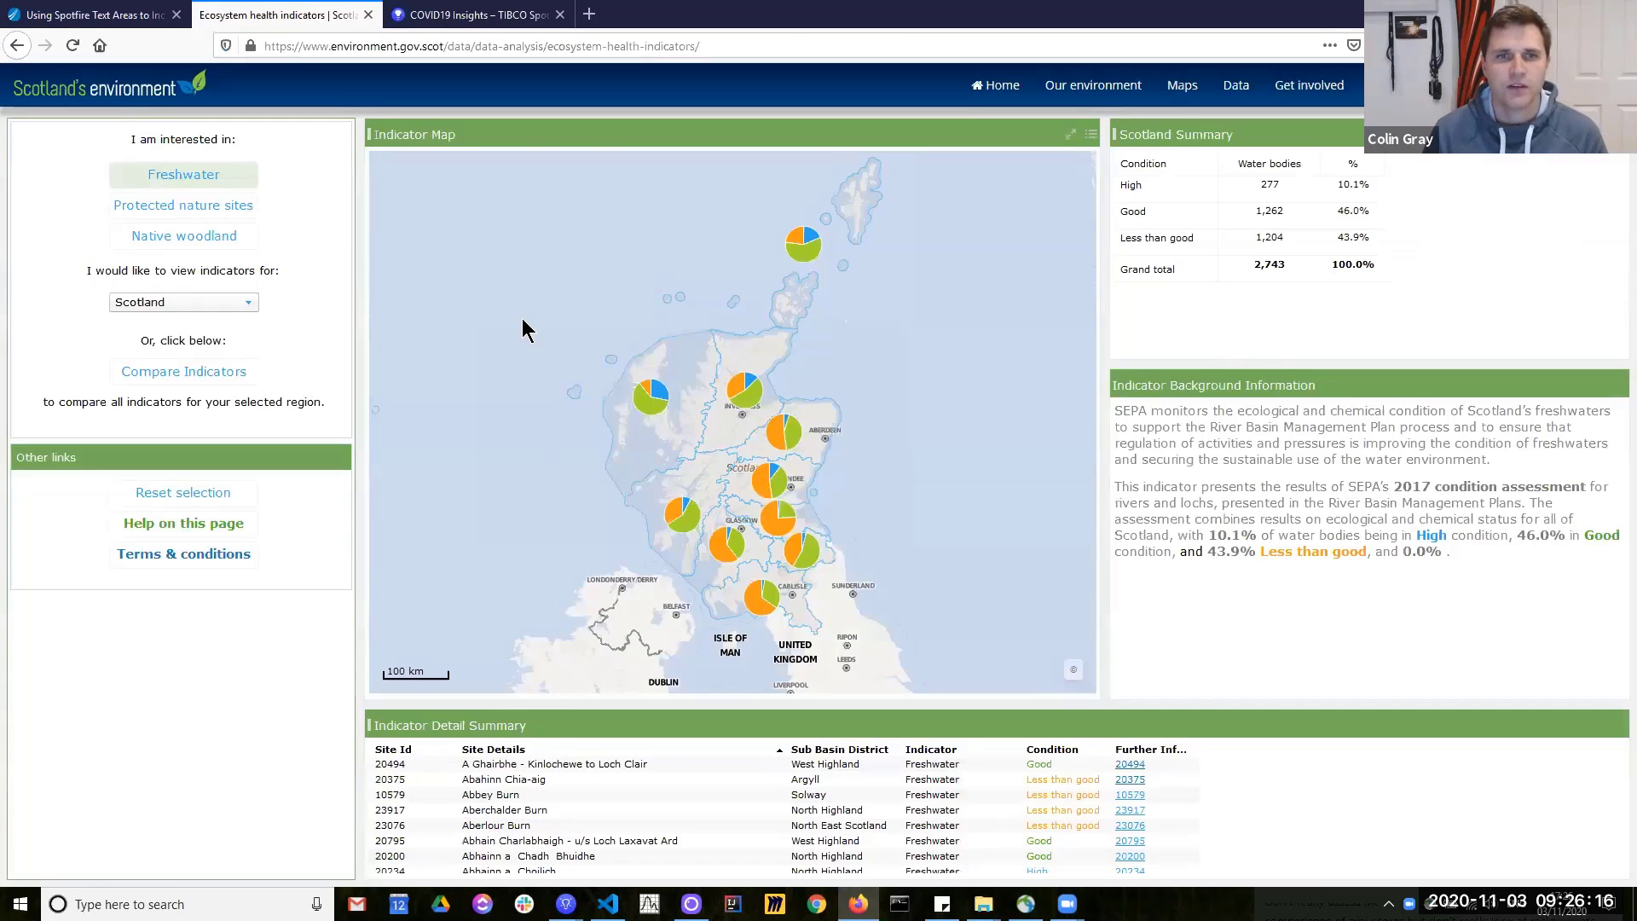
{"action": "left_click", "coordinate": [726, 46]}
{"action": "left_click", "coordinate": [726, 46]}
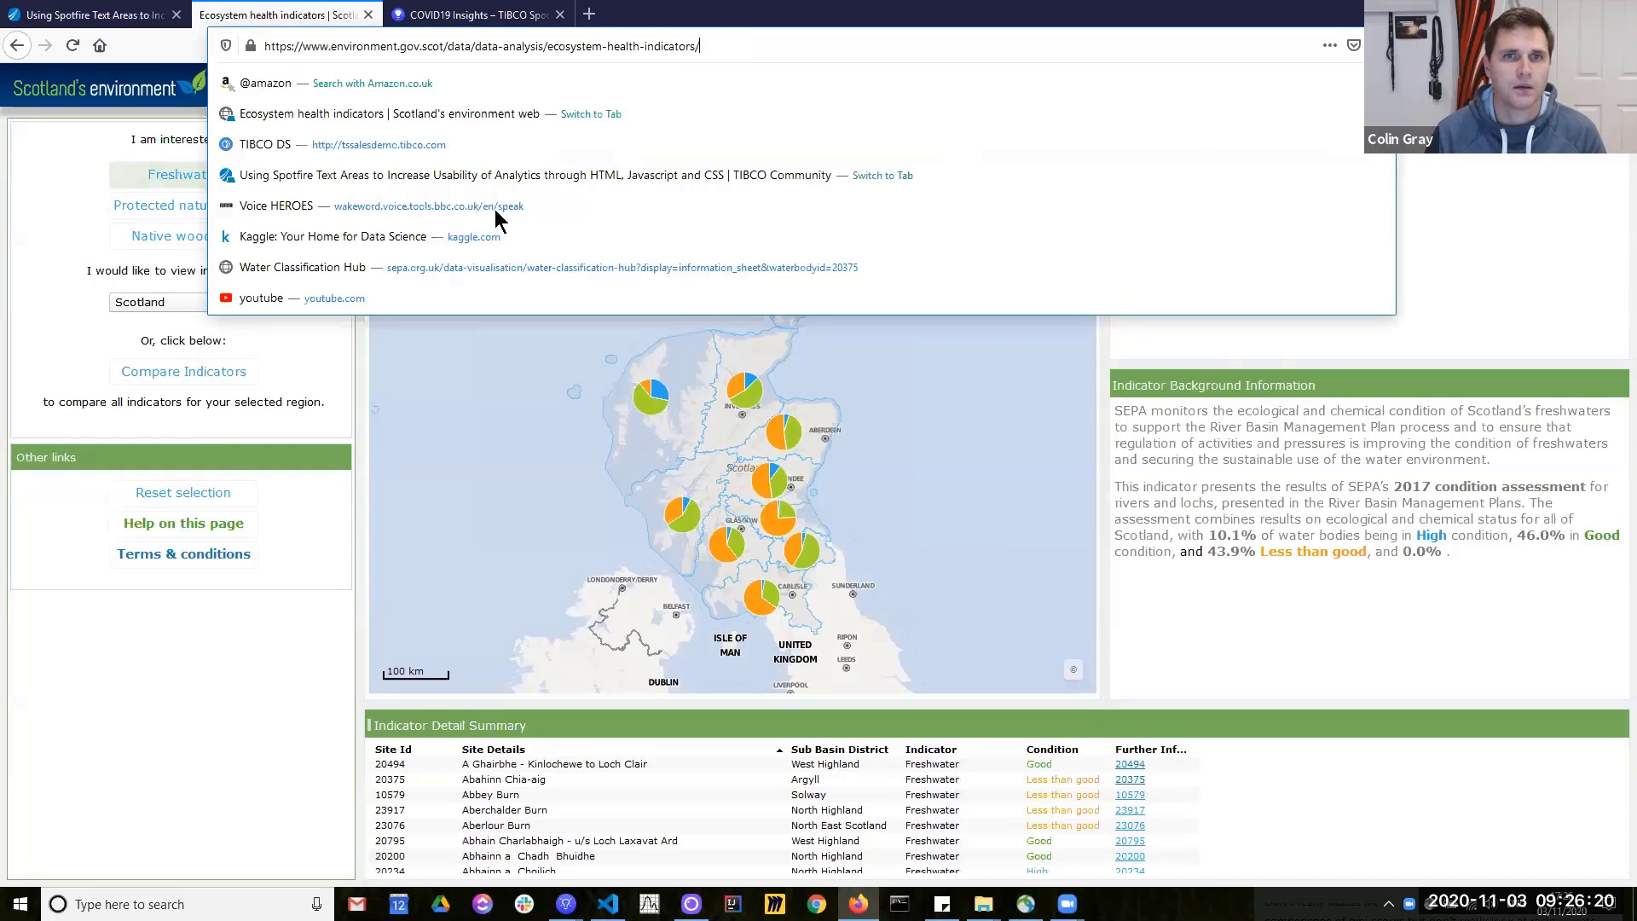
{"action": "key", "text": "Escape"}
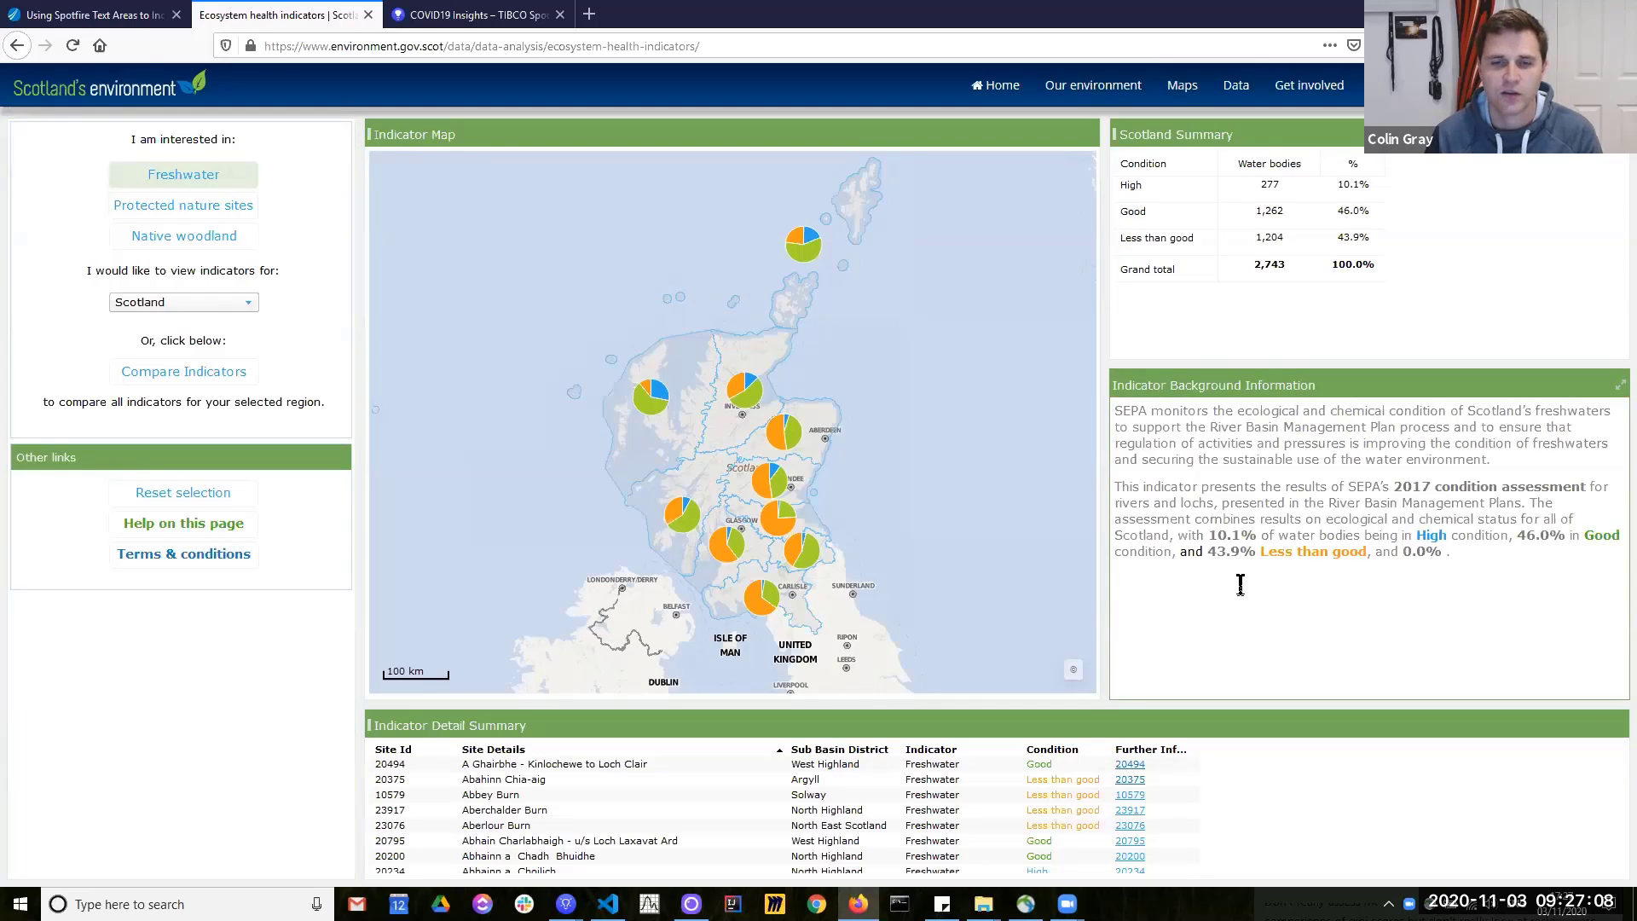
{"action": "double_click", "coordinate": [1434, 535]}
{"action": "left_click", "coordinate": [1598, 545]}
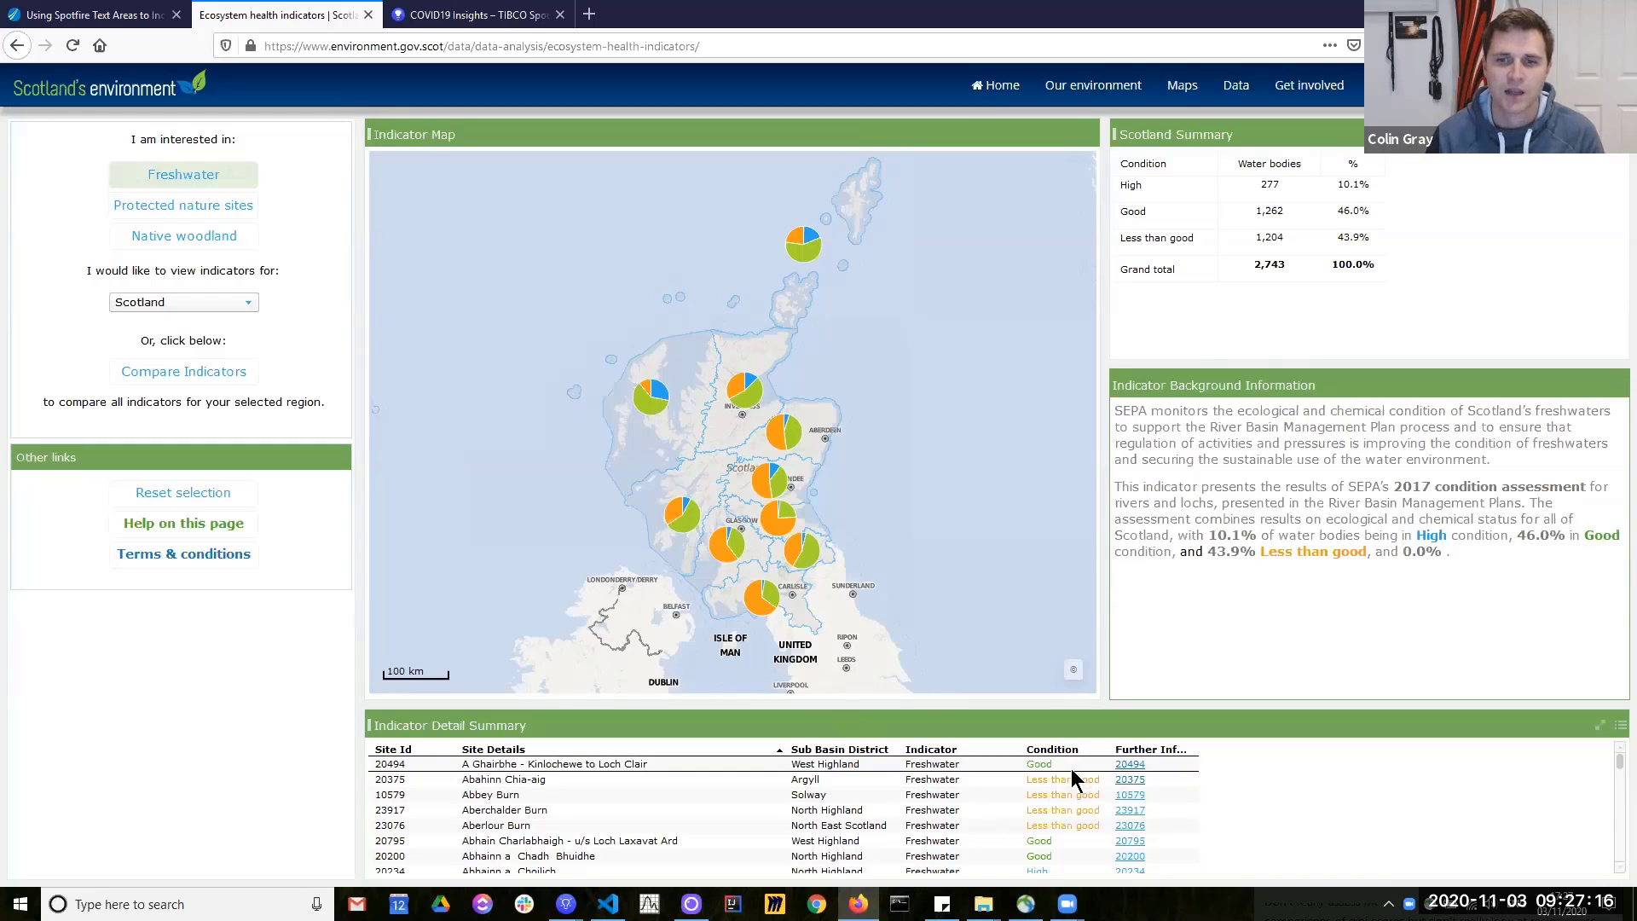
Step: Cycle the dashboard through the Protected nature sites, Native woodland and Freshwater indicators, return to Protected nature sites, and view the available regions
{"action": "left_click", "coordinate": [181, 220]}
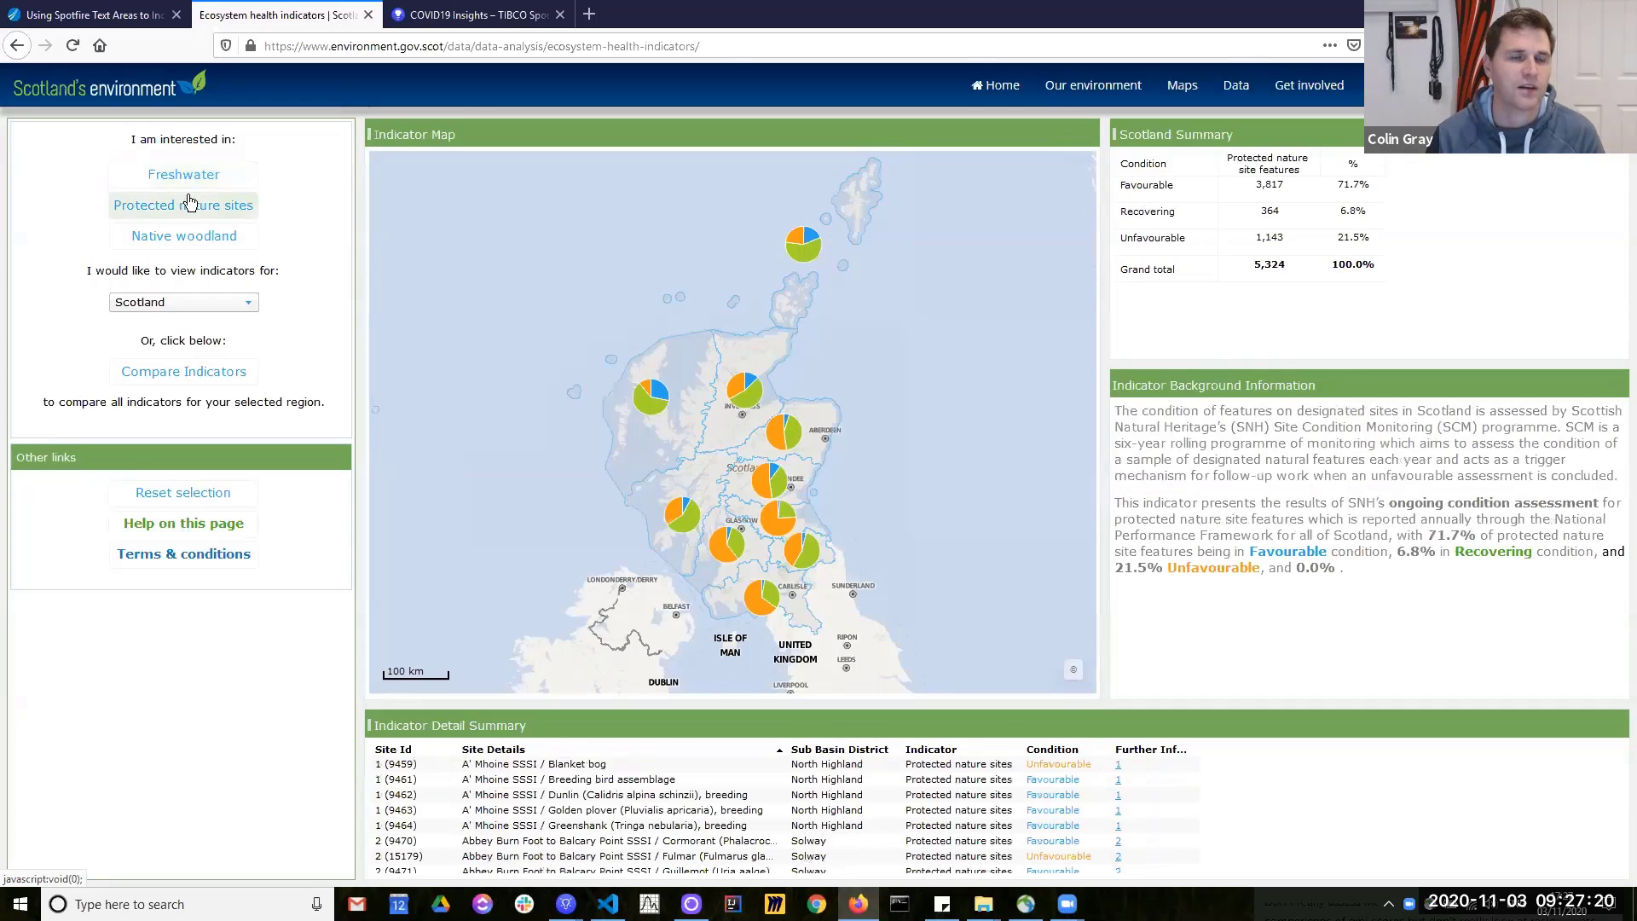
{"action": "left_click", "coordinate": [199, 245]}
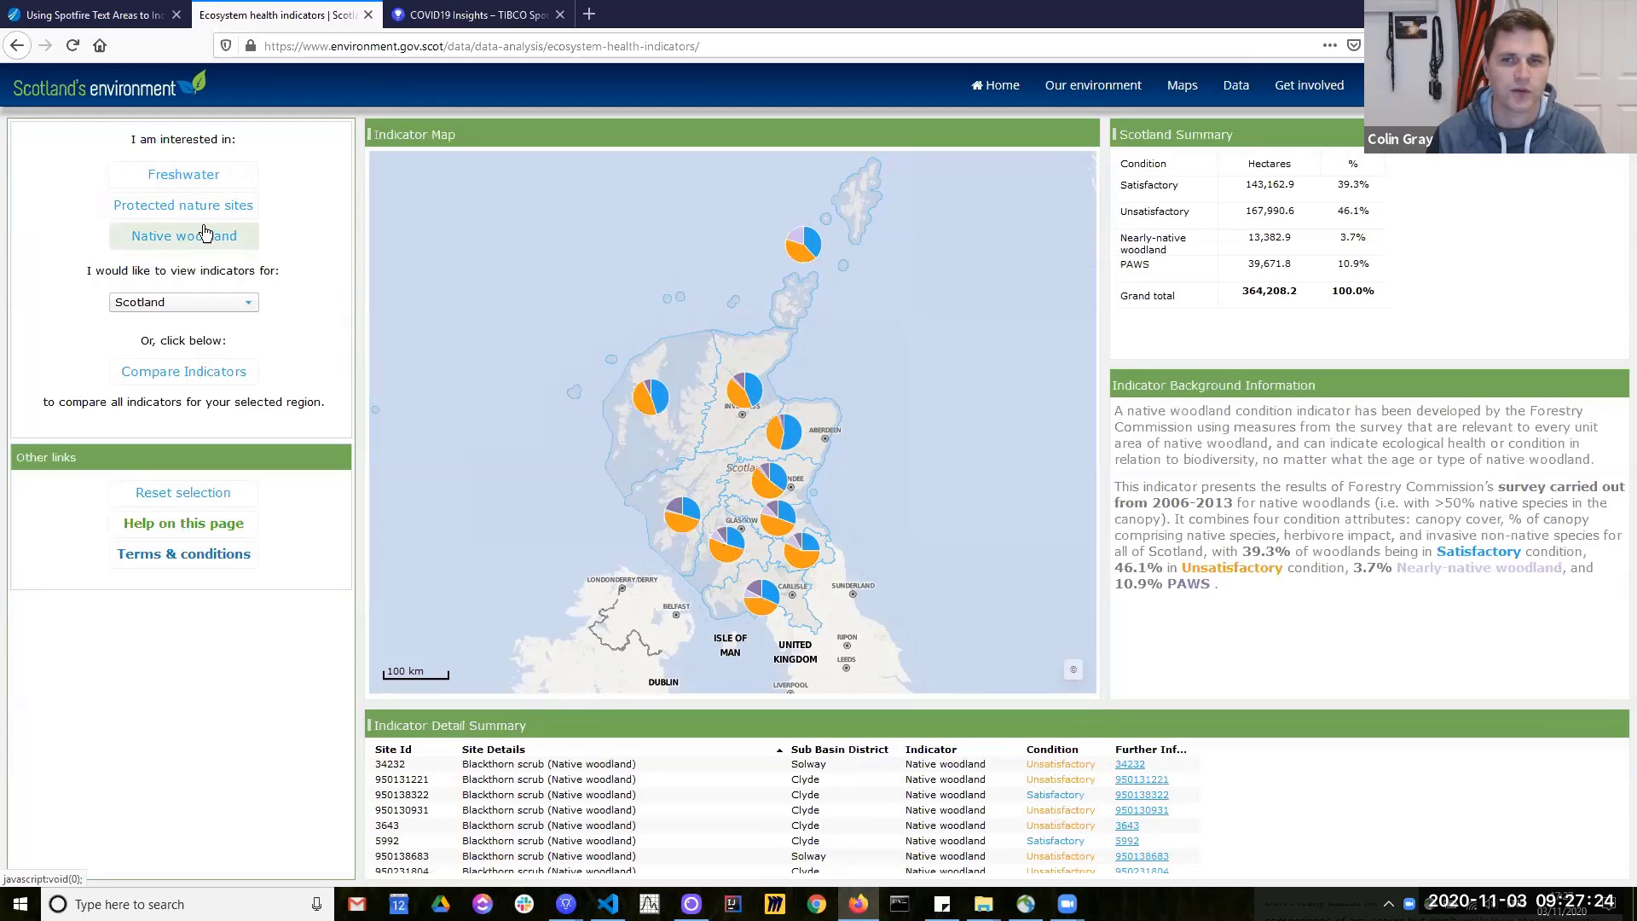
{"action": "left_click", "coordinate": [214, 212]}
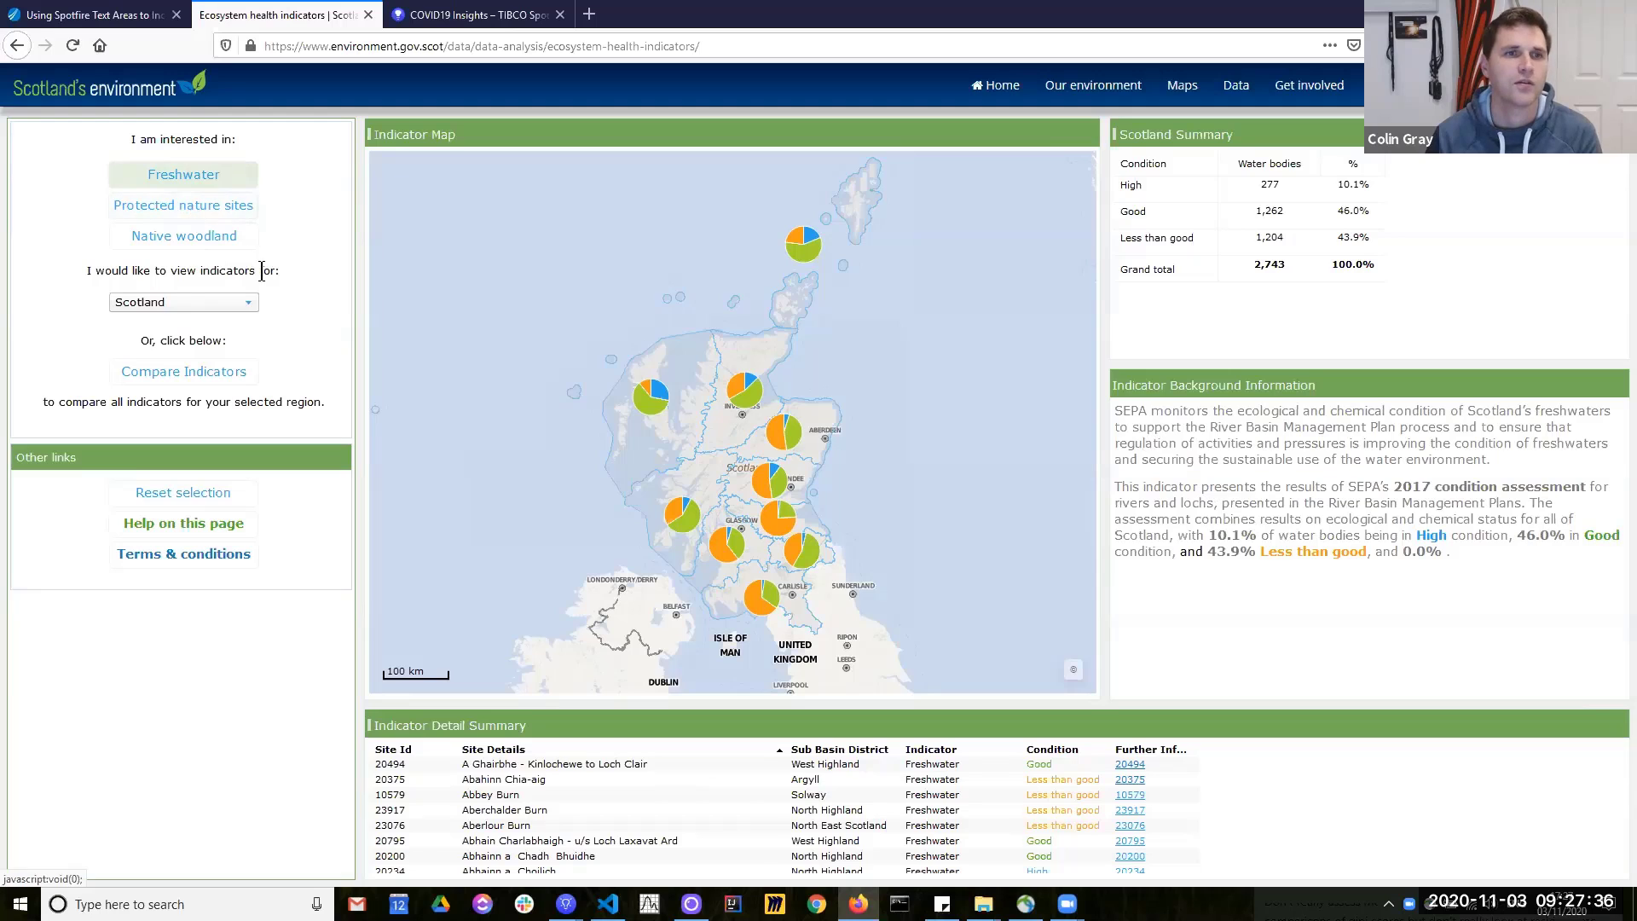
{"action": "left_click", "coordinate": [177, 207]}
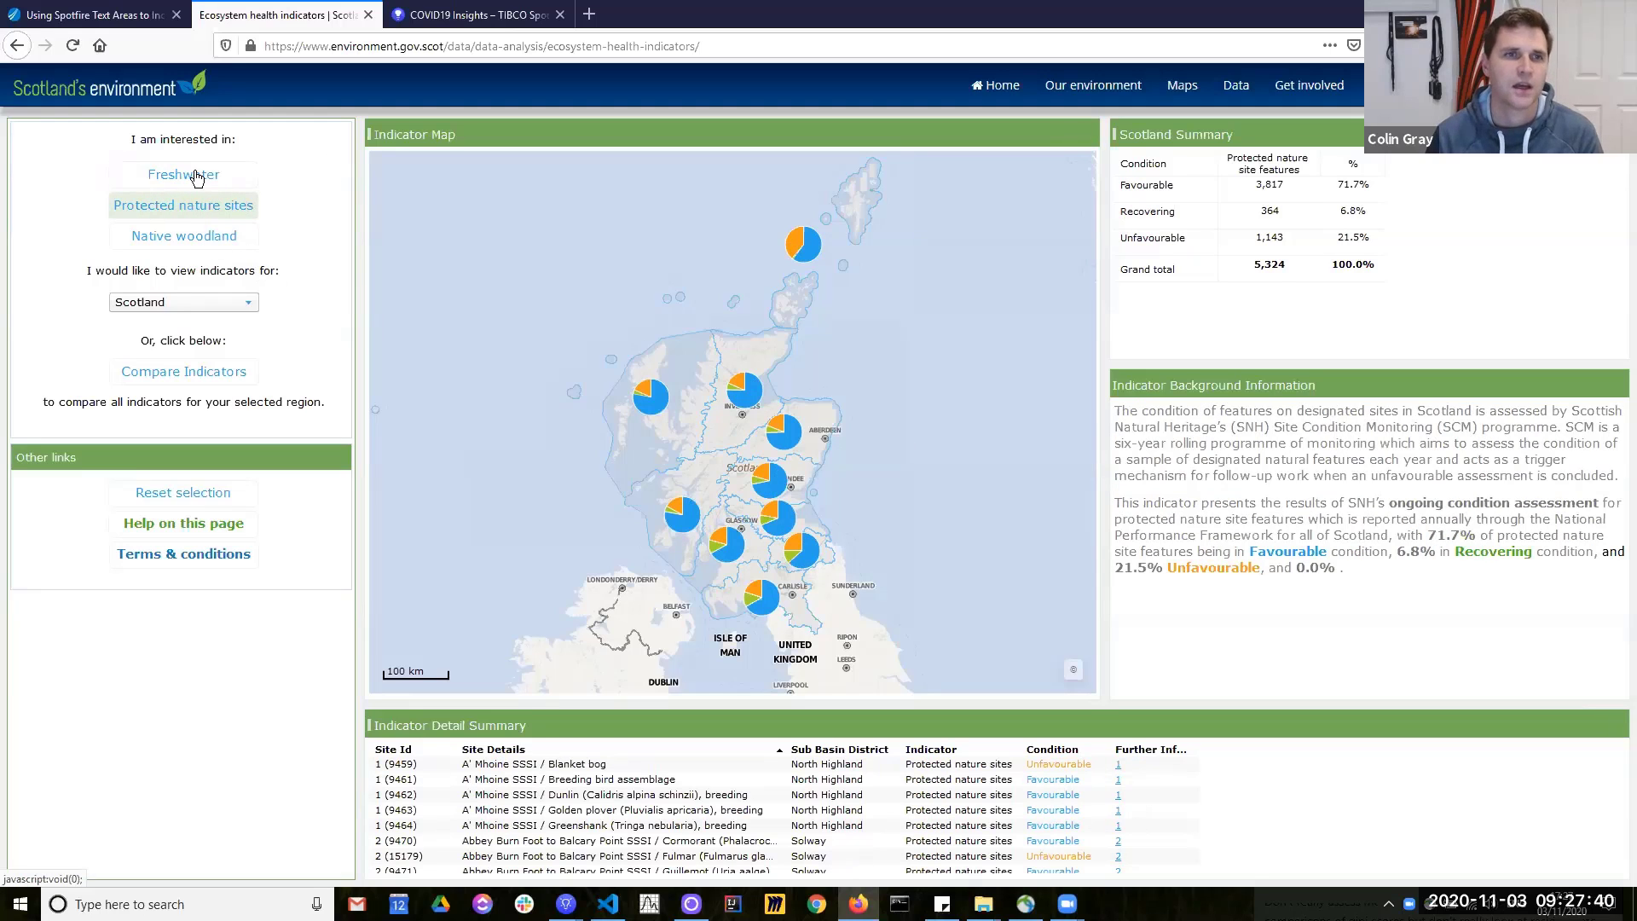
{"action": "left_click", "coordinate": [220, 309]}
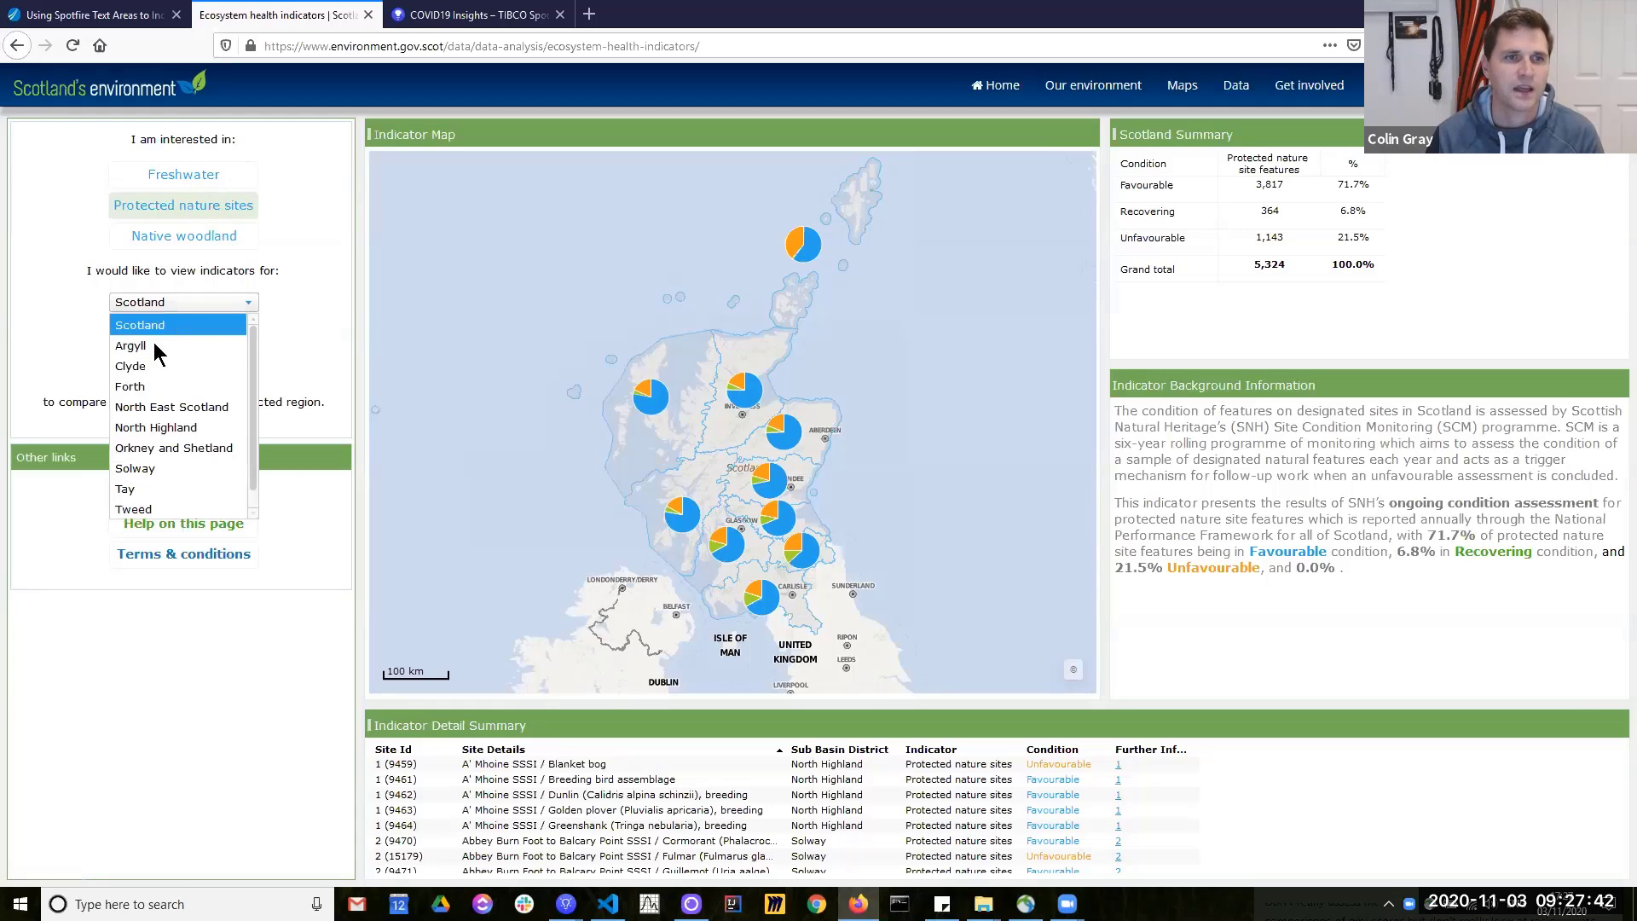
{"action": "left_click", "coordinate": [324, 305]}
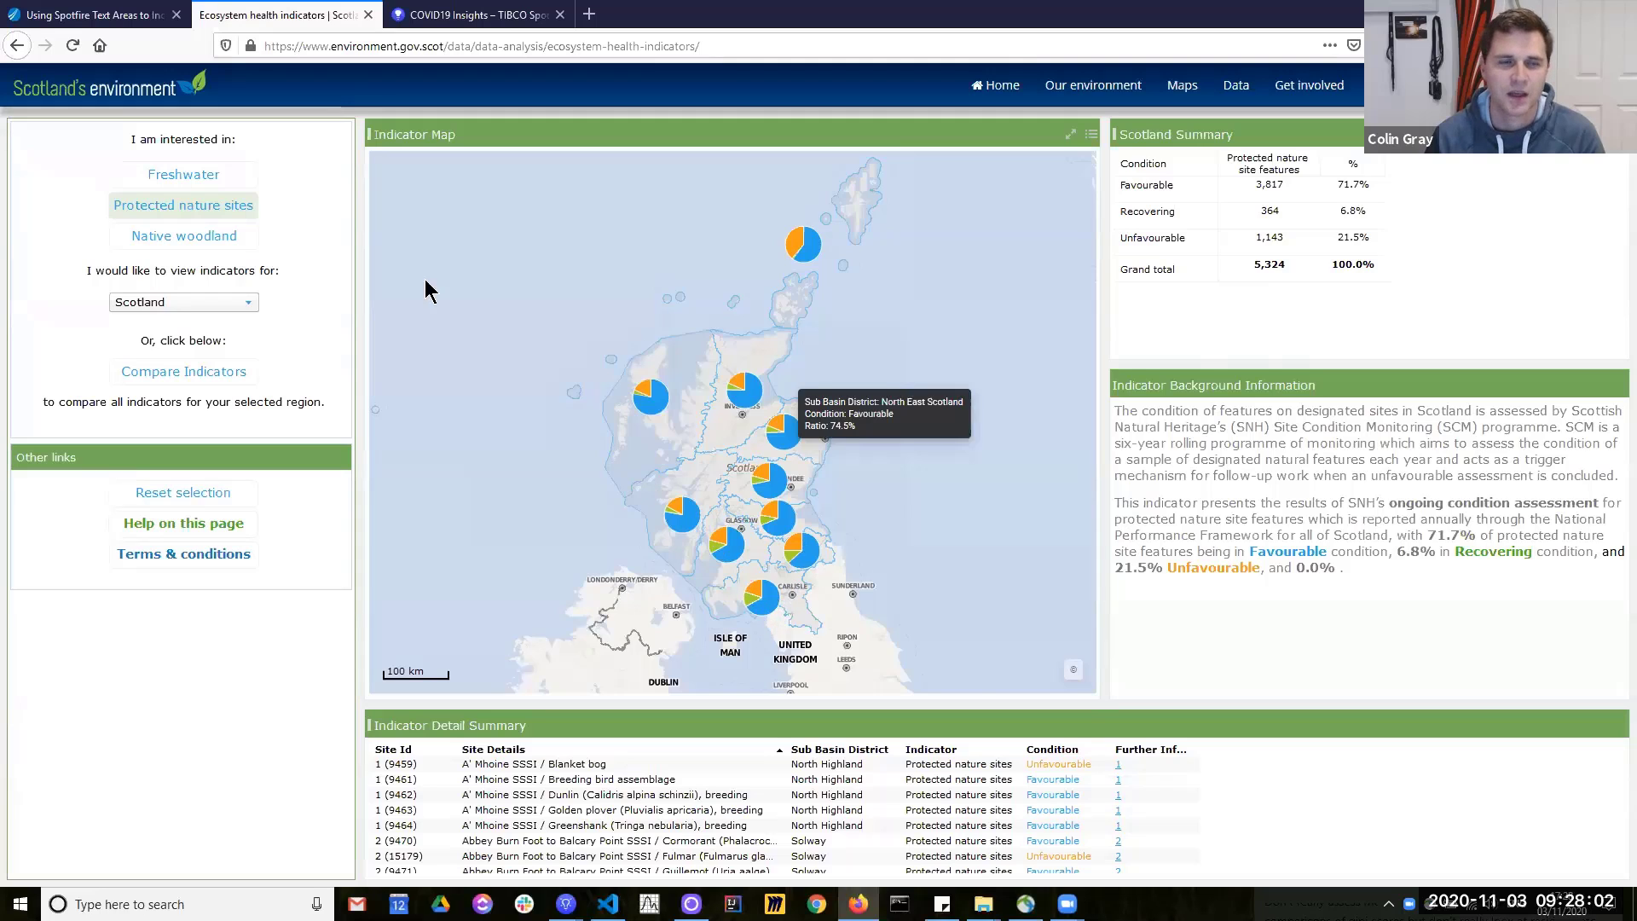
Step: Show the Freshwater indicator for the North East Scotland region on the site map
{"action": "left_click", "coordinate": [213, 183]}
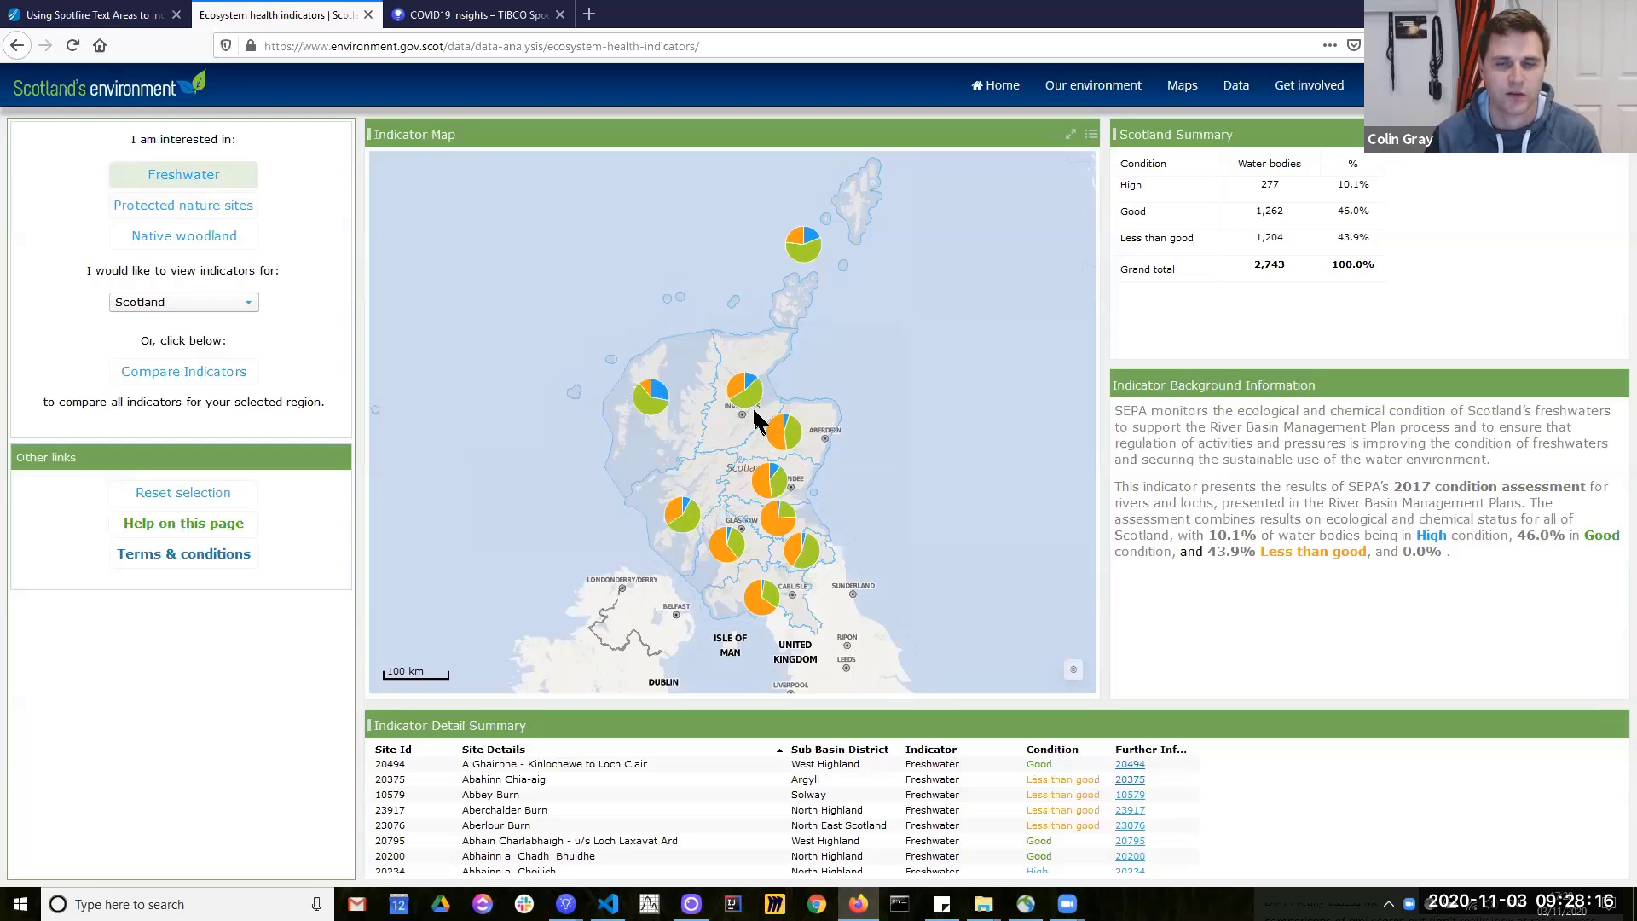
{"action": "left_click", "coordinate": [190, 305]}
{"action": "left_click", "coordinate": [158, 407]}
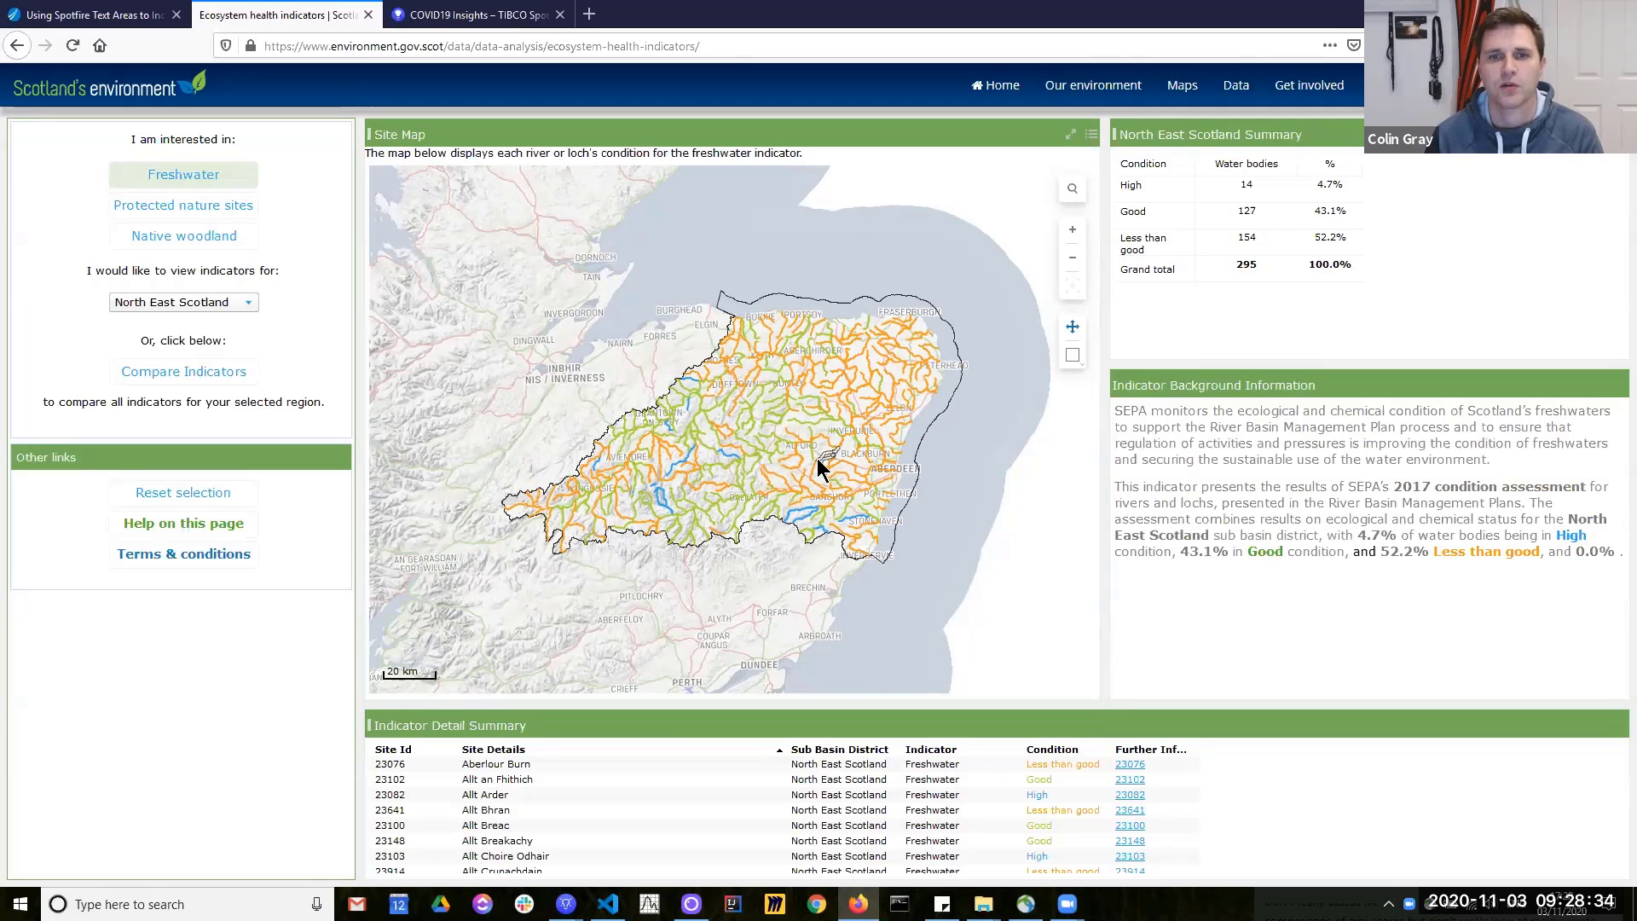
{"action": "mouse_move", "coordinate": [815, 423]}
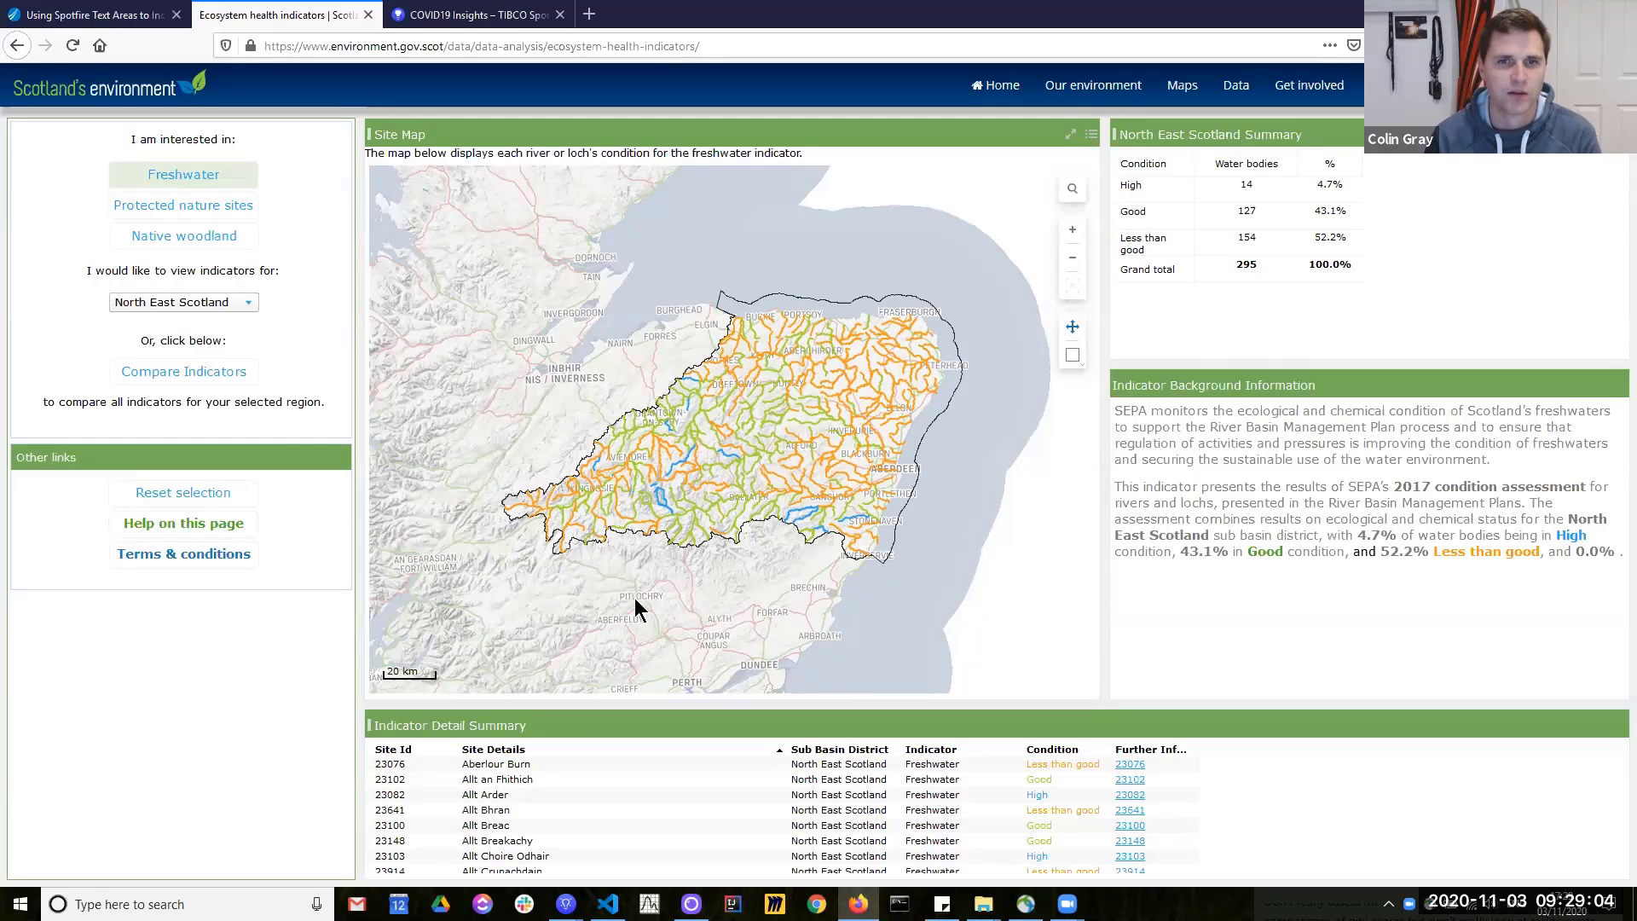
{"action": "left_click", "coordinate": [1069, 228]}
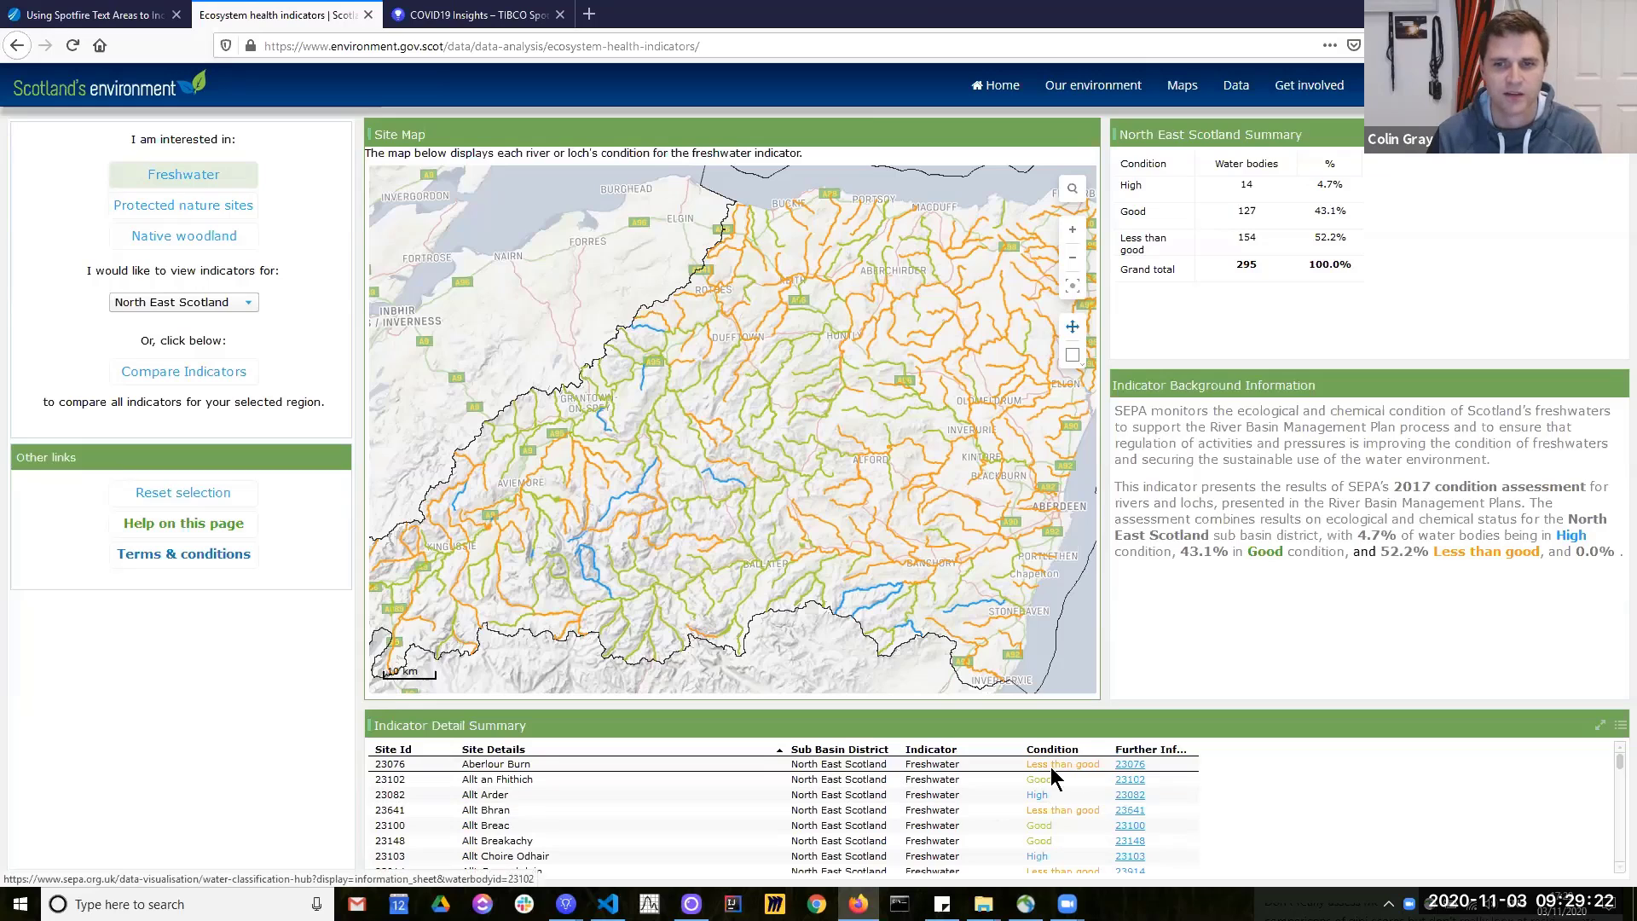
Step: View the water classification sheet for Aberlour Burn, and back on the dashboard switch the indicator to Protected nature sites
{"action": "left_click", "coordinate": [1130, 764]}
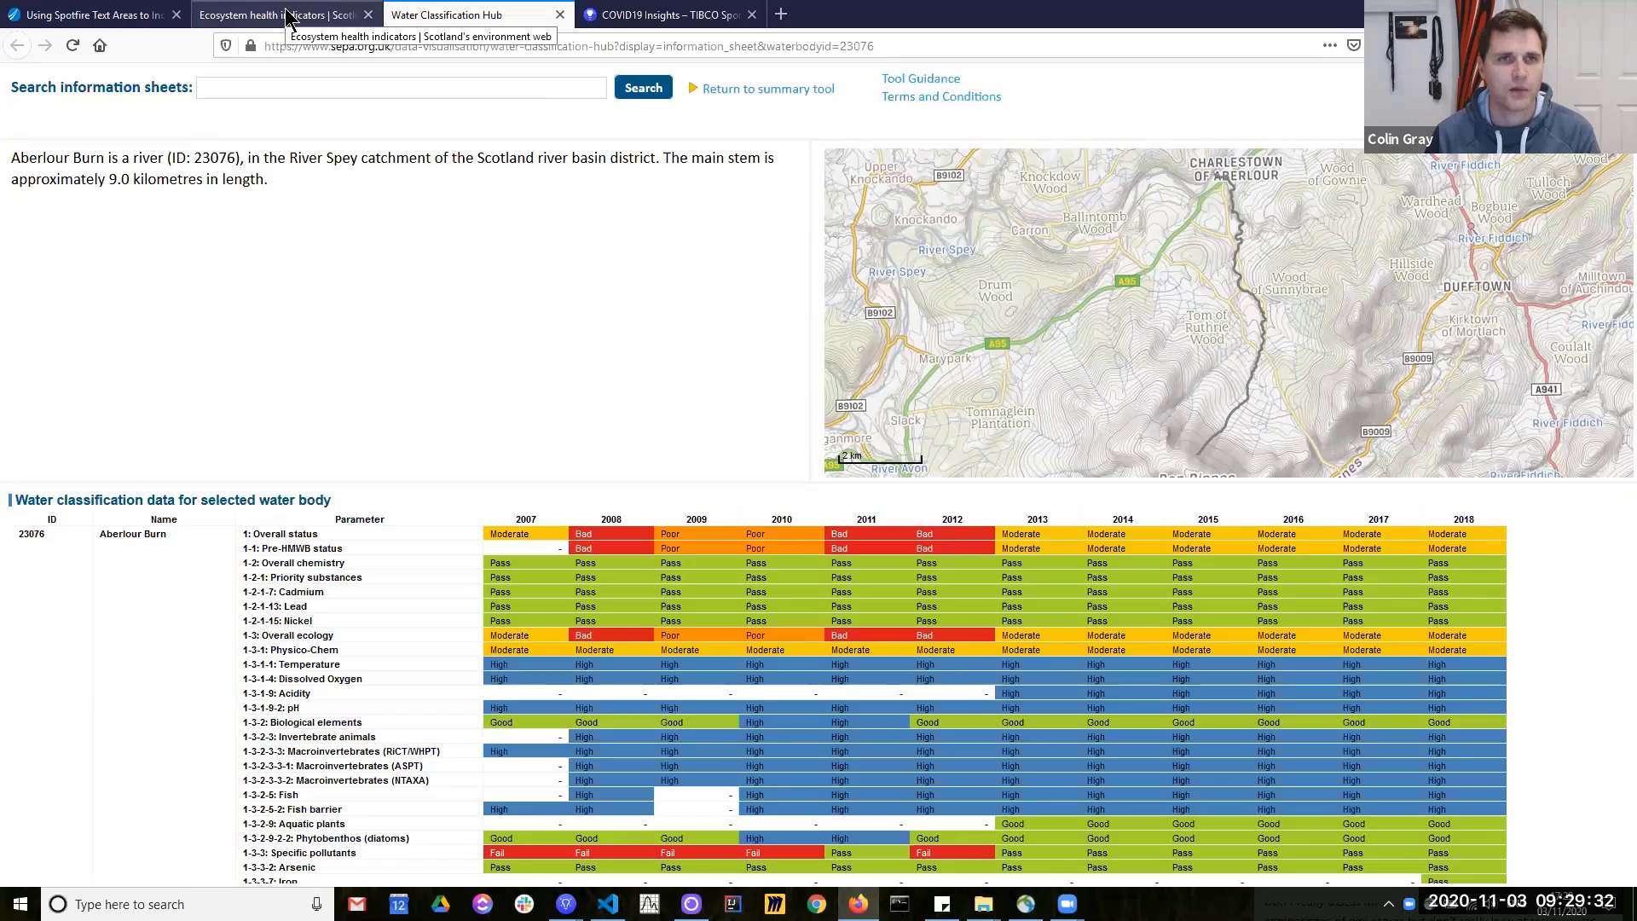
{"action": "key", "text": "ctrl+shift+Tab"}
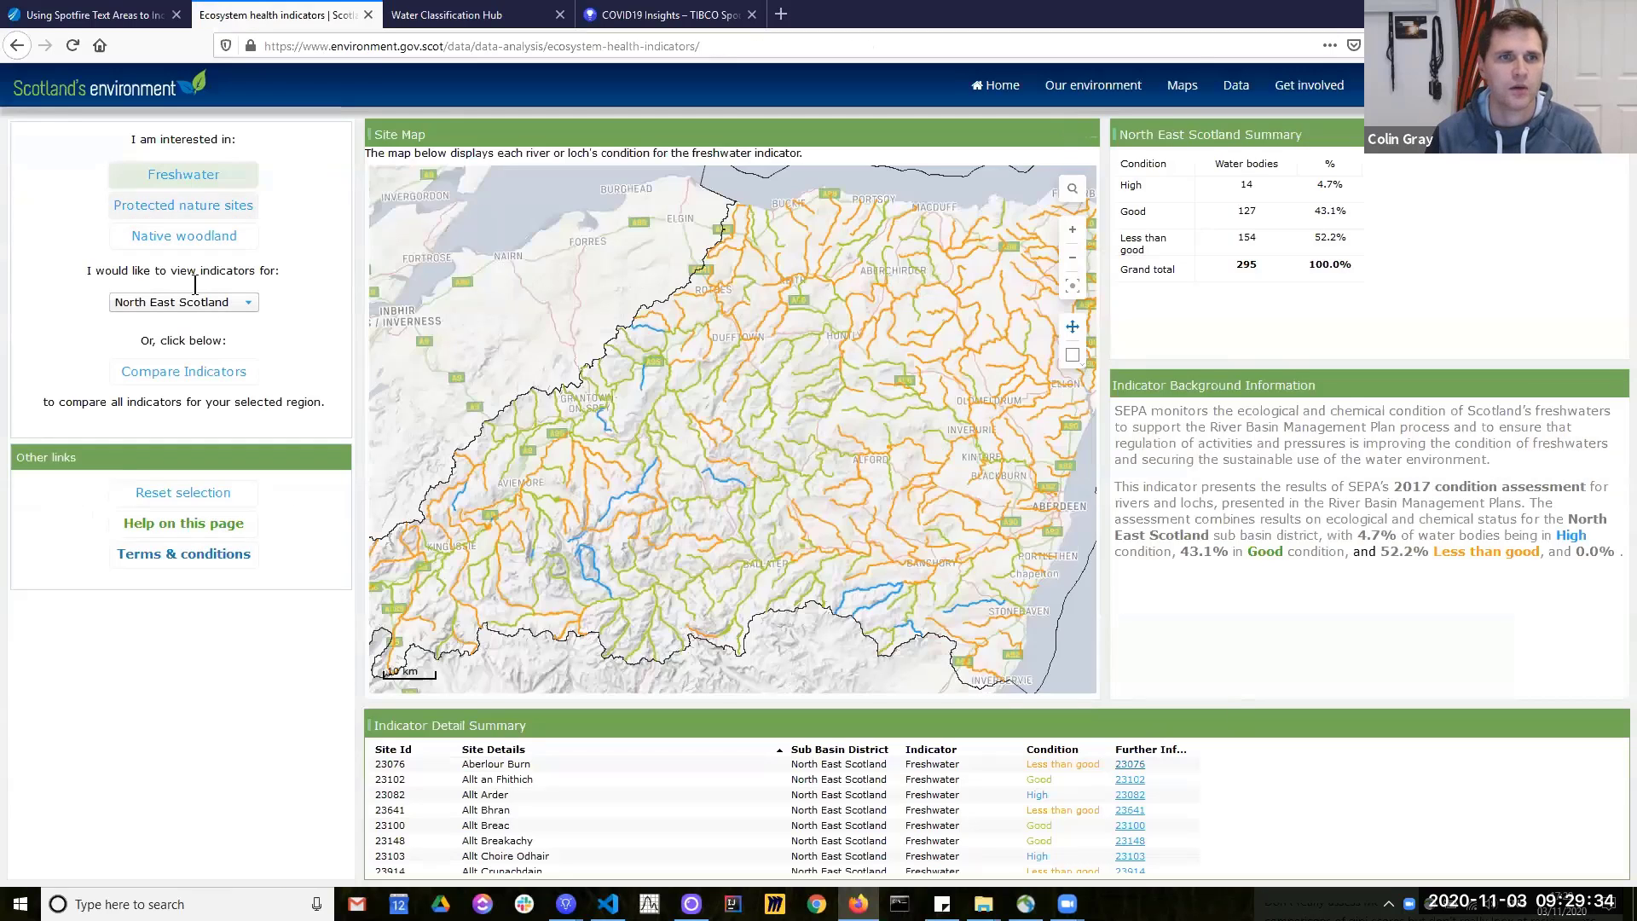
{"action": "left_click", "coordinate": [181, 305]}
{"action": "left_click", "coordinate": [176, 299]}
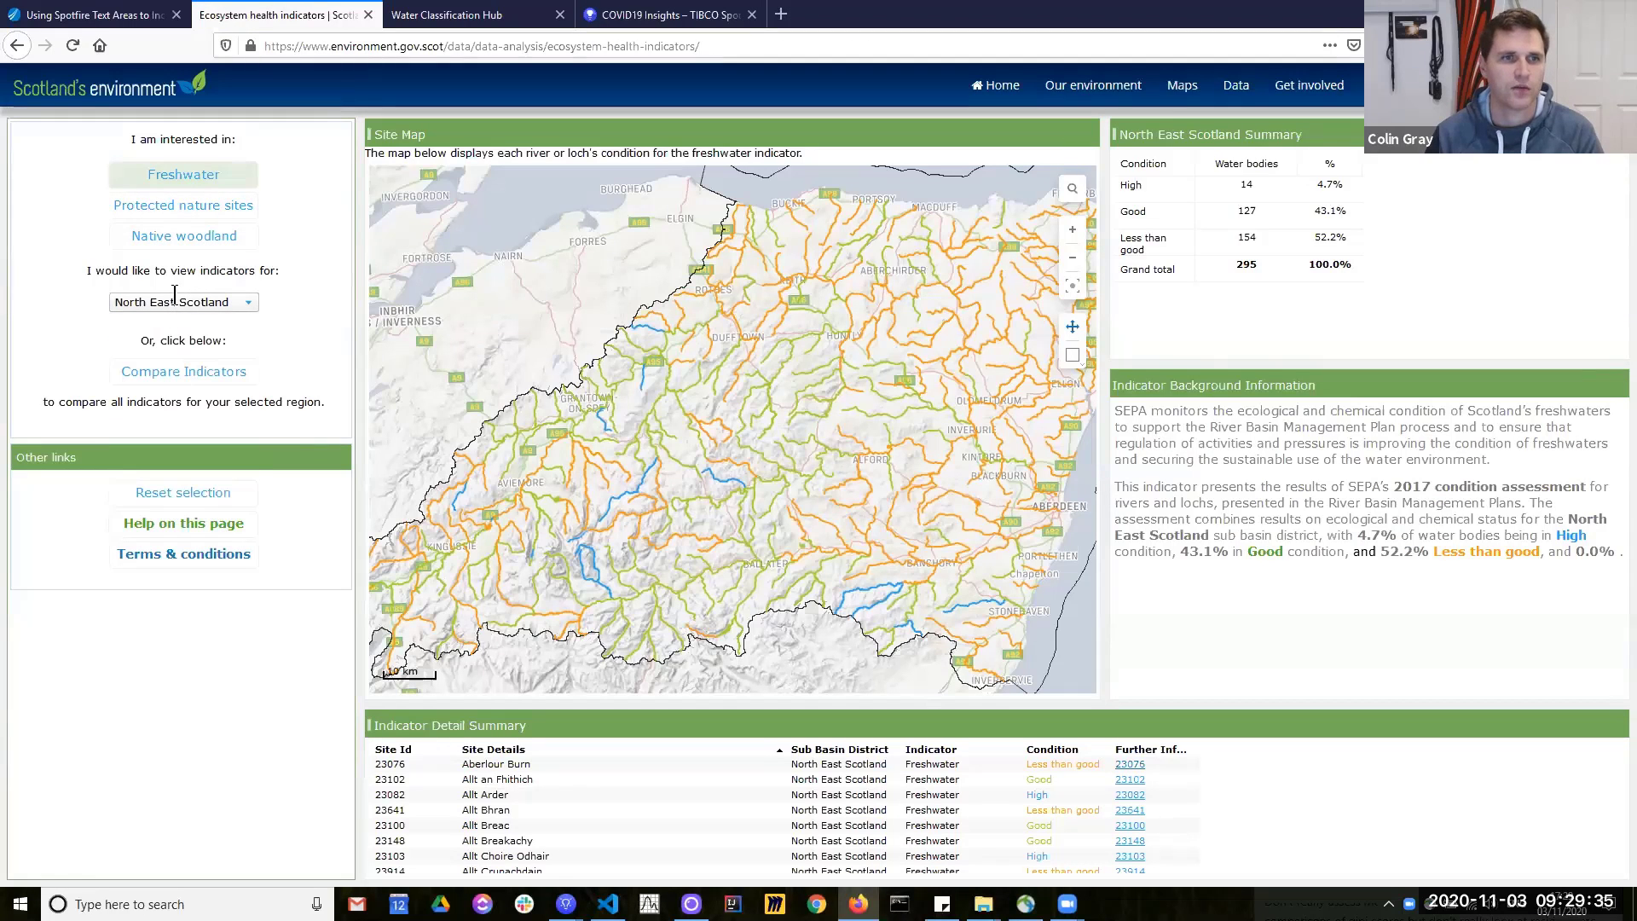
{"action": "left_click", "coordinate": [177, 221]}
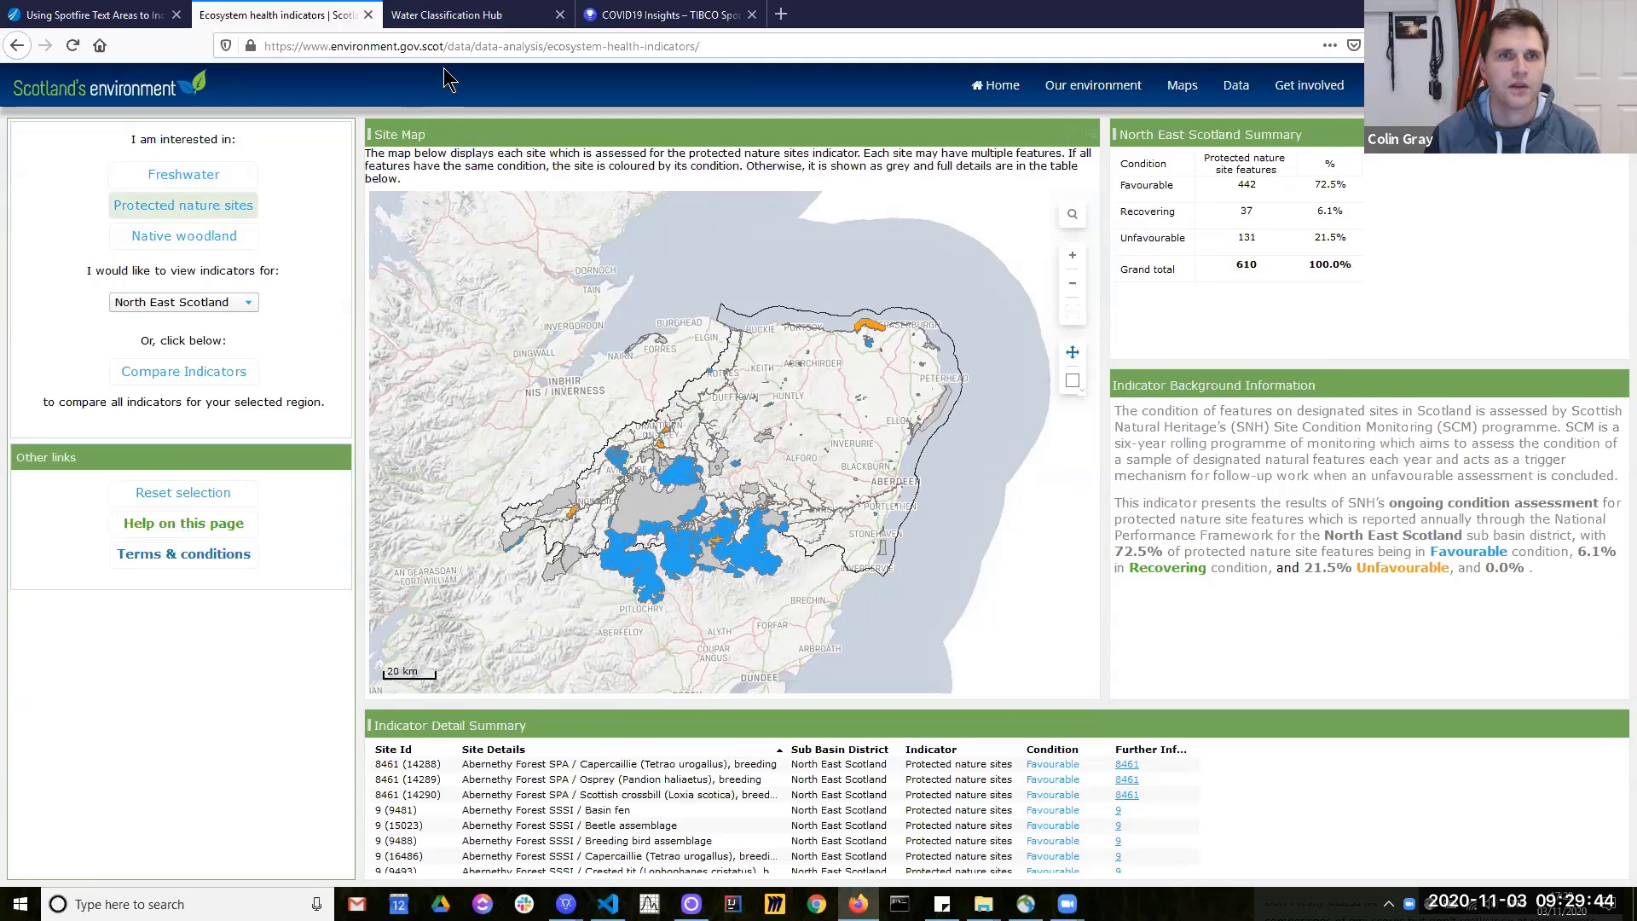
Step: Switch to the COVID-19 Live Report and examine its text areas and styled buttons from Global Status Check down to Growth Trajectories
{"action": "left_click", "coordinate": [666, 16]}
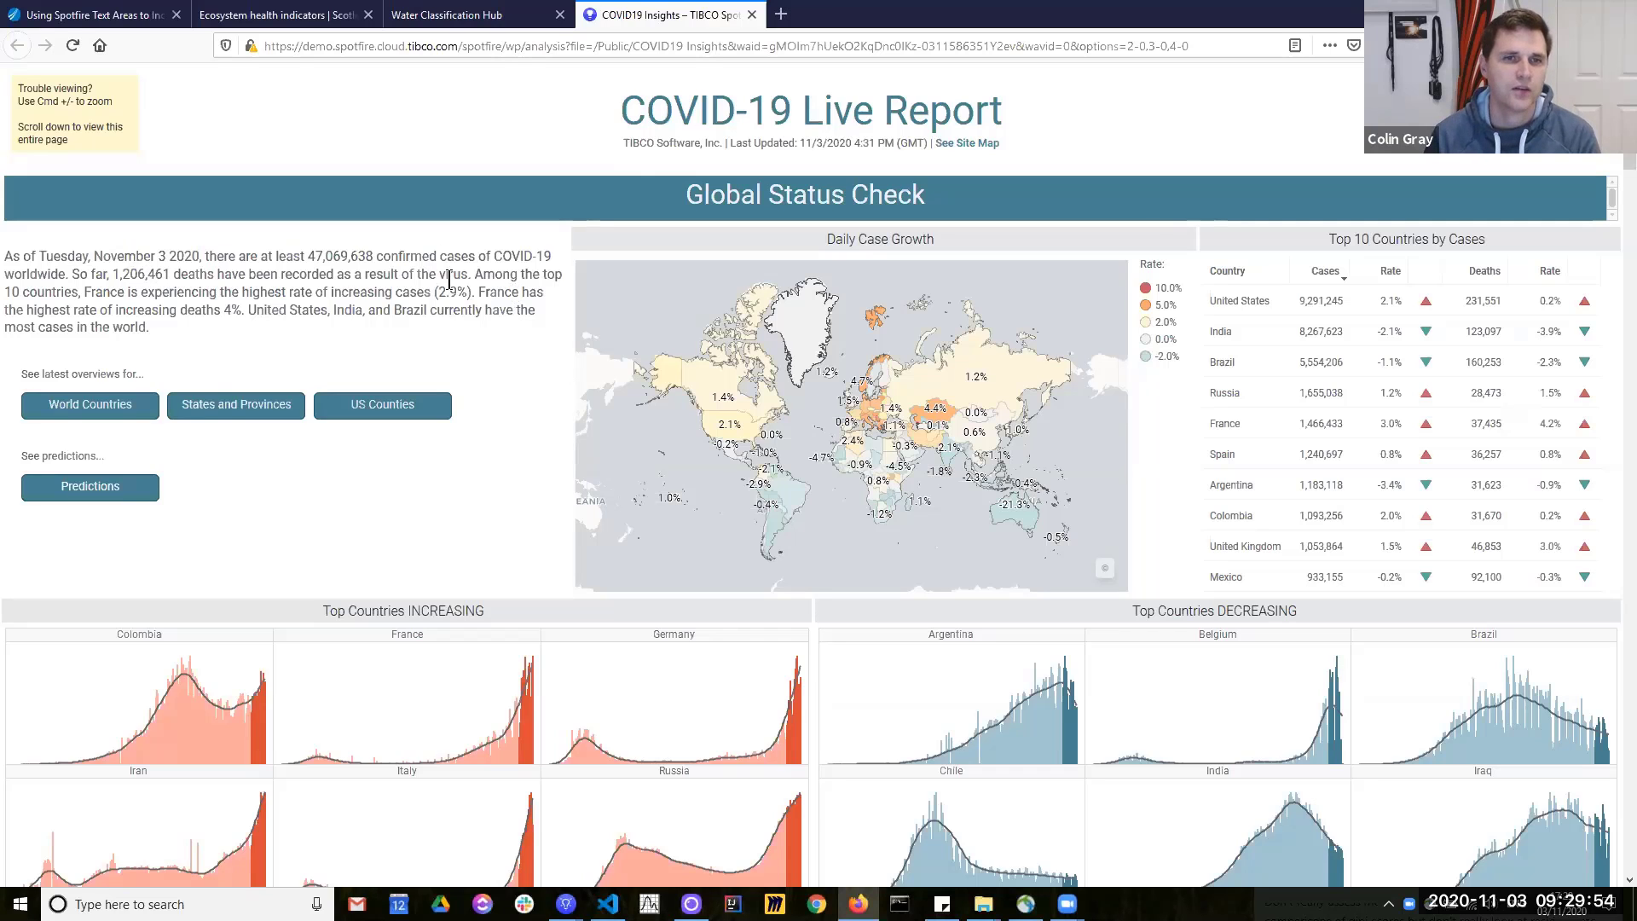
{"action": "scroll", "coordinate": [1142, 384], "scroll_direction": "down", "scroll_amount": 3}
{"action": "scroll", "coordinate": [1142, 378], "scroll_direction": "up", "scroll_amount": 3}
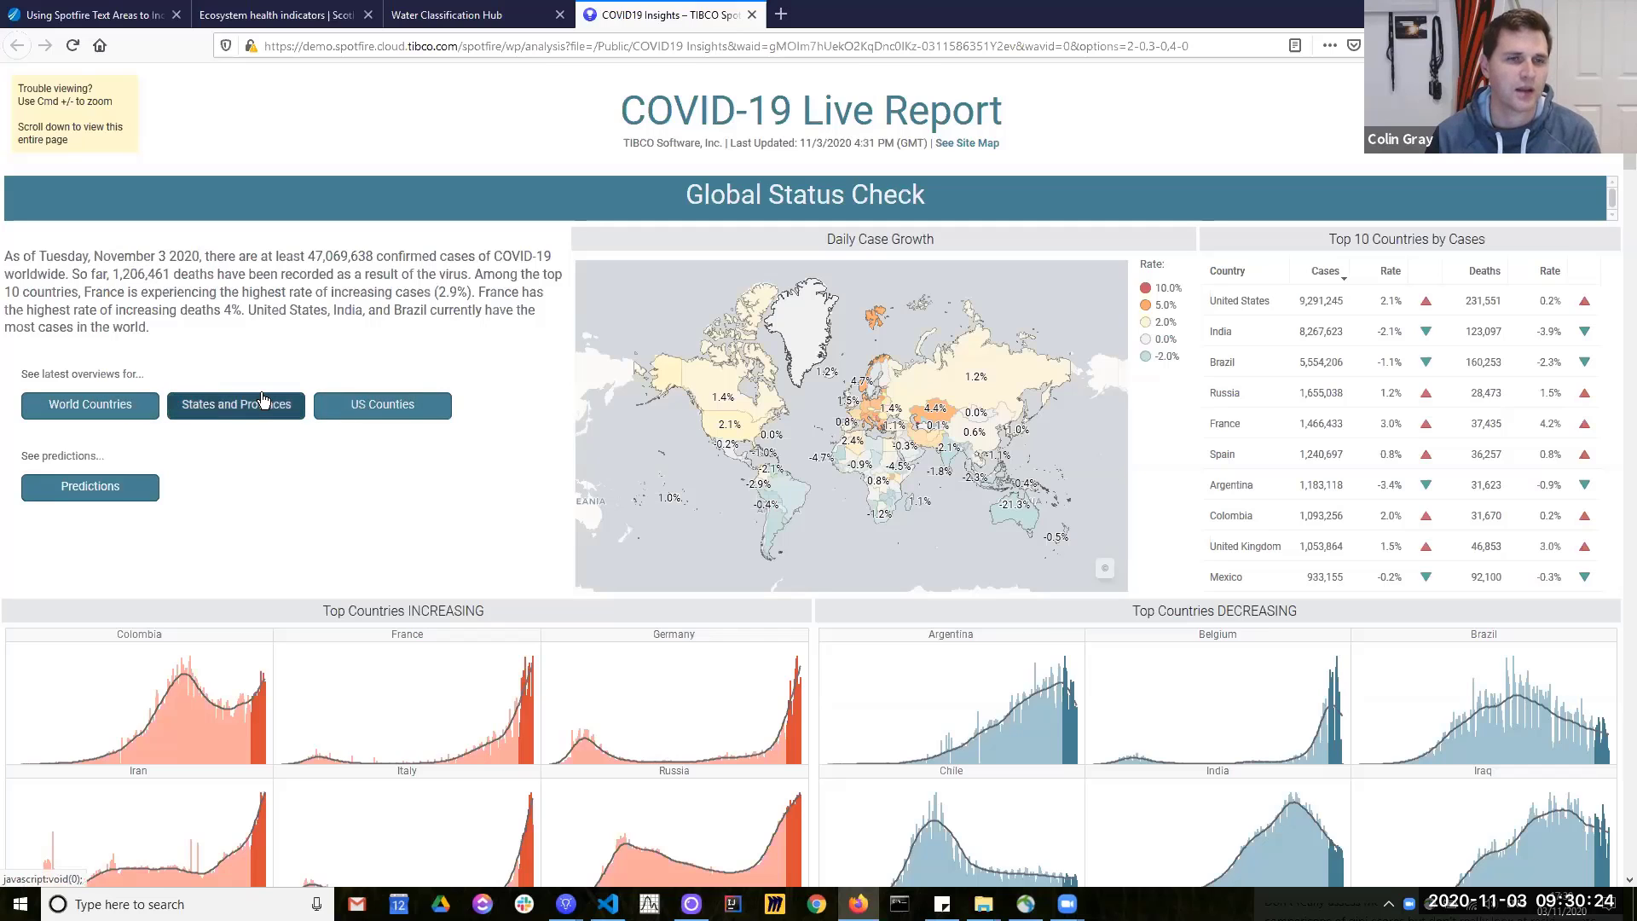
{"action": "scroll", "coordinate": [630, 433], "scroll_direction": "down", "scroll_amount": 2}
{"action": "scroll", "coordinate": [517, 378], "scroll_direction": "up", "scroll_amount": 2}
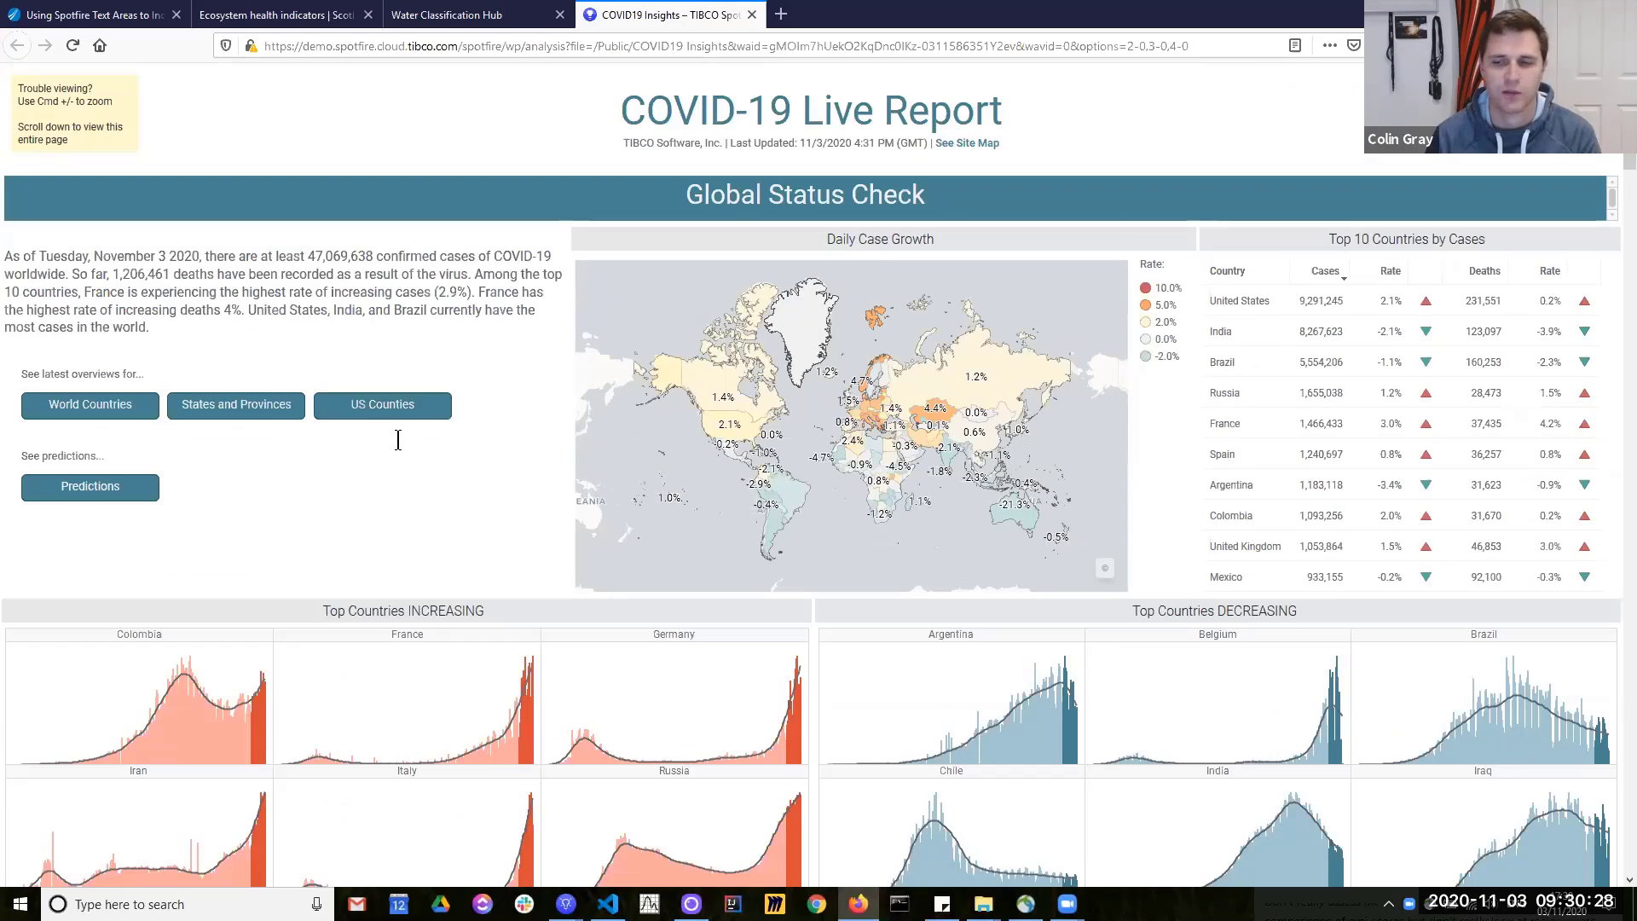
{"action": "scroll", "coordinate": [397, 440], "scroll_direction": "down", "scroll_amount": 10}
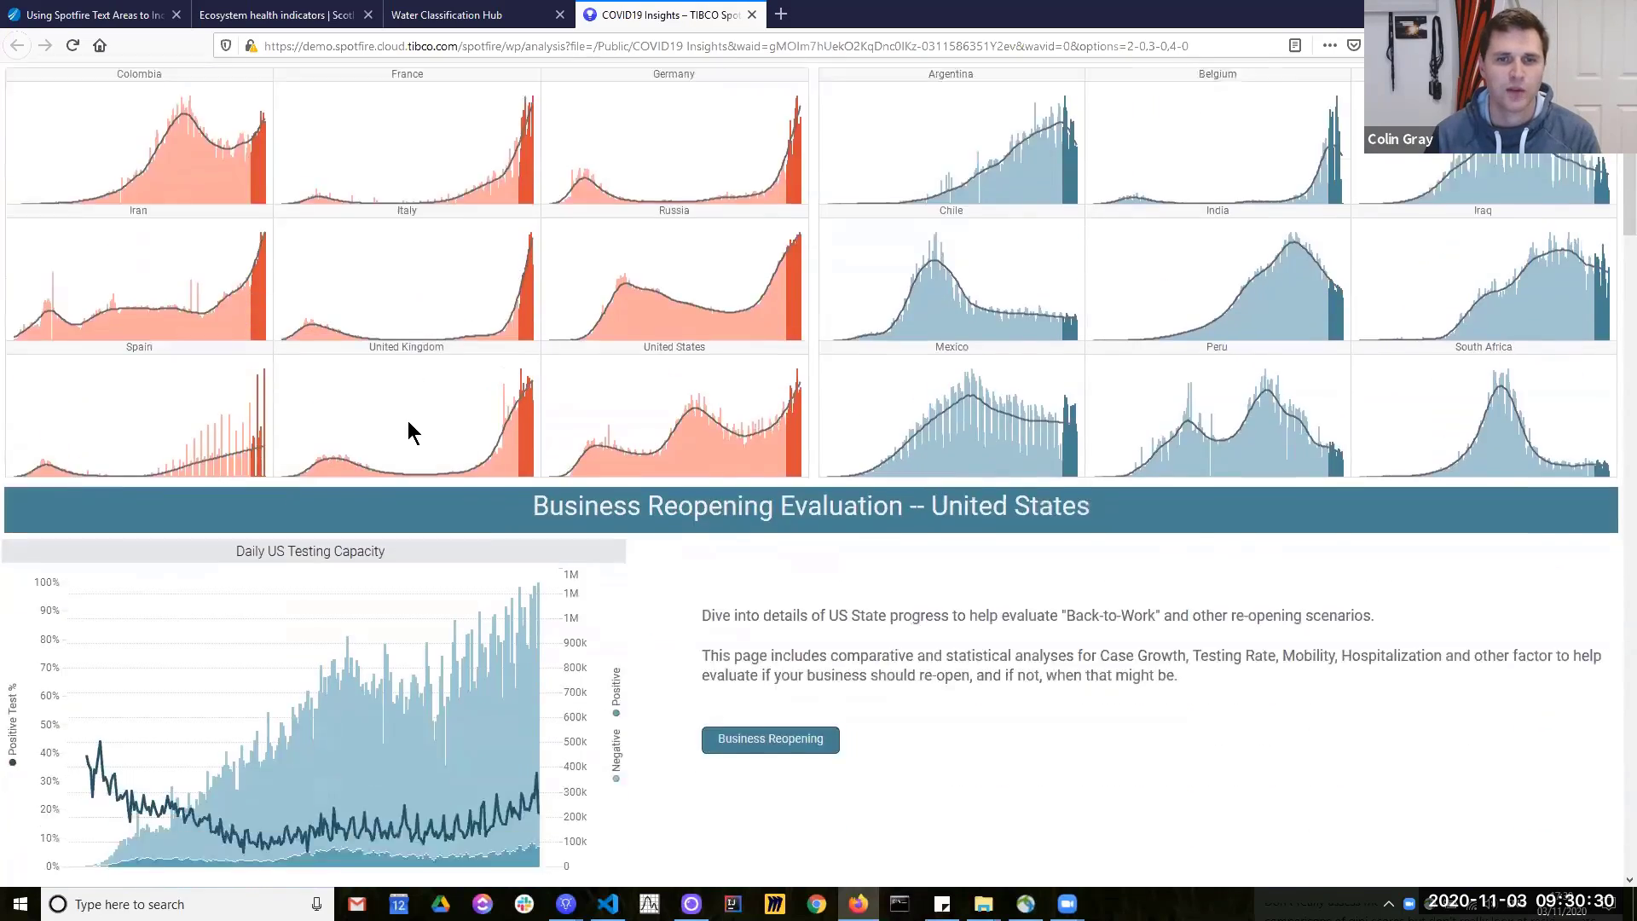
{"action": "scroll", "coordinate": [410, 422], "scroll_direction": "down", "scroll_amount": 15}
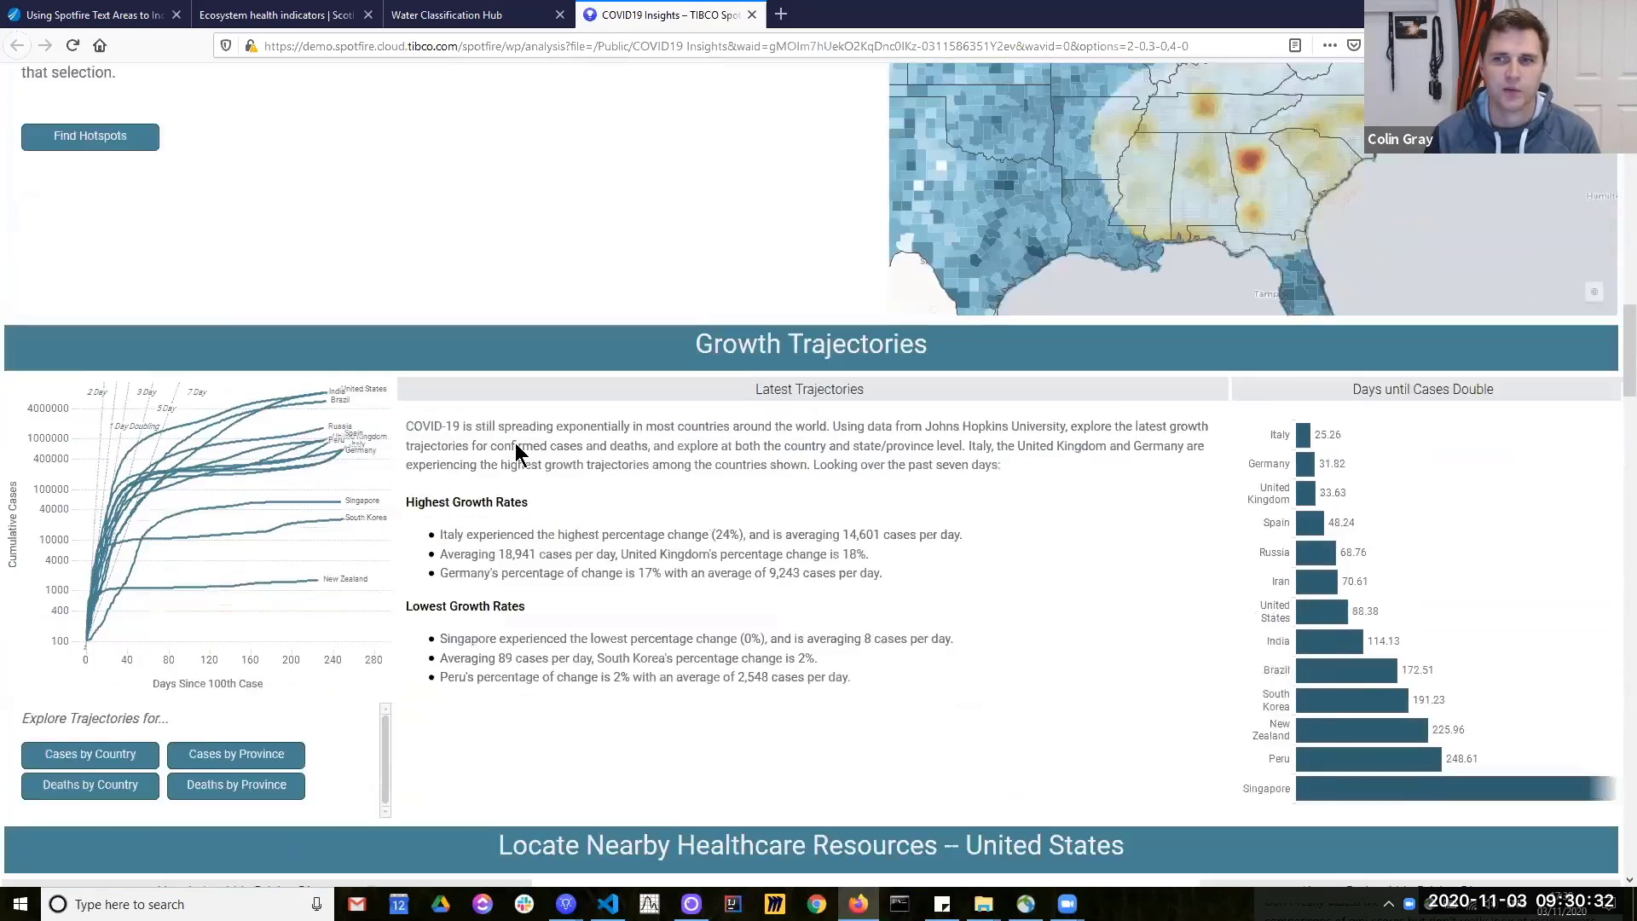
Step: Look through the rest of the COVID-19 report down to the Release Notes and return to the Global Status Check
{"action": "scroll", "coordinate": [515, 443], "scroll_direction": "down", "scroll_amount": 20}
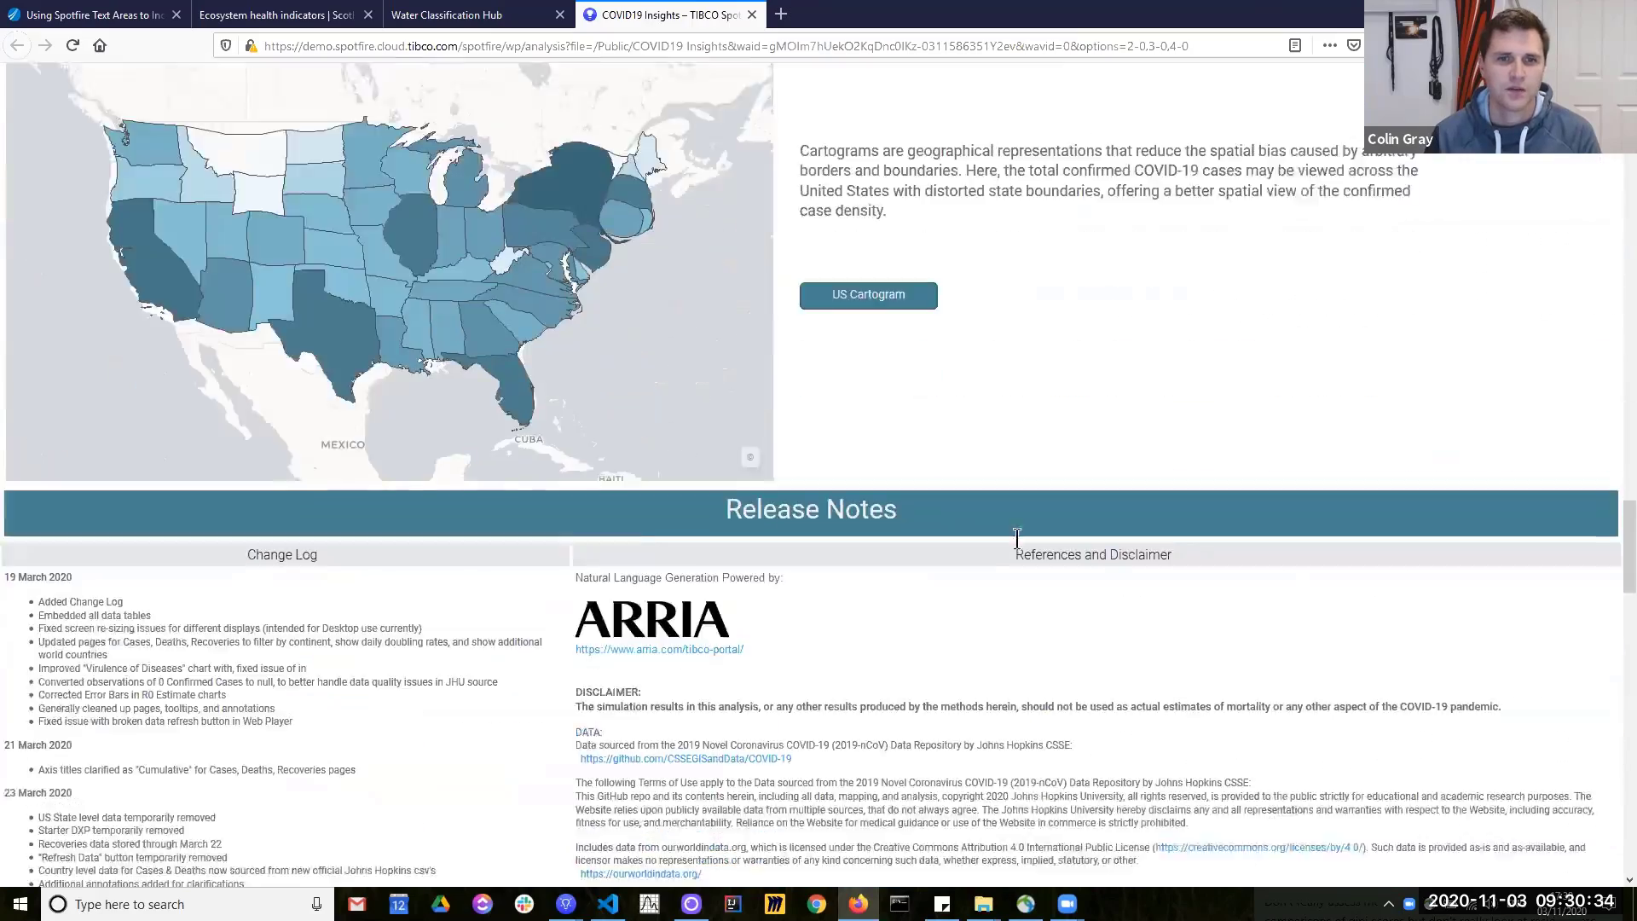
{"action": "scroll", "coordinate": [1614, 719], "scroll_direction": "down", "scroll_amount": 10}
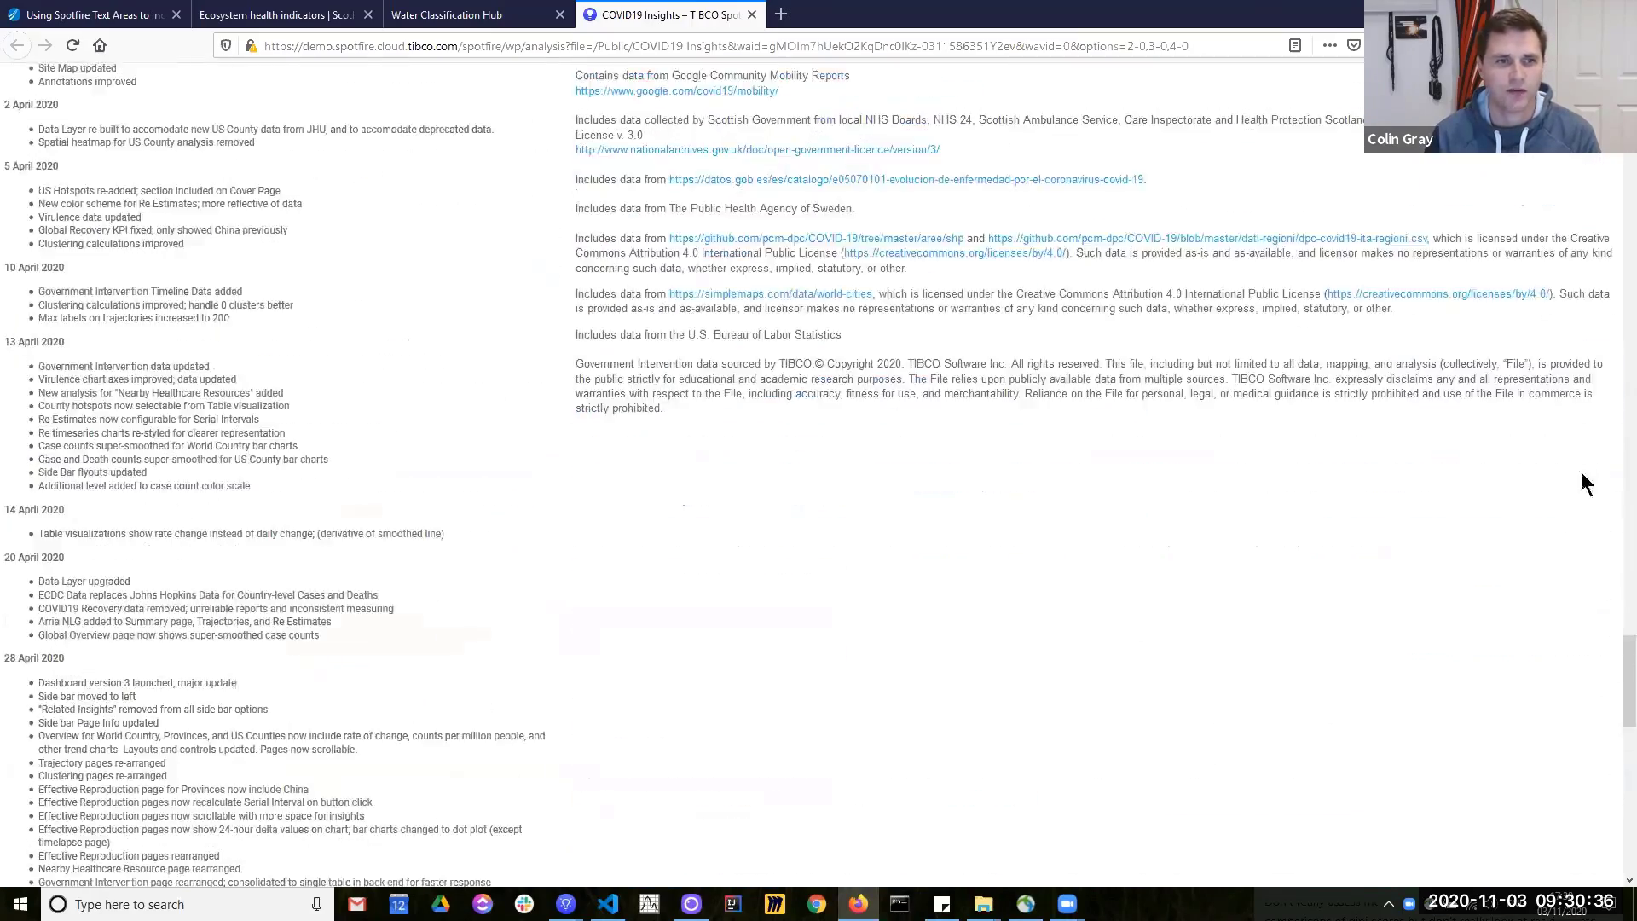
{"action": "scroll", "coordinate": [1570, 398], "scroll_direction": "up", "scroll_amount": 20}
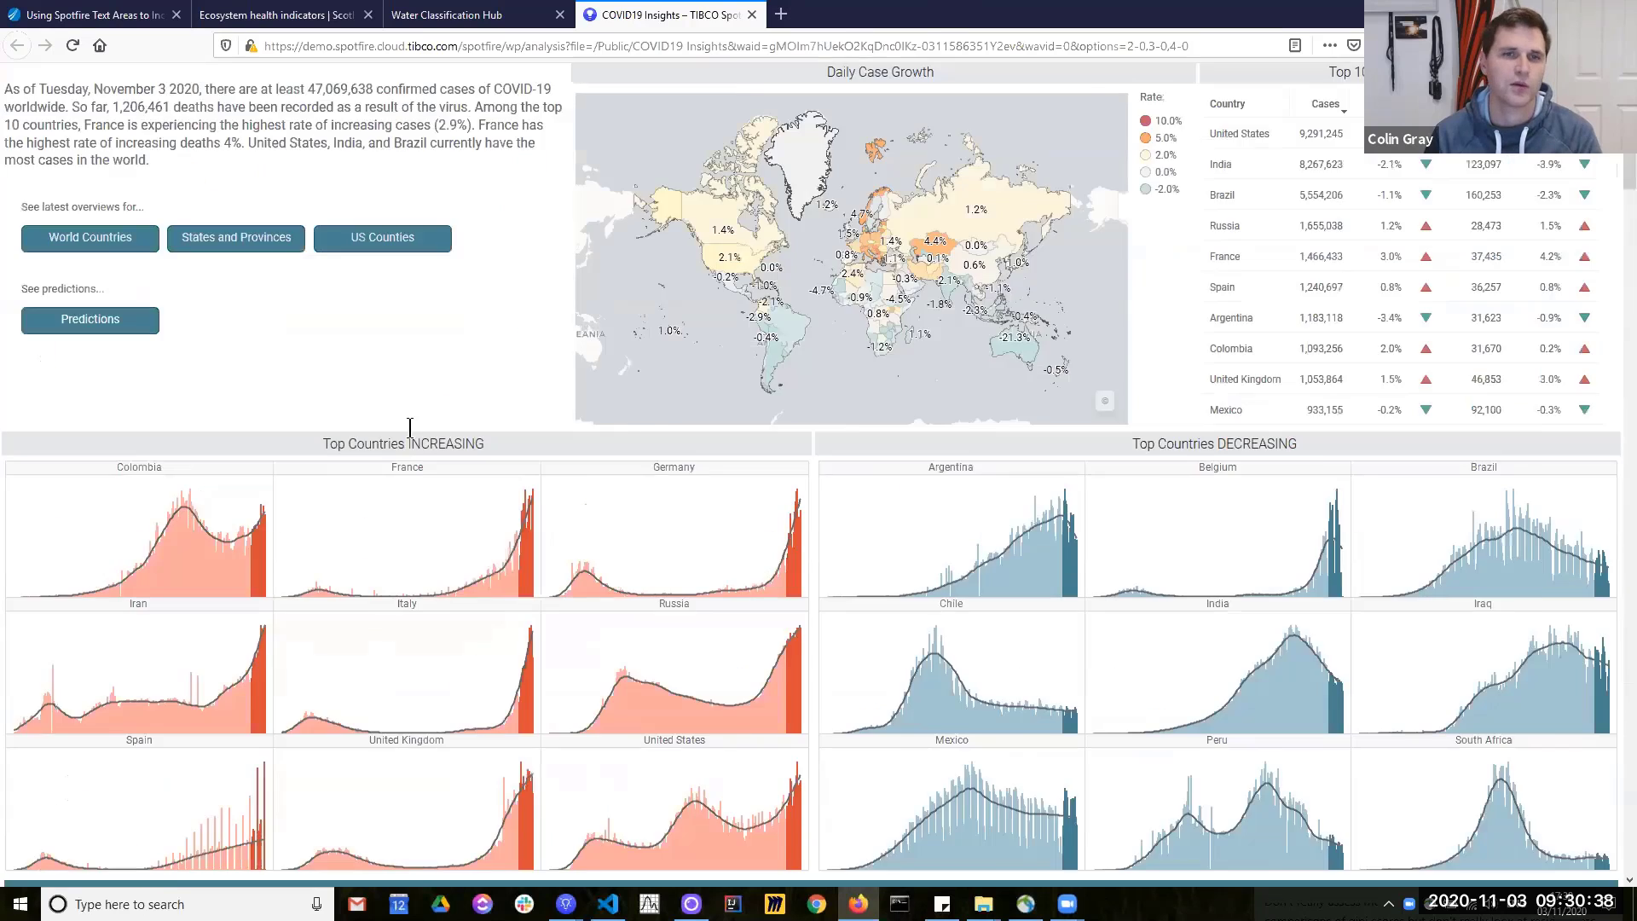
{"action": "scroll", "coordinate": [410, 469], "scroll_direction": "down", "scroll_amount": 3}
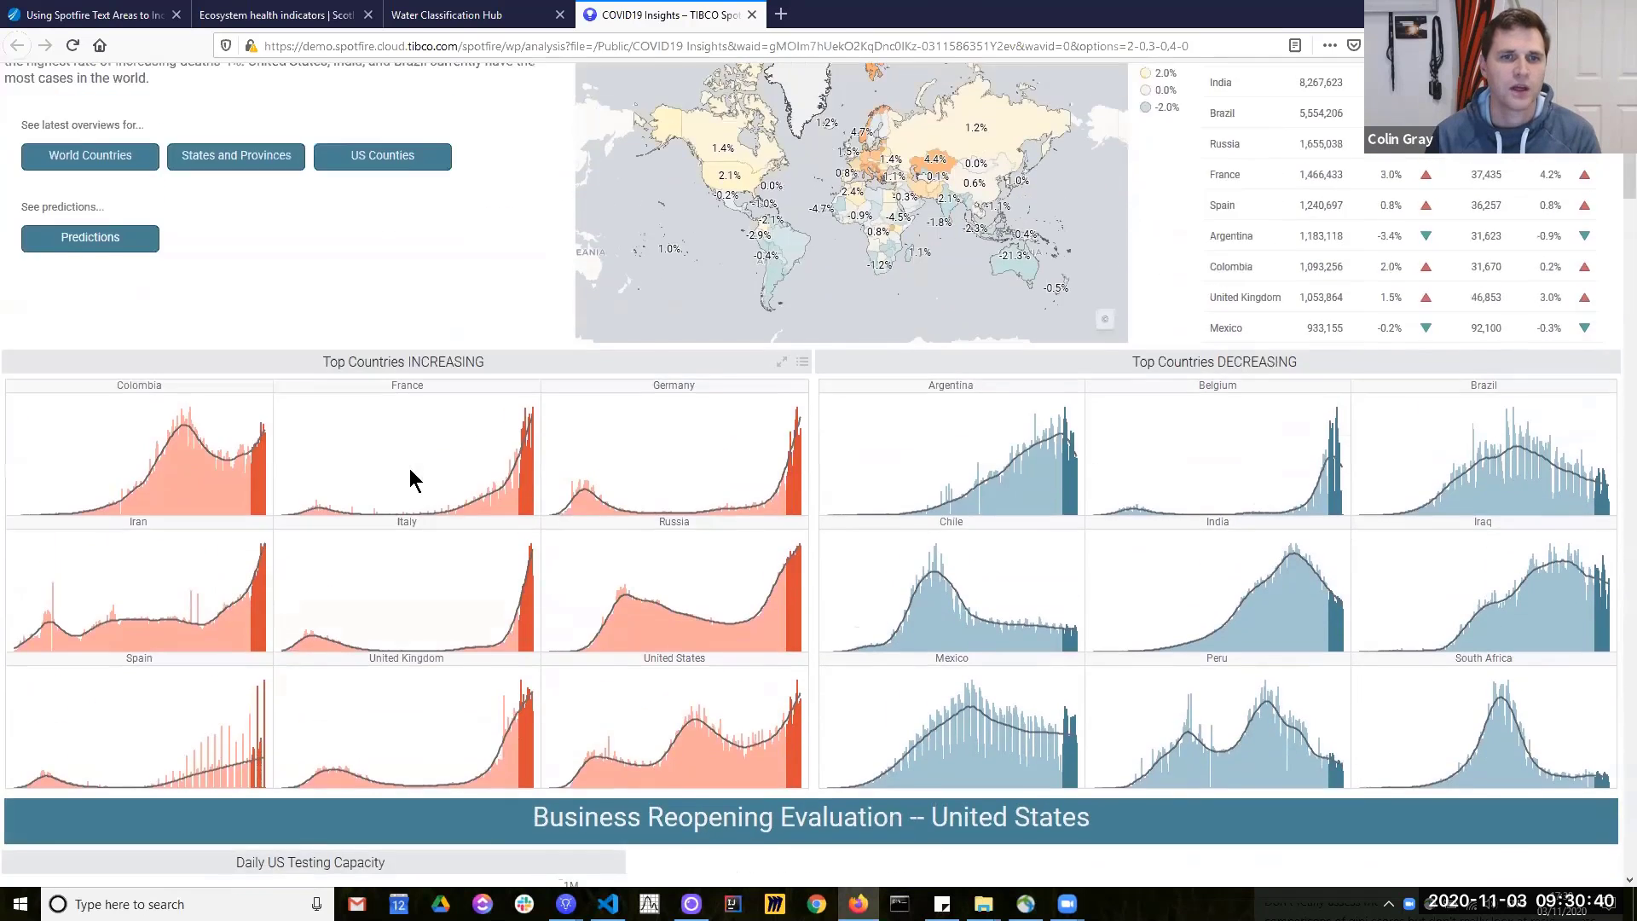
{"action": "scroll", "coordinate": [409, 468], "scroll_direction": "up", "scroll_amount": 3}
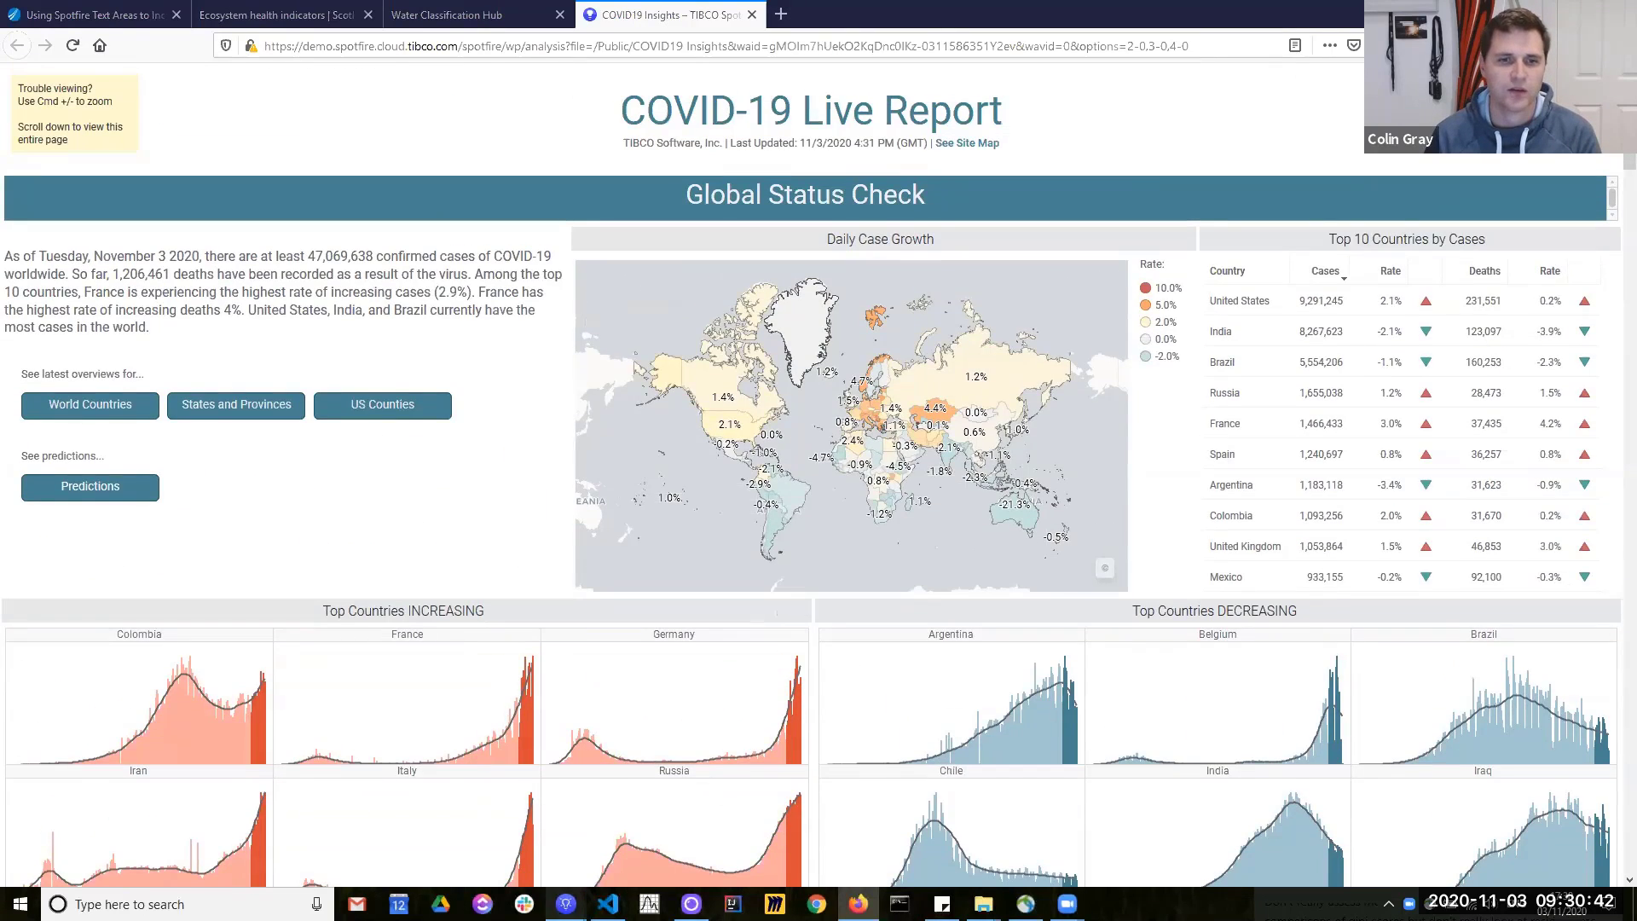
Step: Switch to the Text Area CSS Optimisations analysis in Spotfire and set the Demo page to a fixed size for heights less than 3000
{"action": "mouse_move", "coordinate": [565, 904]}
{"action": "left_click", "coordinate": [498, 853]}
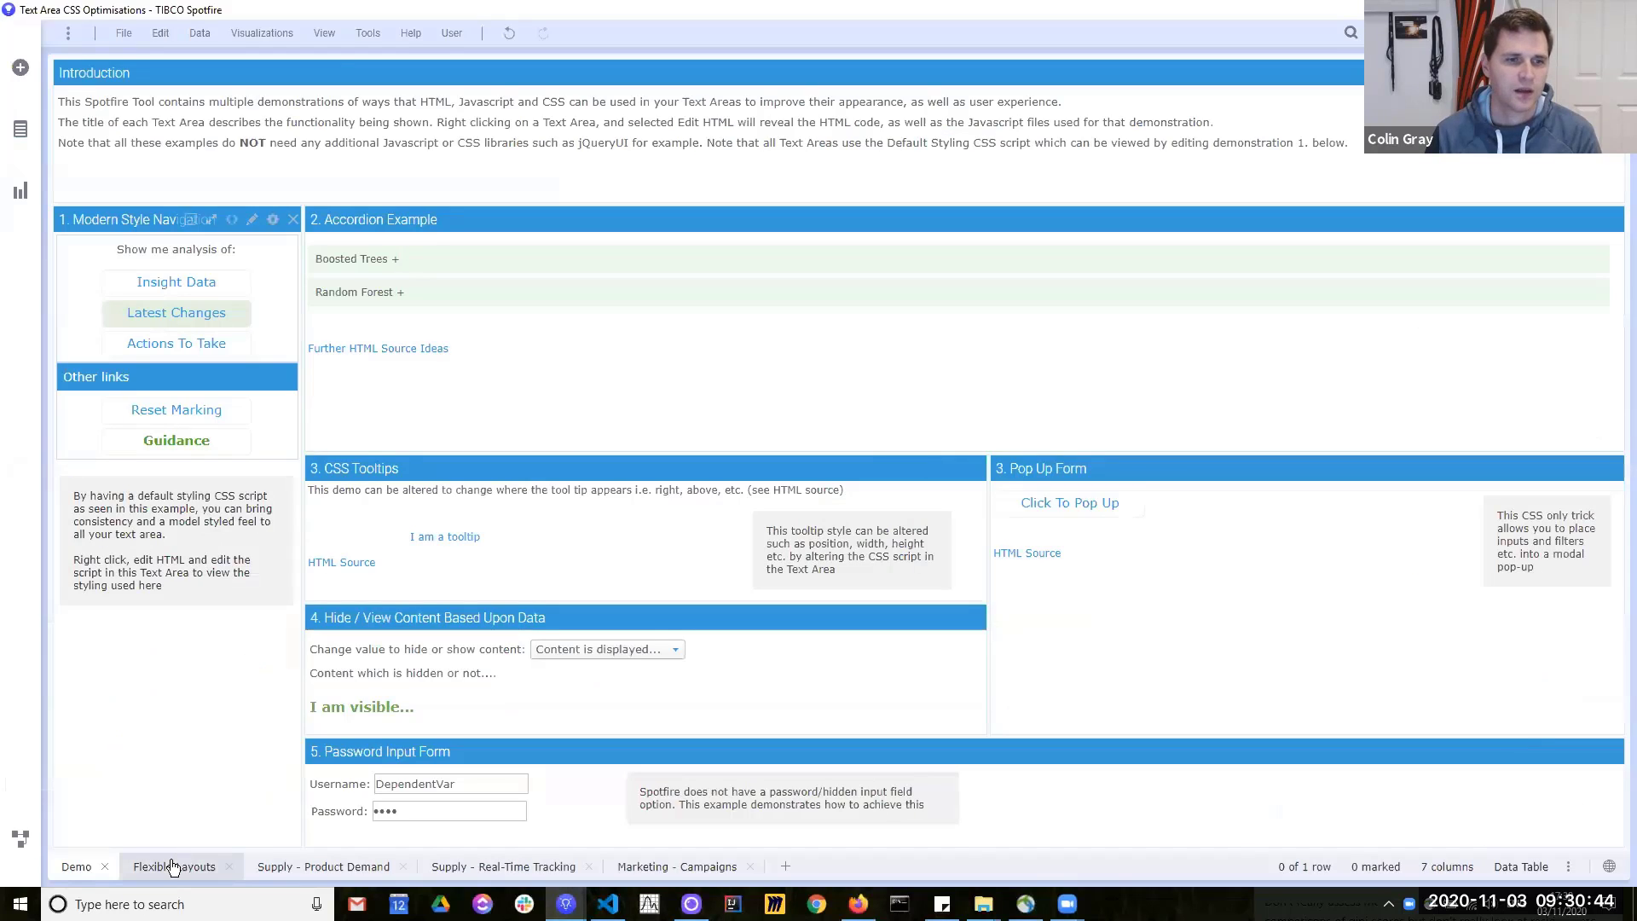
{"action": "right_click", "coordinate": [90, 864]}
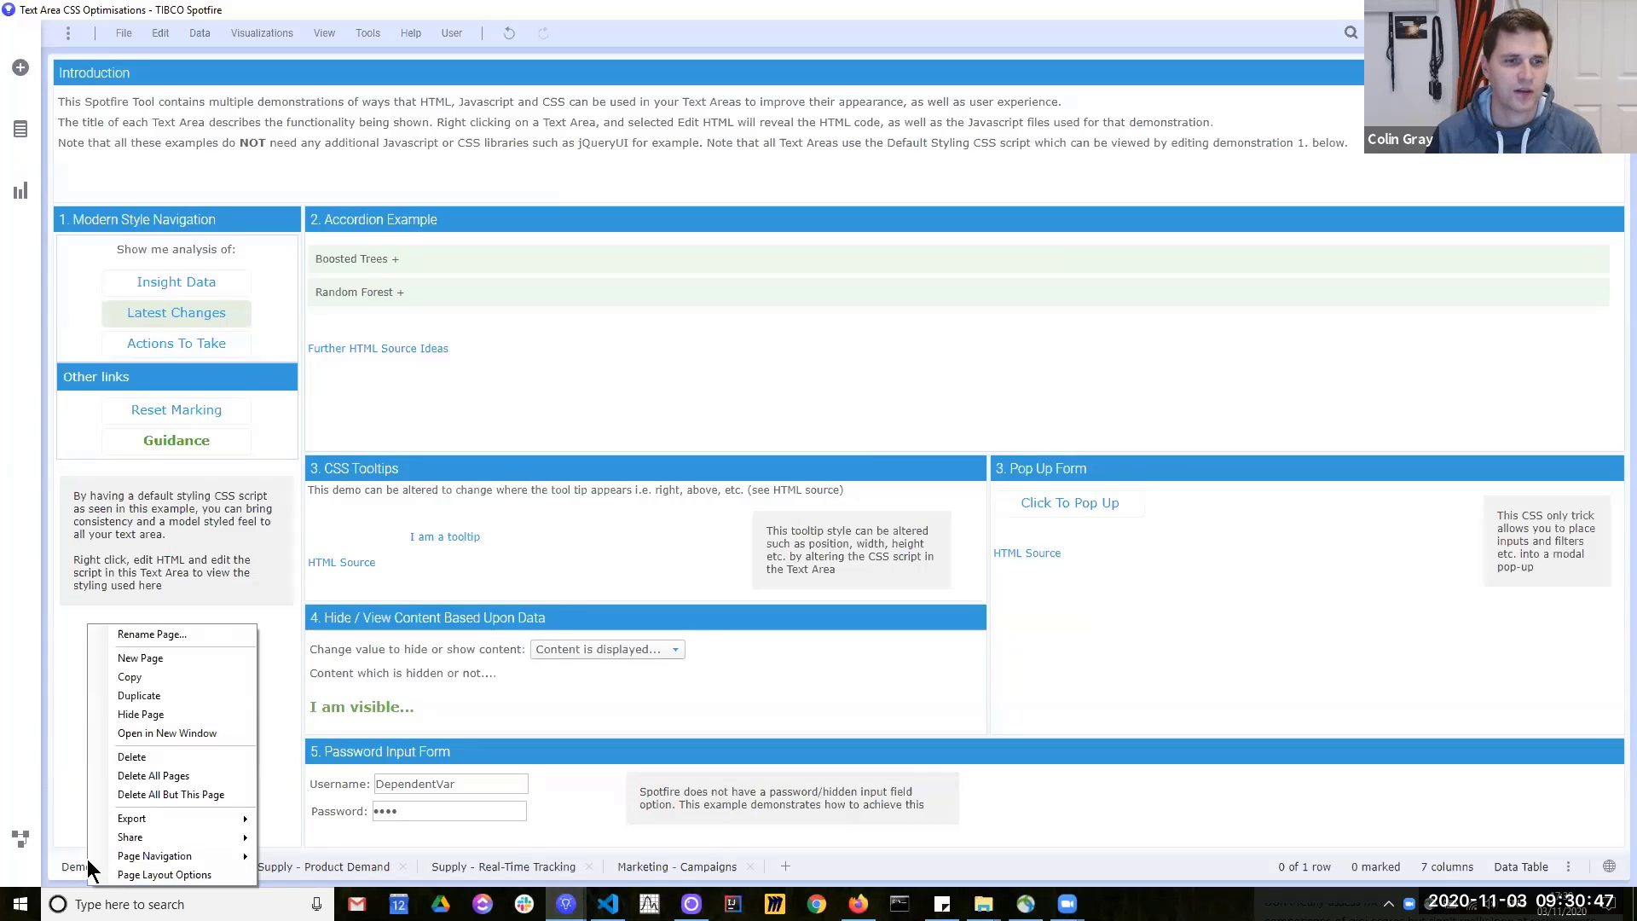
{"action": "left_click", "coordinate": [164, 875]}
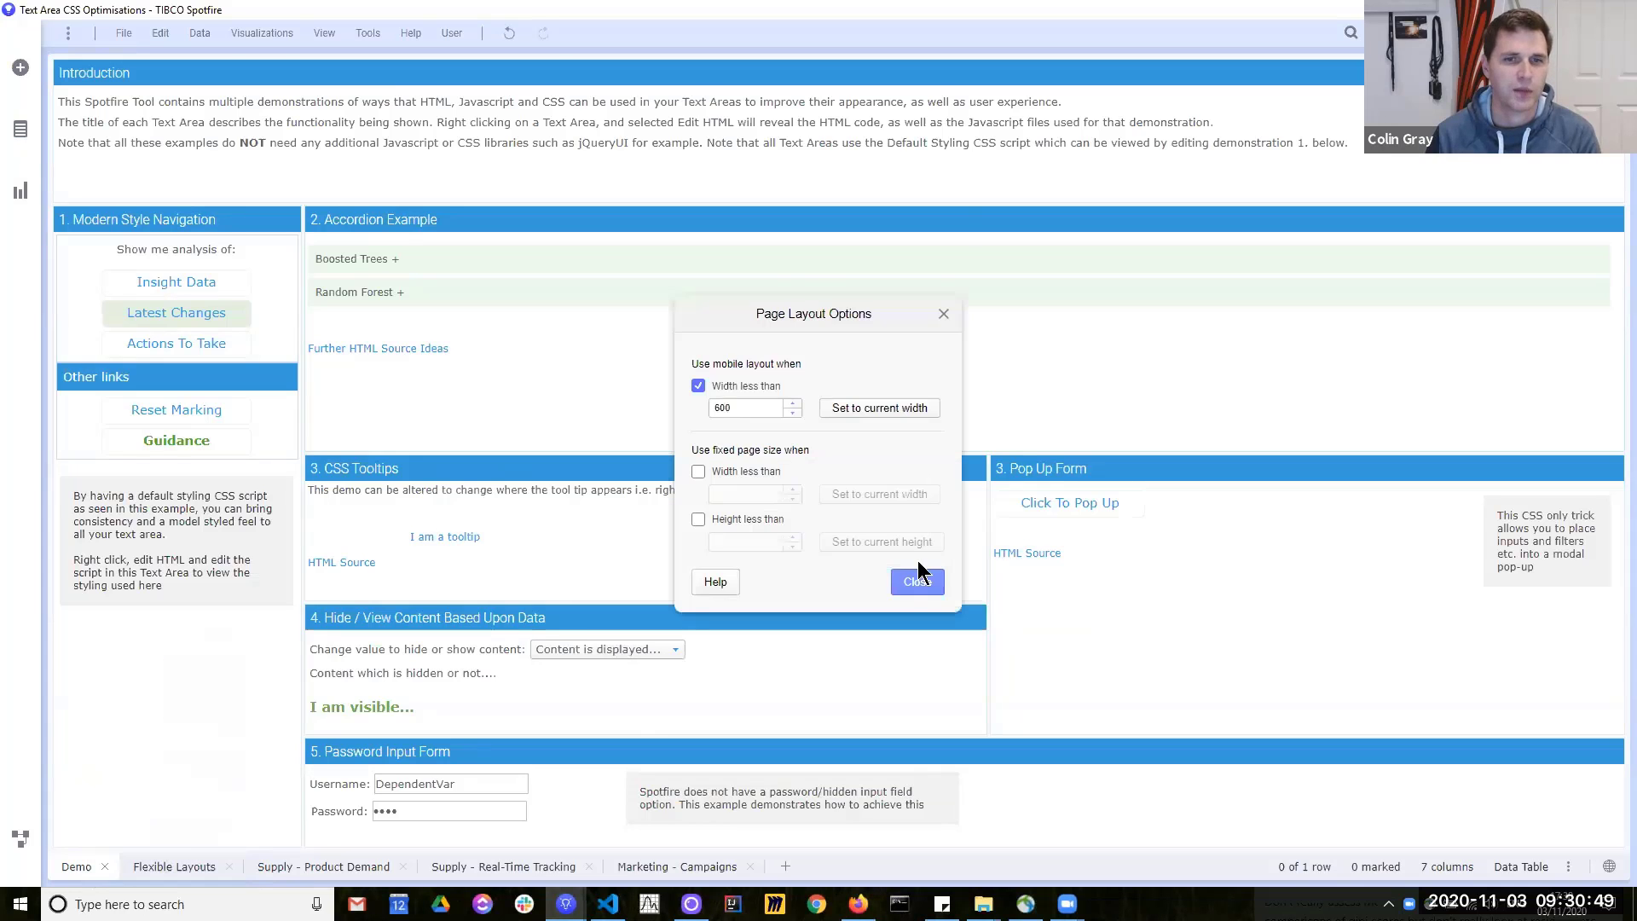
{"action": "left_click", "coordinate": [740, 542]}
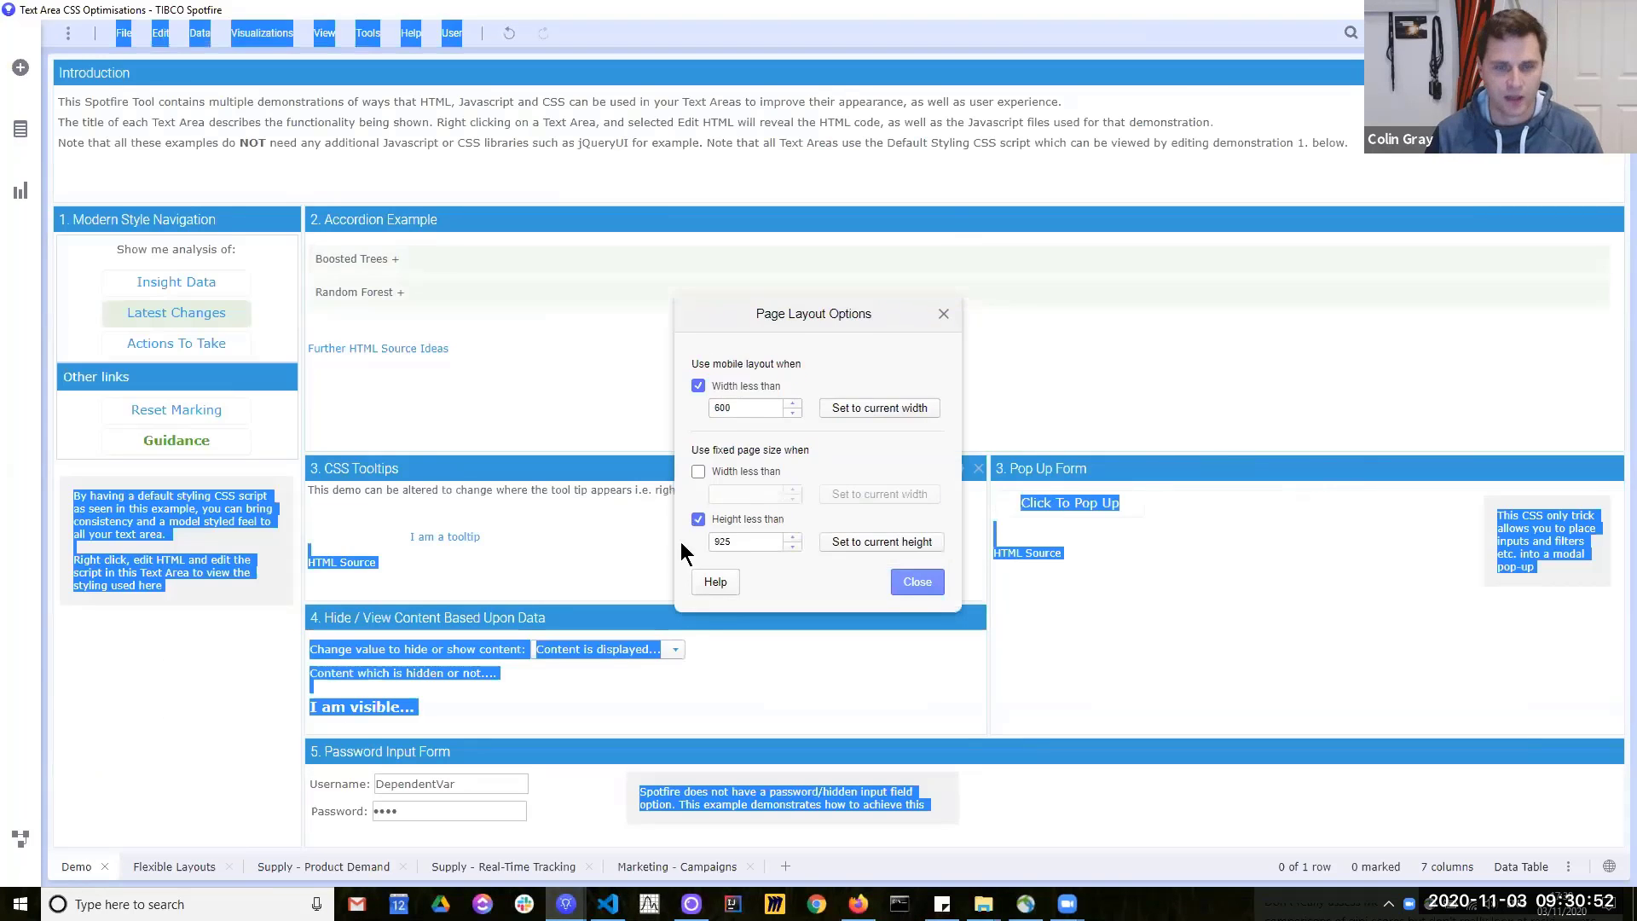
{"action": "left_click_drag", "start_coordinate": [714, 540], "coordinate": [796, 554]}
{"action": "type", "text": "3000"}
{"action": "left_click", "coordinate": [910, 588]}
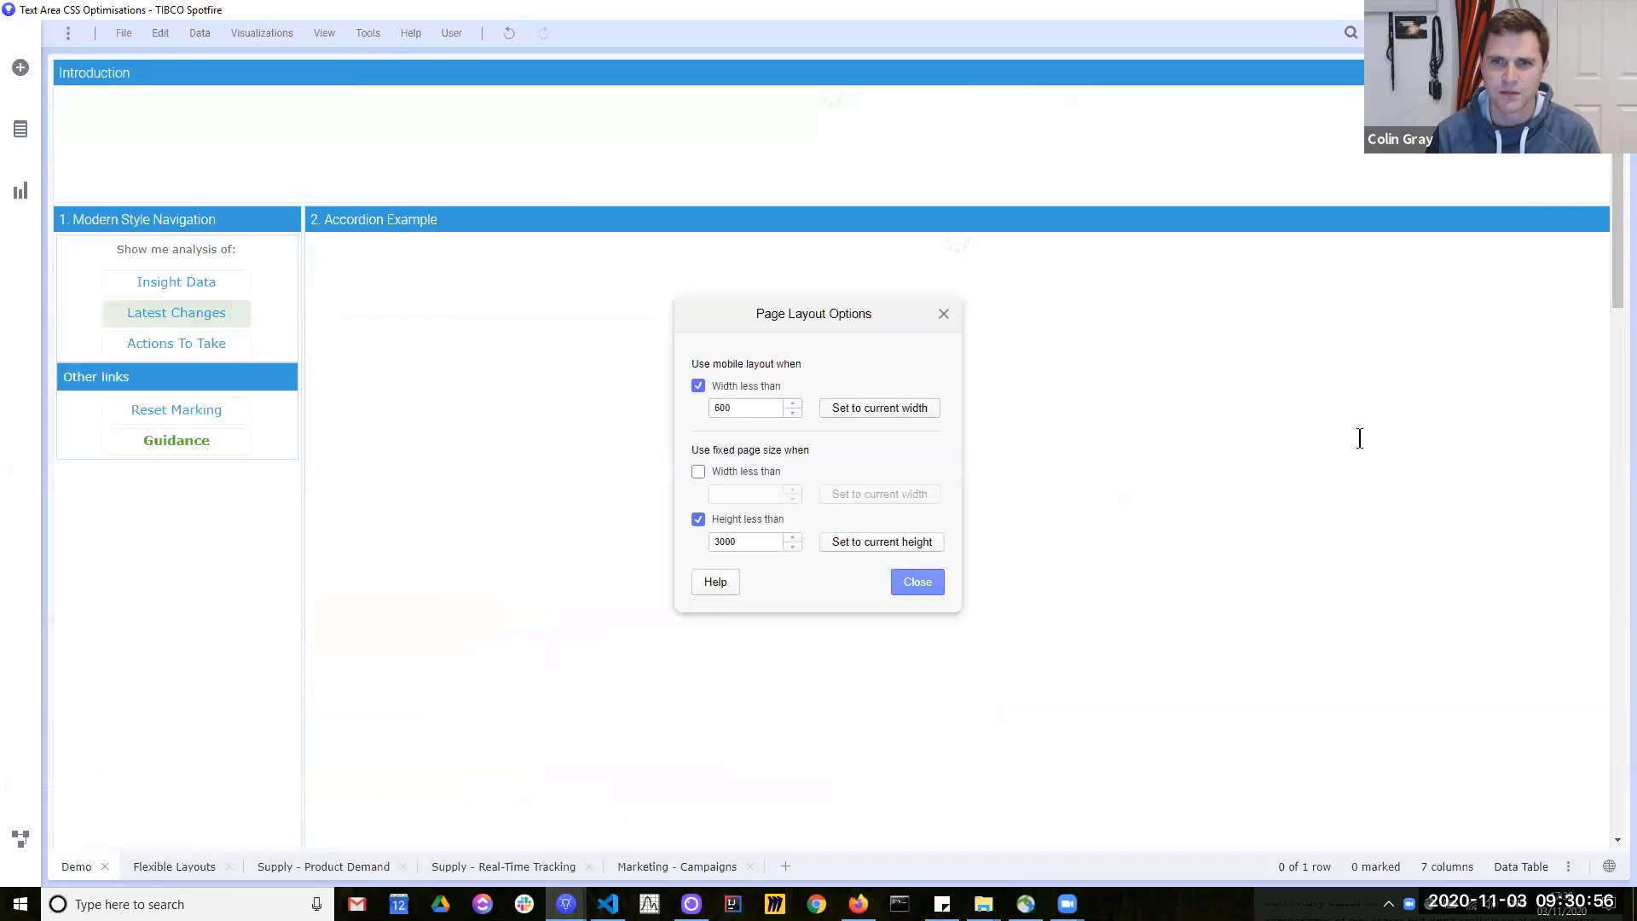
Step: Check the lengthened Demo page, turn off its fixed height option and close the page layout options
{"action": "left_click_drag", "start_coordinate": [1617, 239], "coordinate": [1613, 158]}
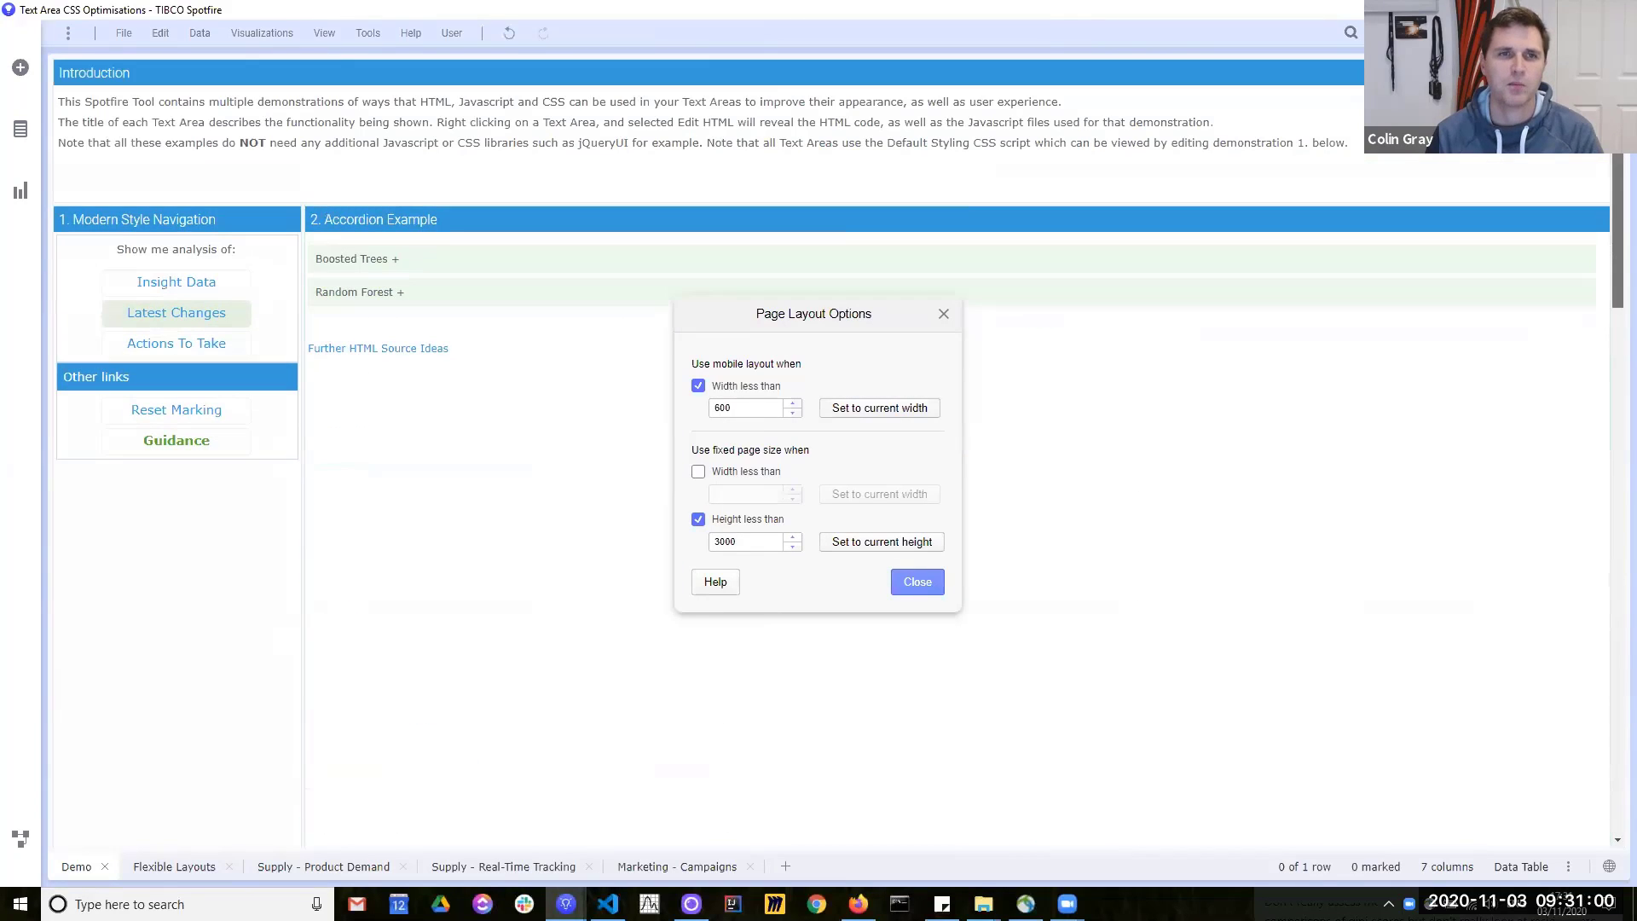
{"action": "left_click", "coordinate": [745, 528]}
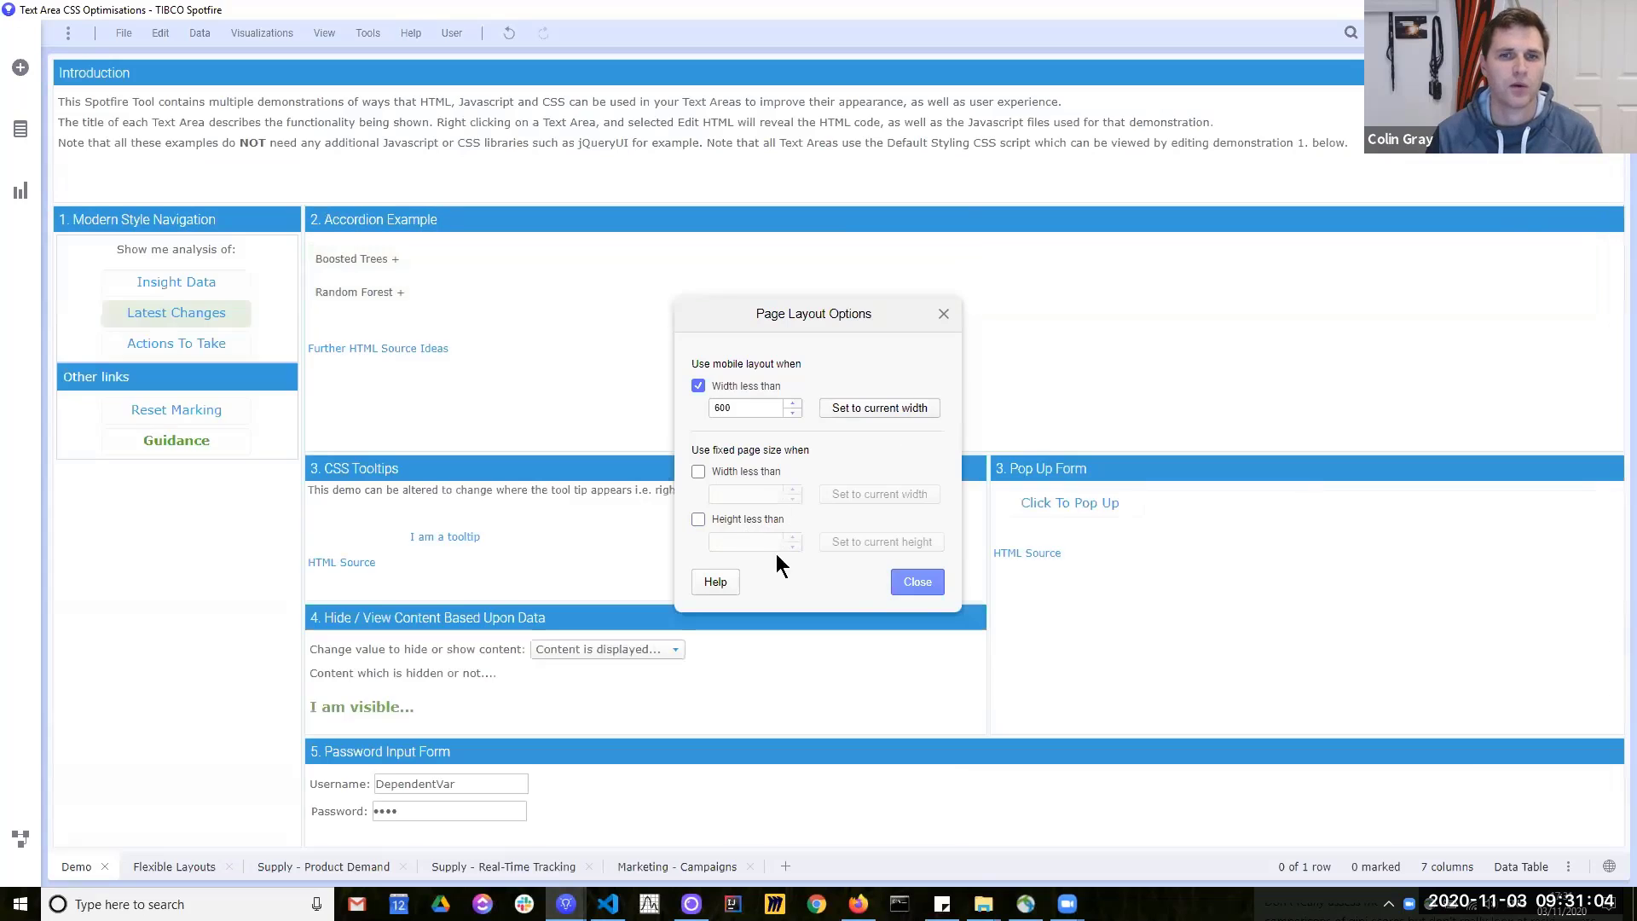
{"action": "left_click", "coordinate": [917, 583]}
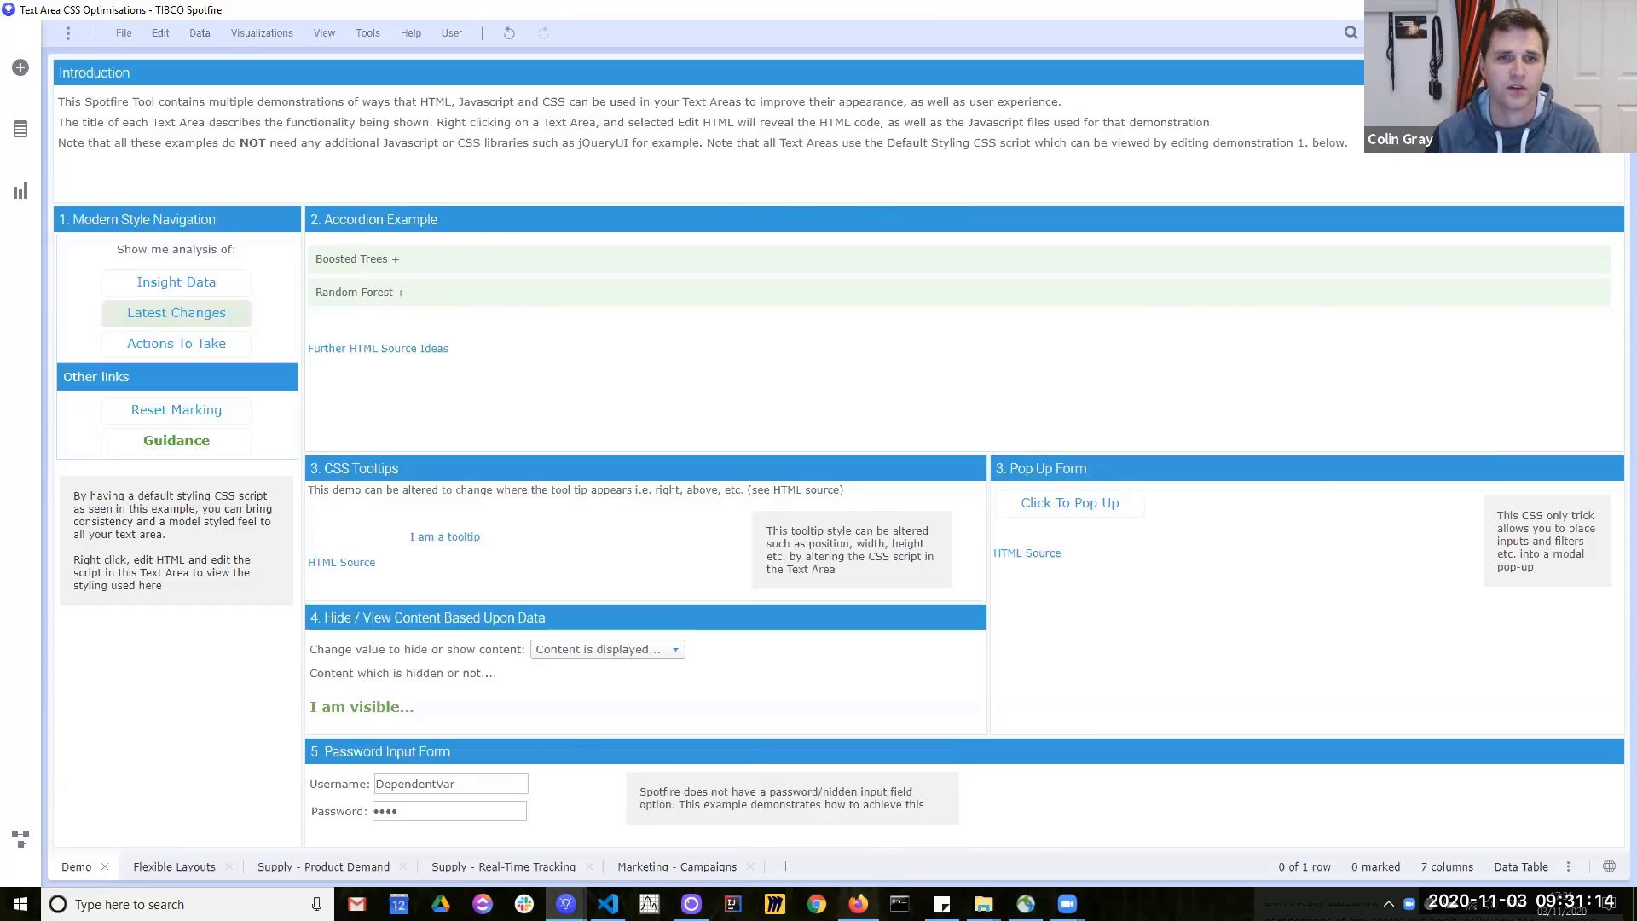
Step: Switch back to the COVID-19 Live Report and review its long layout past Analyze Outbreak Hotspots and back to the beginning
{"action": "left_click", "coordinate": [857, 904]}
{"action": "scroll", "coordinate": [447, 432], "scroll_direction": "down", "scroll_amount": 5}
{"action": "scroll", "coordinate": [446, 432], "scroll_direction": "down", "scroll_amount": 15}
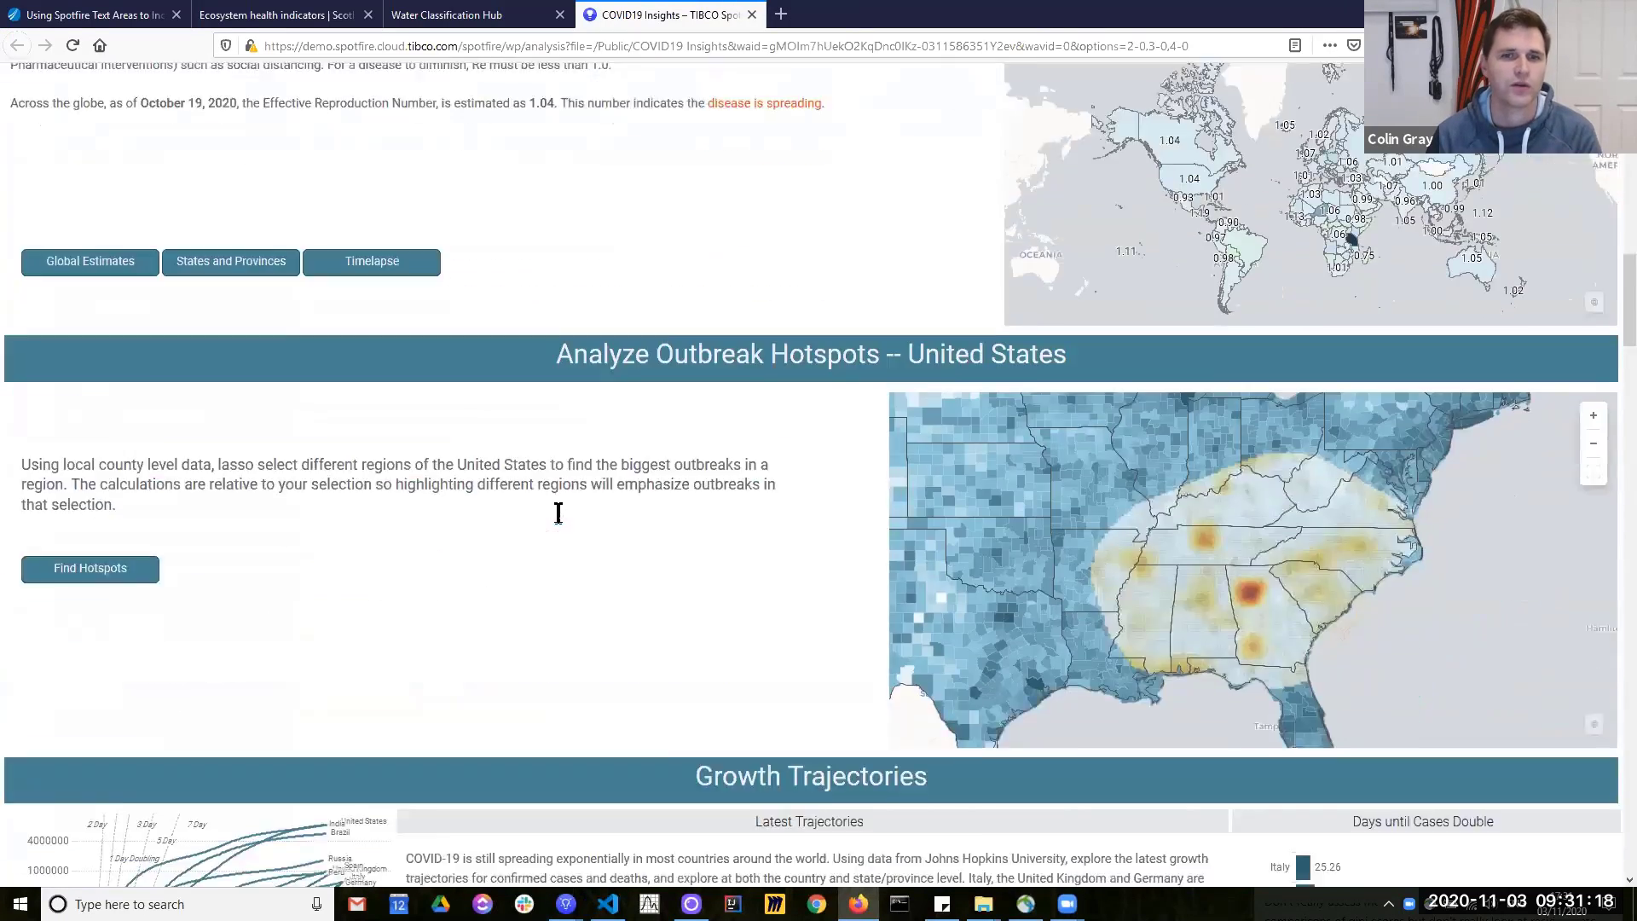
{"action": "scroll", "coordinate": [646, 530], "scroll_direction": "down", "scroll_amount": 8}
{"action": "scroll", "coordinate": [646, 531], "scroll_direction": "up", "scroll_amount": 8}
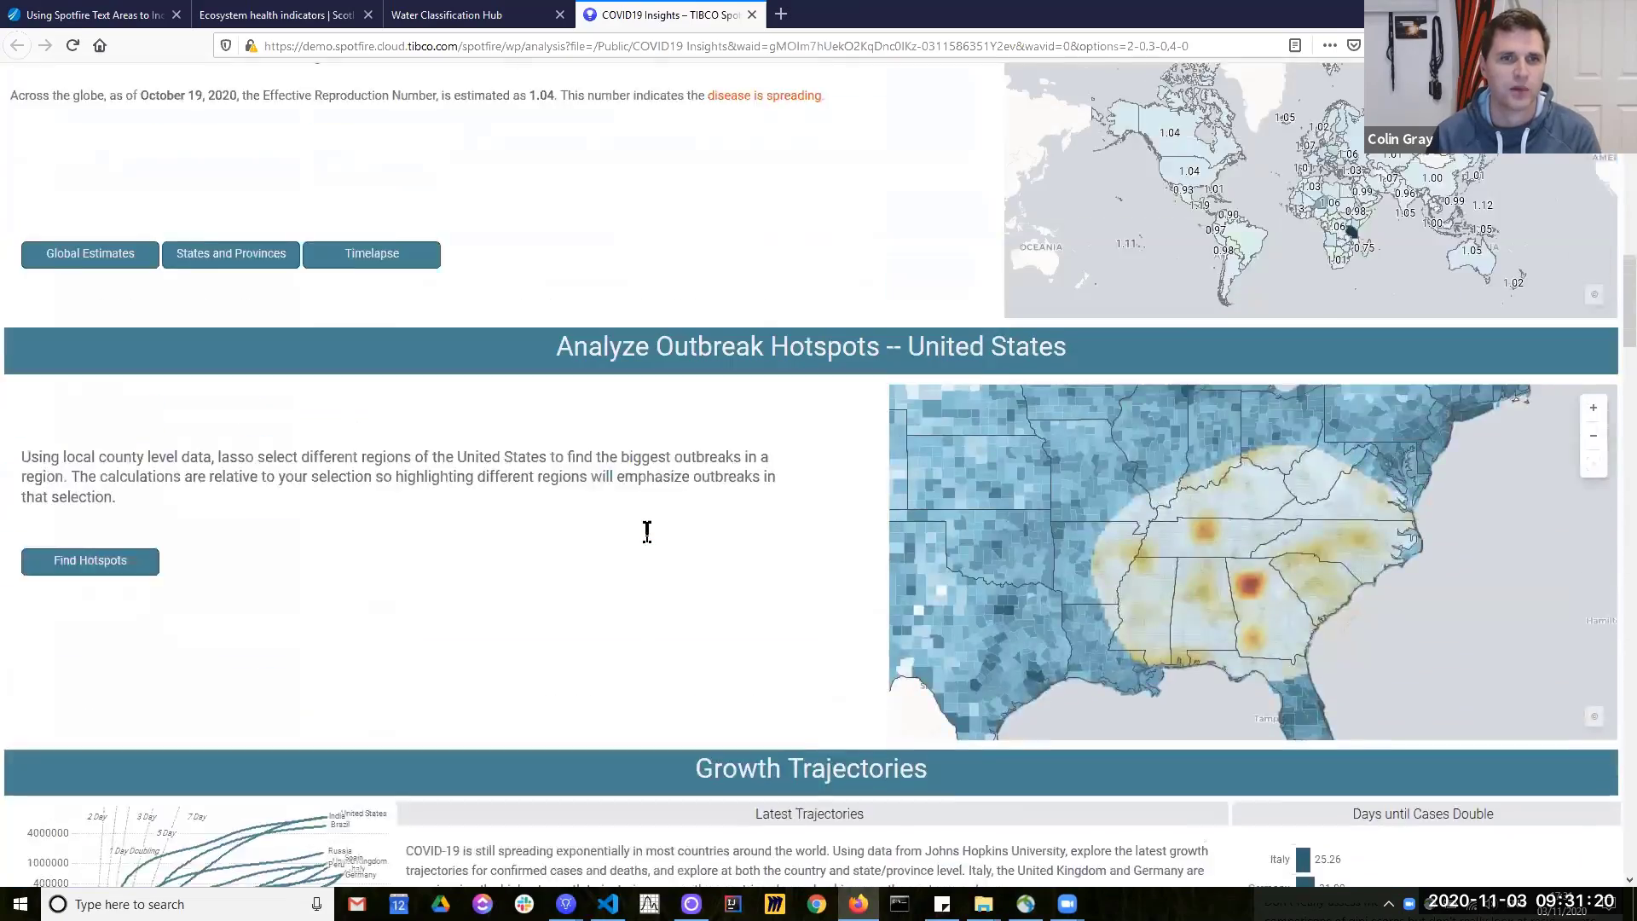
{"action": "scroll", "coordinate": [647, 530], "scroll_direction": "up", "scroll_amount": 1}
{"action": "scroll", "coordinate": [368, 530], "scroll_direction": "up", "scroll_amount": 20}
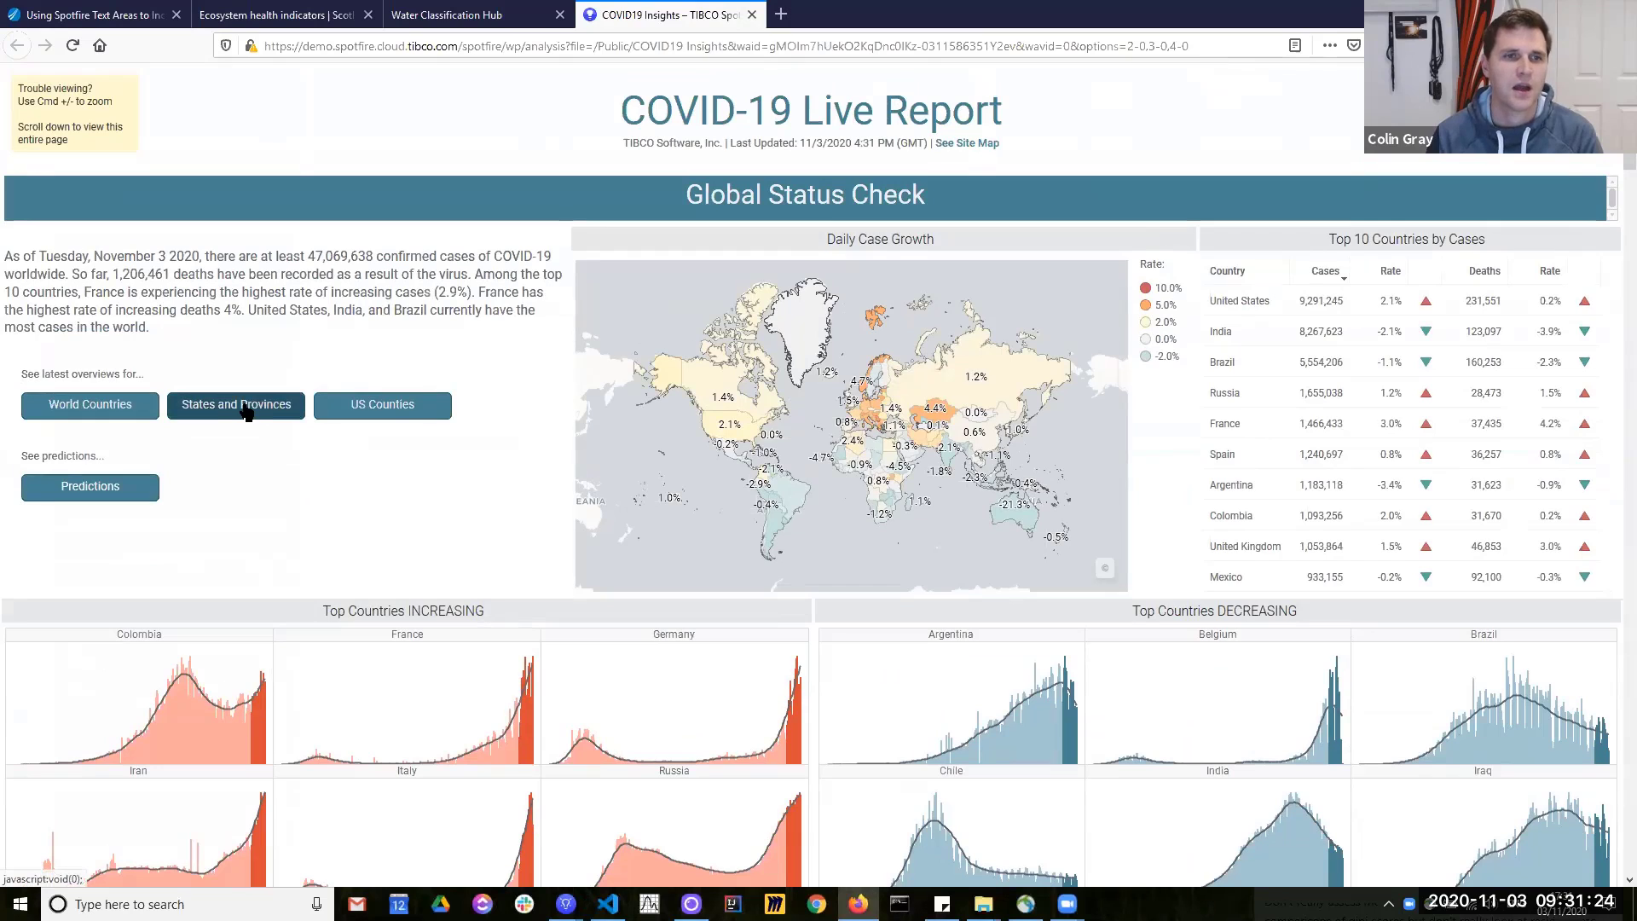
Step: View the States and Provinces overview with its case maps, and go back to the report's home page
{"action": "left_click", "coordinate": [248, 413]}
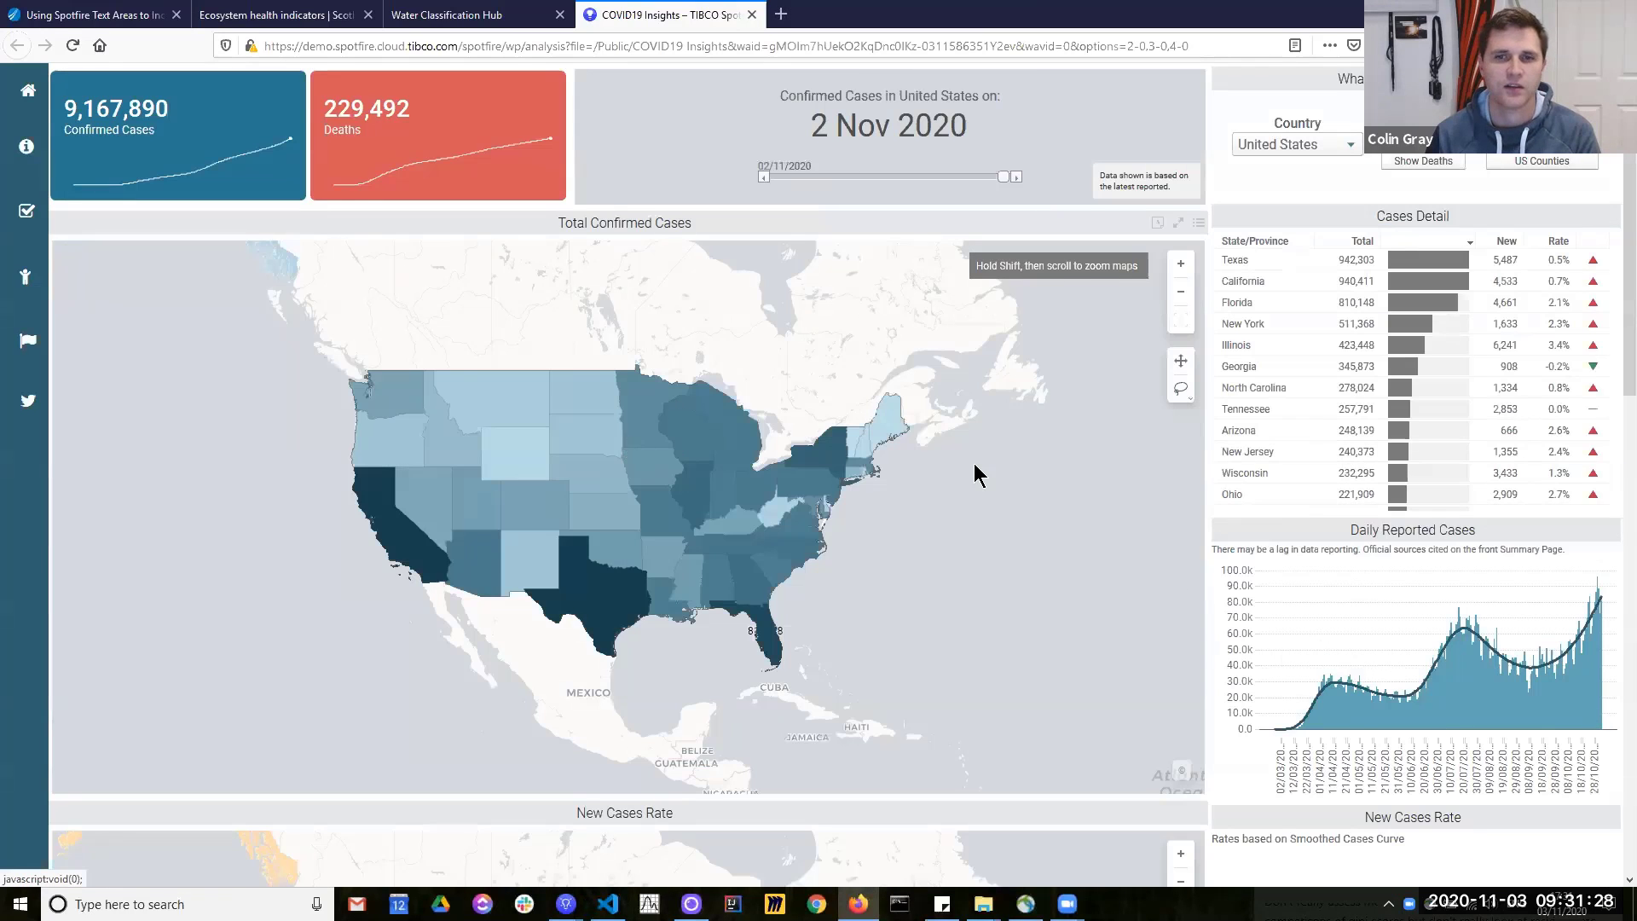
{"action": "scroll", "coordinate": [977, 463], "scroll_direction": "down", "scroll_amount": 10}
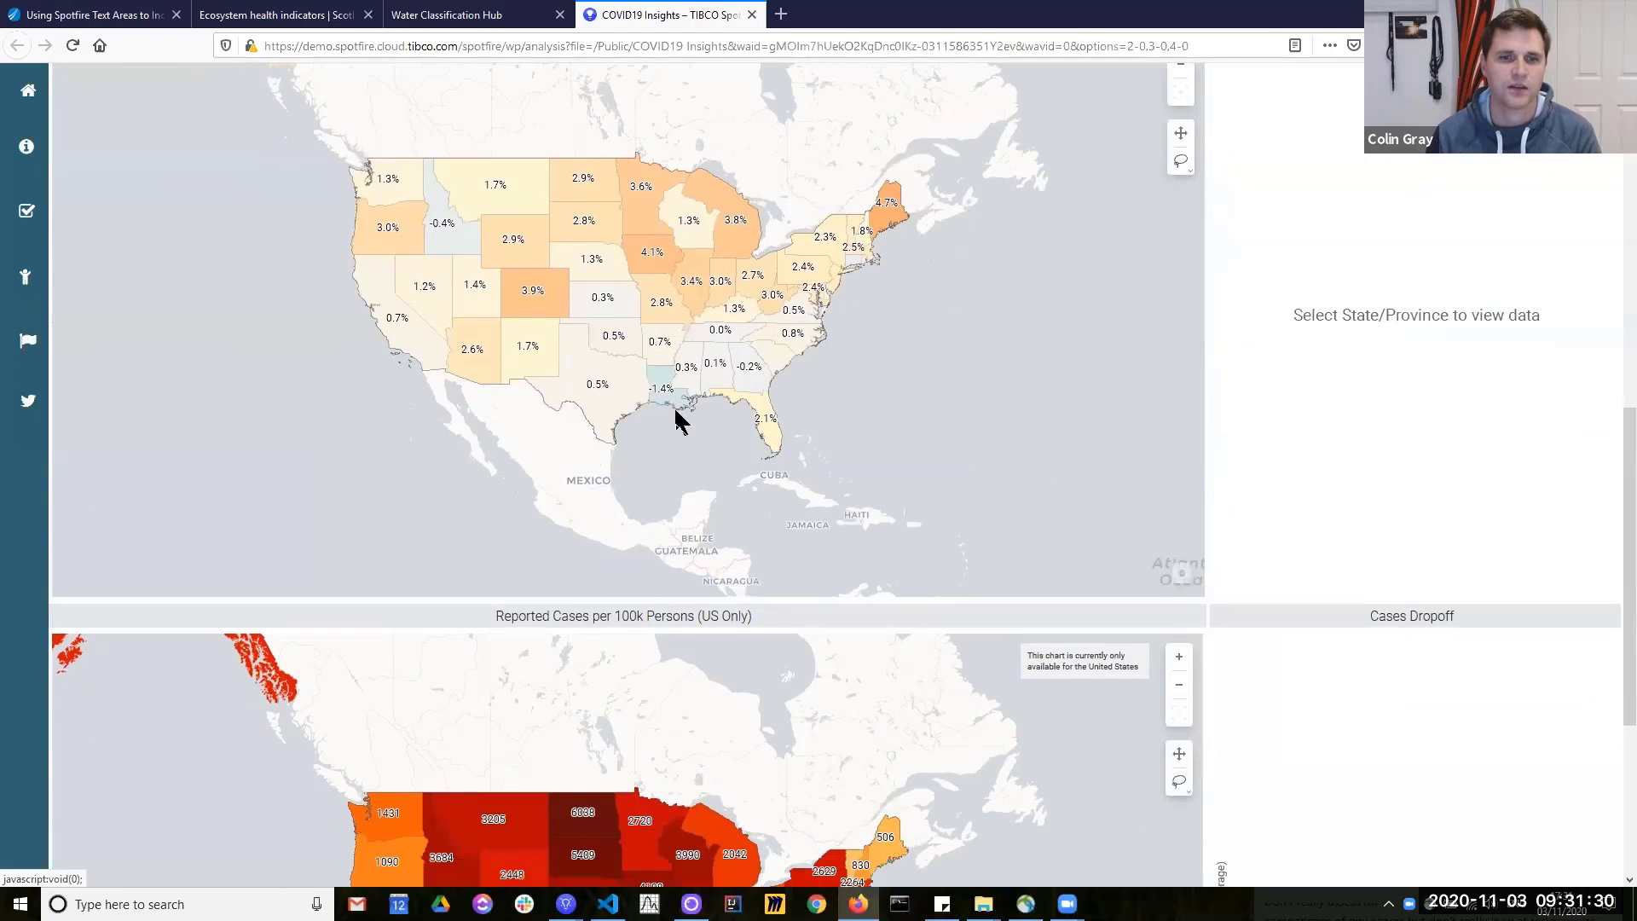
{"action": "scroll", "coordinate": [675, 409], "scroll_direction": "down", "scroll_amount": 4}
{"action": "scroll", "coordinate": [687, 529], "scroll_direction": "up", "scroll_amount": 6}
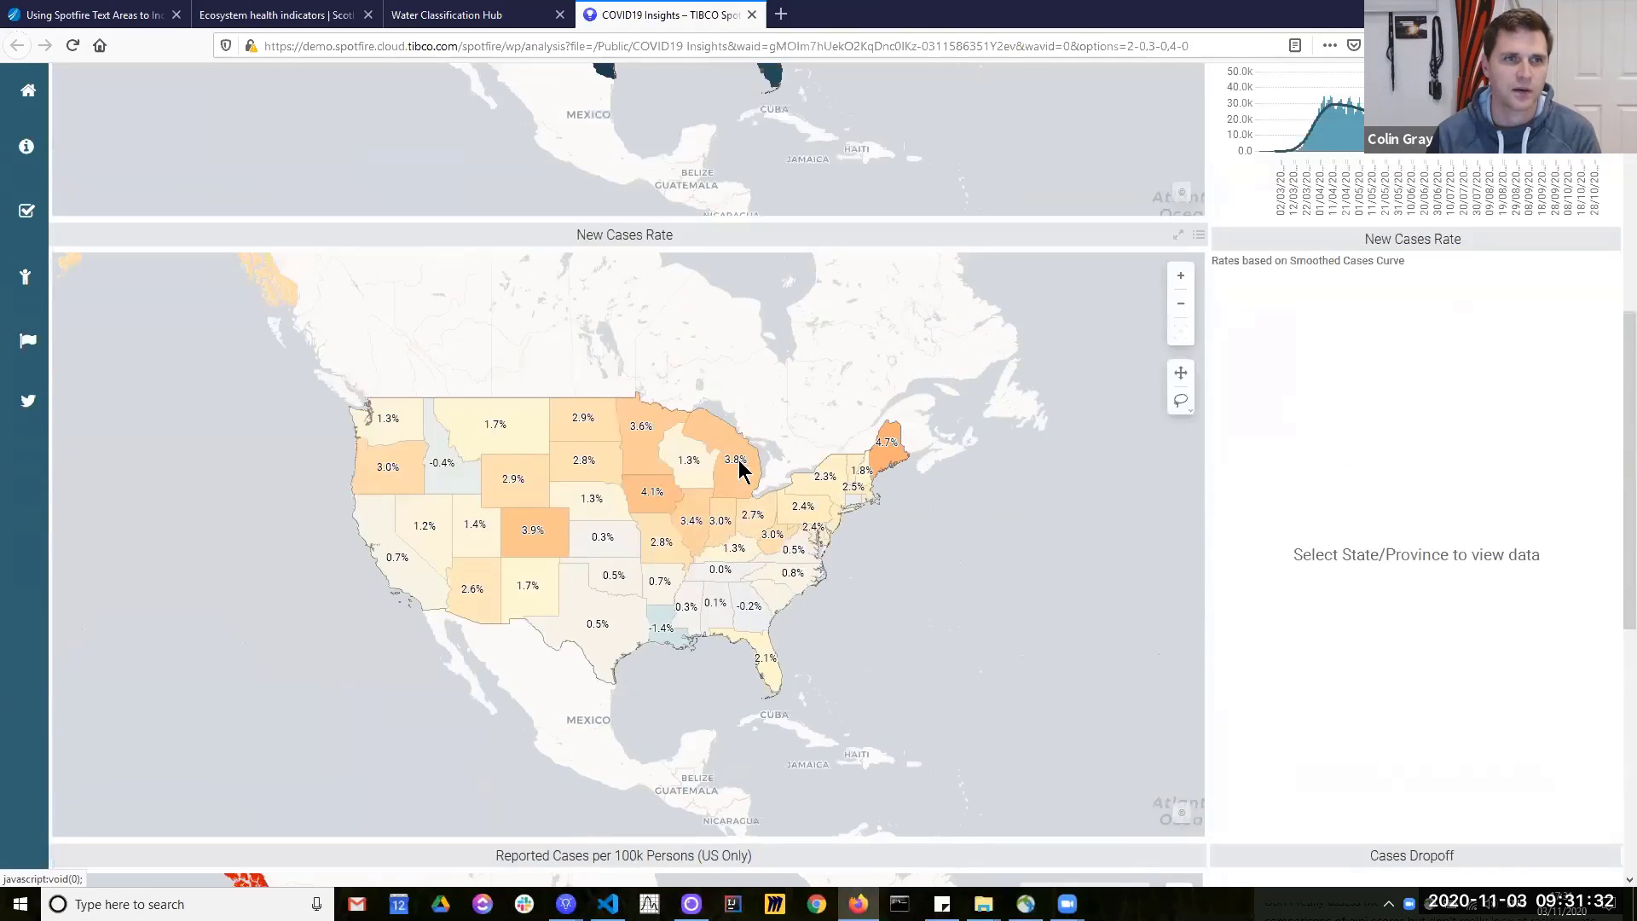
{"action": "scroll", "coordinate": [740, 469], "scroll_direction": "up", "scroll_amount": 8}
{"action": "mouse_move", "coordinate": [39, 196]}
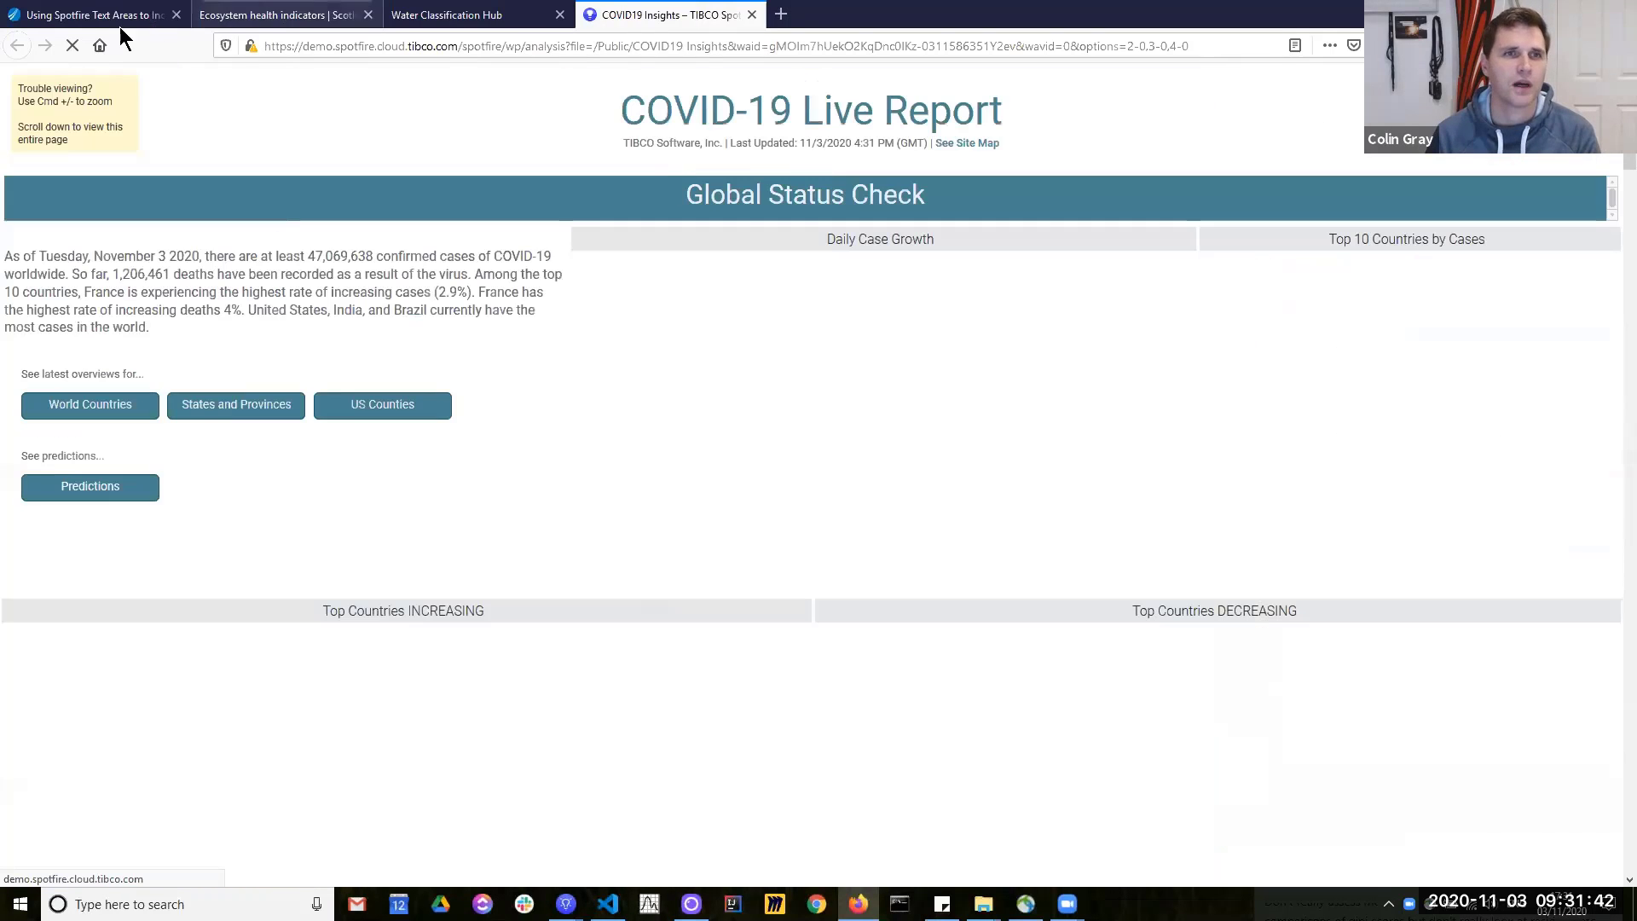
Step: Look at the CSS code in the Spotfire text areas wiki article and return to the COVID-19 report
{"action": "left_click", "coordinate": [98, 19]}
{"action": "scroll", "coordinate": [728, 431], "scroll_direction": "up", "scroll_amount": 10}
{"action": "scroll", "coordinate": [739, 421], "scroll_direction": "up", "scroll_amount": 10}
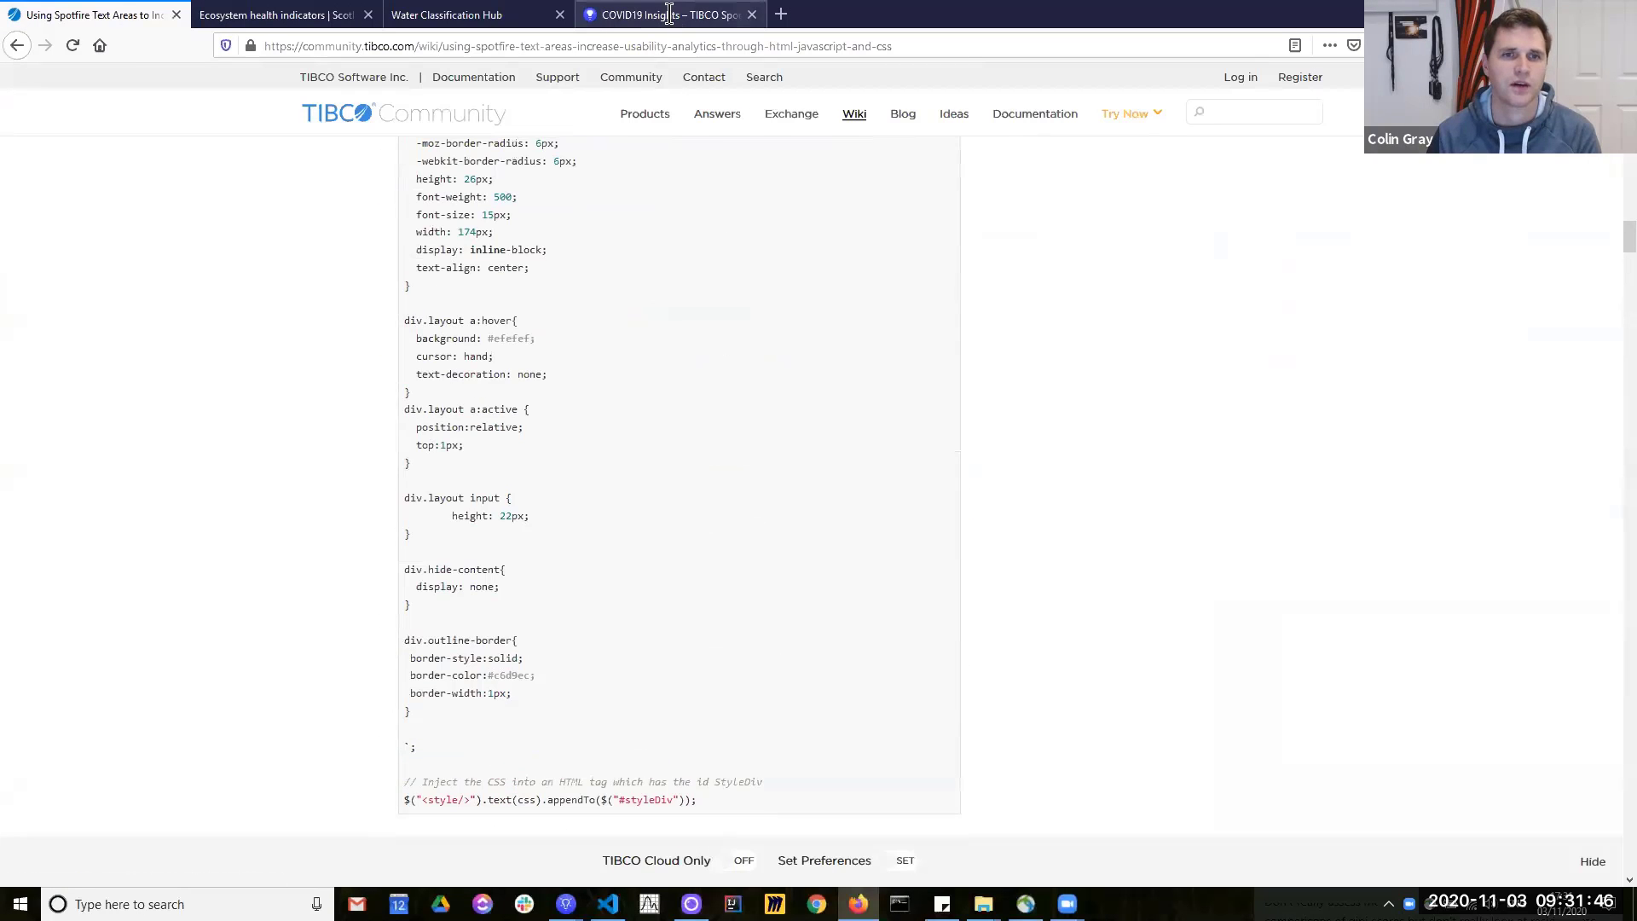
{"action": "key", "text": "ctrl+shift+Tab"}
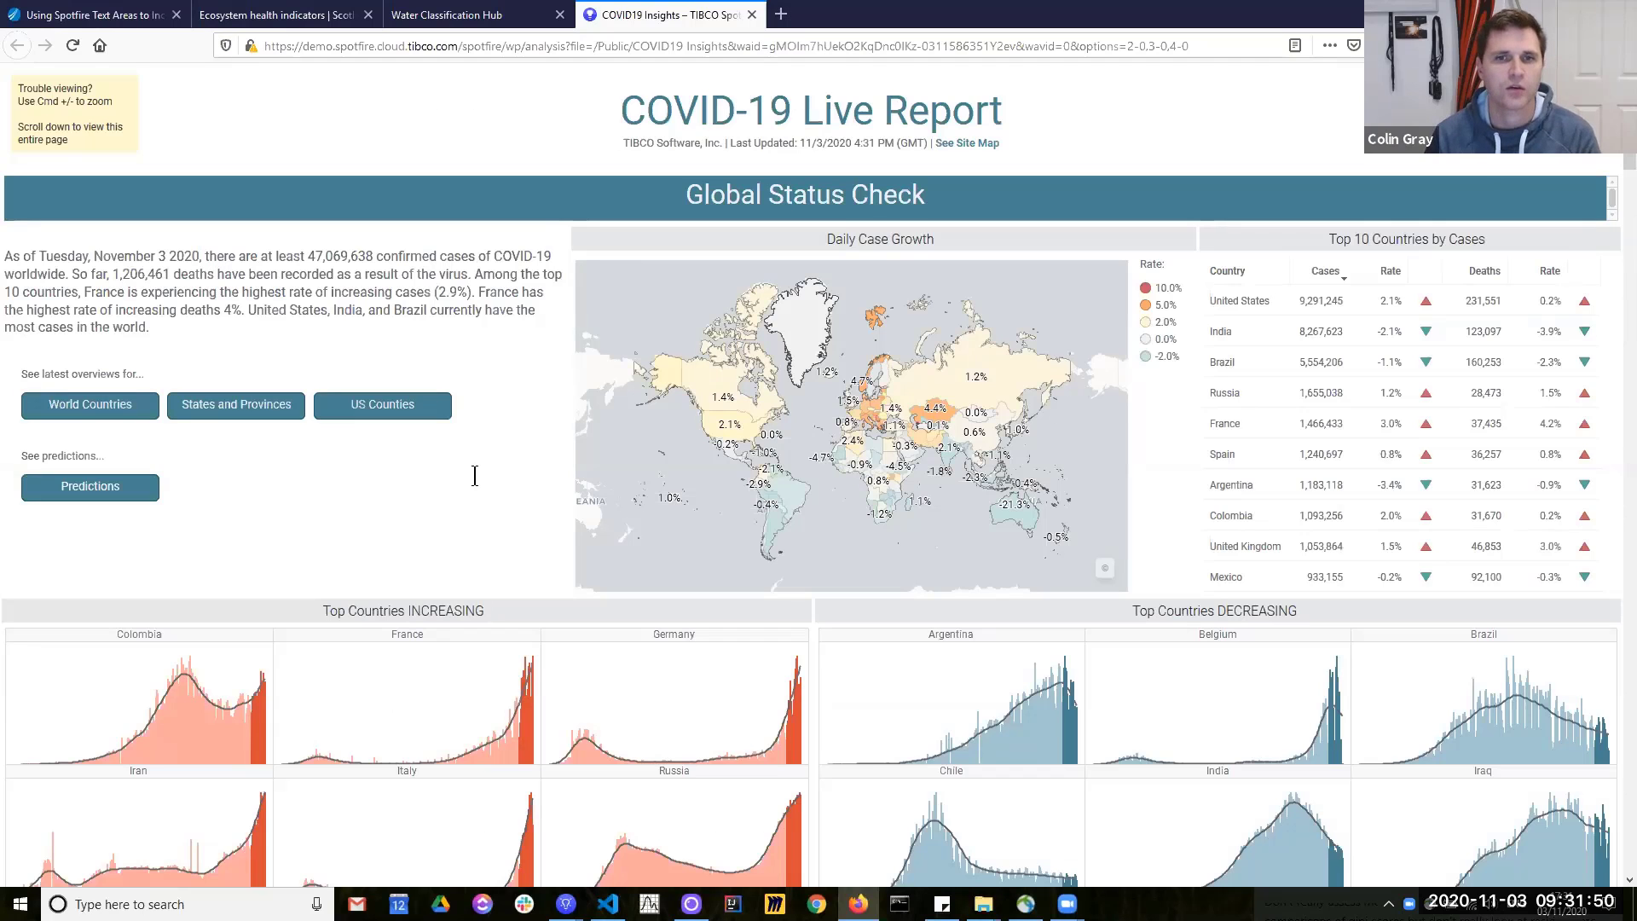
Step: Examine the COVID-19 report's section headers, text and buttons from Business Reopening Evaluation to Growth Trajectories and return to the country charts
{"action": "scroll", "coordinate": [475, 476], "scroll_direction": "down", "scroll_amount": 10}
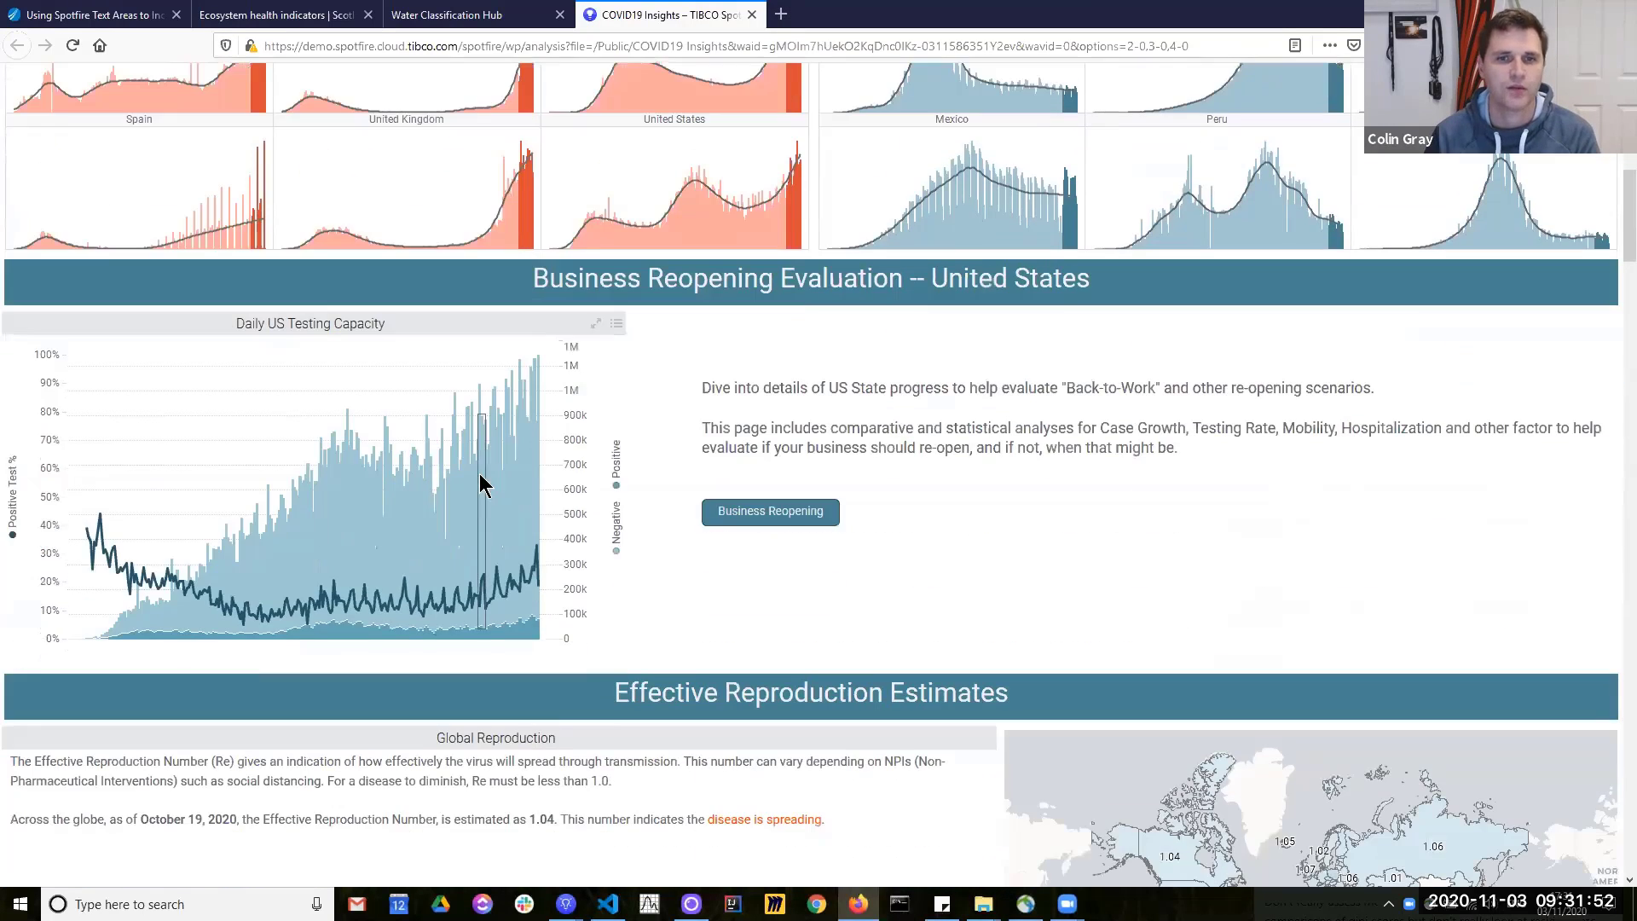
{"action": "scroll", "coordinate": [923, 532], "scroll_direction": "down", "scroll_amount": 7}
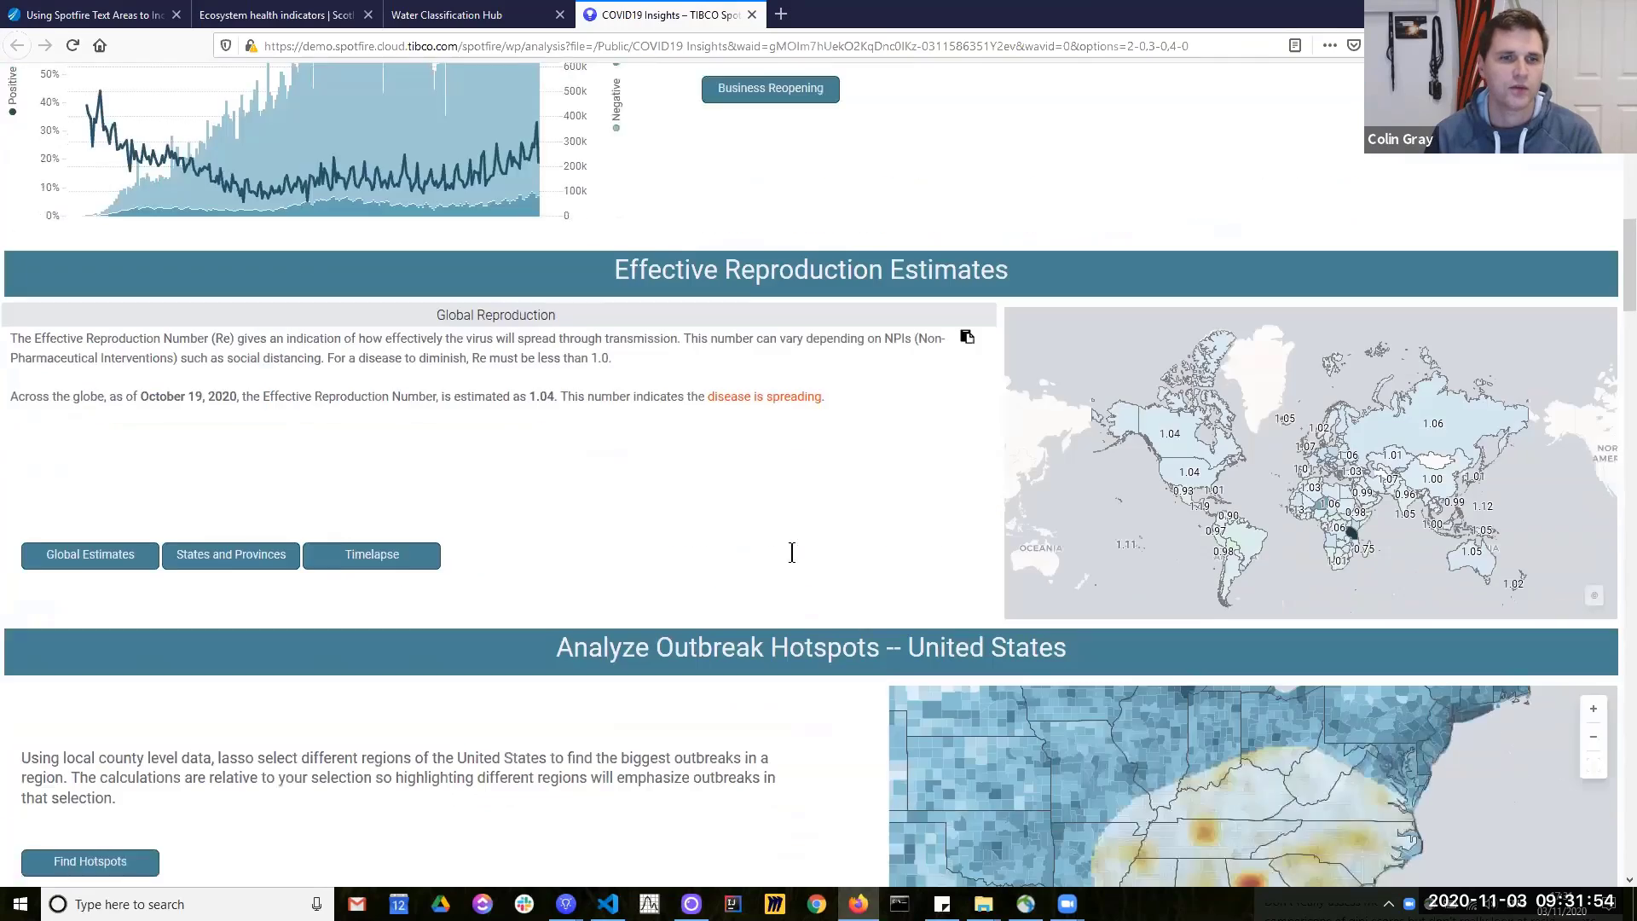
{"action": "scroll", "coordinate": [256, 484], "scroll_direction": "down", "scroll_amount": 4}
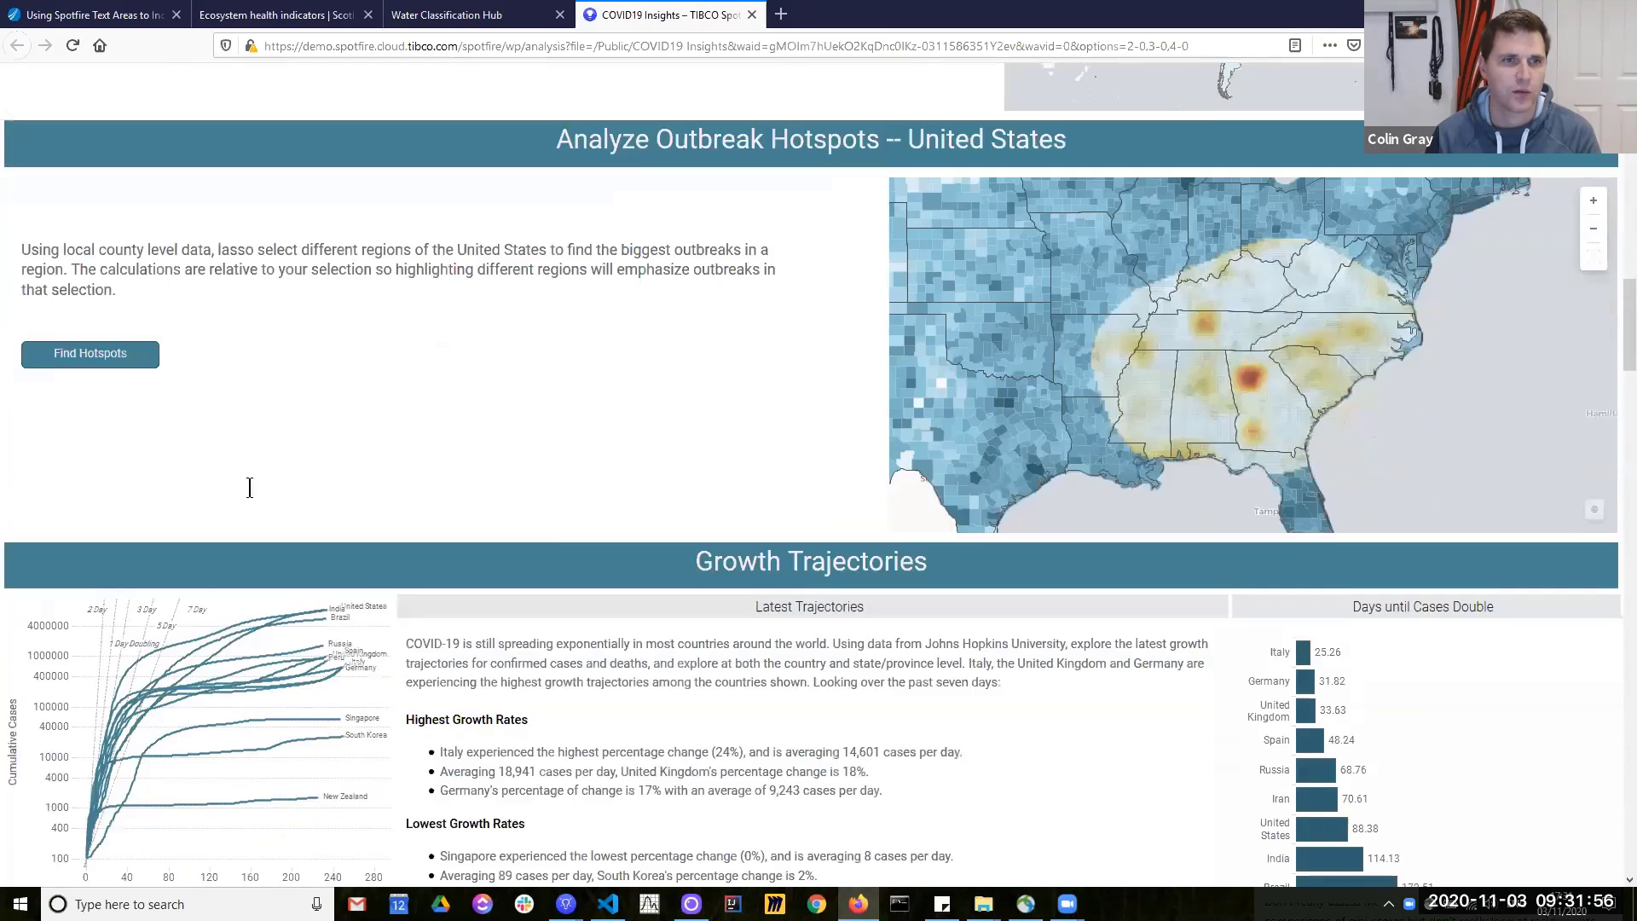
{"action": "scroll", "coordinate": [652, 554], "scroll_direction": "up", "scroll_amount": 8}
{"action": "scroll", "coordinate": [671, 554], "scroll_direction": "up", "scroll_amount": 10}
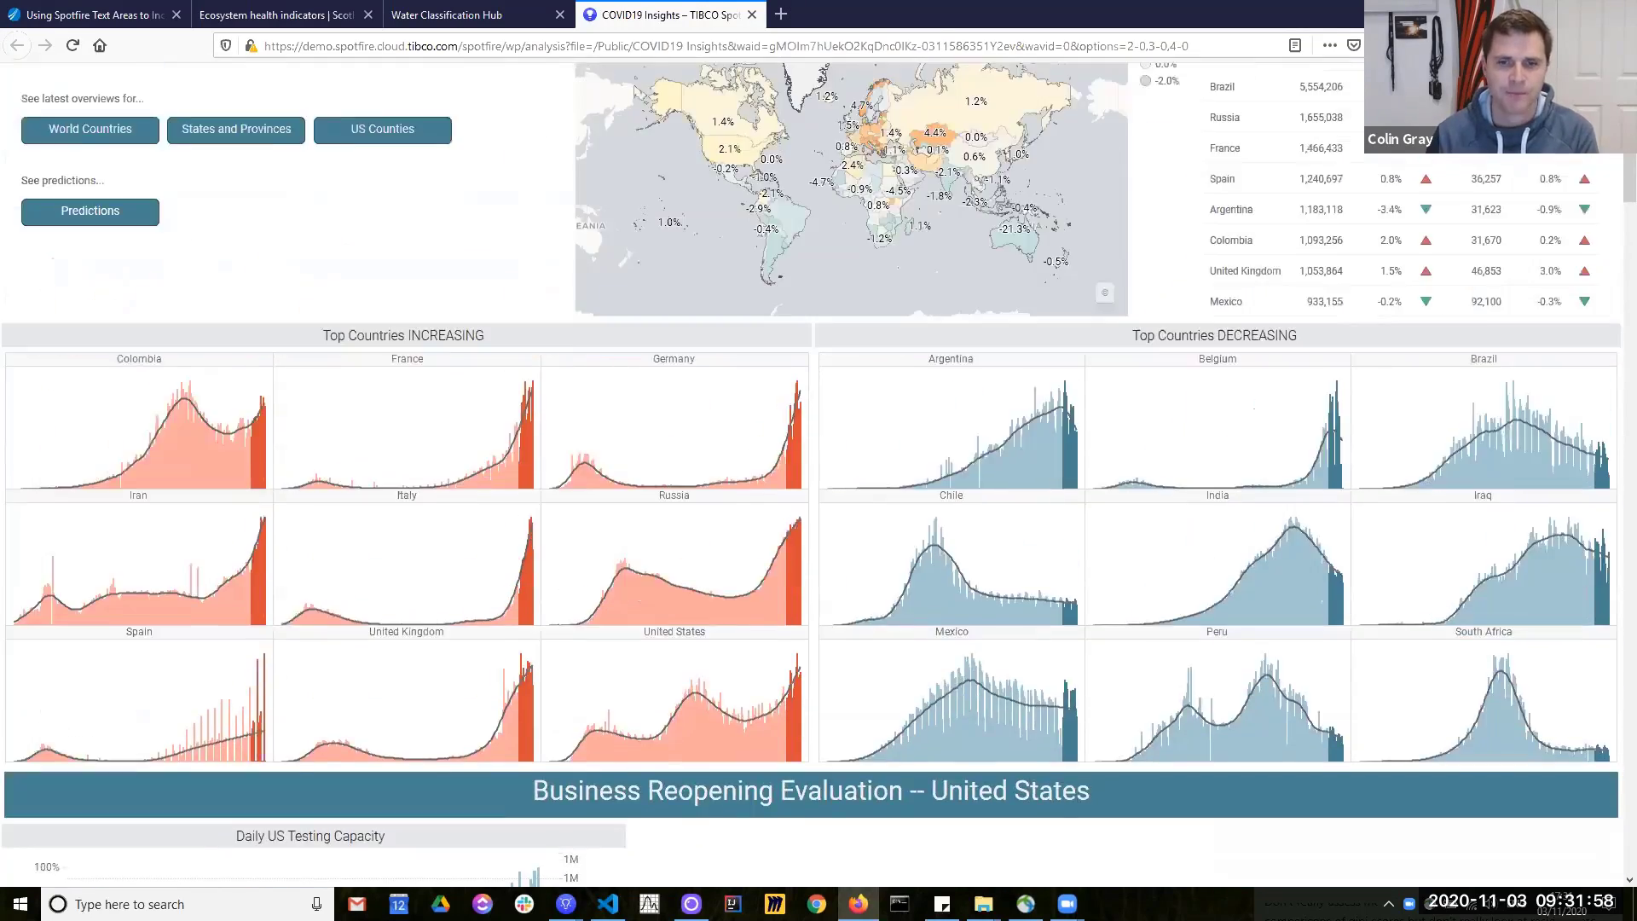
Step: Switch to the Simulator Lap Analysis, mark a stretch of the Brazil track's straight to view its driving data, and clear the marking
{"action": "mouse_move", "coordinate": [565, 904]}
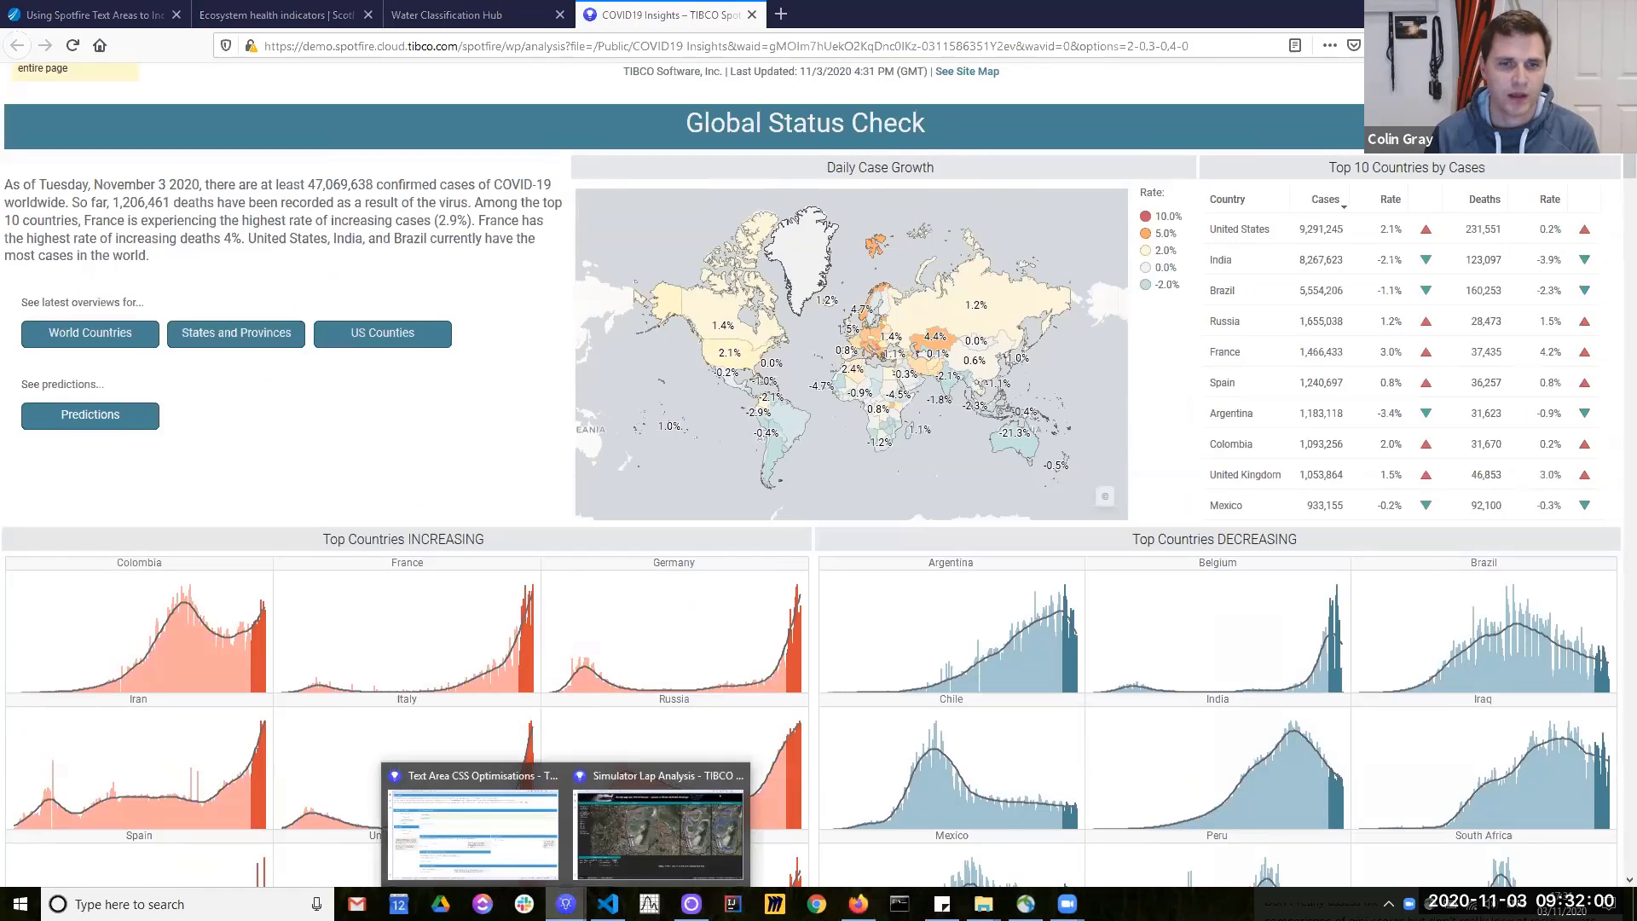
{"action": "left_click", "coordinate": [656, 818]}
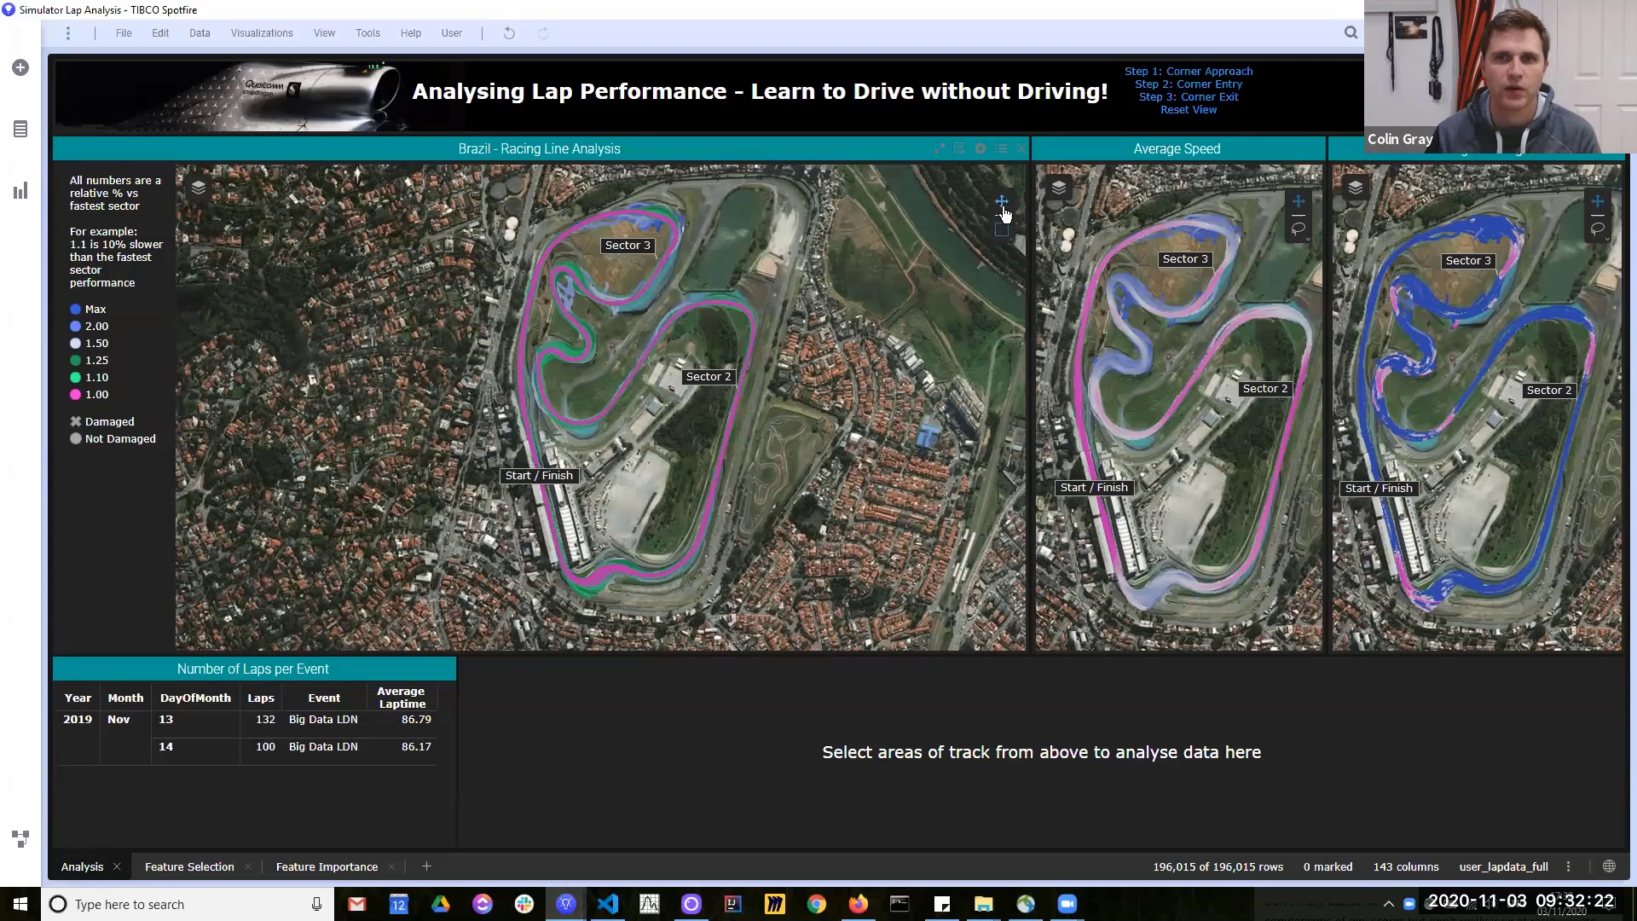
{"action": "scroll", "coordinate": [673, 503], "scroll_direction": "up", "scroll_amount": 3}
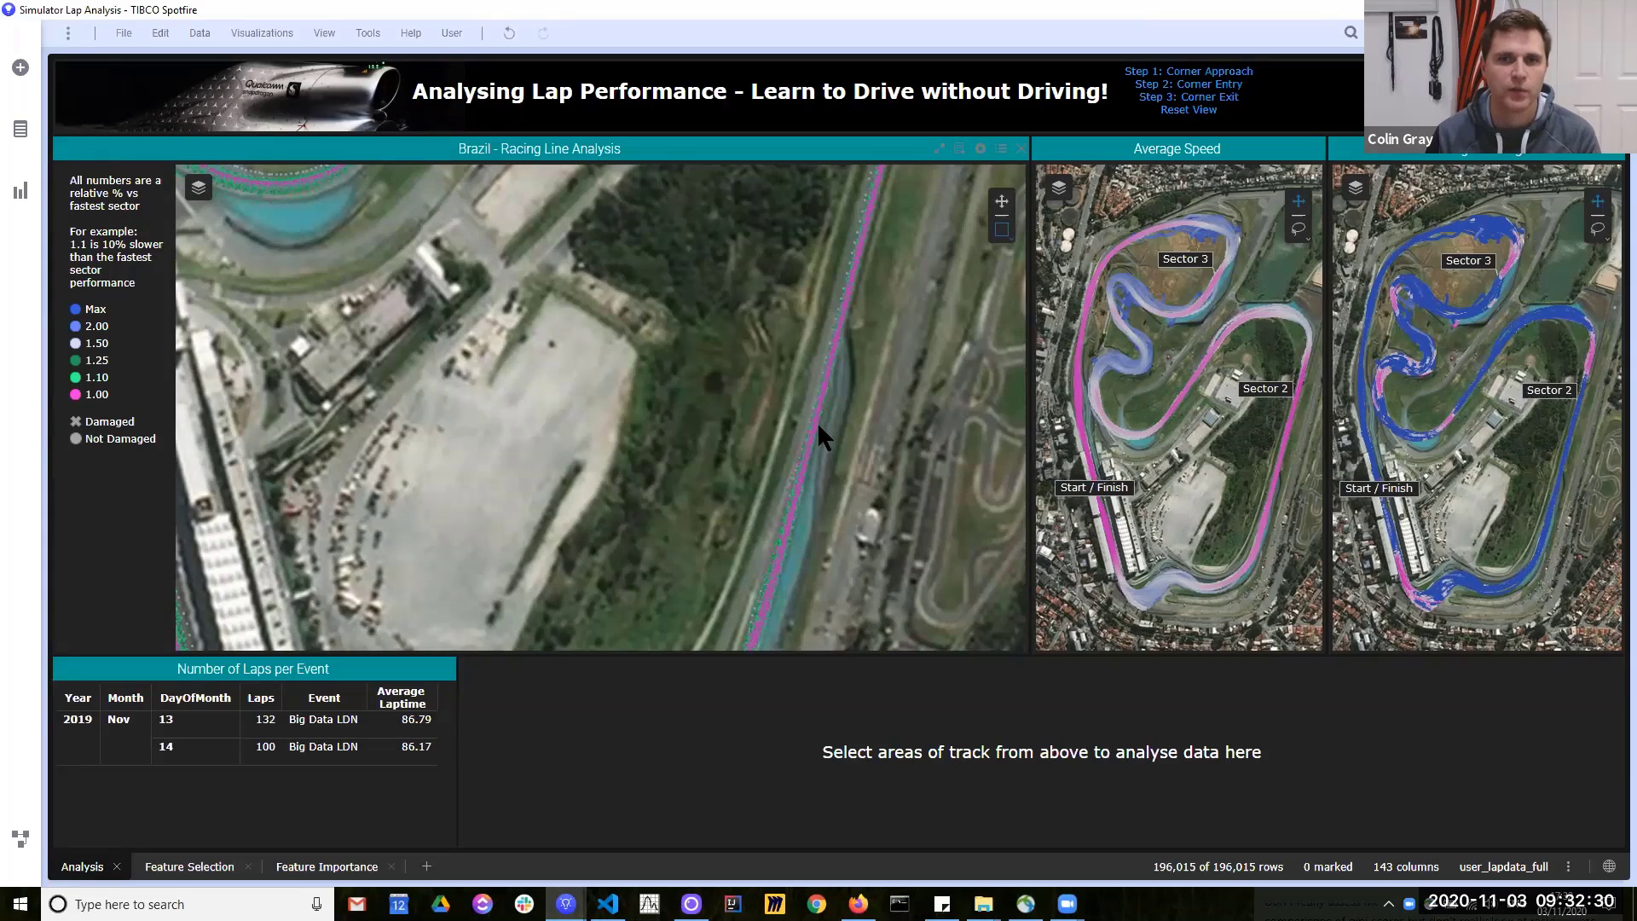
{"action": "left_click_drag", "start_coordinate": [788, 341], "coordinate": [887, 550]}
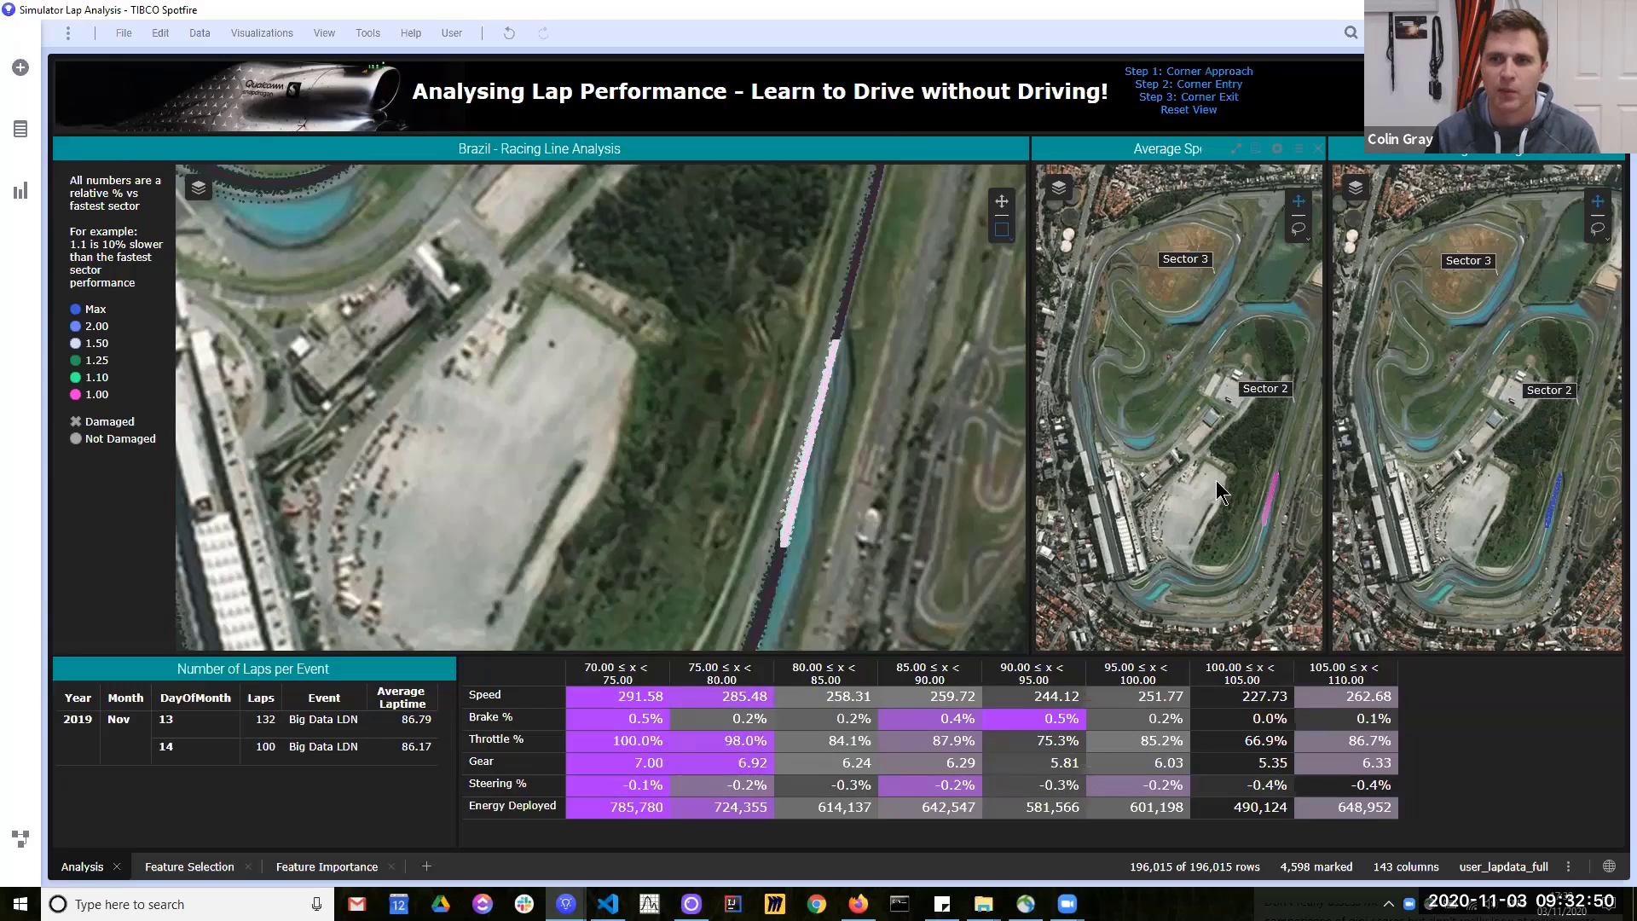
{"action": "left_click", "coordinate": [1253, 486]}
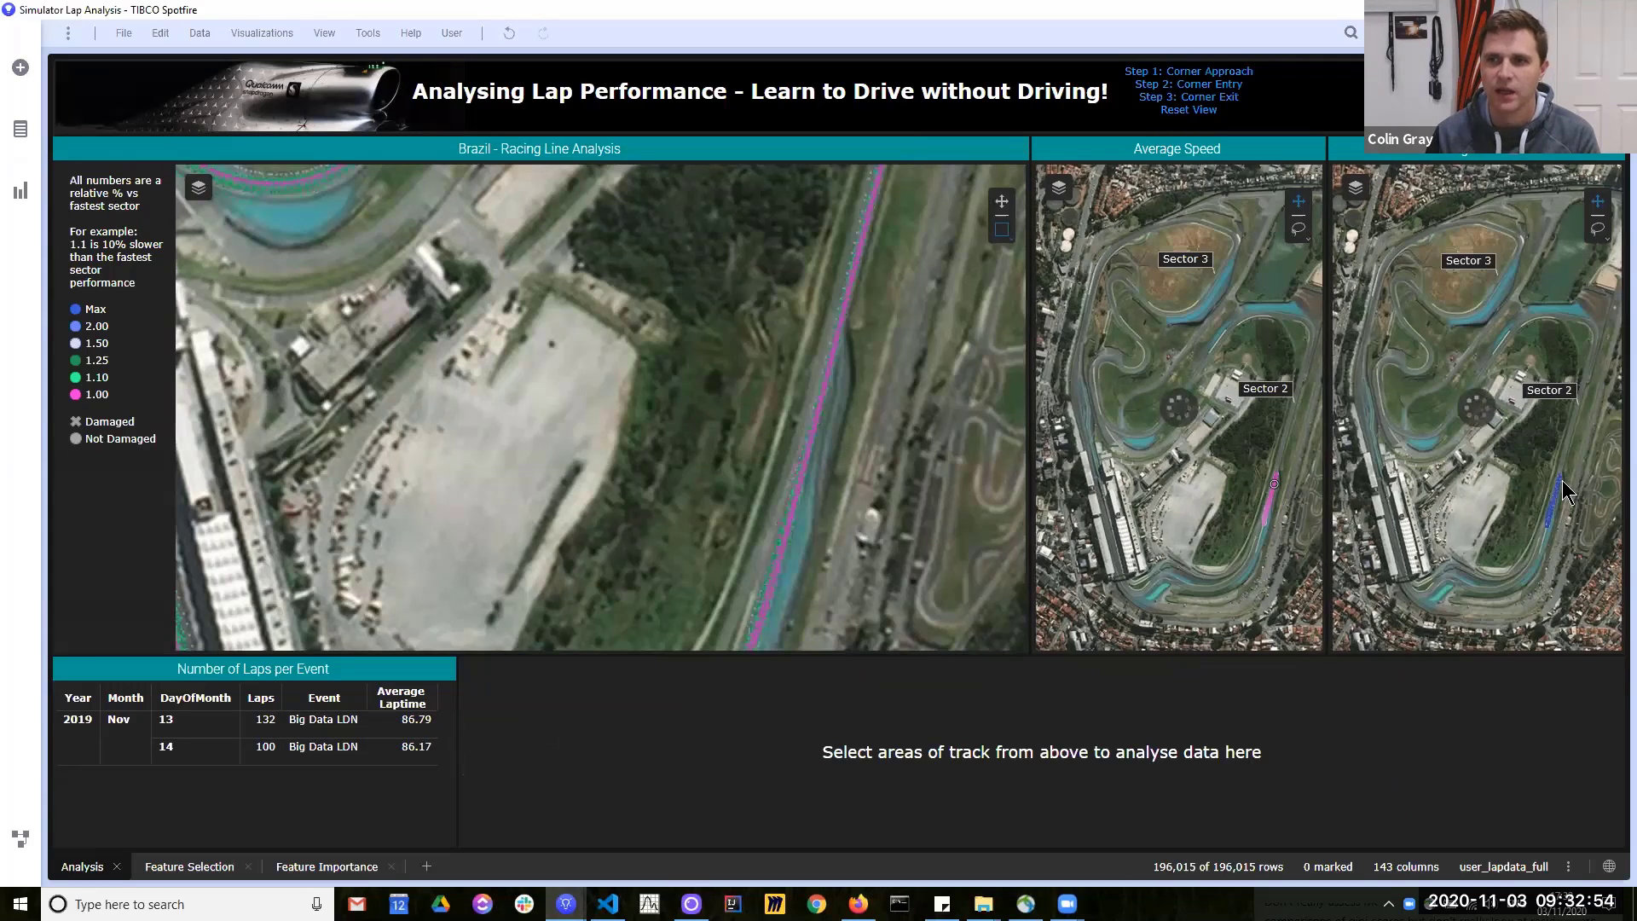
Step: On the Feature Selection page, chart brakestemperaturefr, a tyre surface temperature variable and finally angaccz, and open the Feature Importance page
{"action": "left_click", "coordinate": [189, 867]}
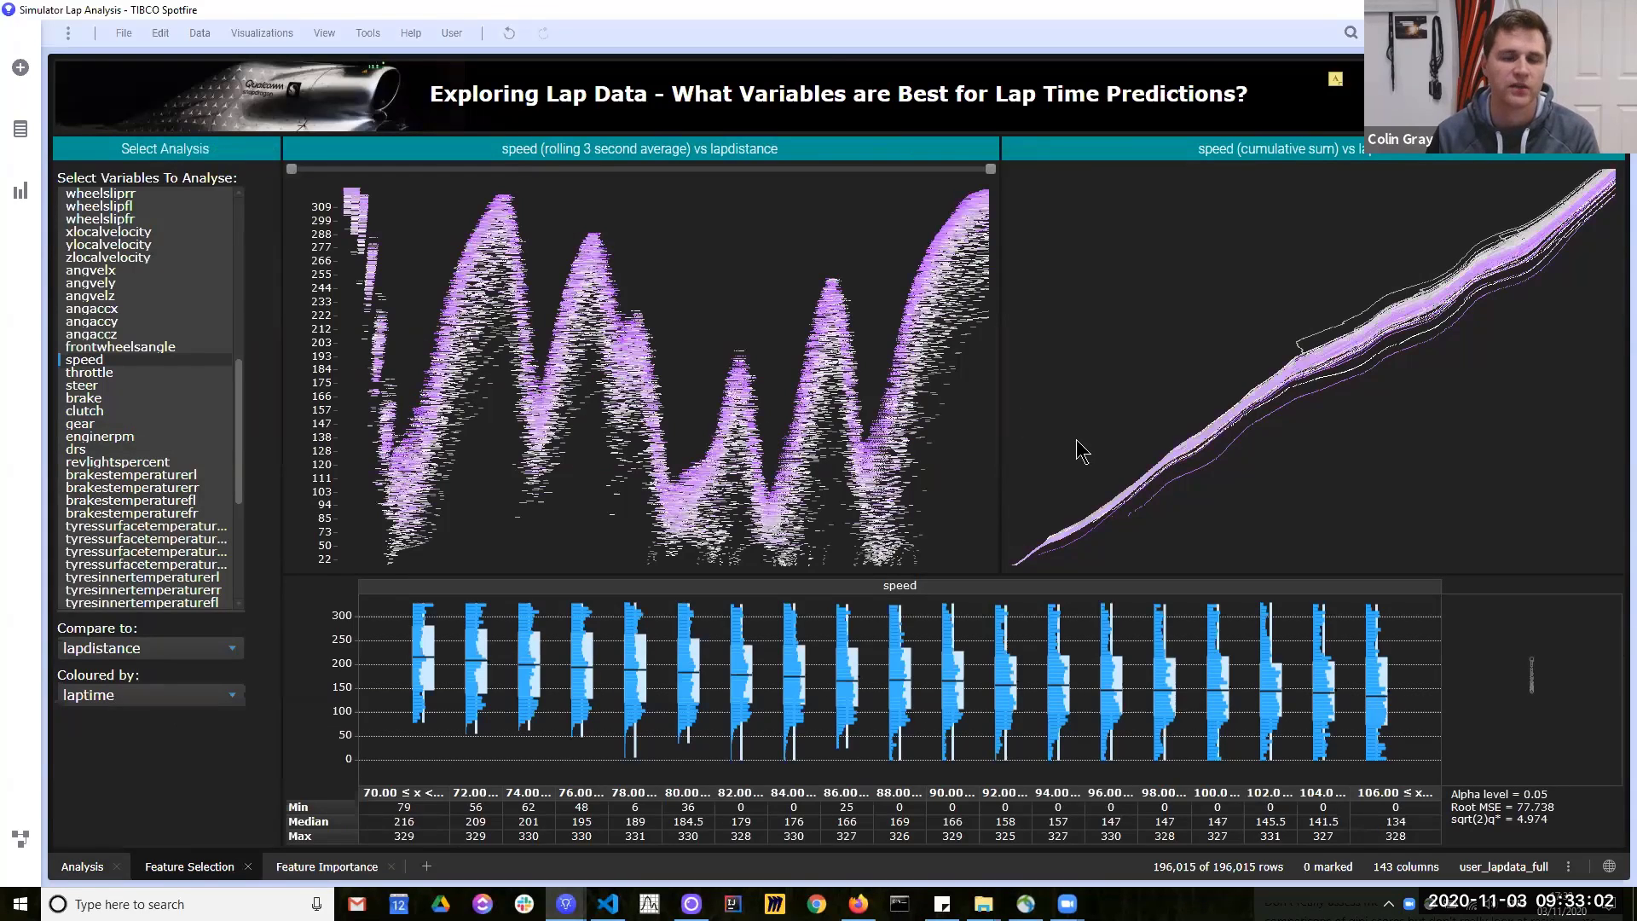
{"action": "left_click", "coordinate": [86, 515]}
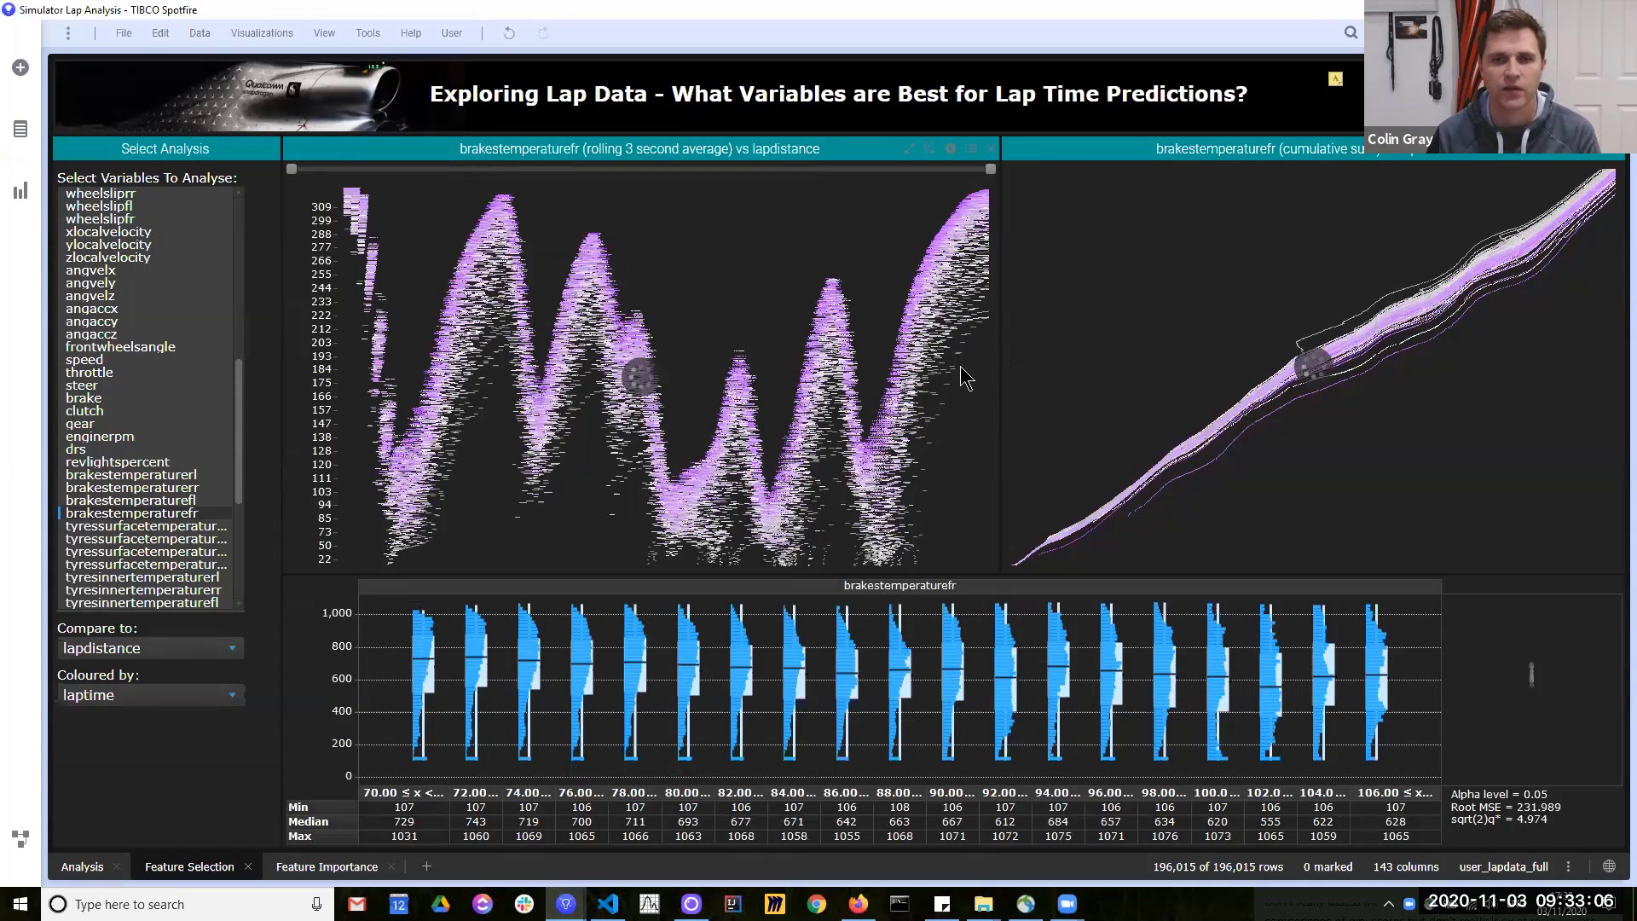
{"action": "left_click", "coordinate": [144, 567]}
{"action": "left_click", "coordinate": [145, 334]}
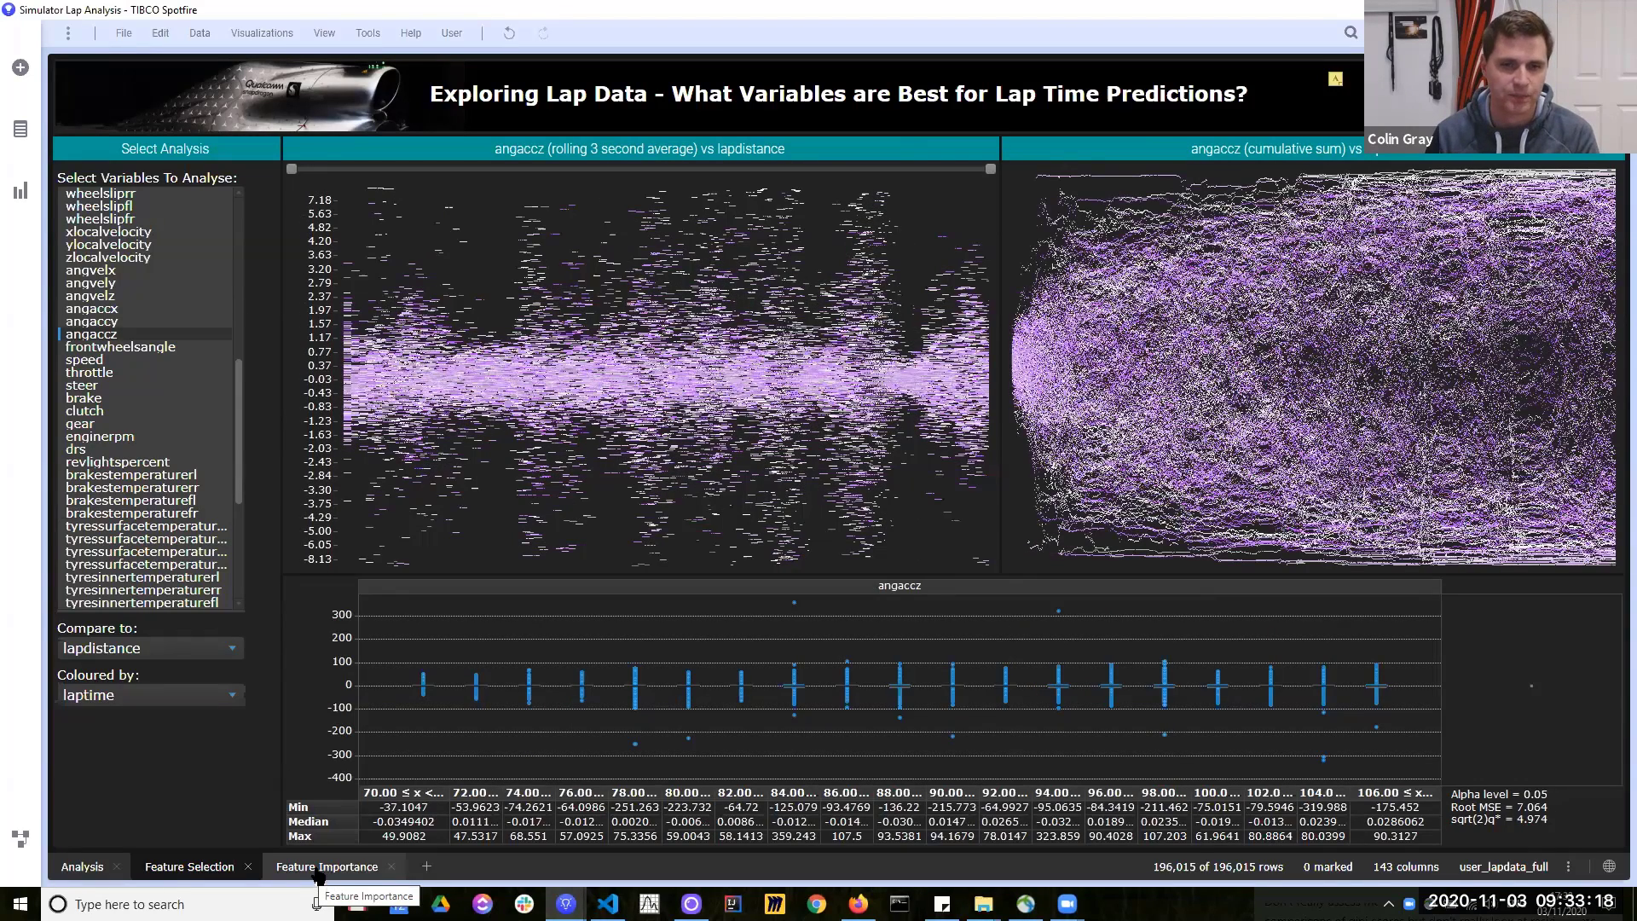
{"action": "left_click", "coordinate": [318, 868]}
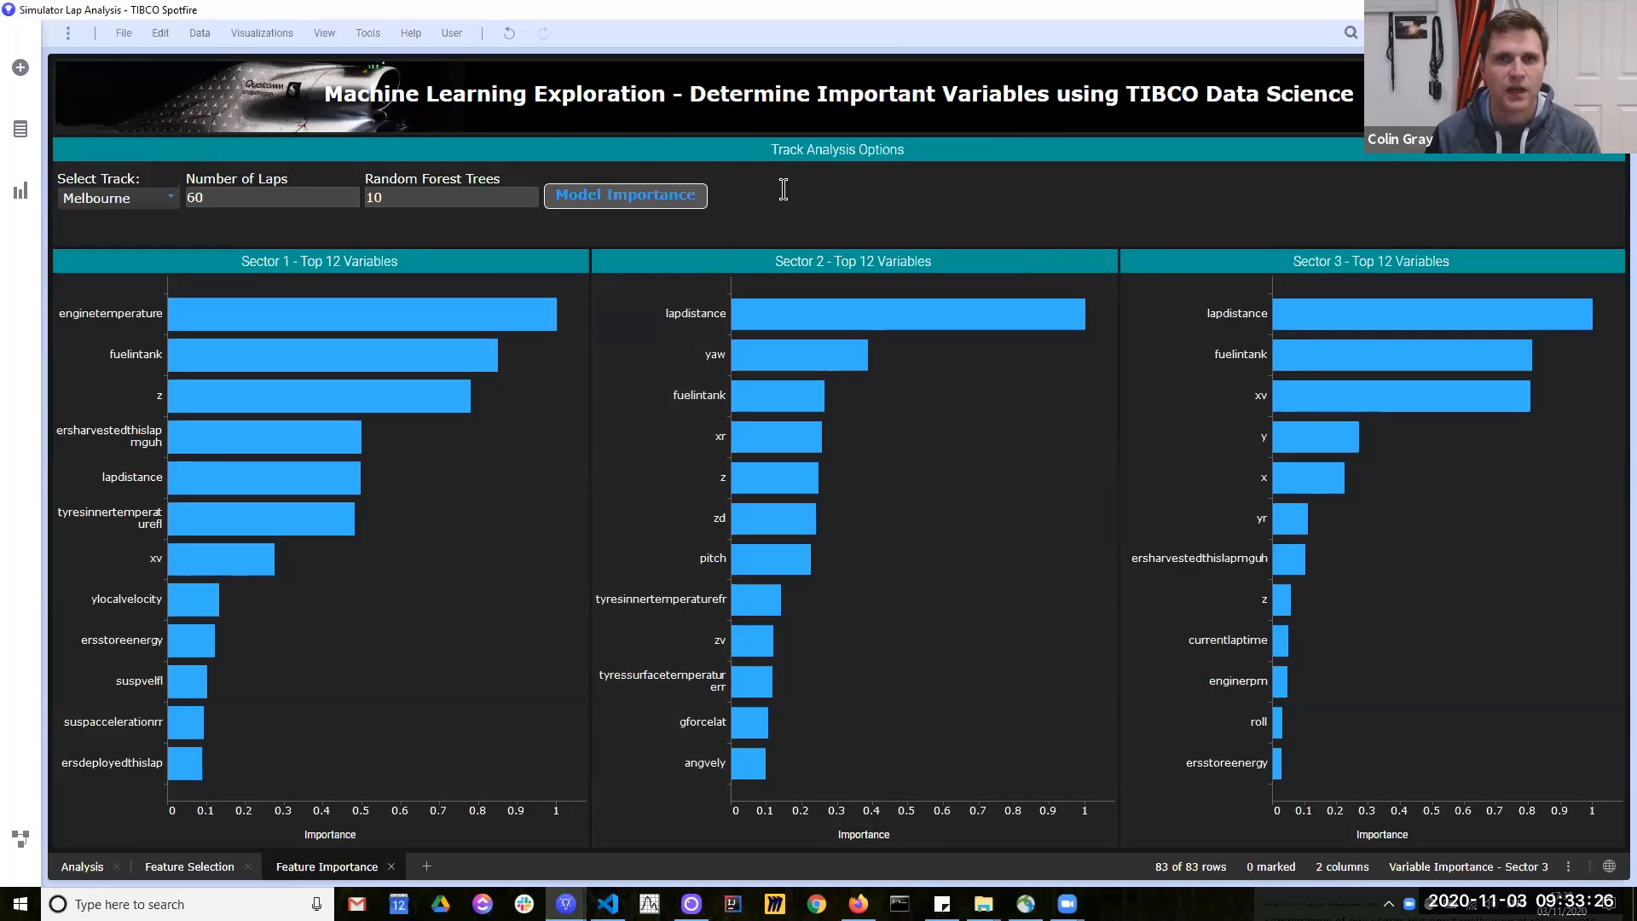
Step: Open the HTML source of the Feature Importance page's Track Analysis Options text area, examine its layout divs and controls, and close it
{"action": "right_click", "coordinate": [793, 218]}
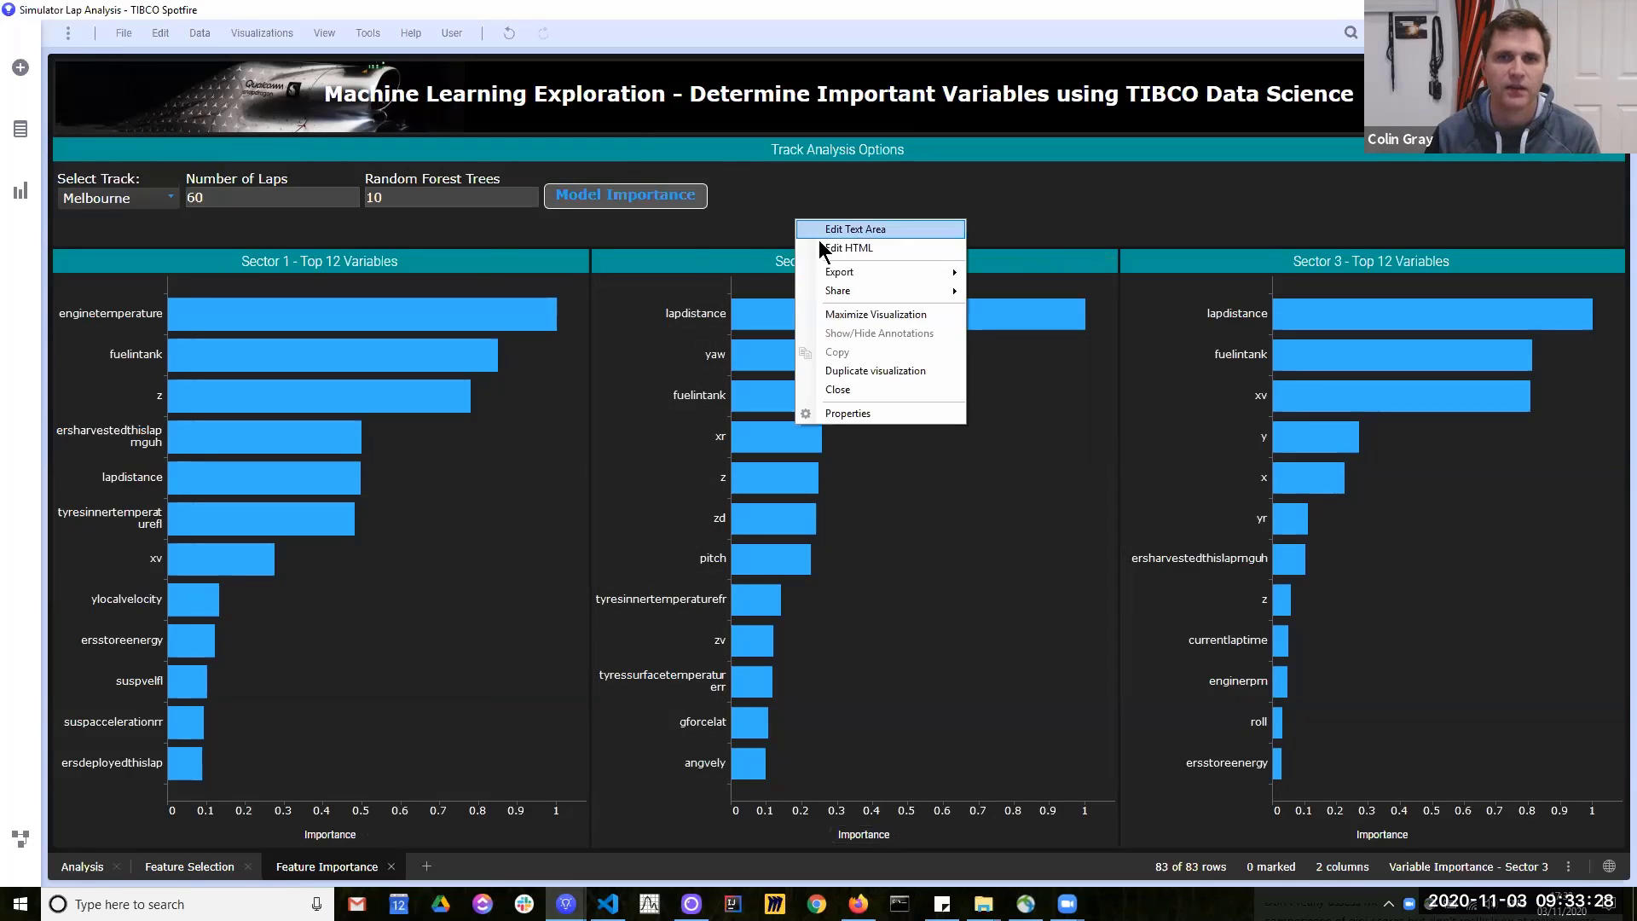
{"action": "left_click", "coordinate": [832, 241]}
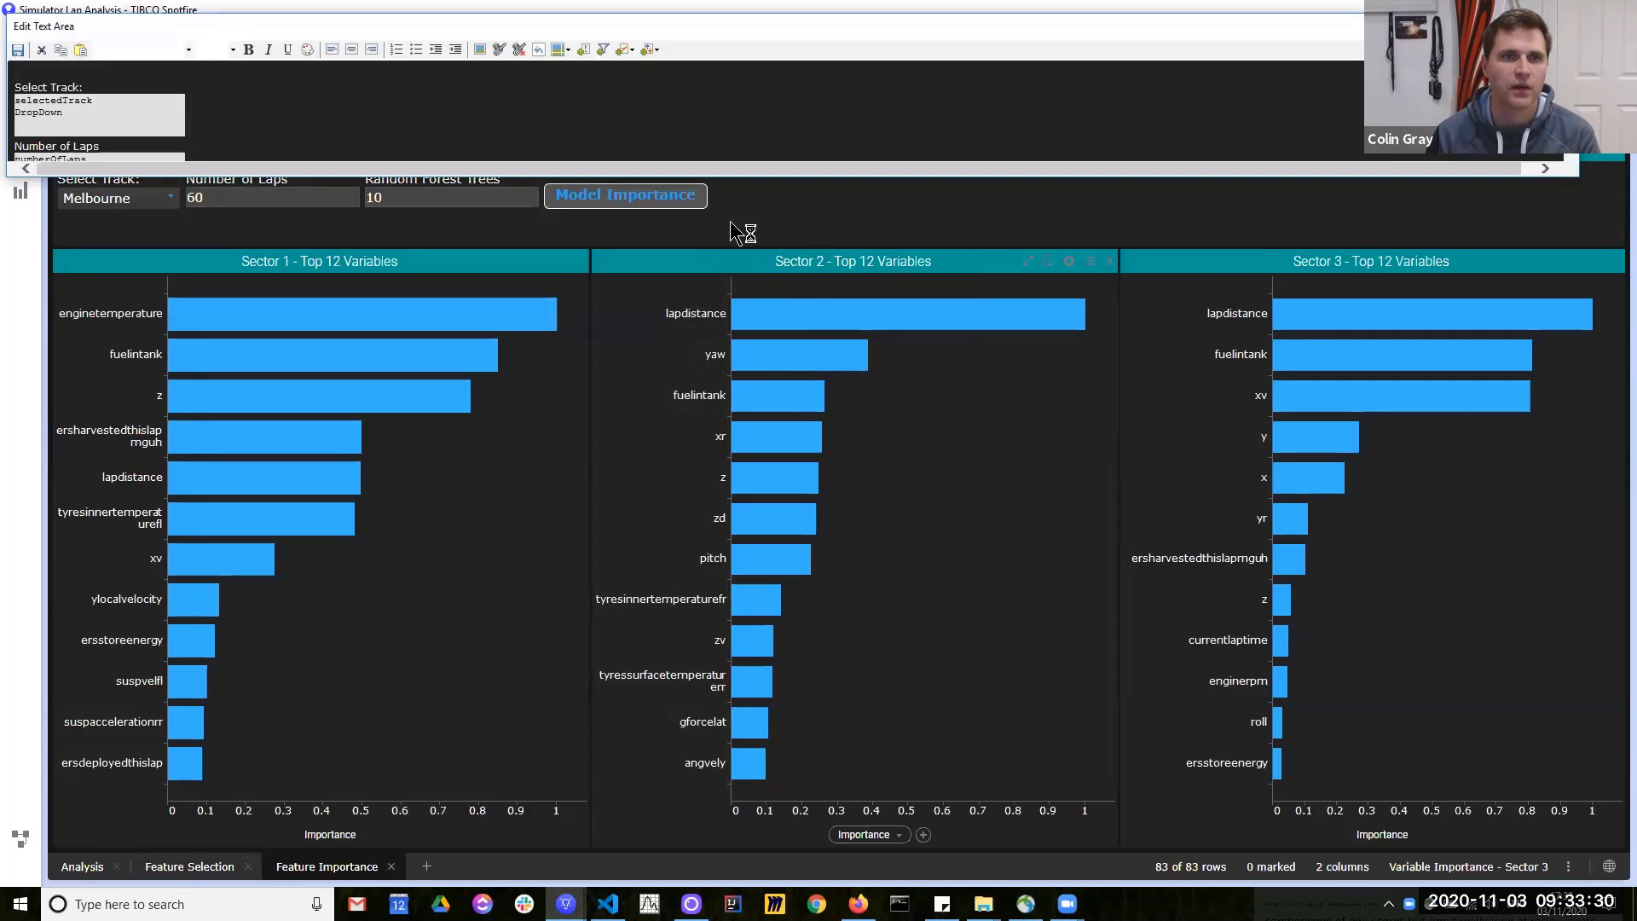
{"action": "right_click", "coordinate": [930, 187]}
{"action": "left_click", "coordinate": [955, 230]}
{"action": "left_click_drag", "start_coordinate": [1100, 574], "coordinate": [1166, 341]}
{"action": "left_click", "coordinate": [1168, 333]}
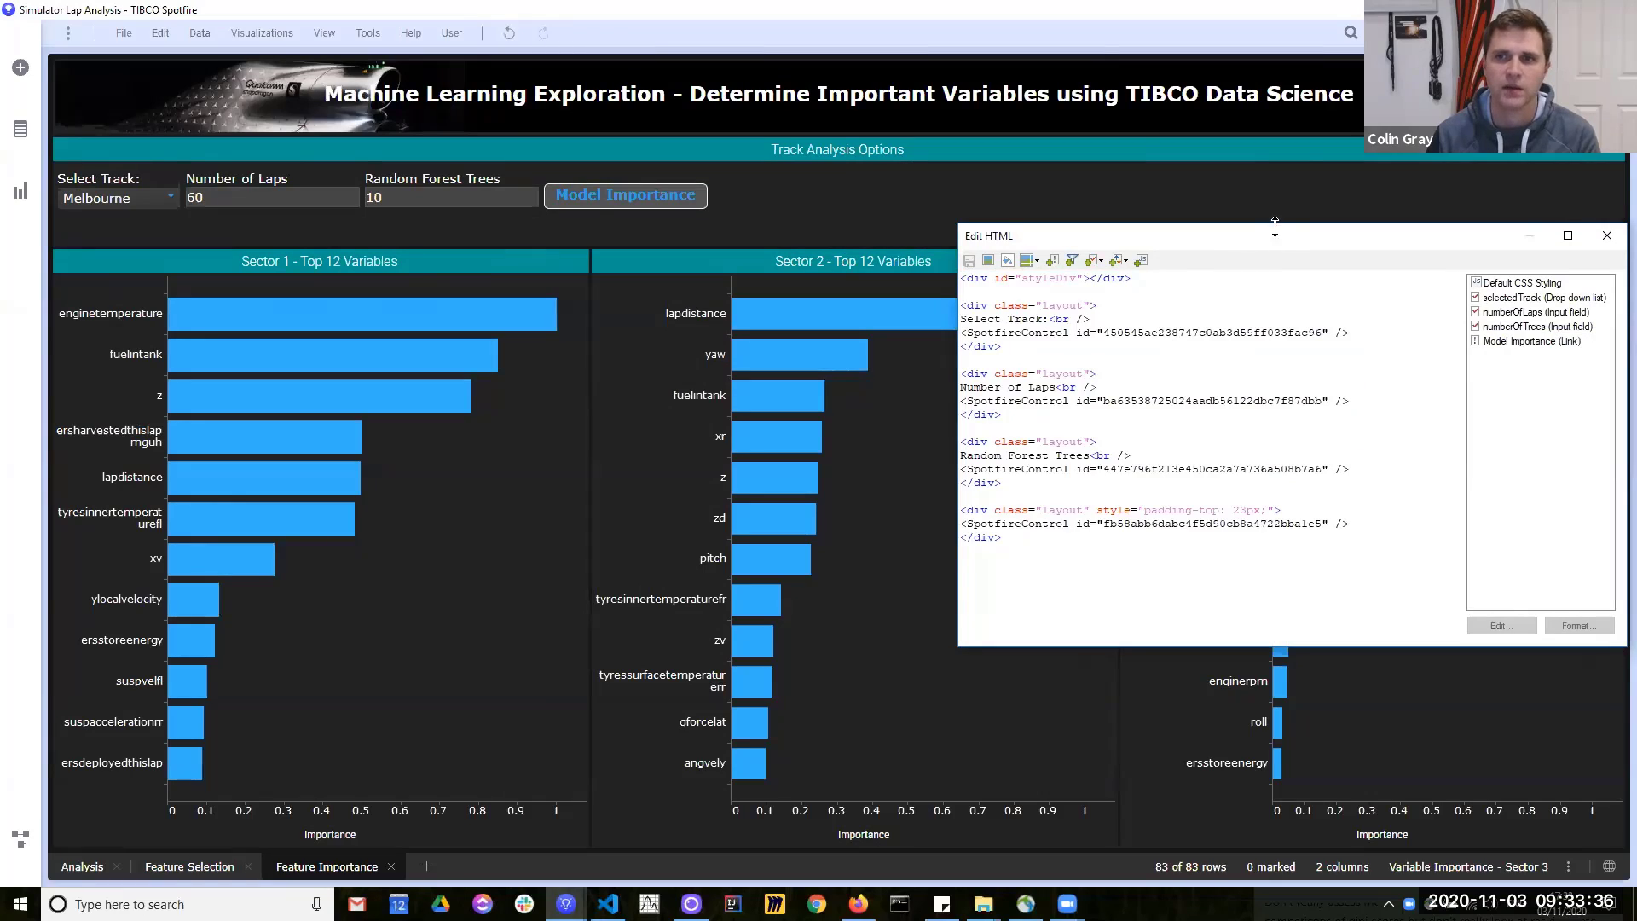
{"action": "left_click_drag", "start_coordinate": [1287, 243], "coordinate": [1024, 272]}
{"action": "left_click", "coordinate": [1344, 265]}
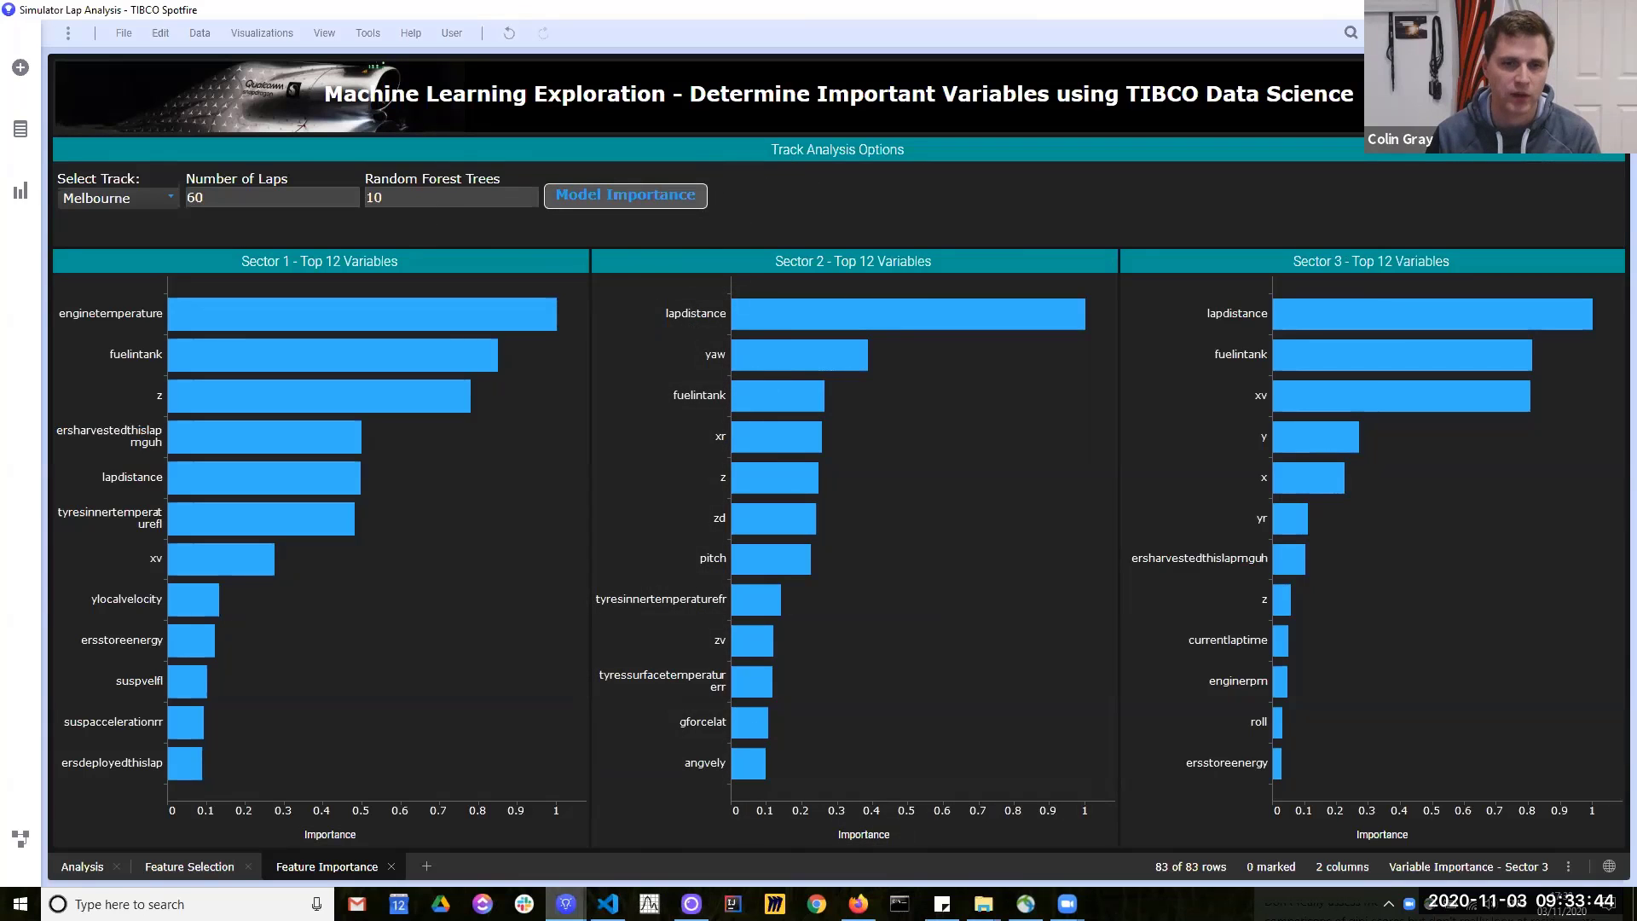
Step: Switch to the Text Area CSS Optimisations report, and expand and collapse the Boosted Trees and Random Forest sections of the accordion example
{"action": "mouse_move", "coordinate": [565, 904]}
{"action": "left_click", "coordinate": [496, 851]}
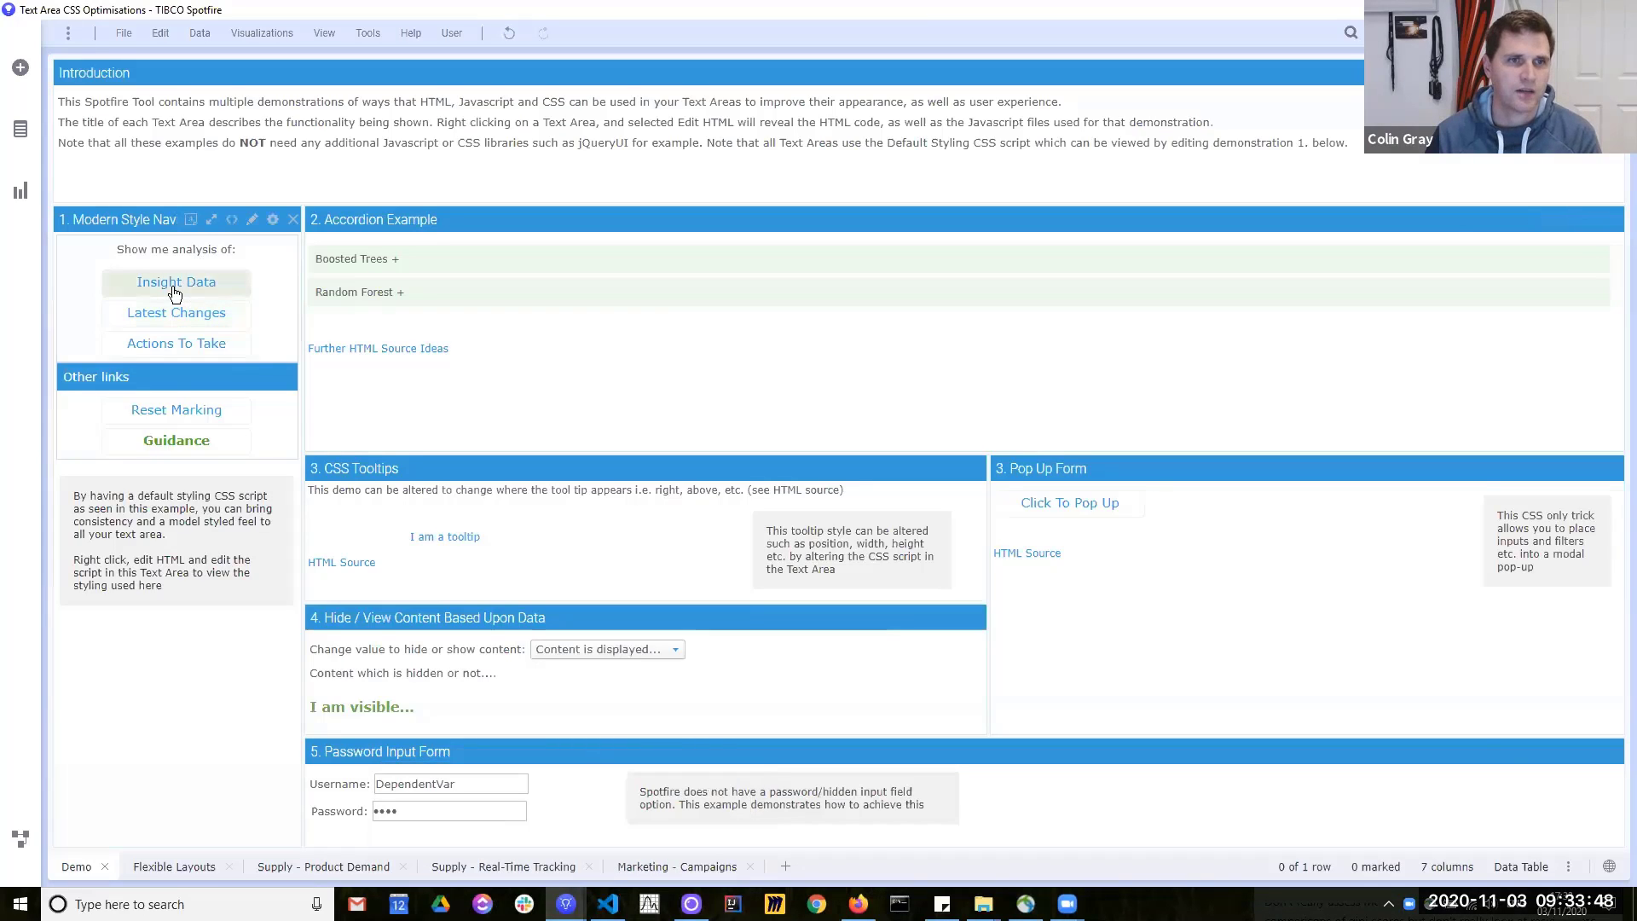
{"action": "left_click", "coordinate": [409, 260]}
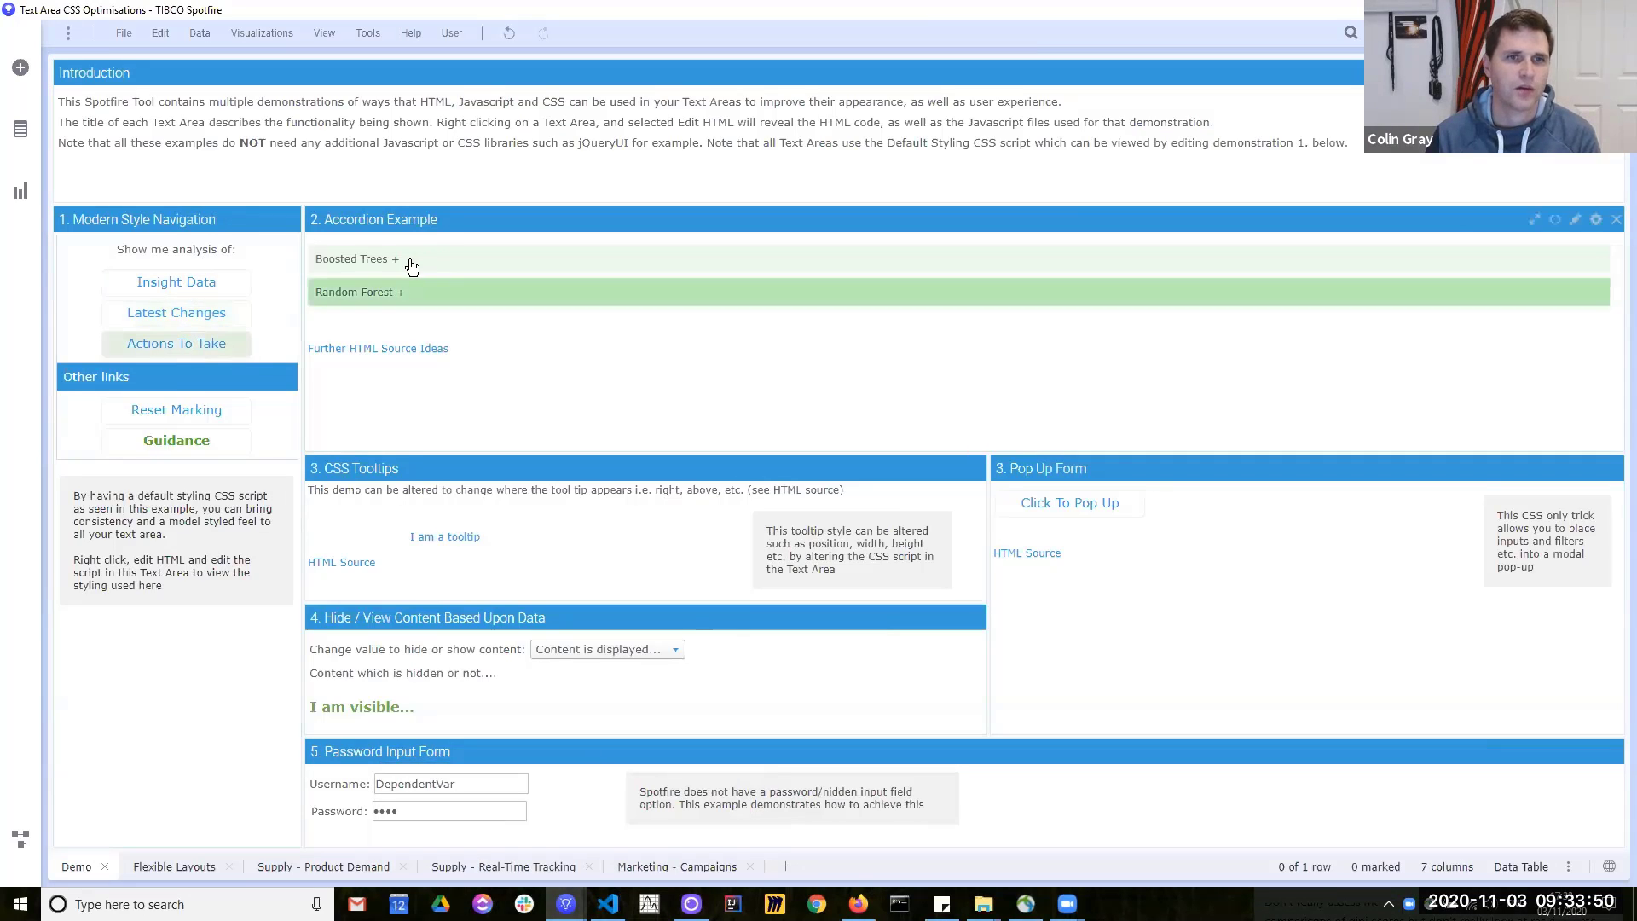
{"action": "left_click", "coordinate": [393, 383]}
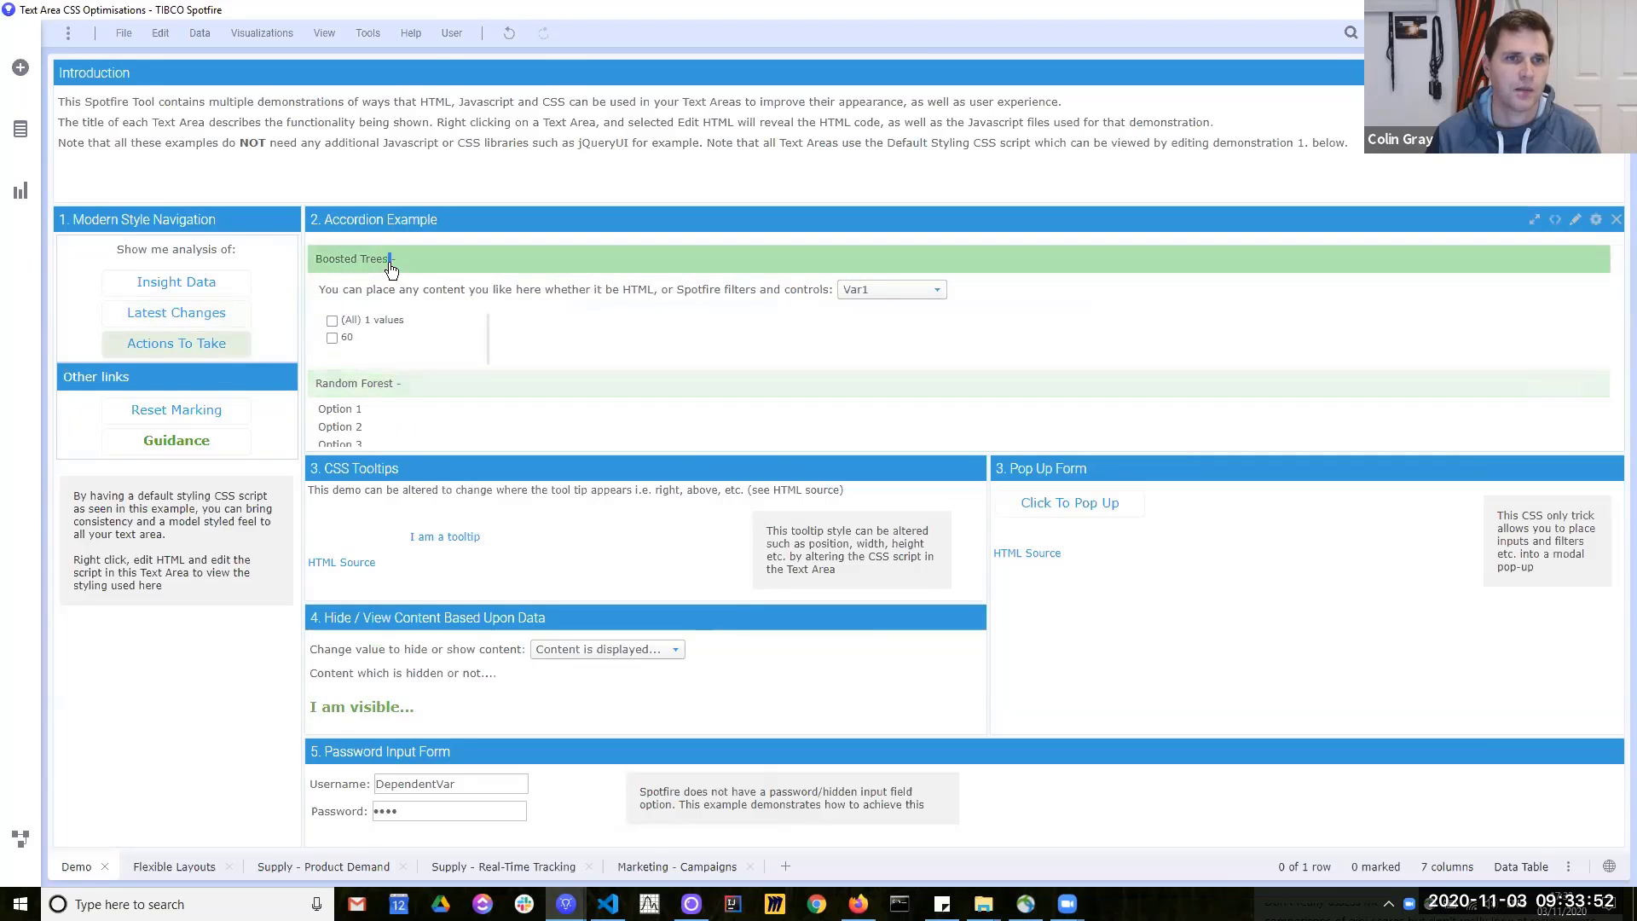
{"action": "left_click", "coordinate": [418, 258]}
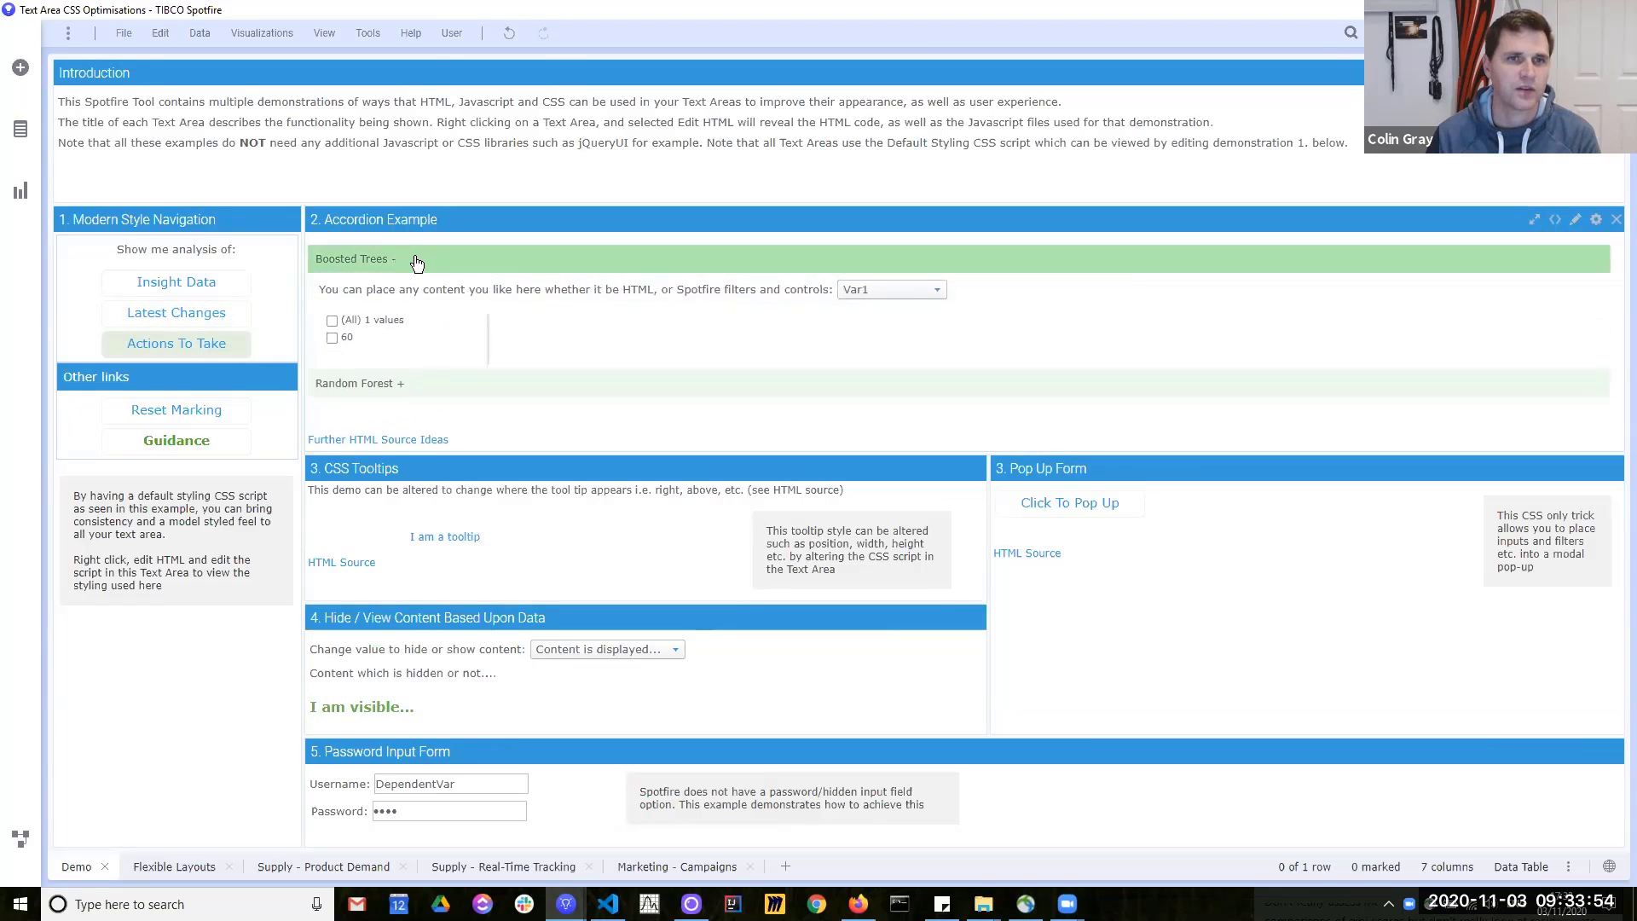
{"action": "left_click", "coordinate": [493, 345]}
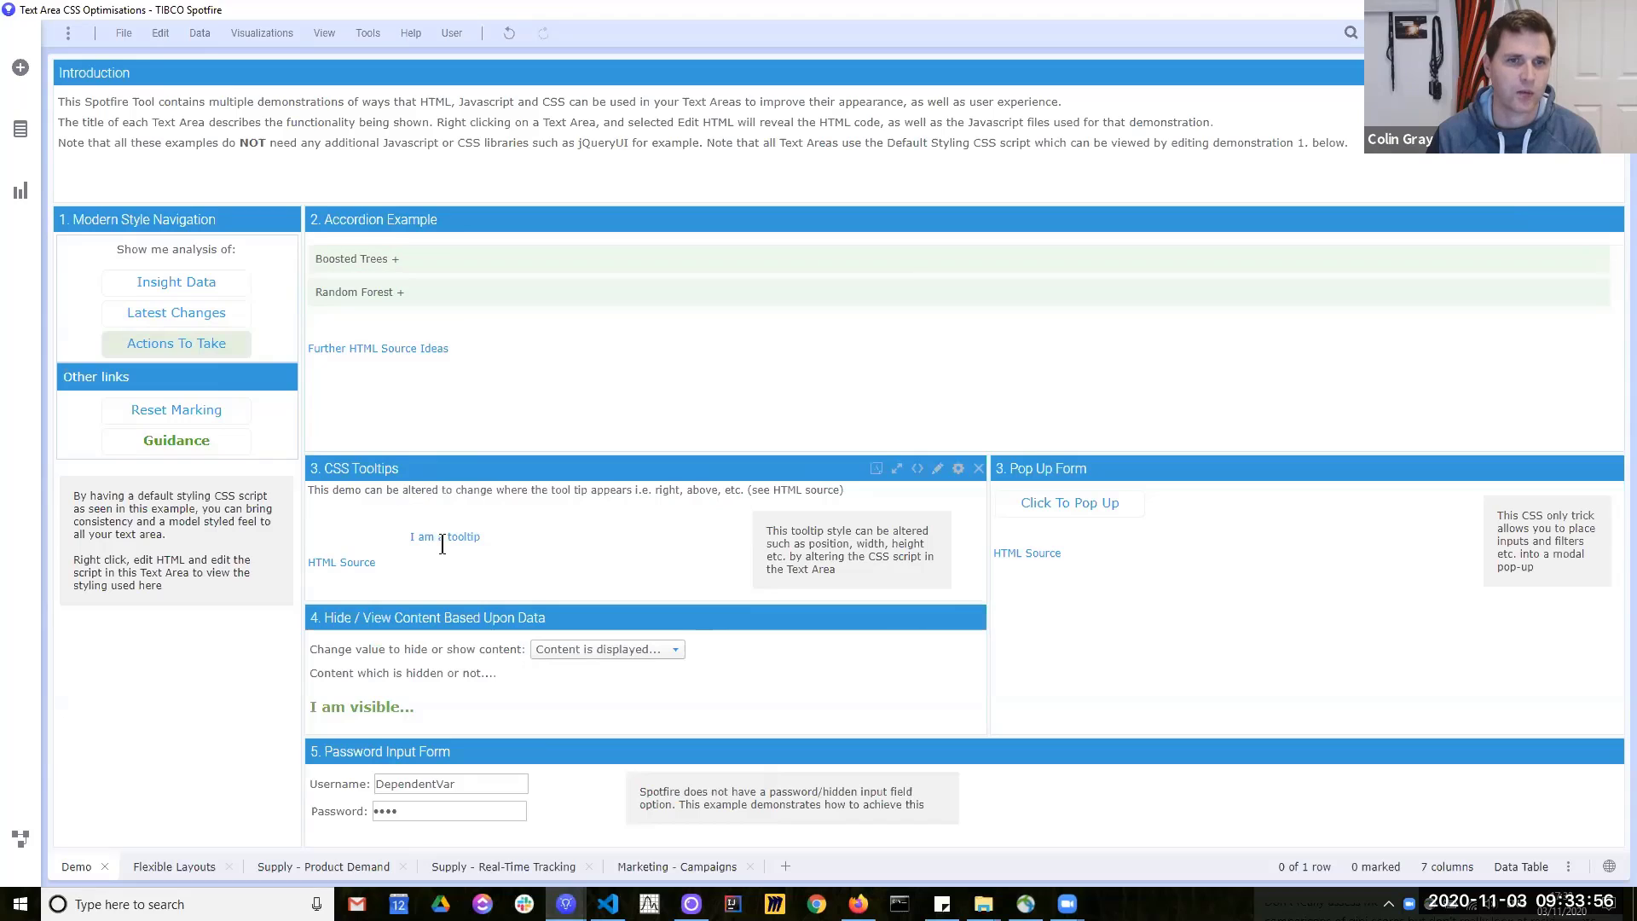
Step: Toggle the hide/view content demo away from and back to "Content is displayed...", and highlight the Insight Data navigation link
{"action": "mouse_move", "coordinate": [453, 546]}
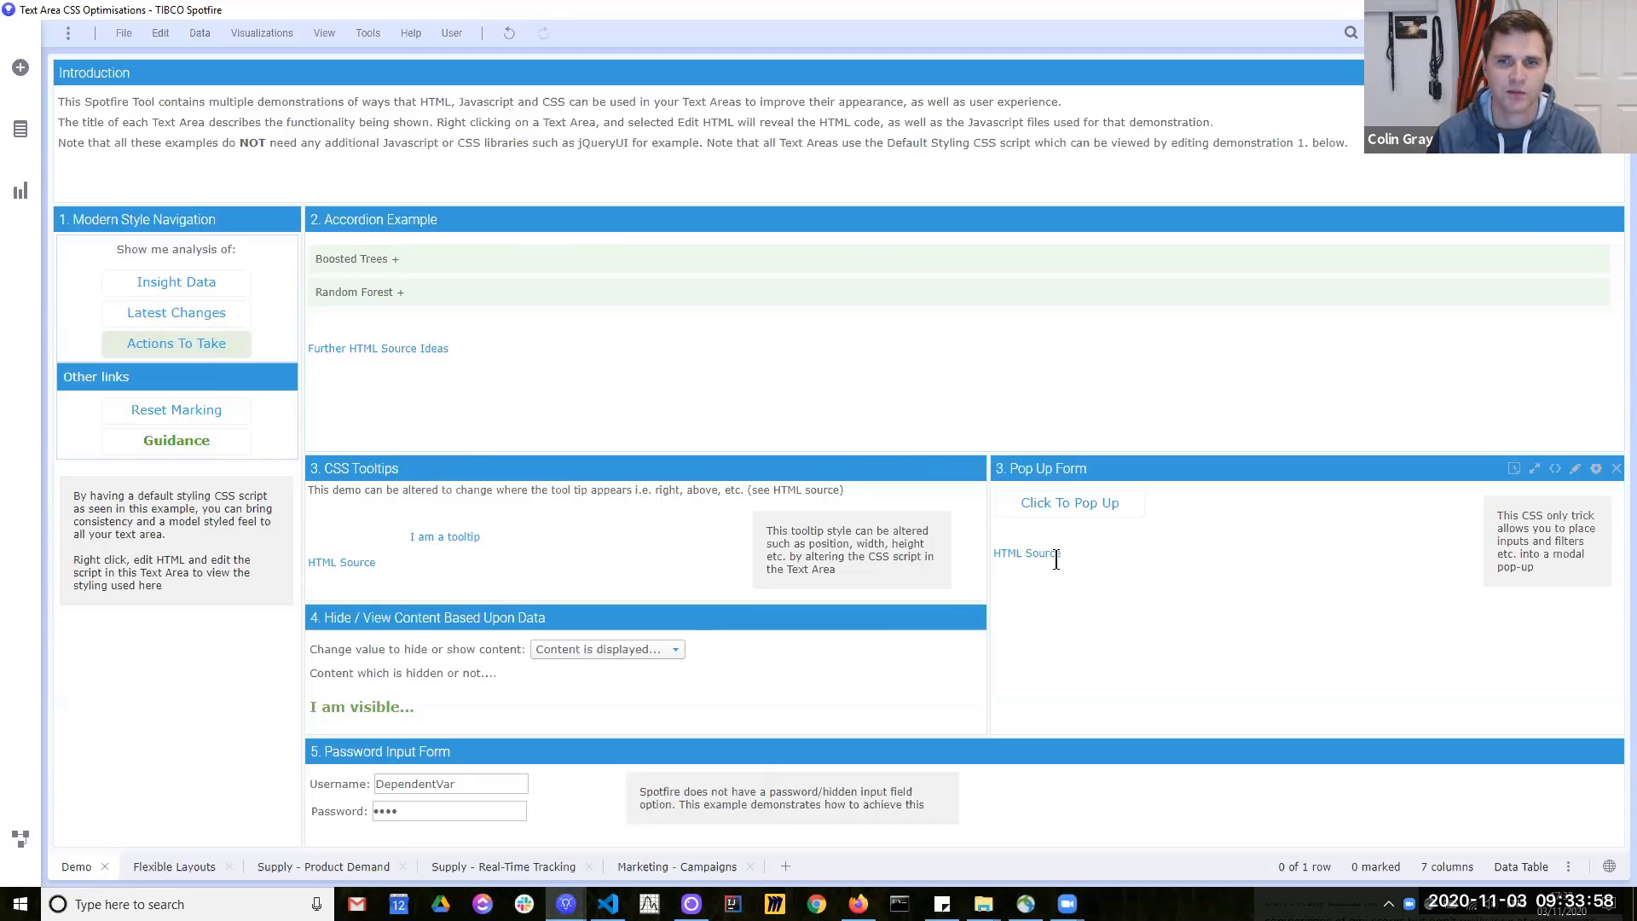
{"action": "left_click", "coordinate": [584, 648]}
{"action": "left_click", "coordinate": [604, 687]}
{"action": "left_click", "coordinate": [629, 650]}
{"action": "left_click", "coordinate": [588, 672]}
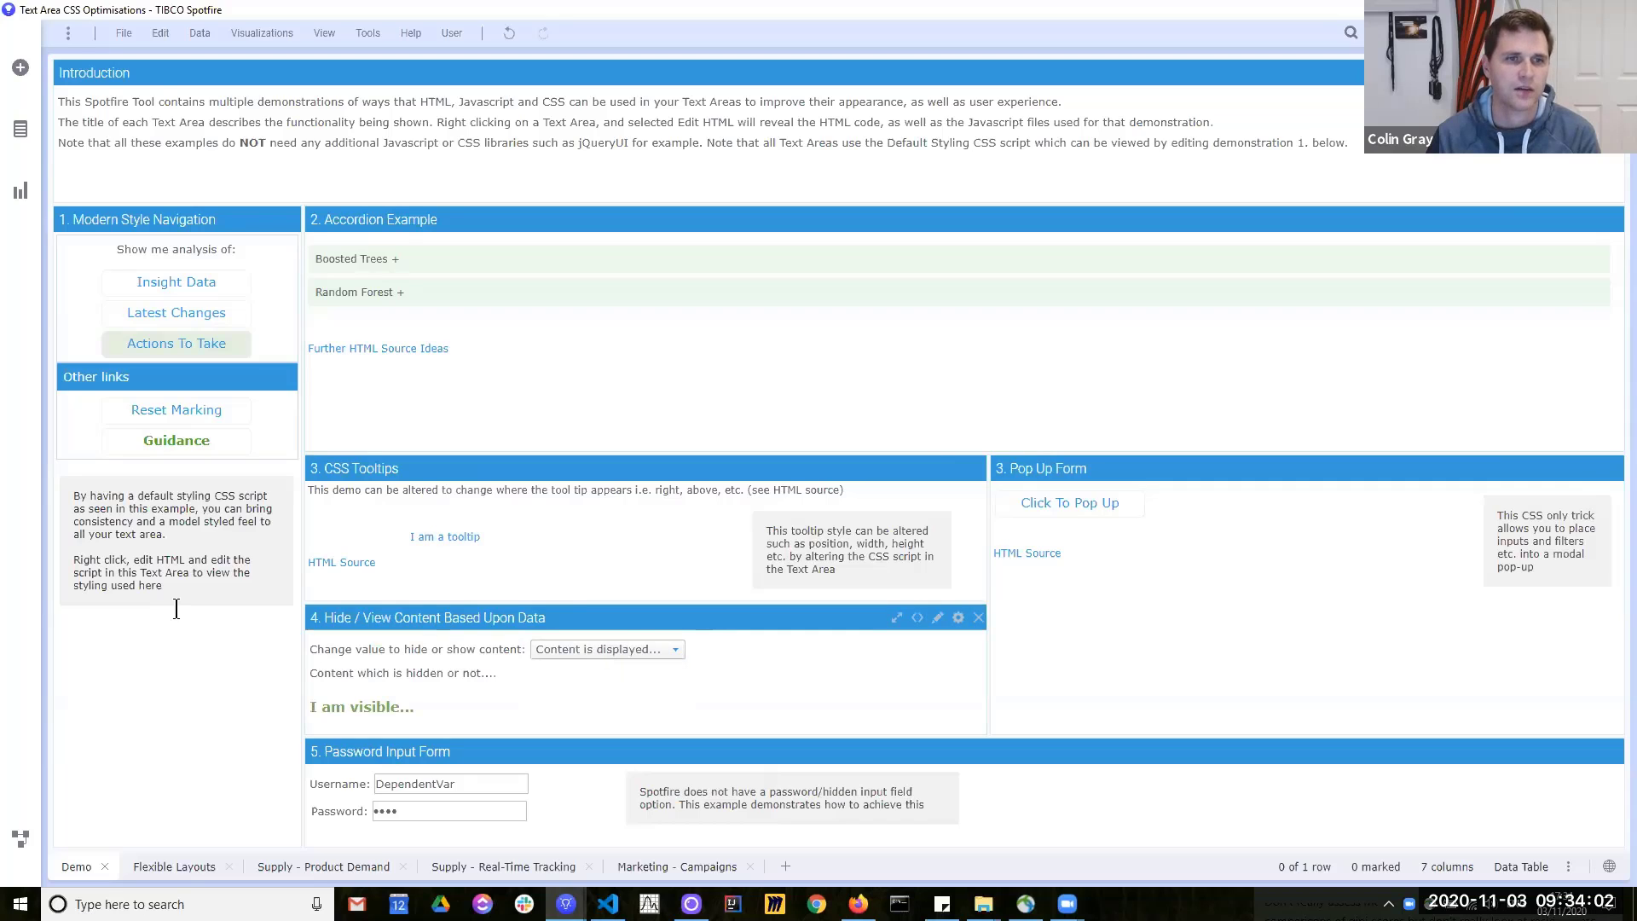
{"action": "left_click", "coordinate": [198, 282]}
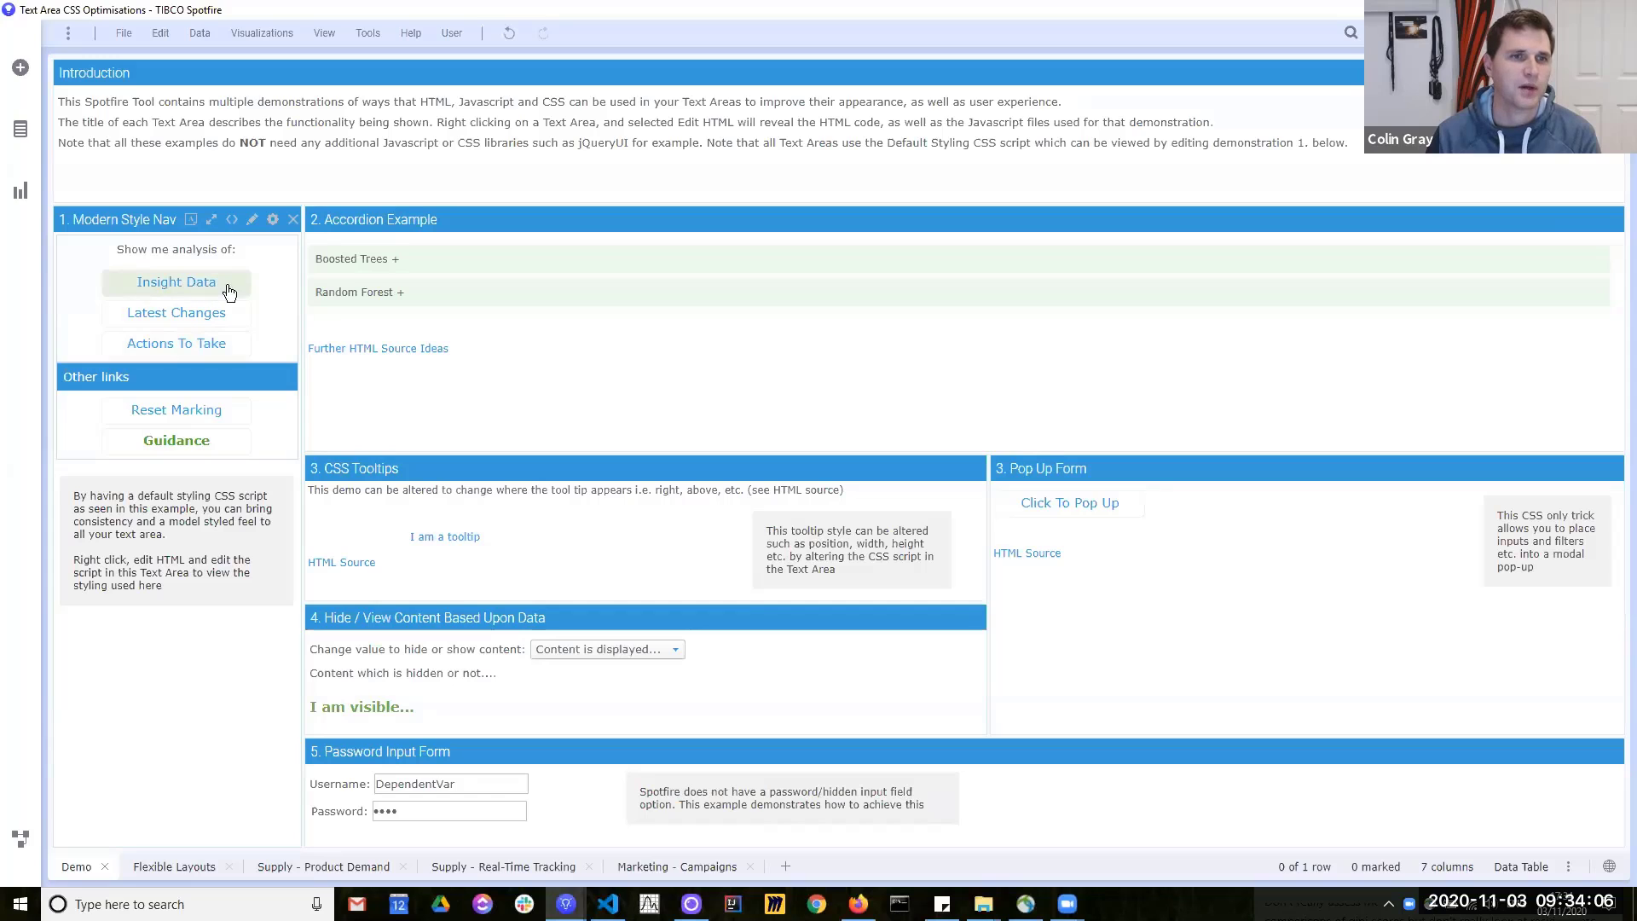
Step: Remove the Default Styling CSS script from the Modern Style Navigation text area, close its HTML editor and undo the removal
{"action": "right_click", "coordinate": [282, 284]}
{"action": "left_click", "coordinate": [324, 314]}
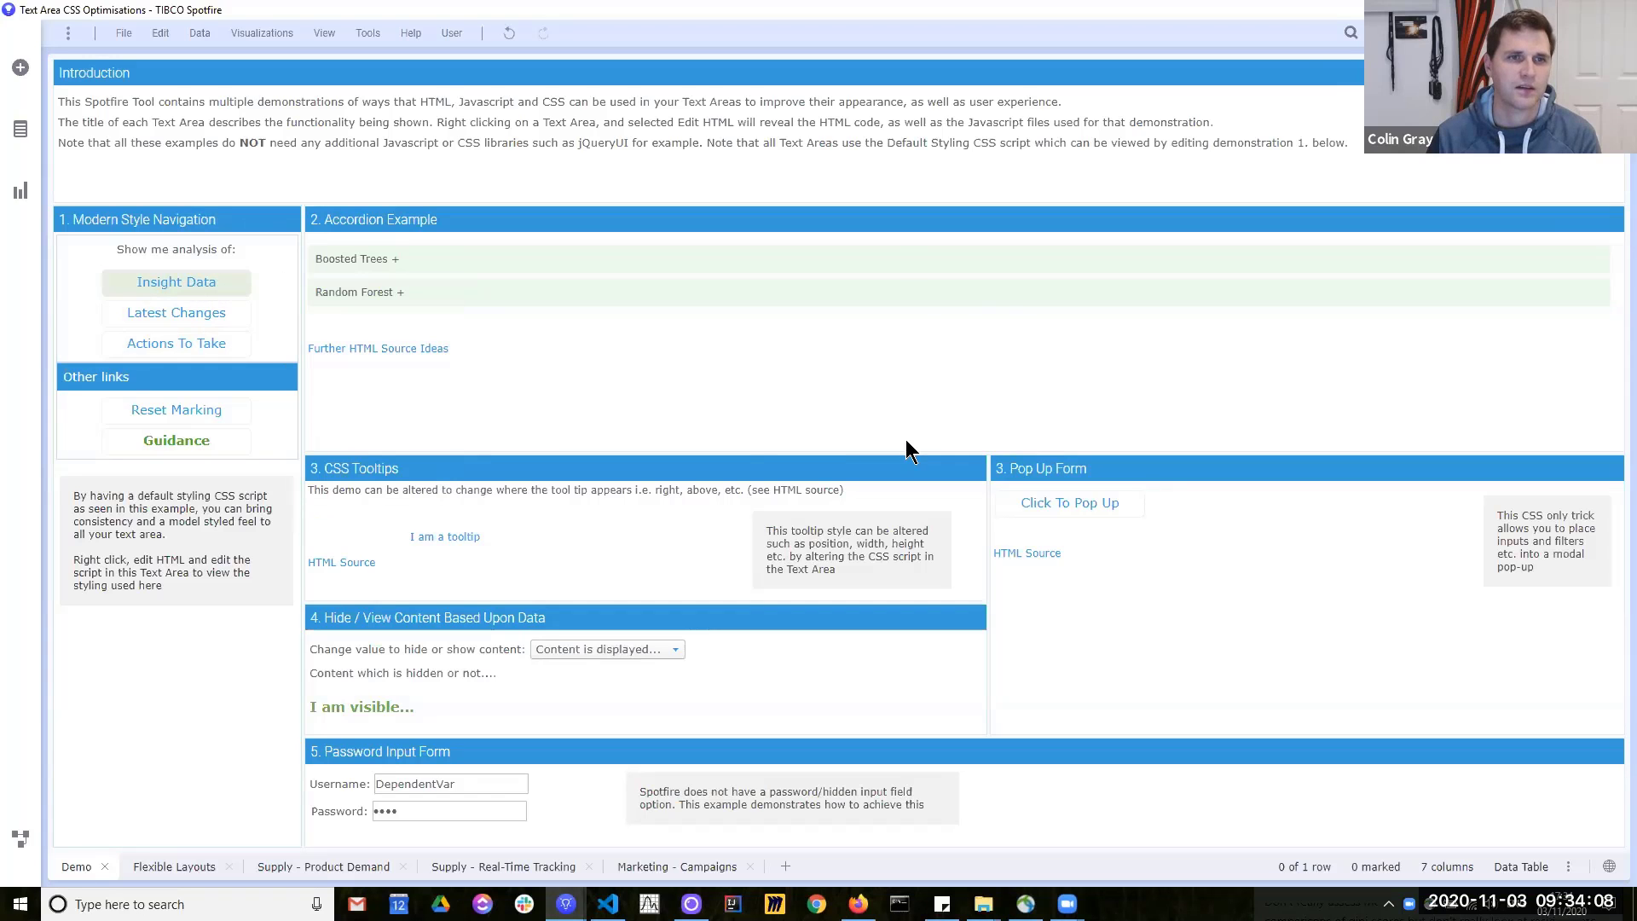
{"action": "left_click", "coordinate": [884, 368]}
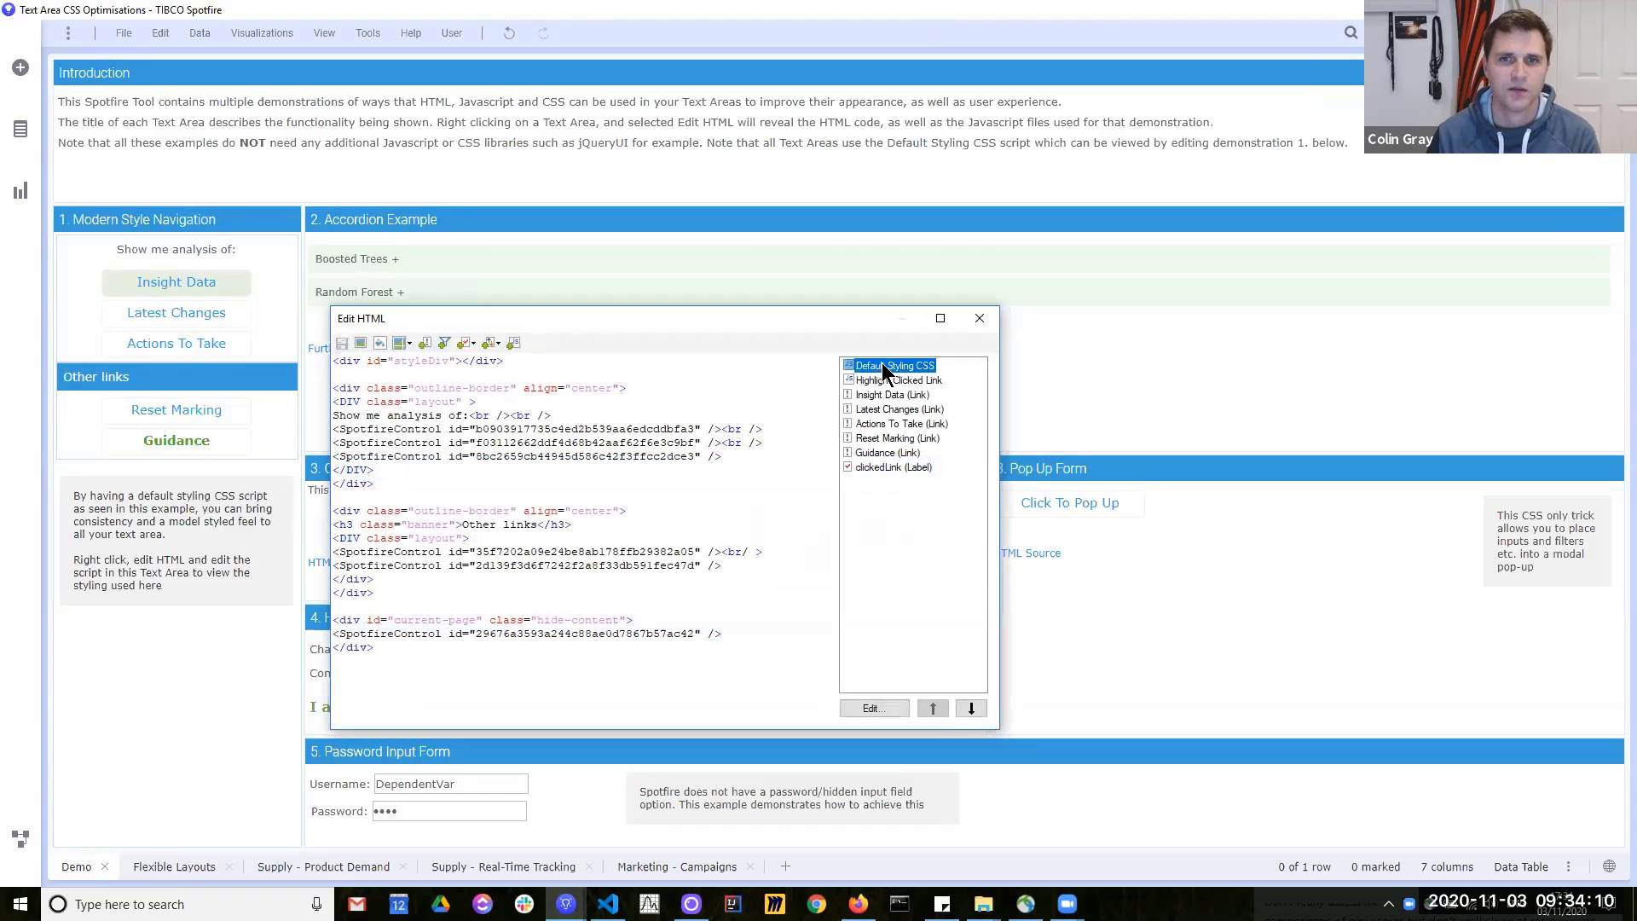
{"action": "key", "text": "Delete"}
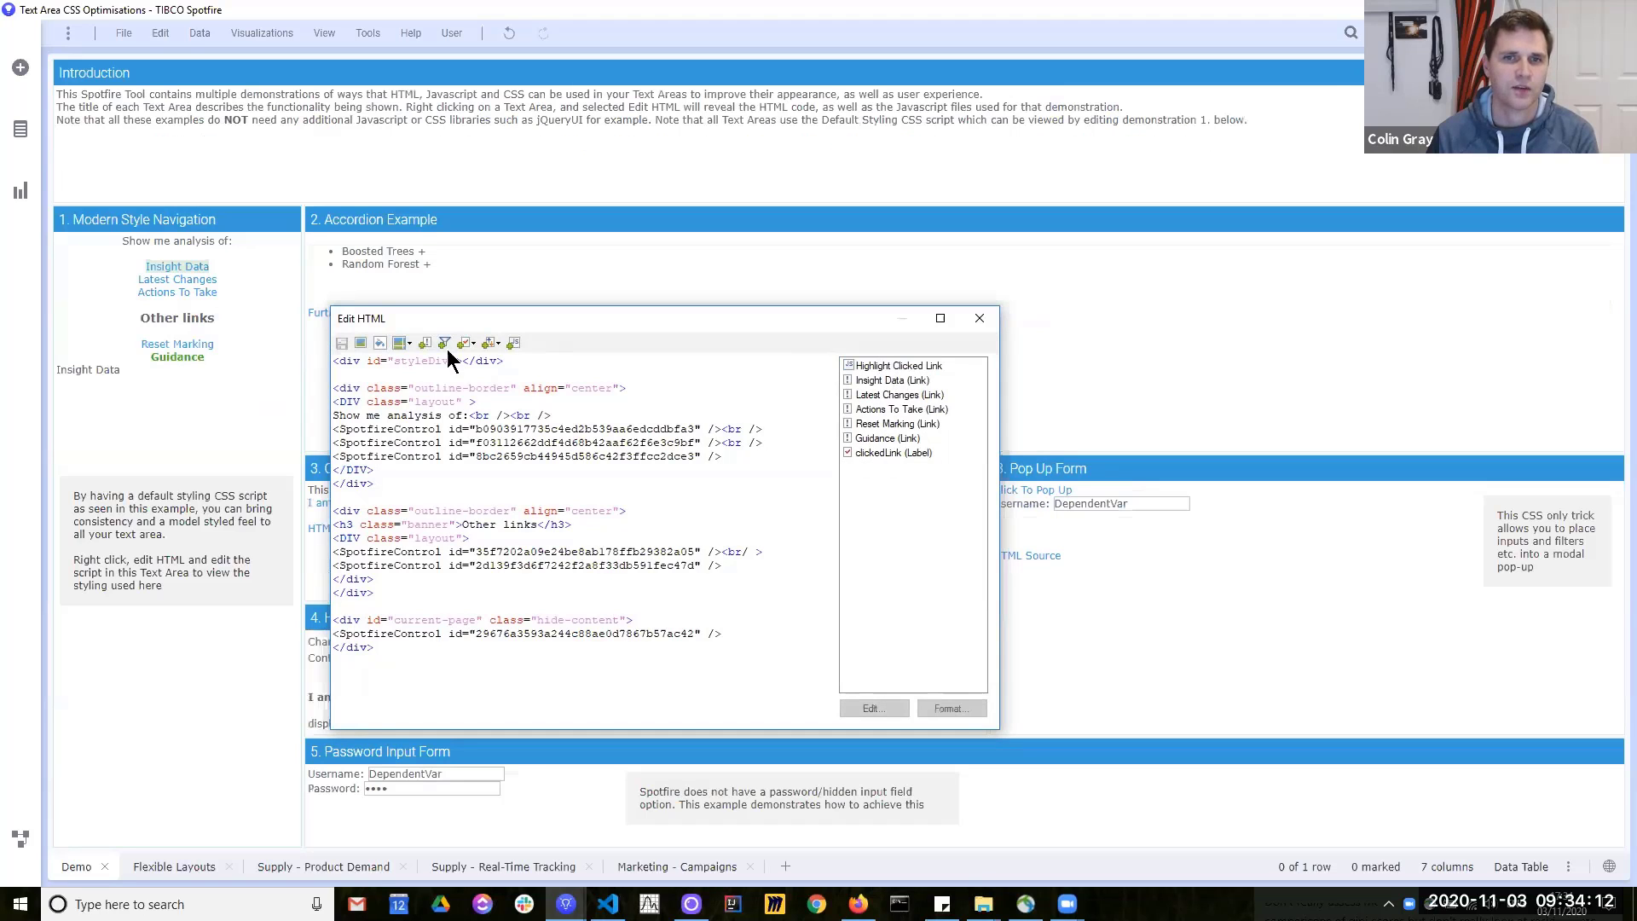
{"action": "left_click", "coordinate": [979, 318]}
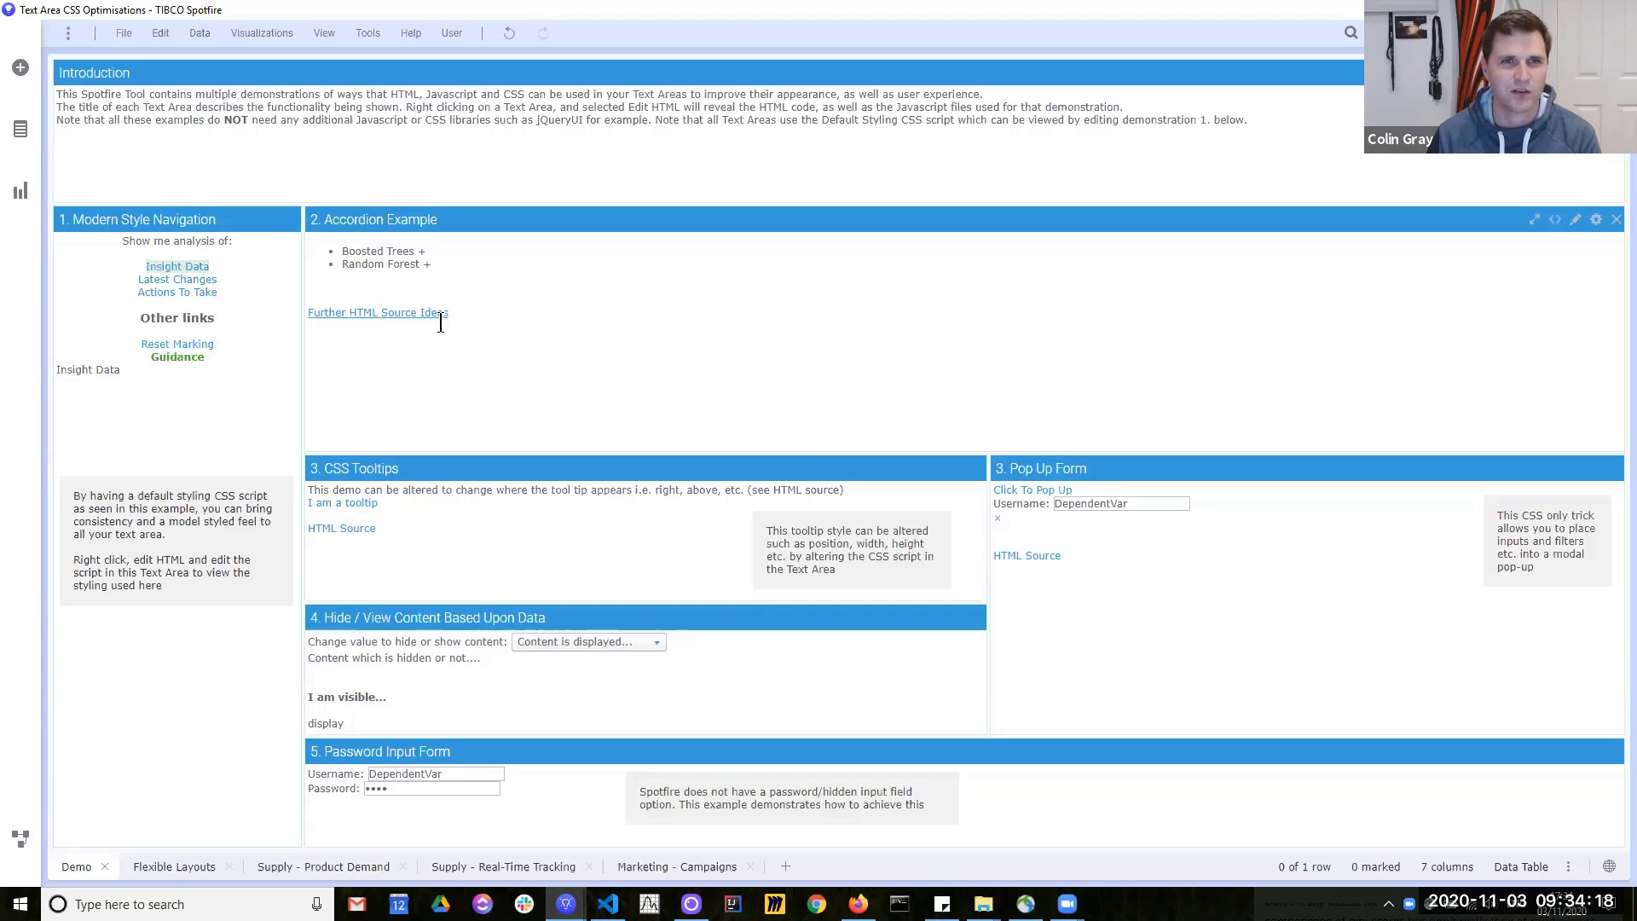
{"action": "left_click", "coordinate": [511, 34]}
Step: Open the HTML of the Modern Style Navigation text area and examine the div with the id styleDiv
{"action": "right_click", "coordinate": [267, 294]}
{"action": "left_click", "coordinate": [307, 318]}
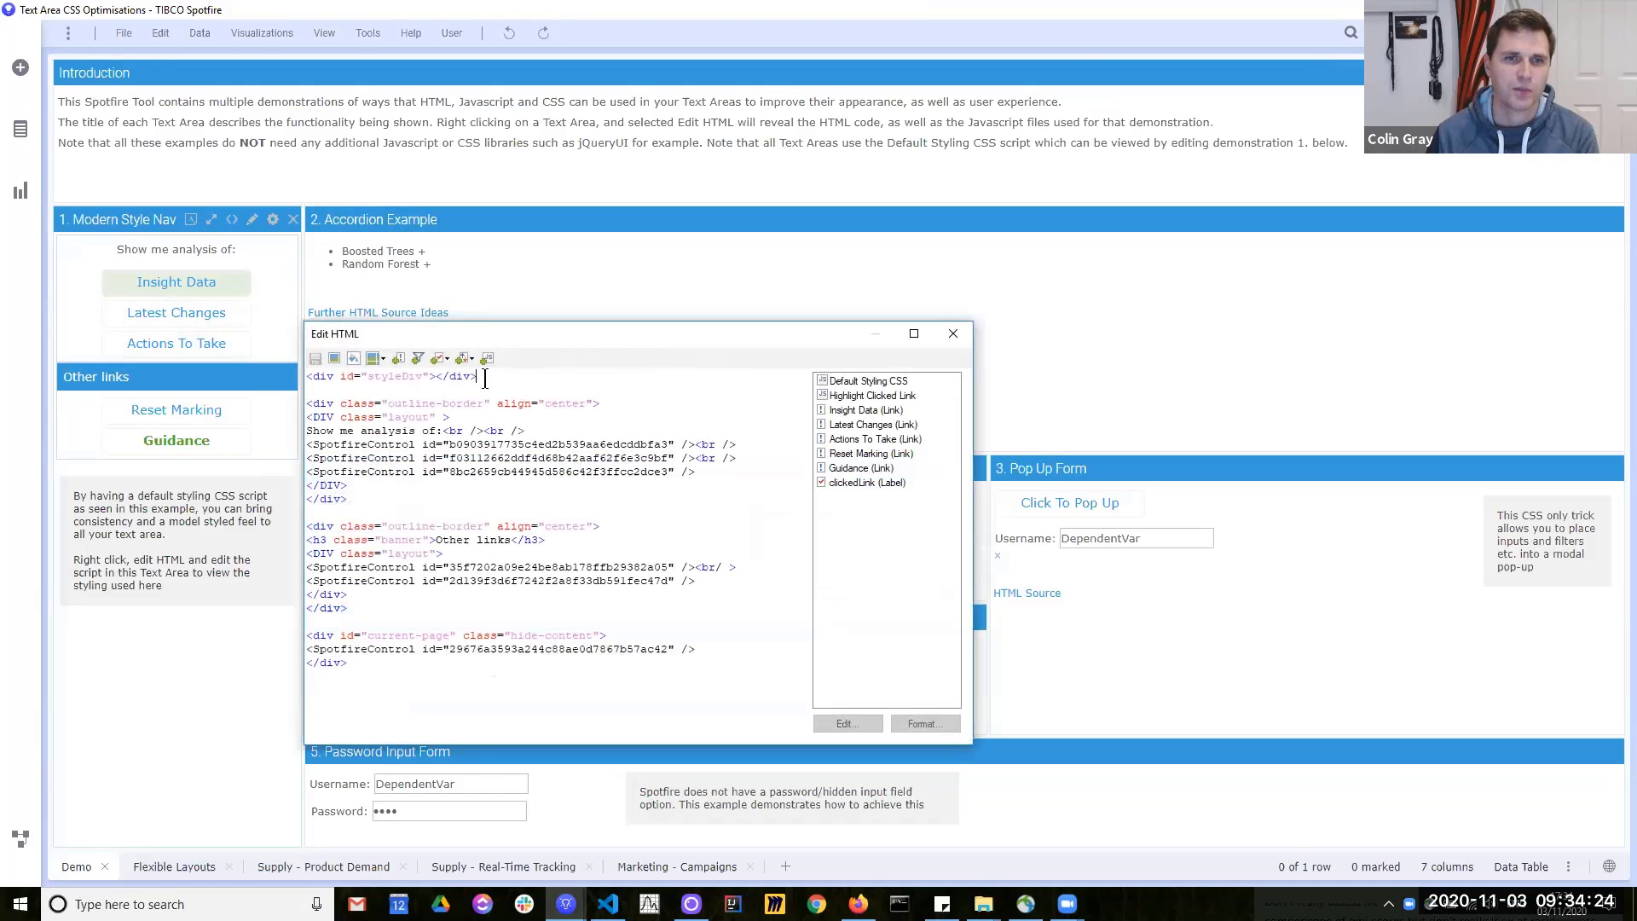
{"action": "left_click_drag", "start_coordinate": [494, 378], "coordinate": [301, 376]}
{"action": "left_click", "coordinate": [426, 381]}
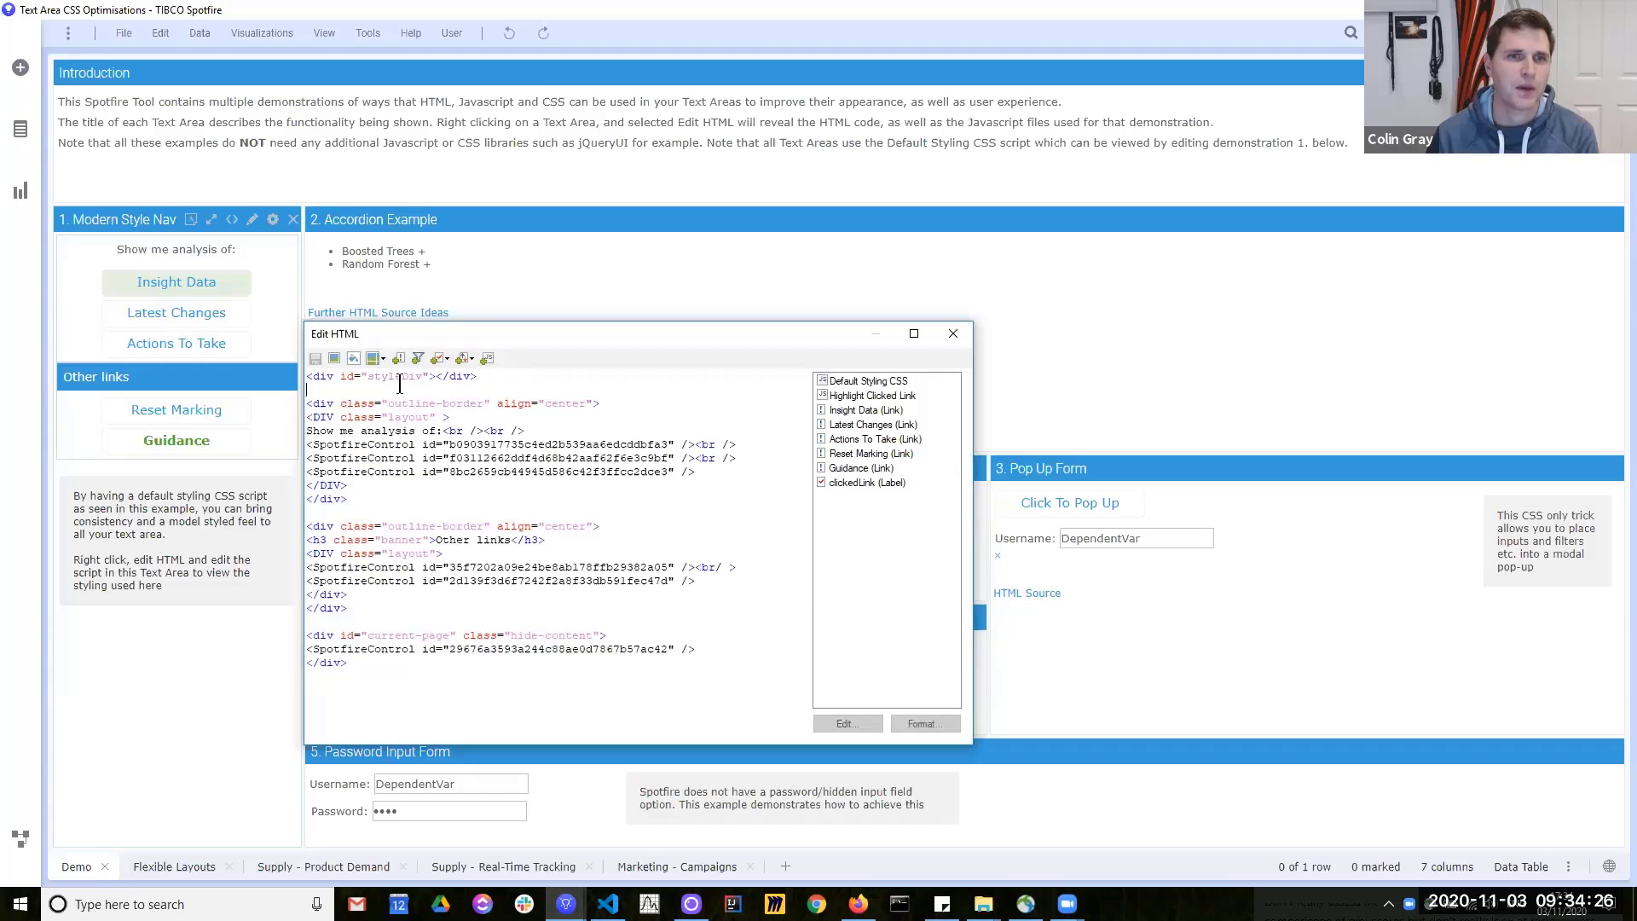
{"action": "left_click_drag", "start_coordinate": [422, 378], "coordinate": [372, 378]}
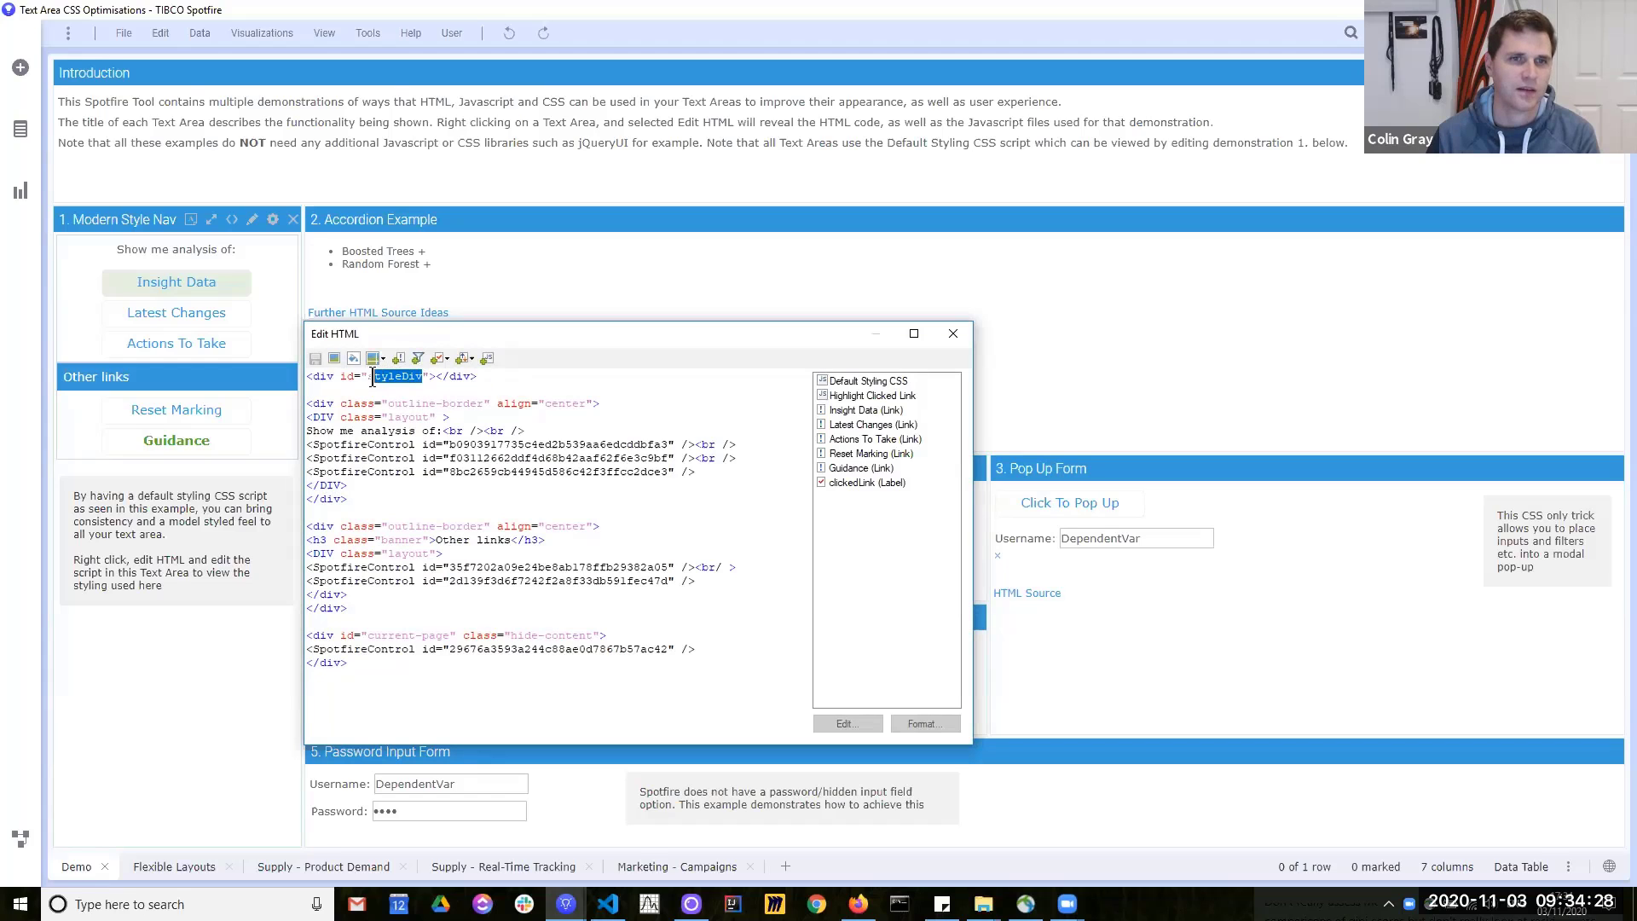
{"action": "left_click_drag", "start_coordinate": [499, 381], "coordinate": [307, 378]}
{"action": "left_click", "coordinate": [505, 382]}
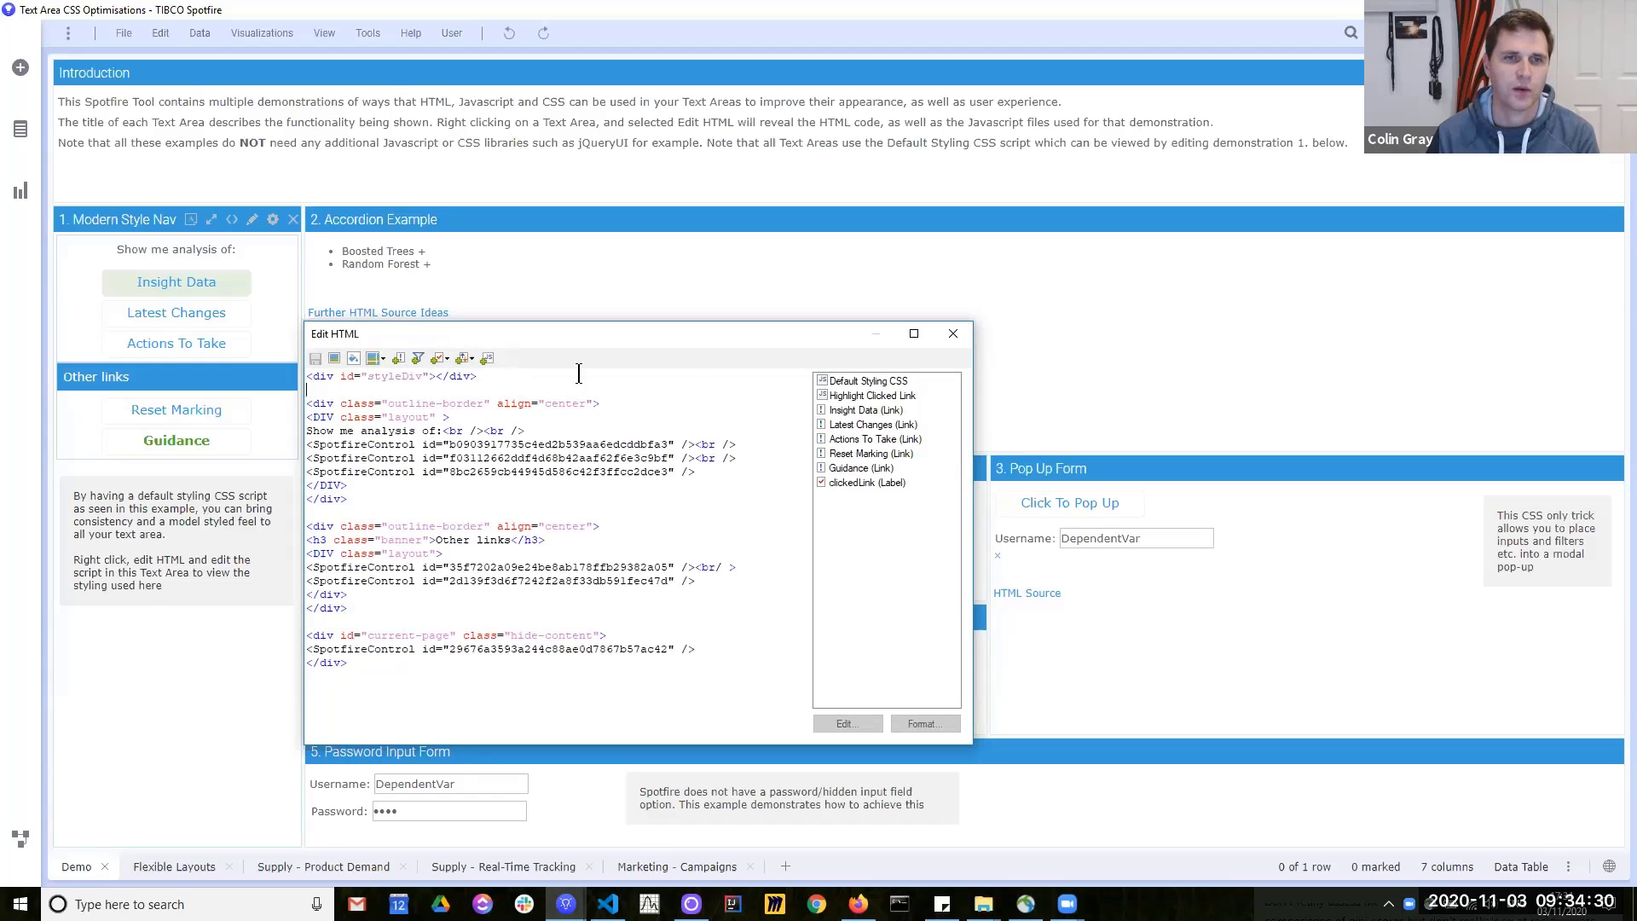
Step: Open the Default Styling CSS script for editing and examine its td and div.layout rules
{"action": "double_click", "coordinate": [855, 380]}
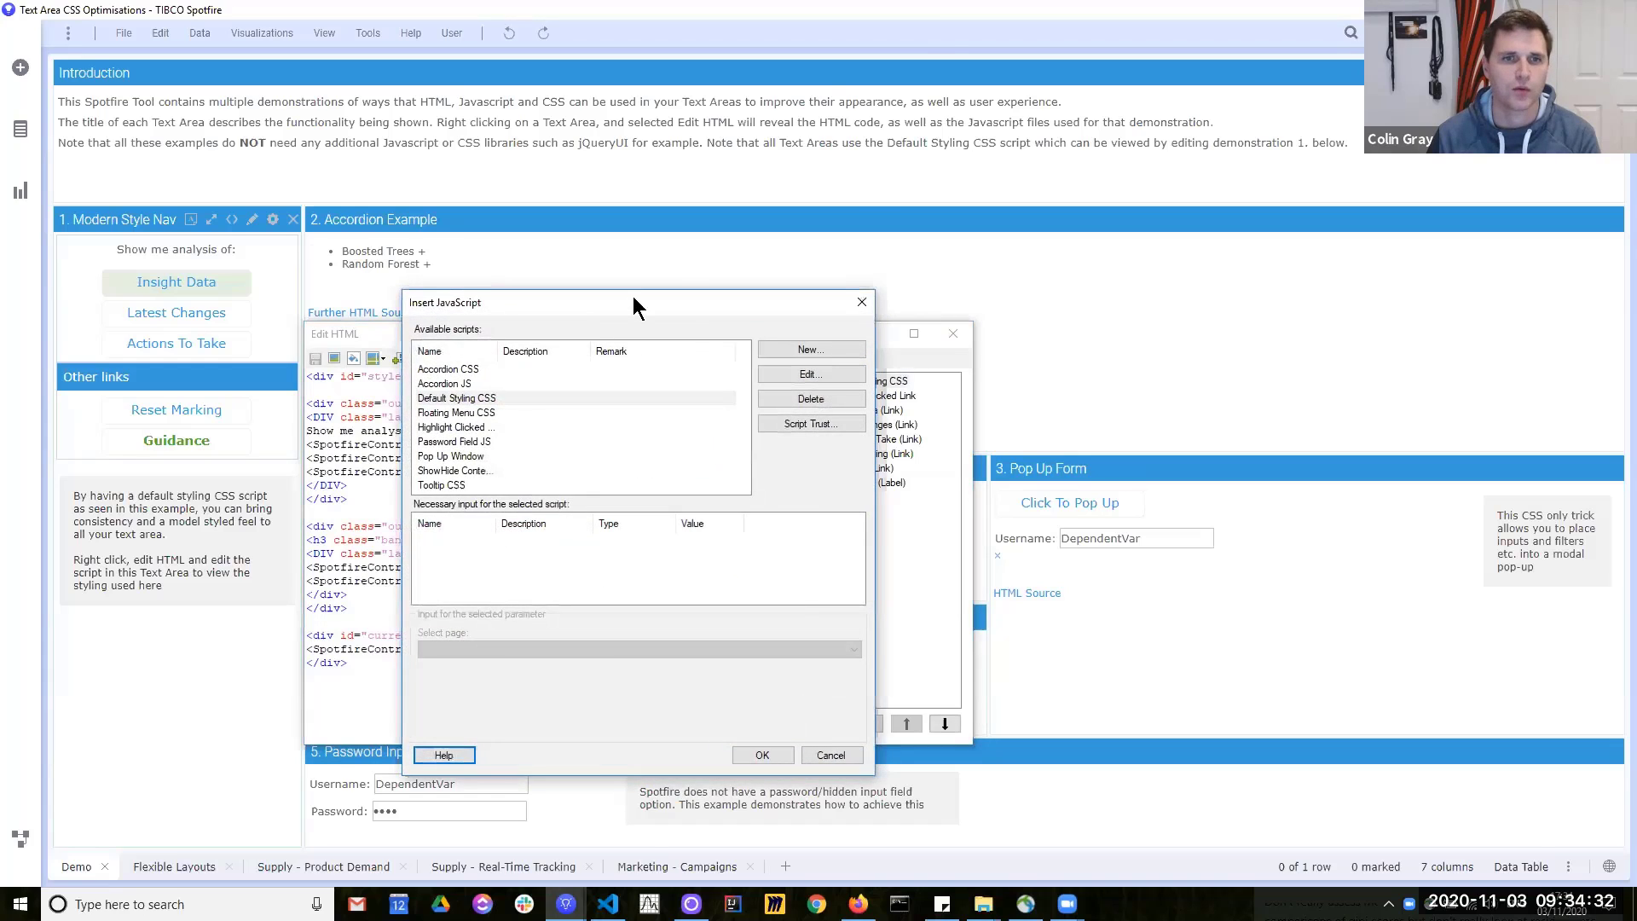
{"action": "left_click_drag", "start_coordinate": [633, 295], "coordinate": [581, 85]}
{"action": "left_click", "coordinate": [756, 164]}
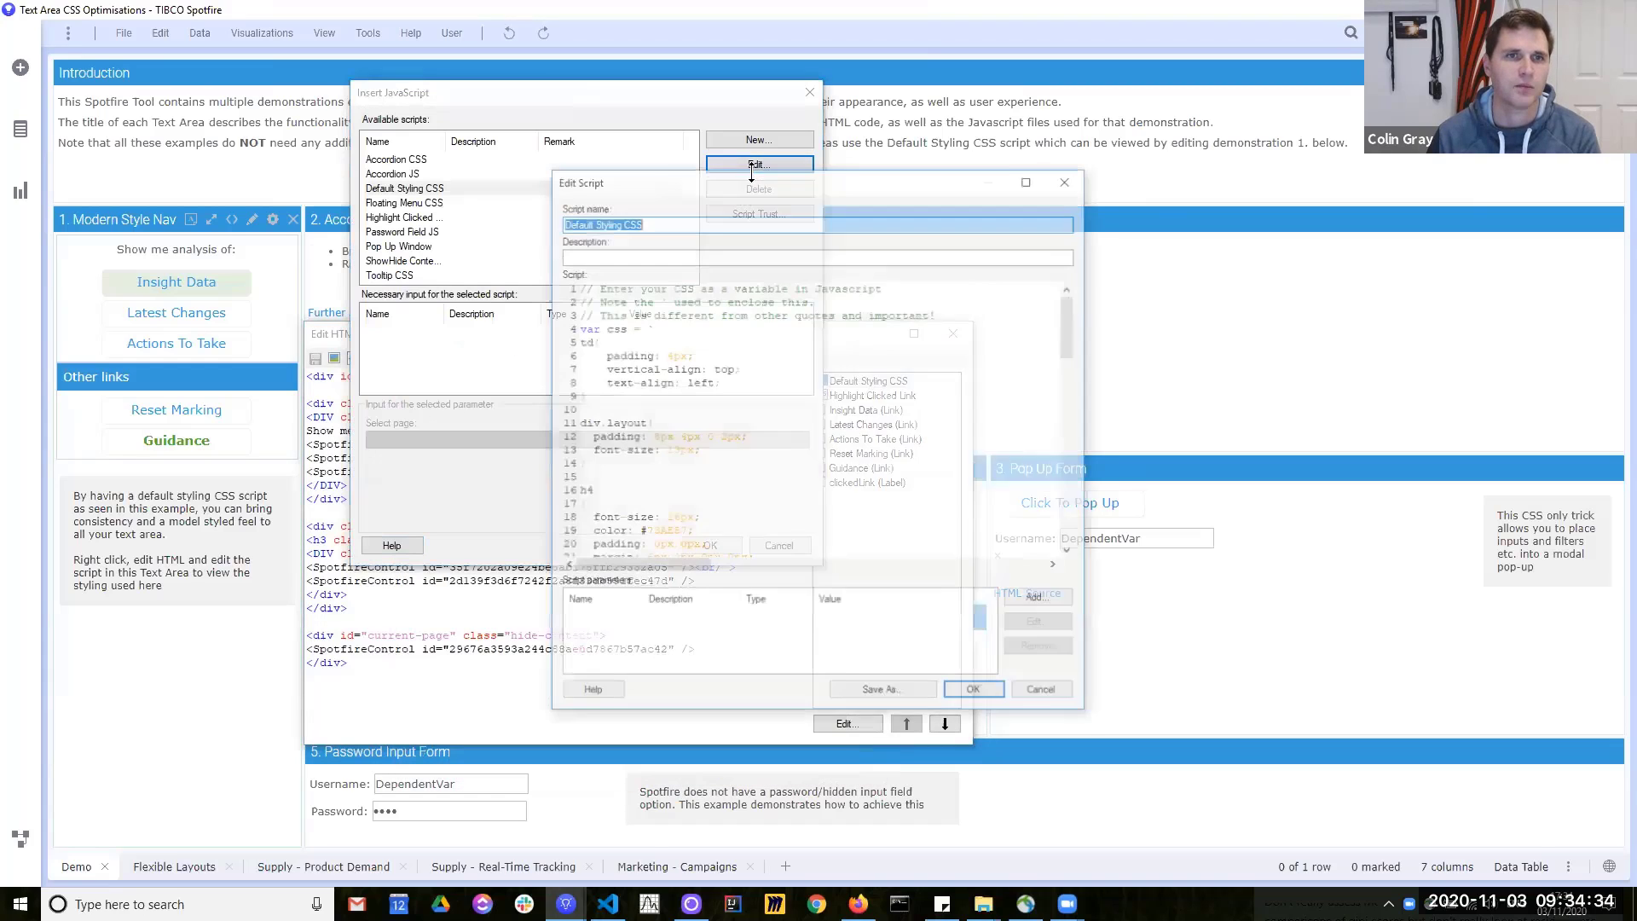
{"action": "left_click_drag", "start_coordinate": [670, 188], "coordinate": [585, 116]}
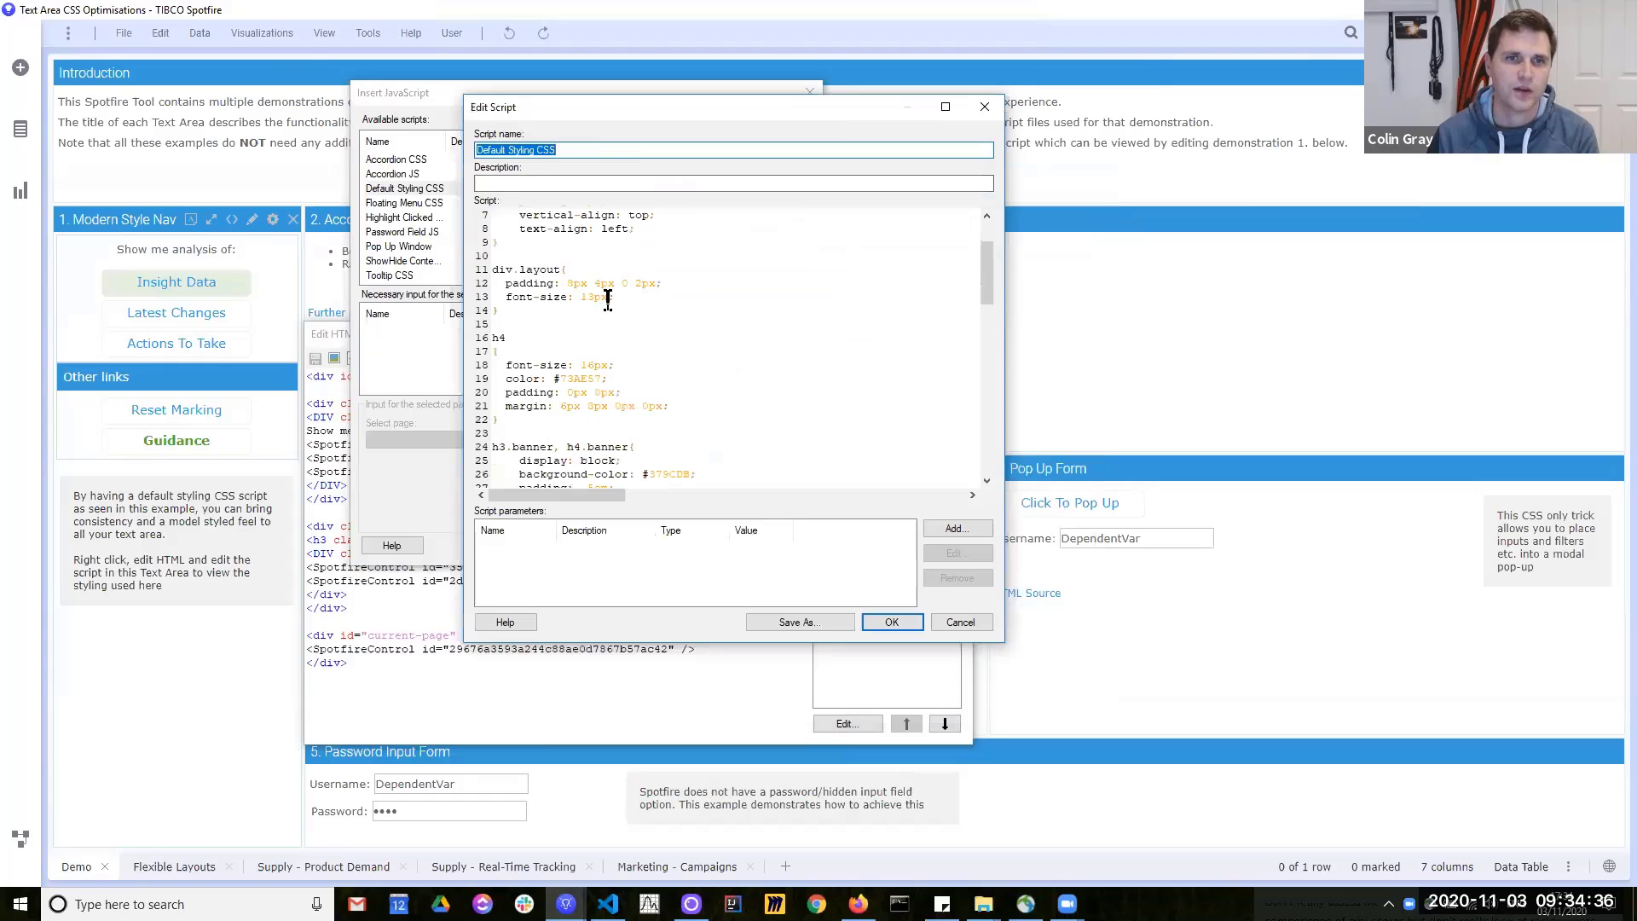
{"action": "left_click_drag", "start_coordinate": [498, 272], "coordinate": [640, 400]}
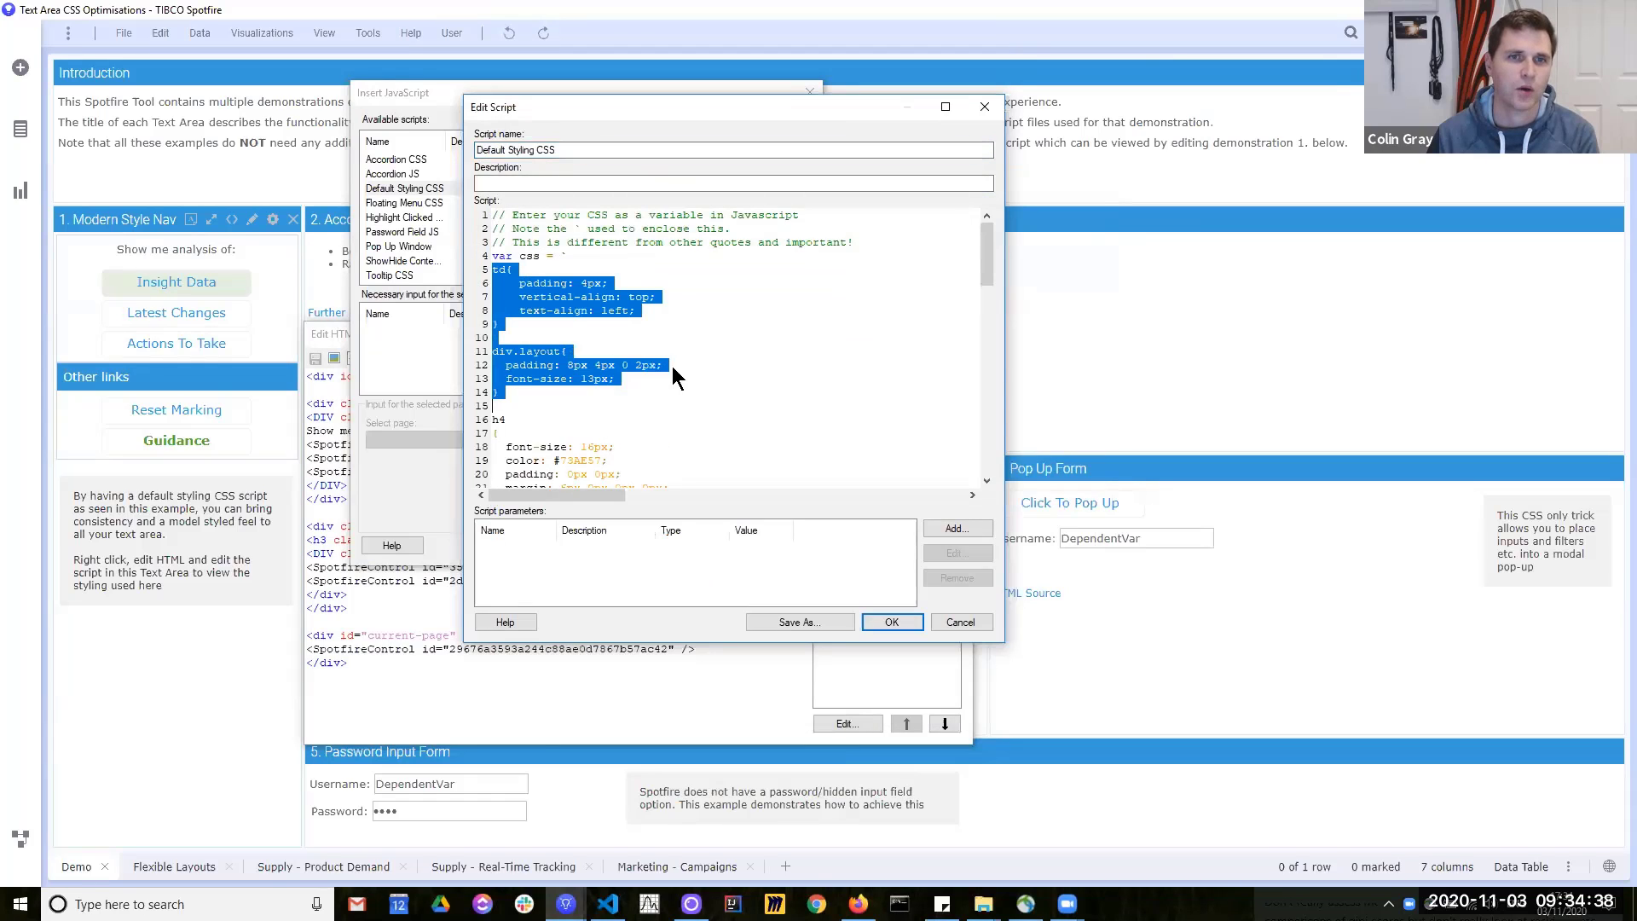
{"action": "scroll", "coordinate": [640, 401], "scroll_direction": "down", "scroll_amount": 2}
{"action": "left_click", "coordinate": [681, 359]}
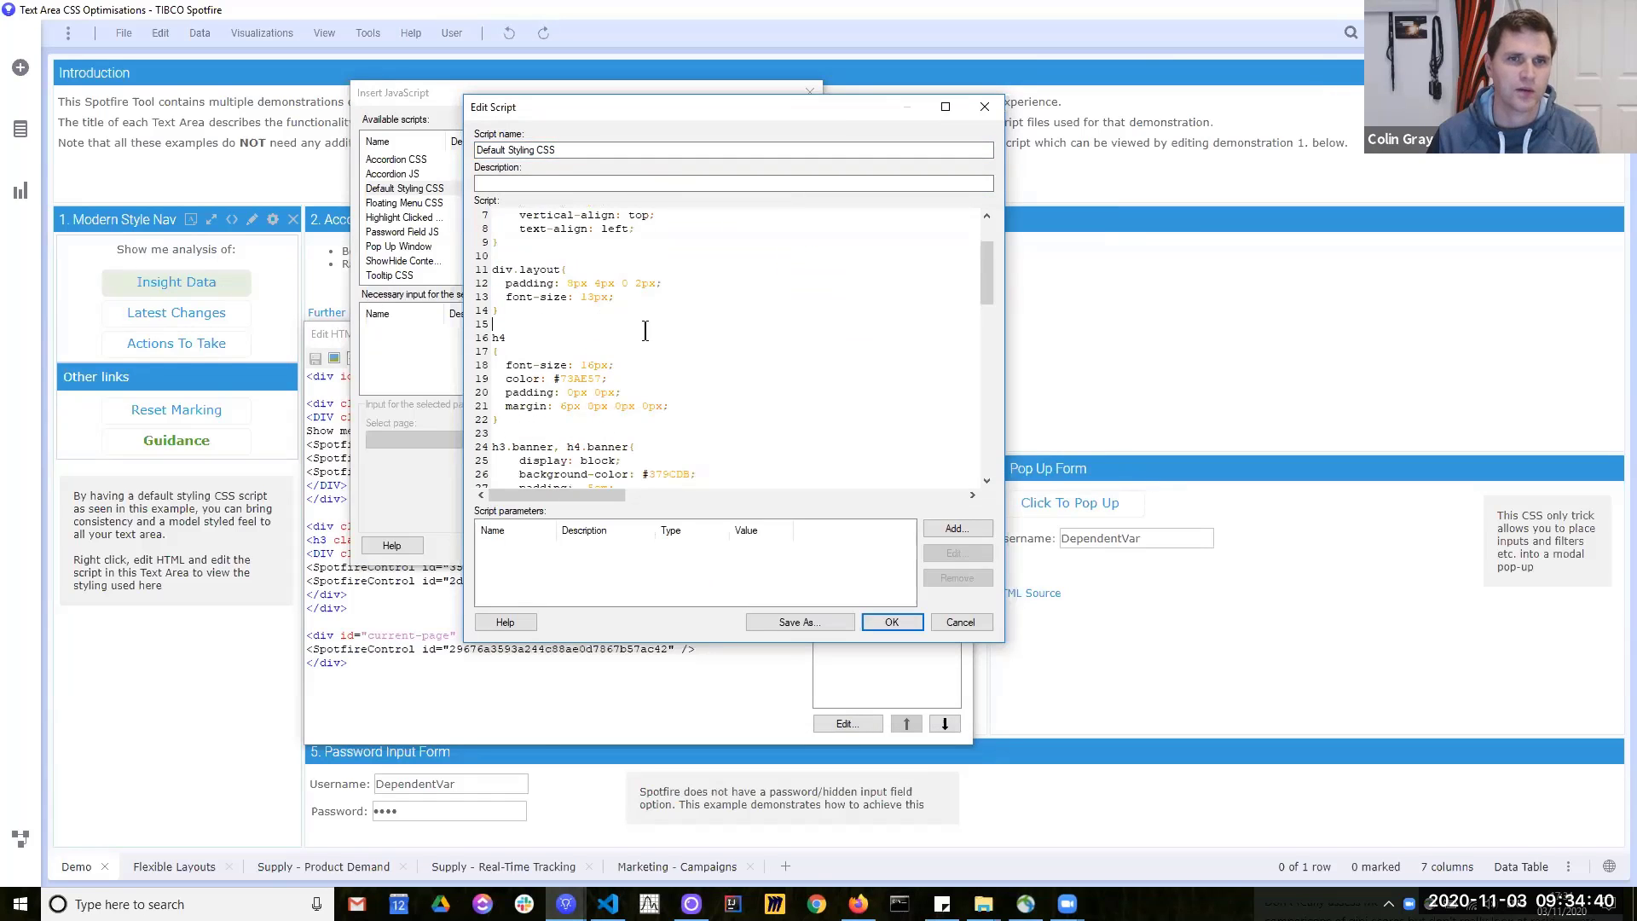
Step: Examine the h3.banner, div.layout a and hover rules in the Default Styling CSS script
{"action": "scroll", "coordinate": [546, 328], "scroll_direction": "down", "scroll_amount": 3}
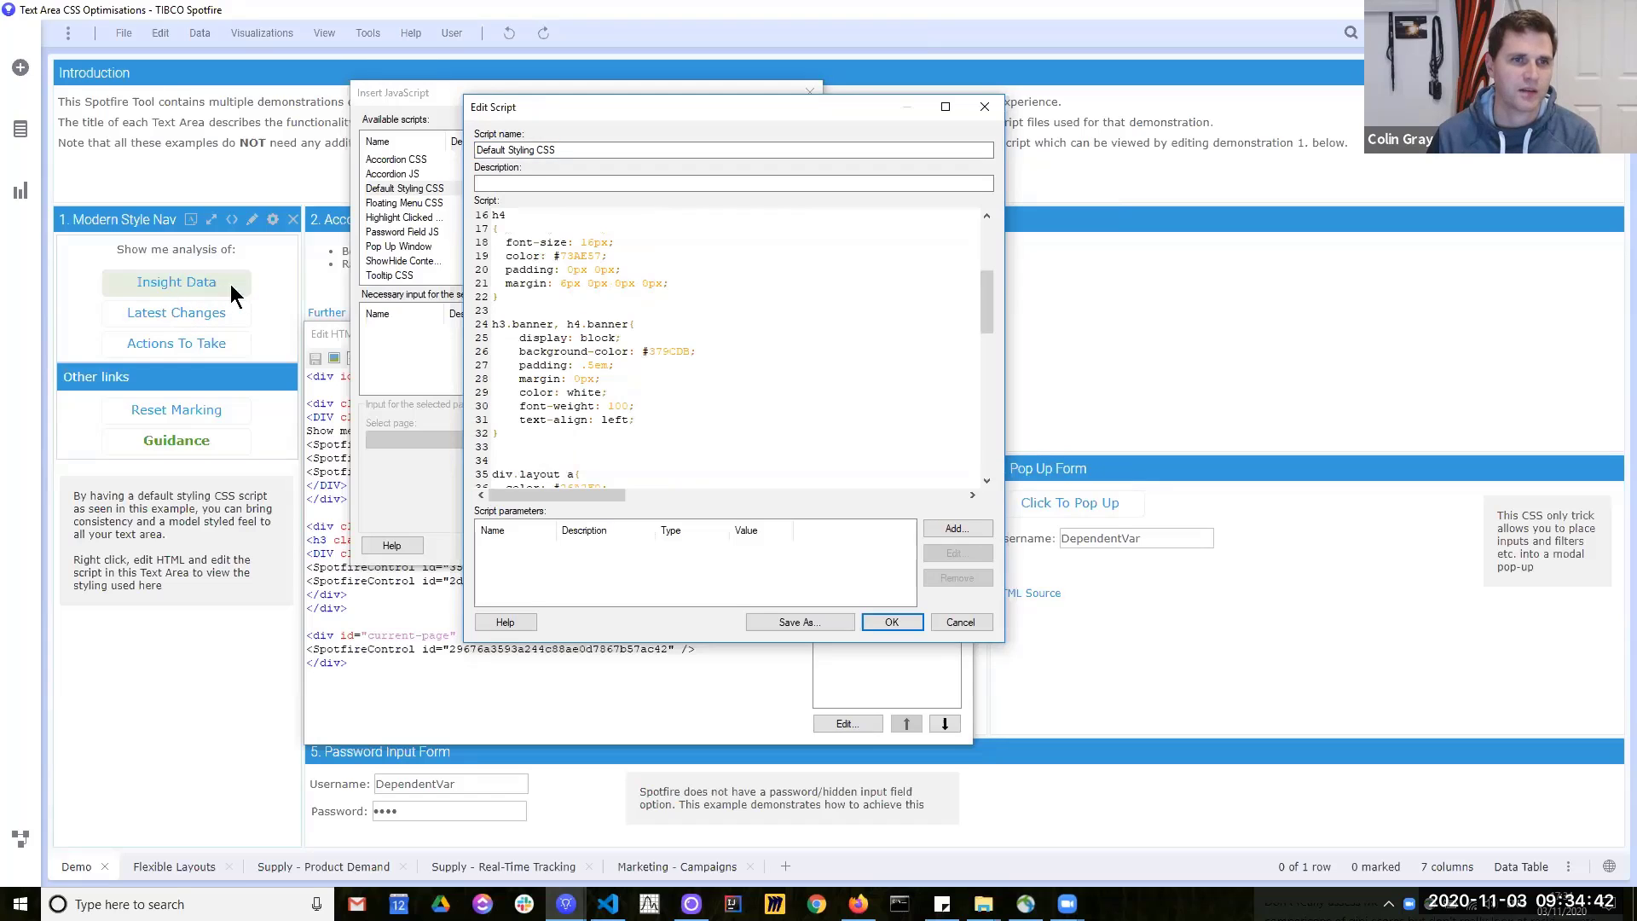
{"action": "scroll", "coordinate": [527, 351], "scroll_direction": "down", "scroll_amount": 4}
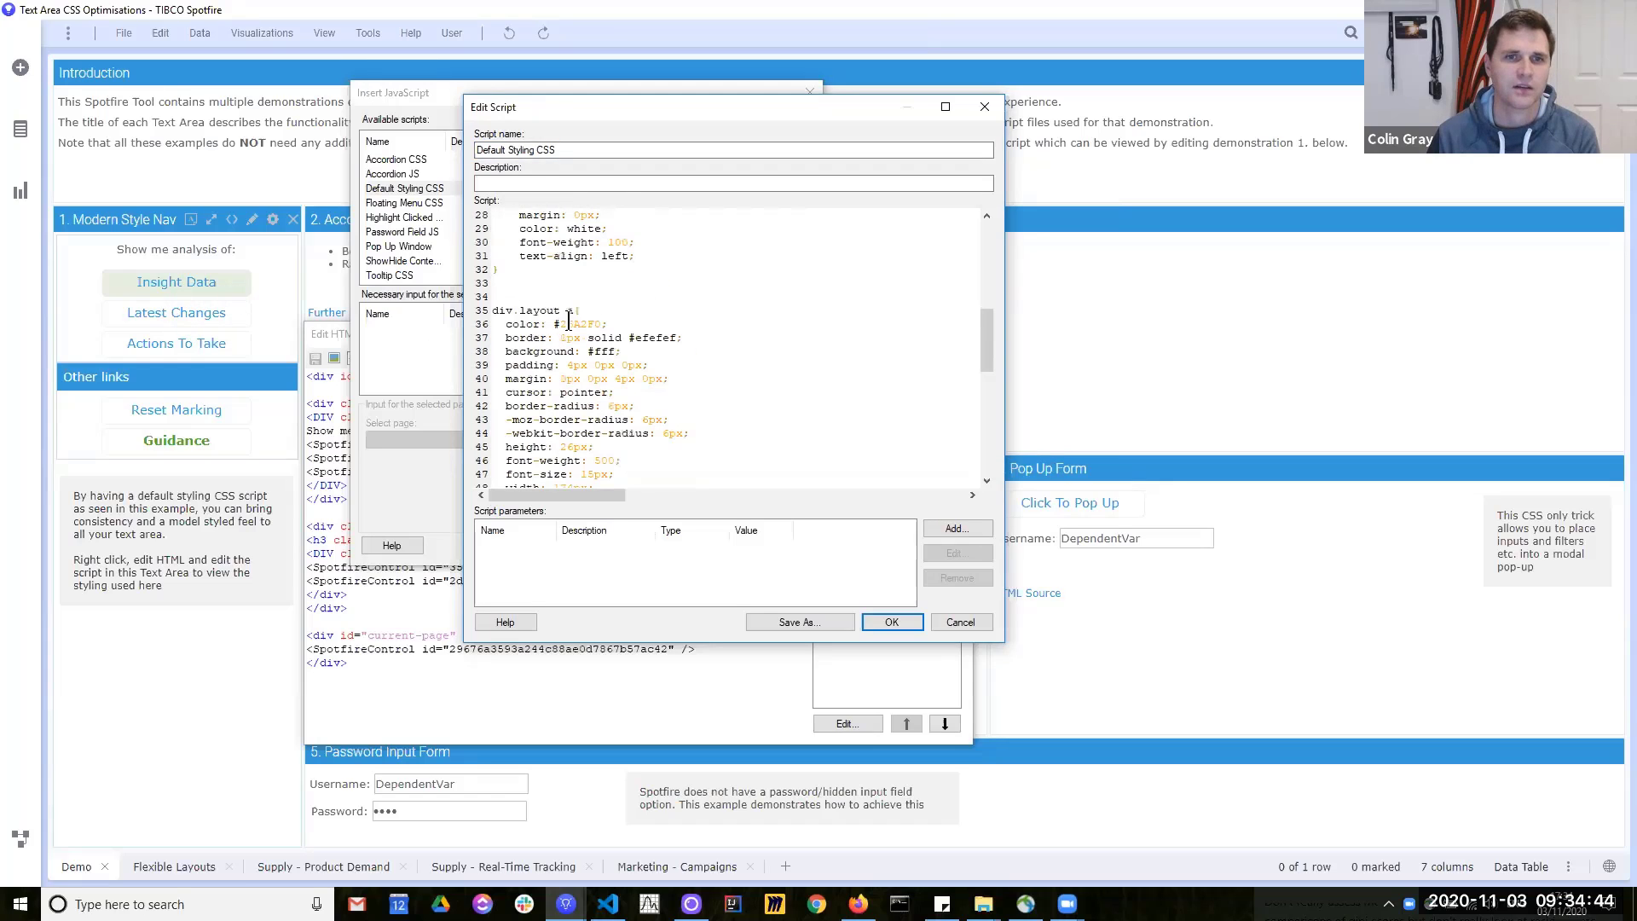
{"action": "left_click_drag", "start_coordinate": [507, 324], "coordinate": [648, 447]}
{"action": "left_click", "coordinate": [694, 358]}
{"action": "scroll", "coordinate": [694, 358], "scroll_direction": "down", "scroll_amount": 3}
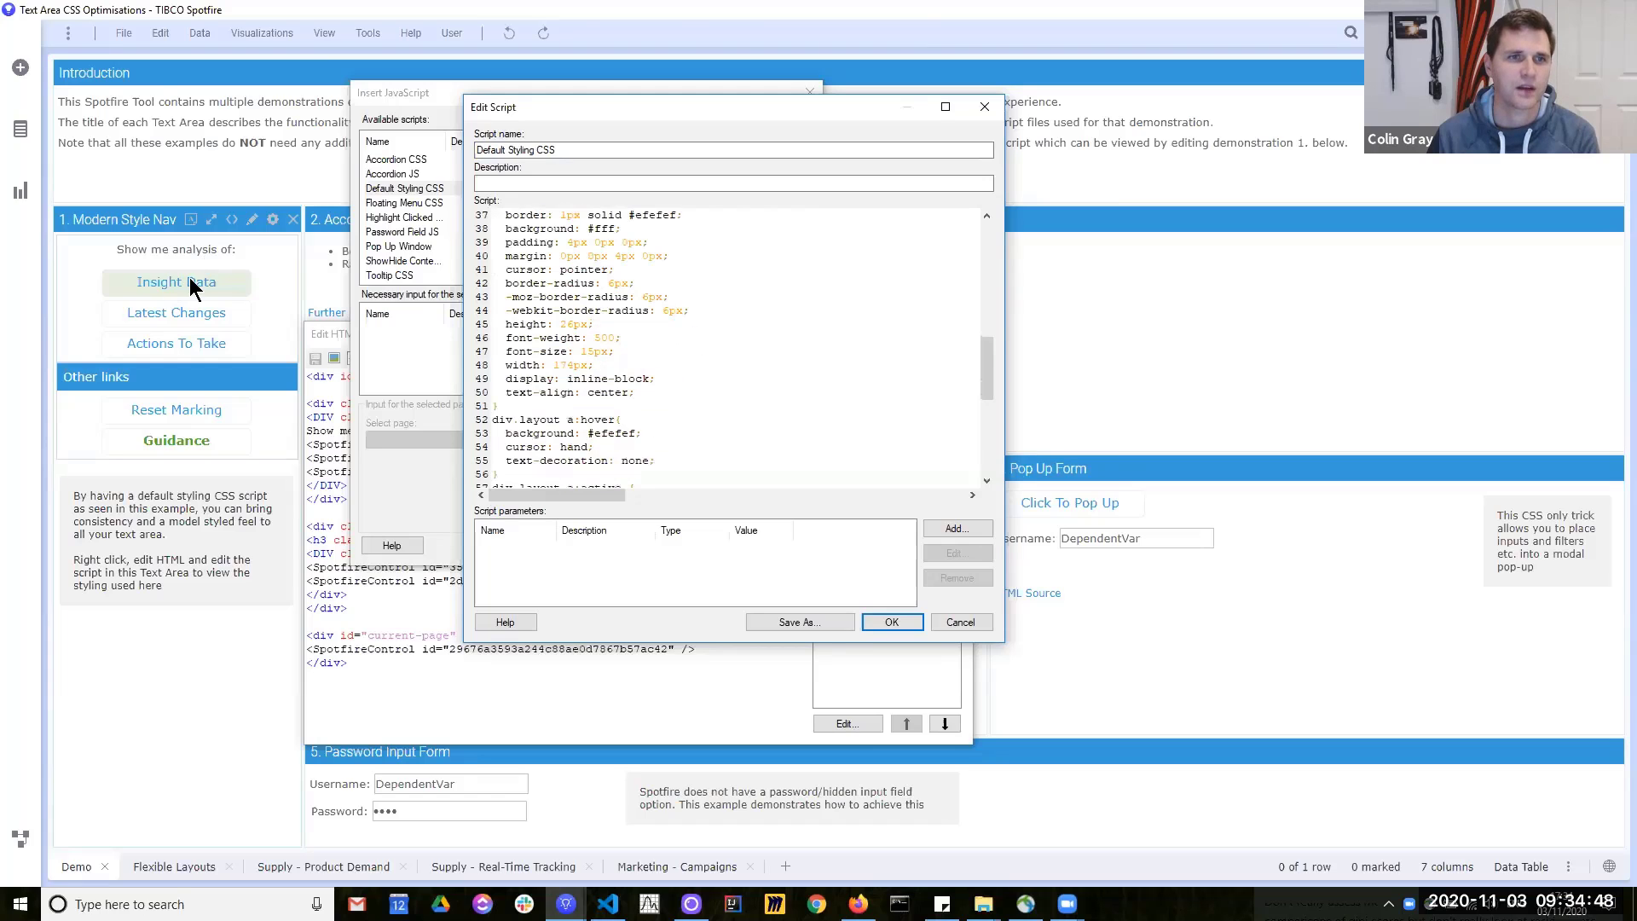
Step: Set the div.layout a text colour to black in the Default Styling CSS script, apply it and close the HTML editor
{"action": "scroll", "coordinate": [694, 340], "scroll_direction": "up", "scroll_amount": 3}
{"action": "double_click", "coordinate": [586, 324]}
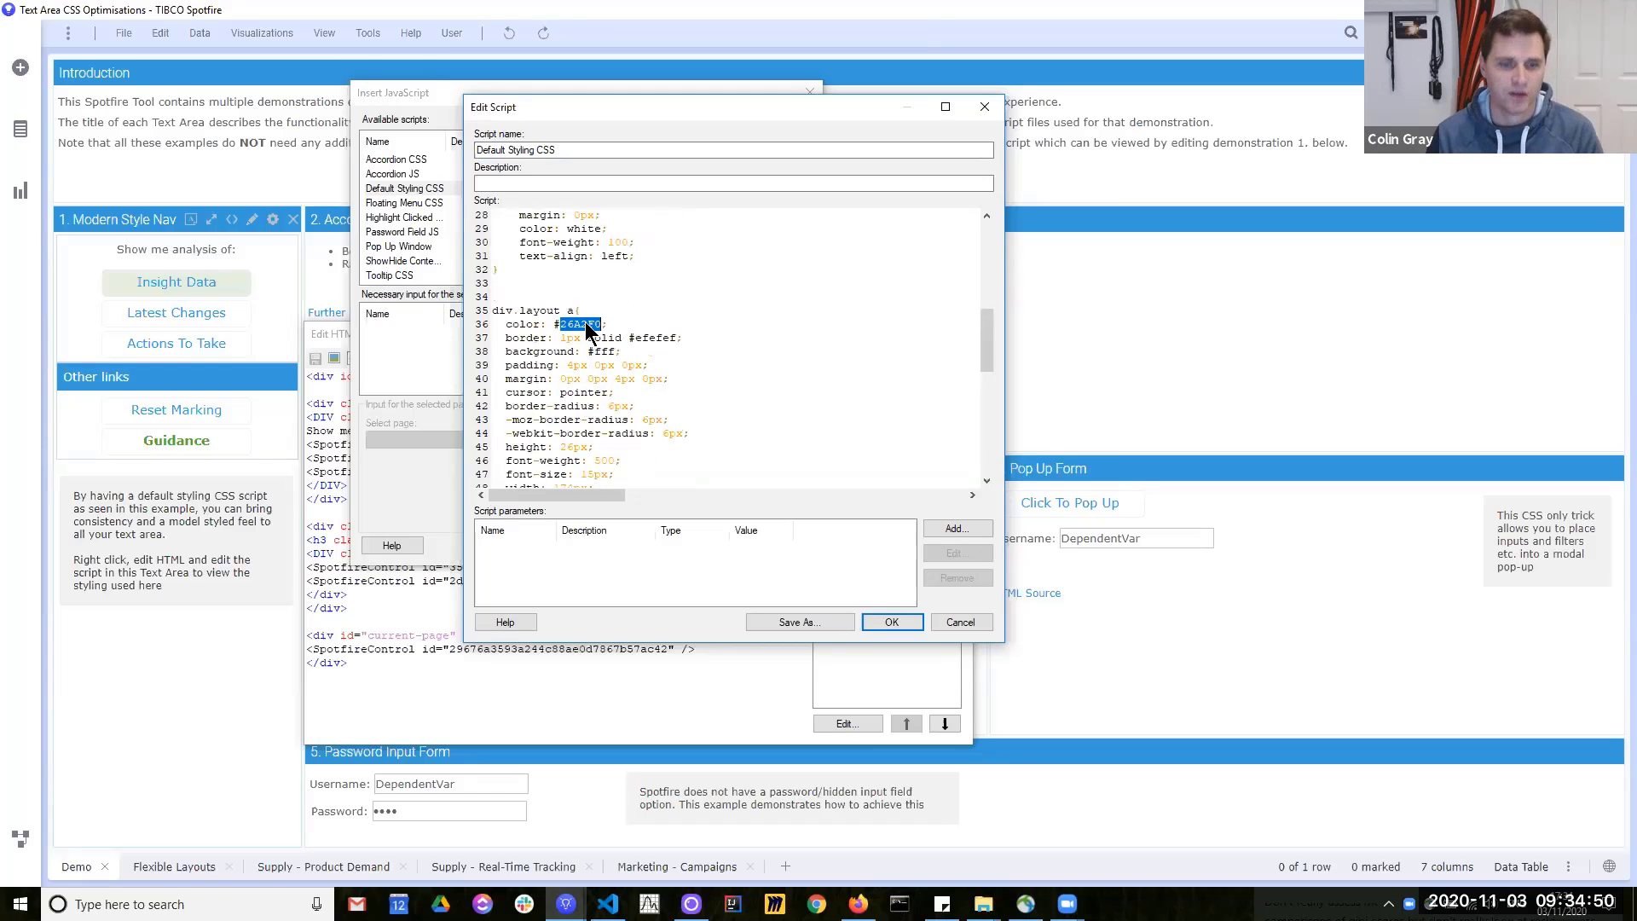
{"action": "type", "text": "0"}
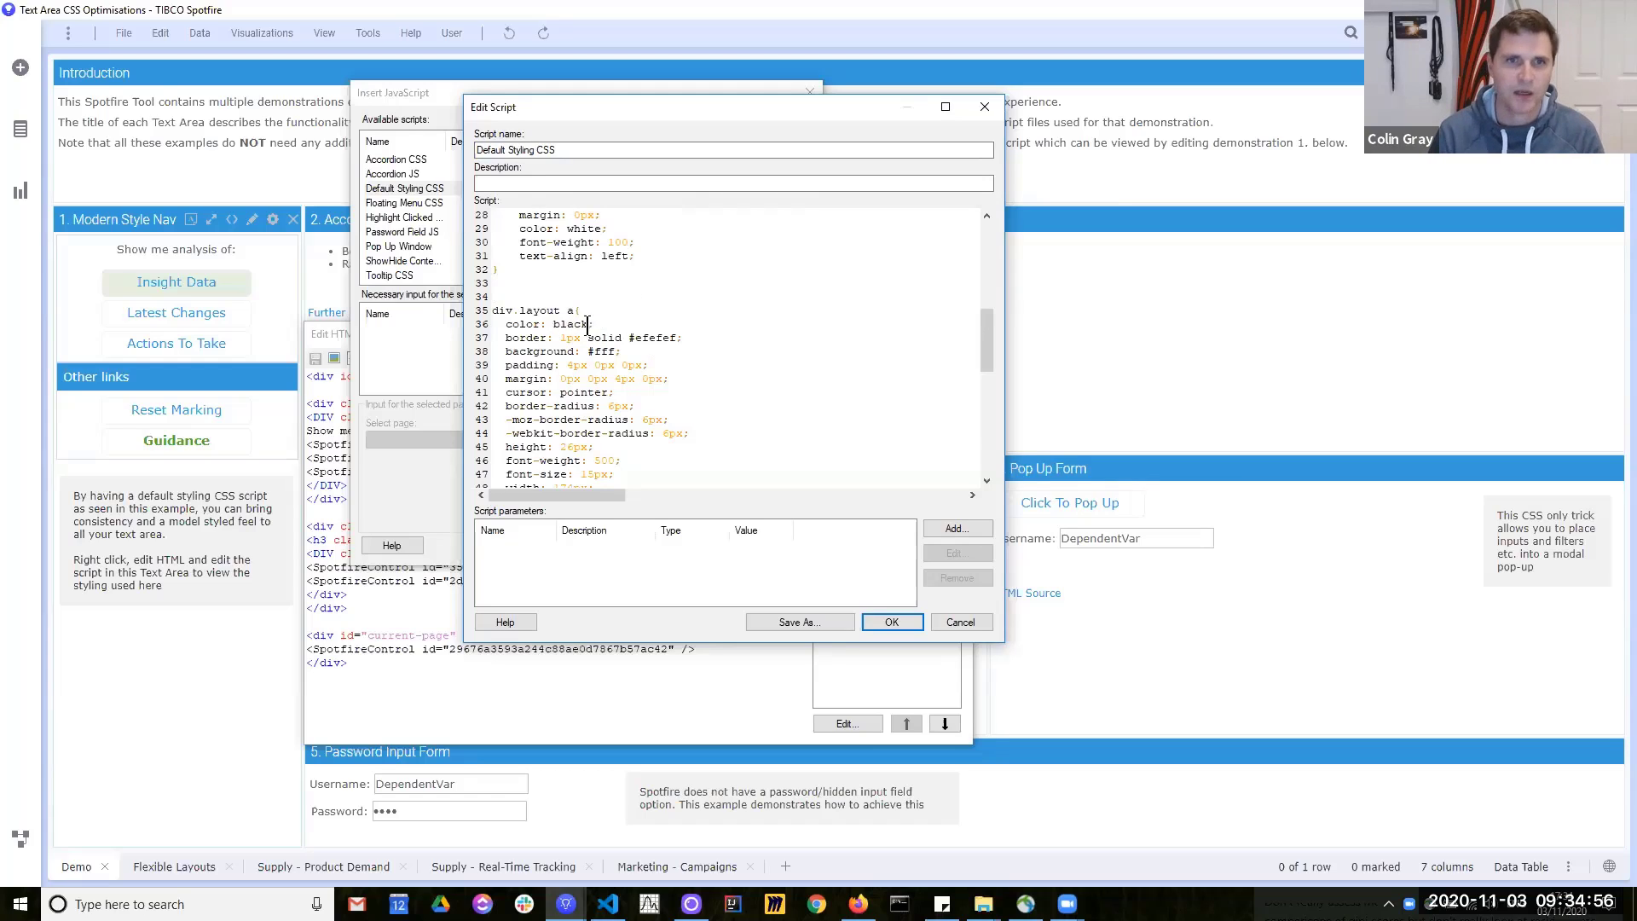
{"action": "left_click", "coordinate": [891, 622]}
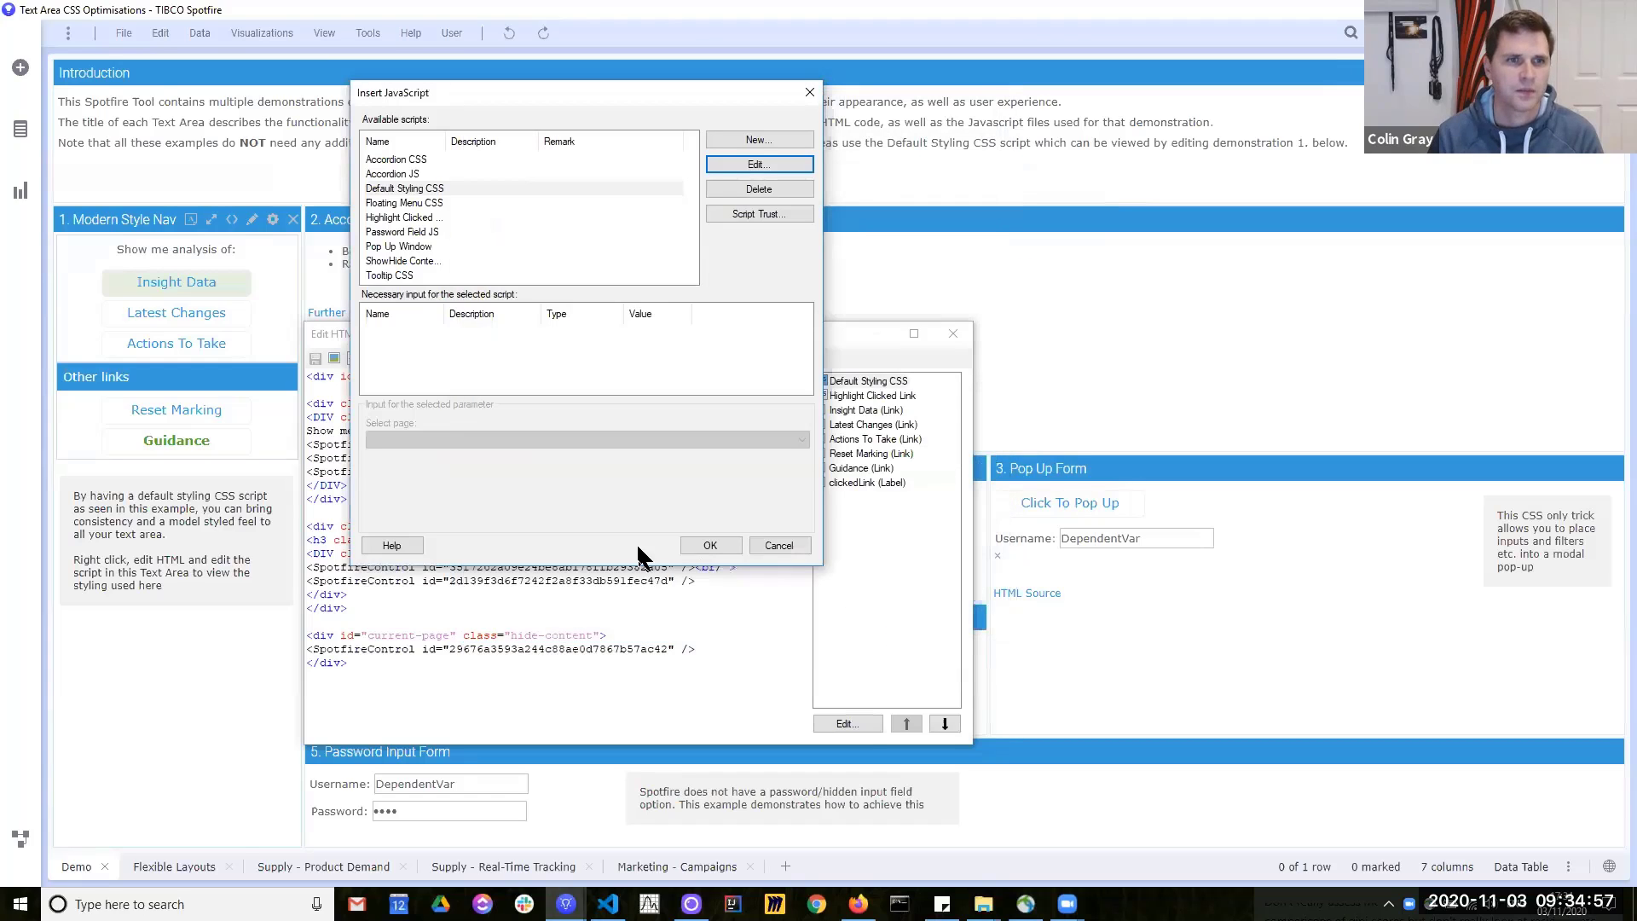
{"action": "left_click", "coordinate": [706, 546]}
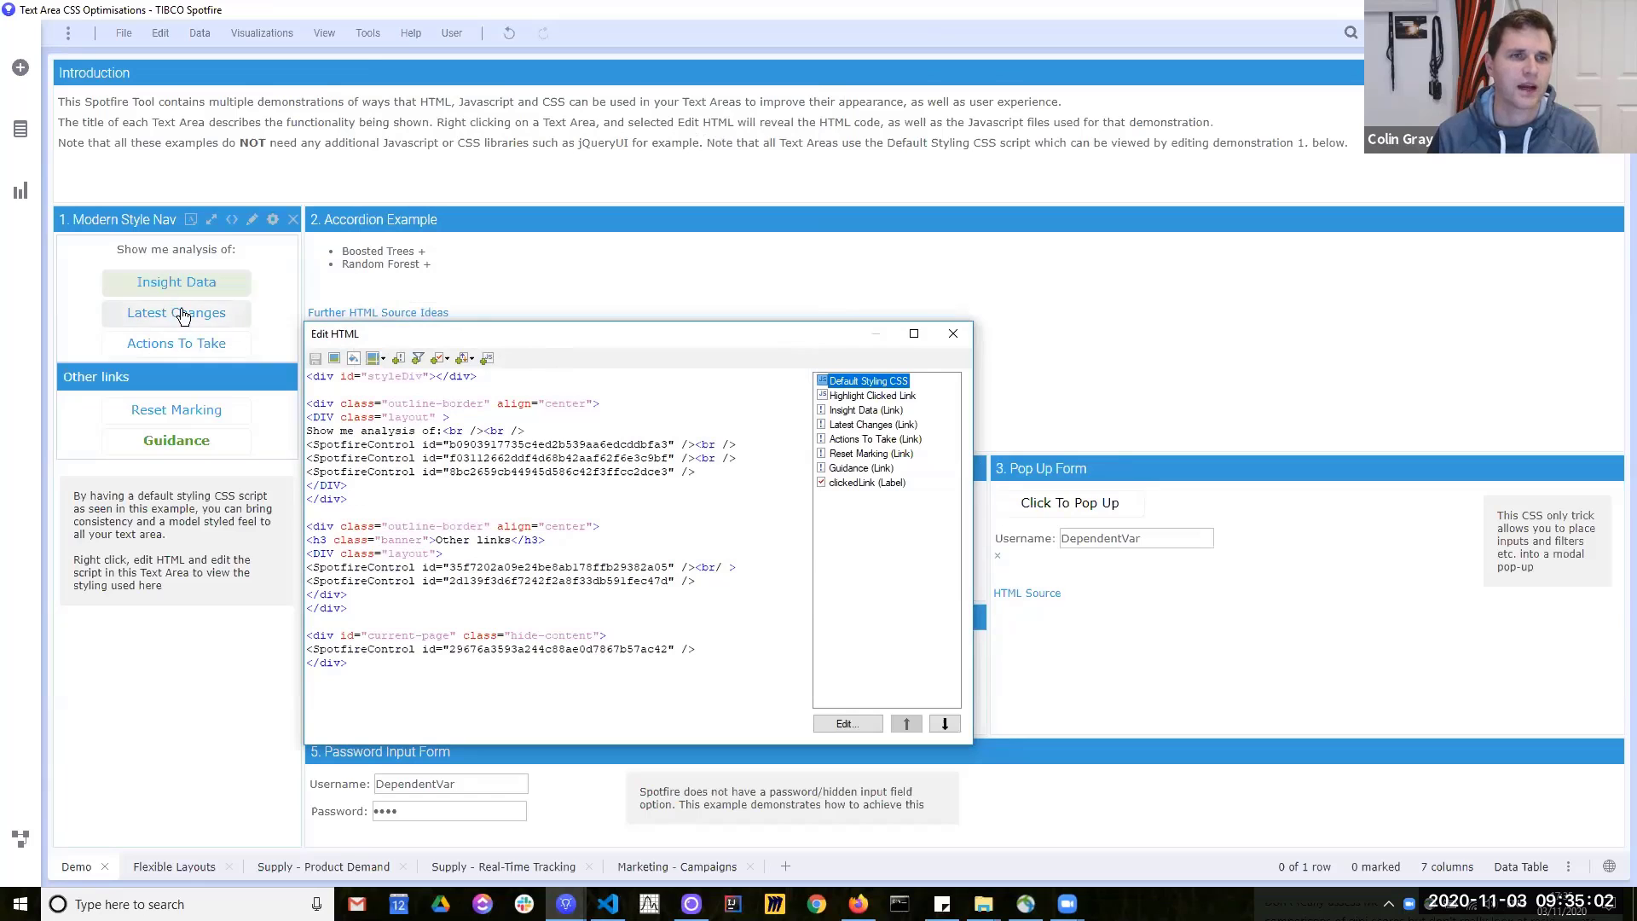
{"action": "left_click", "coordinate": [953, 334]}
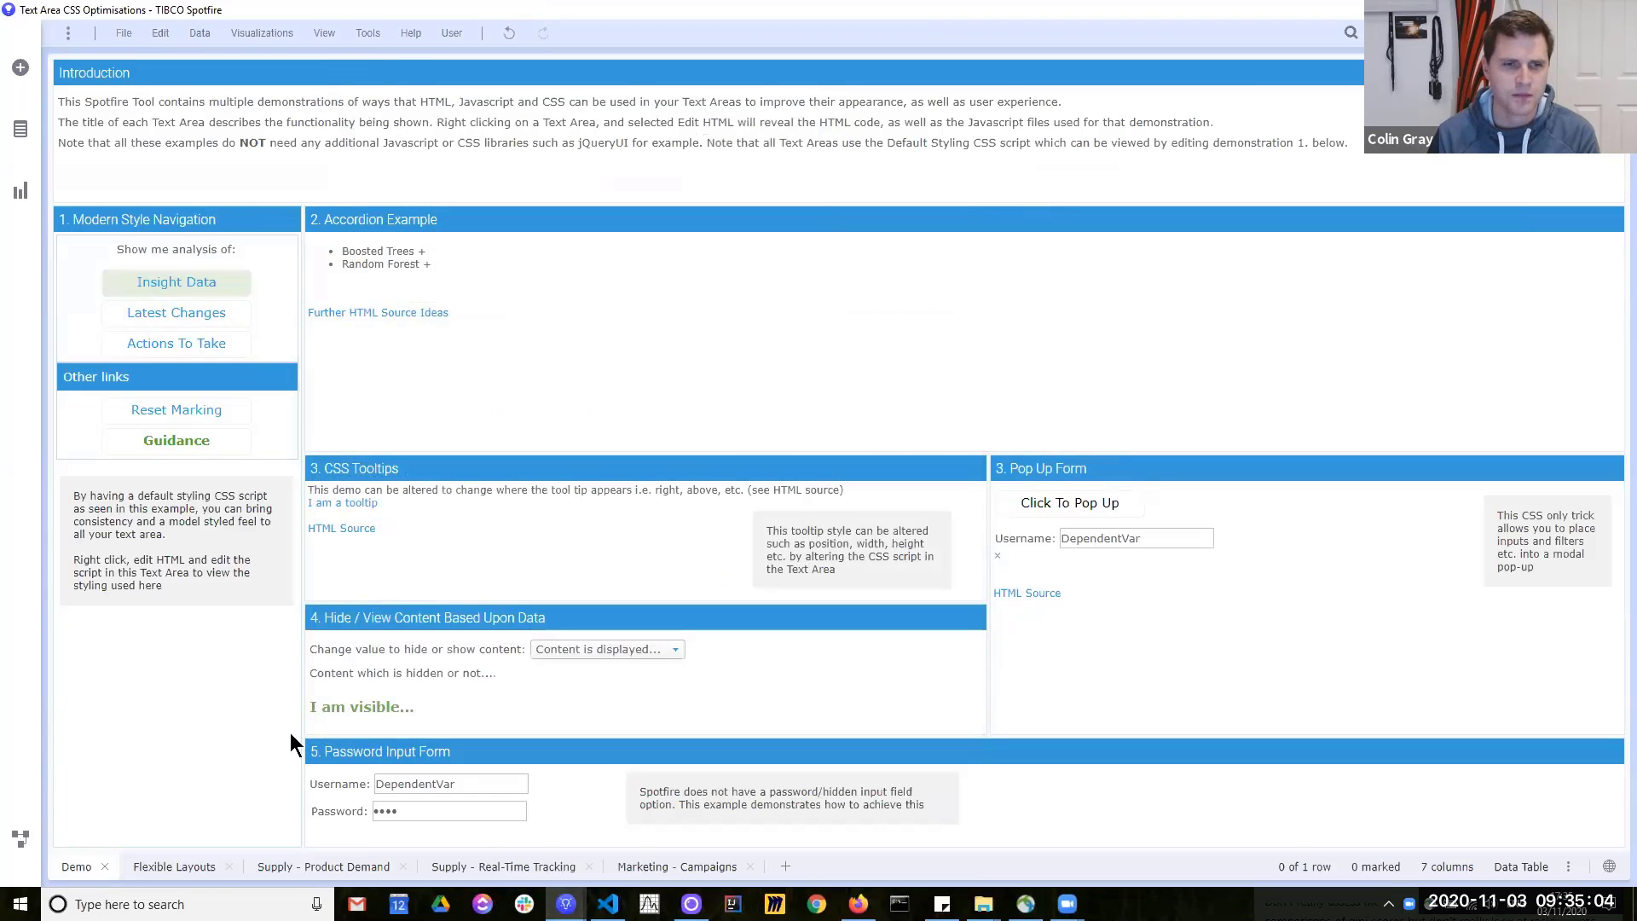
Step: View the navigation menus on the Flexible Layouts and Supply - Real-Time Tracking pages
{"action": "left_click", "coordinate": [172, 867]}
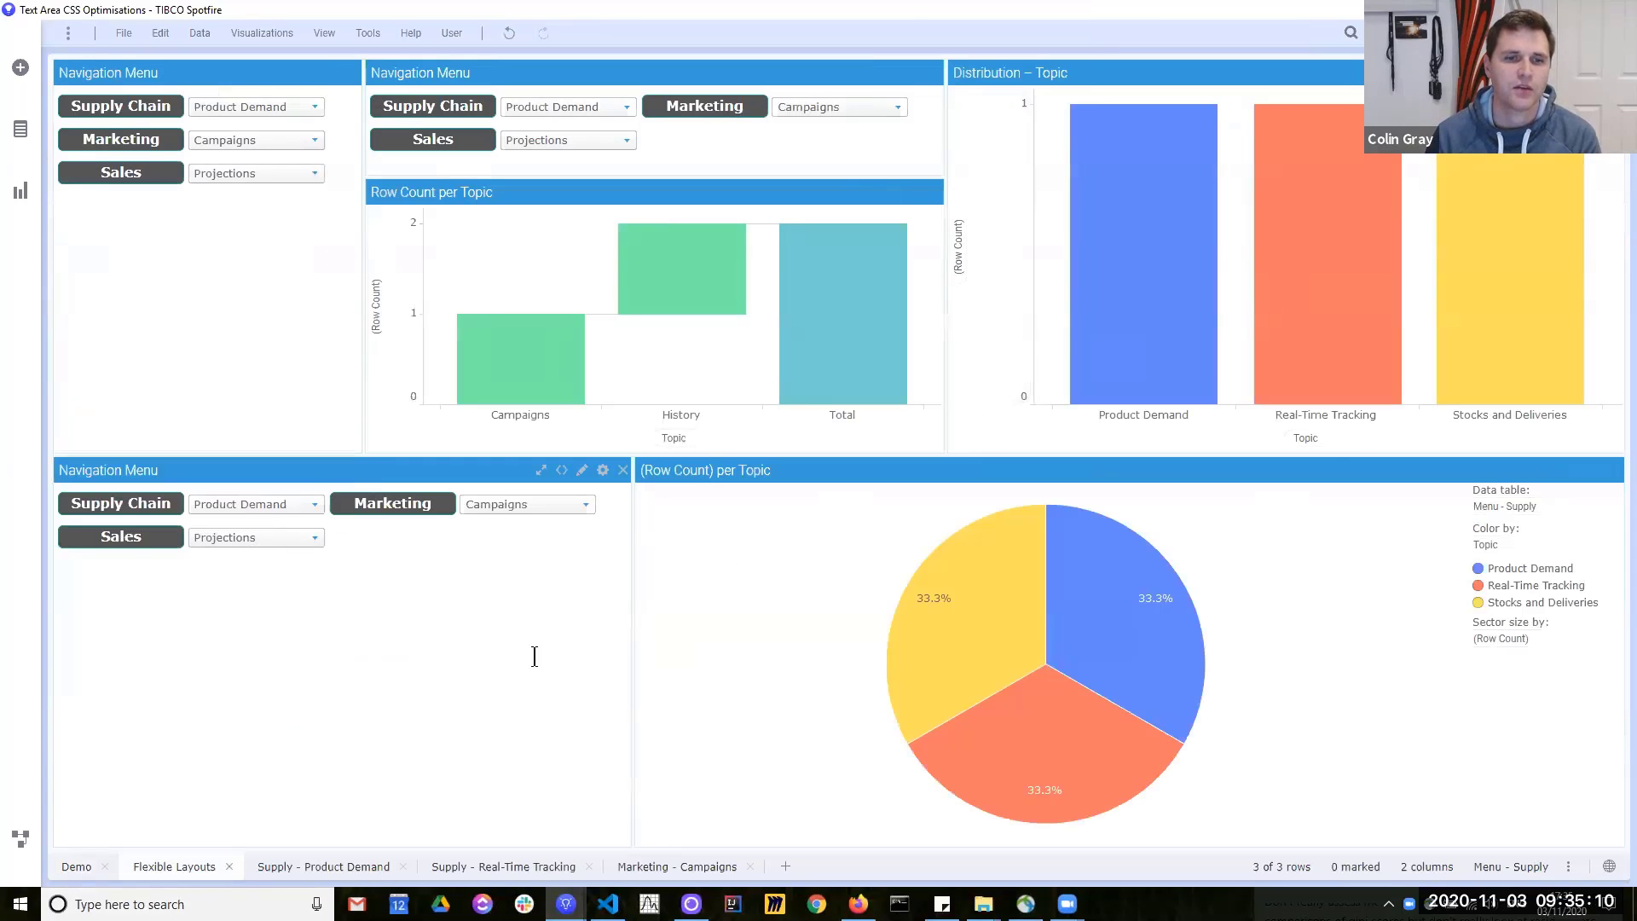
{"action": "left_click", "coordinate": [520, 868]}
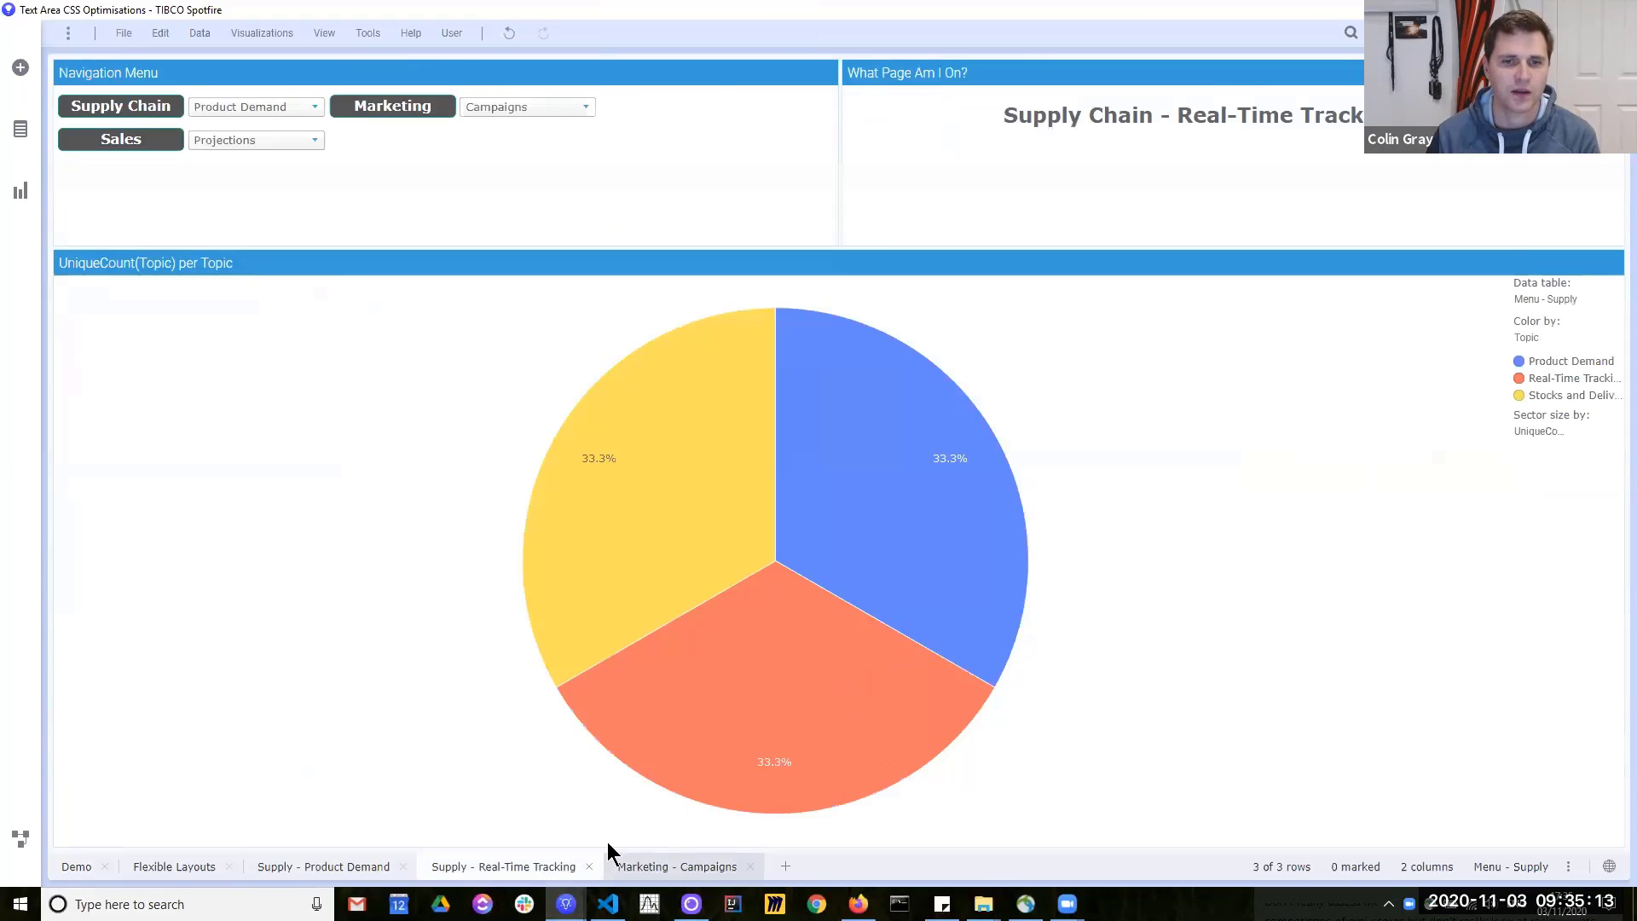
Step: Compare the navigation menu layouts on the Flexible Layouts, Supply - Product Demand, Supply - Real-Time Tracking and Marketing - Campaigns pages
{"action": "left_click", "coordinate": [612, 863]}
{"action": "left_click", "coordinate": [505, 867]}
{"action": "left_click", "coordinate": [346, 866]}
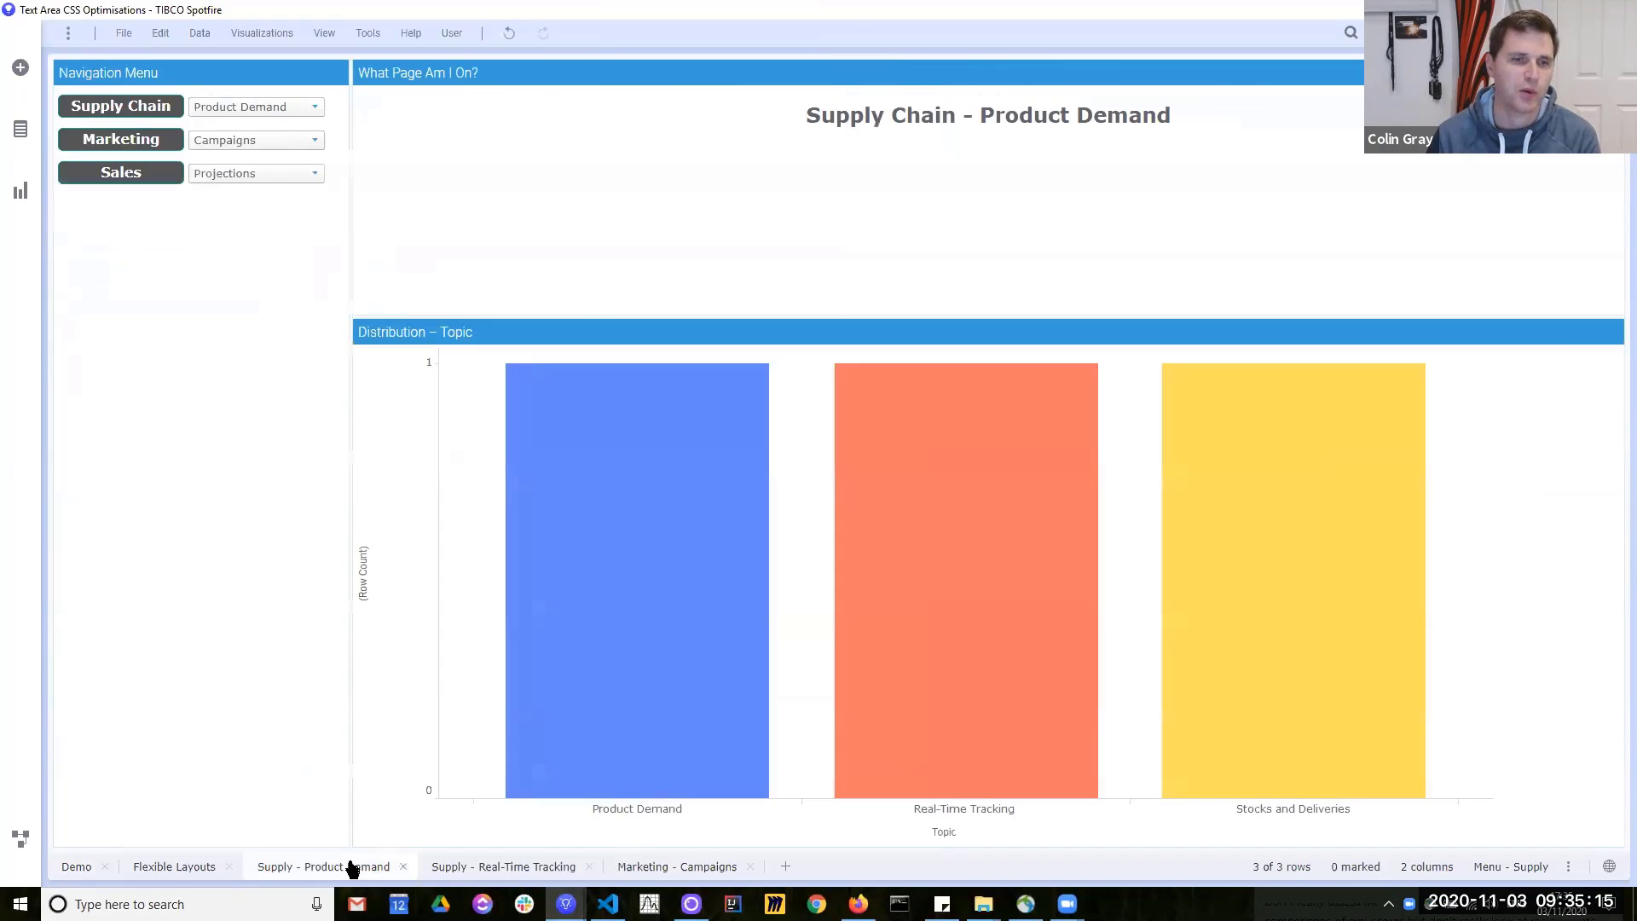
{"action": "left_click", "coordinate": [190, 866]}
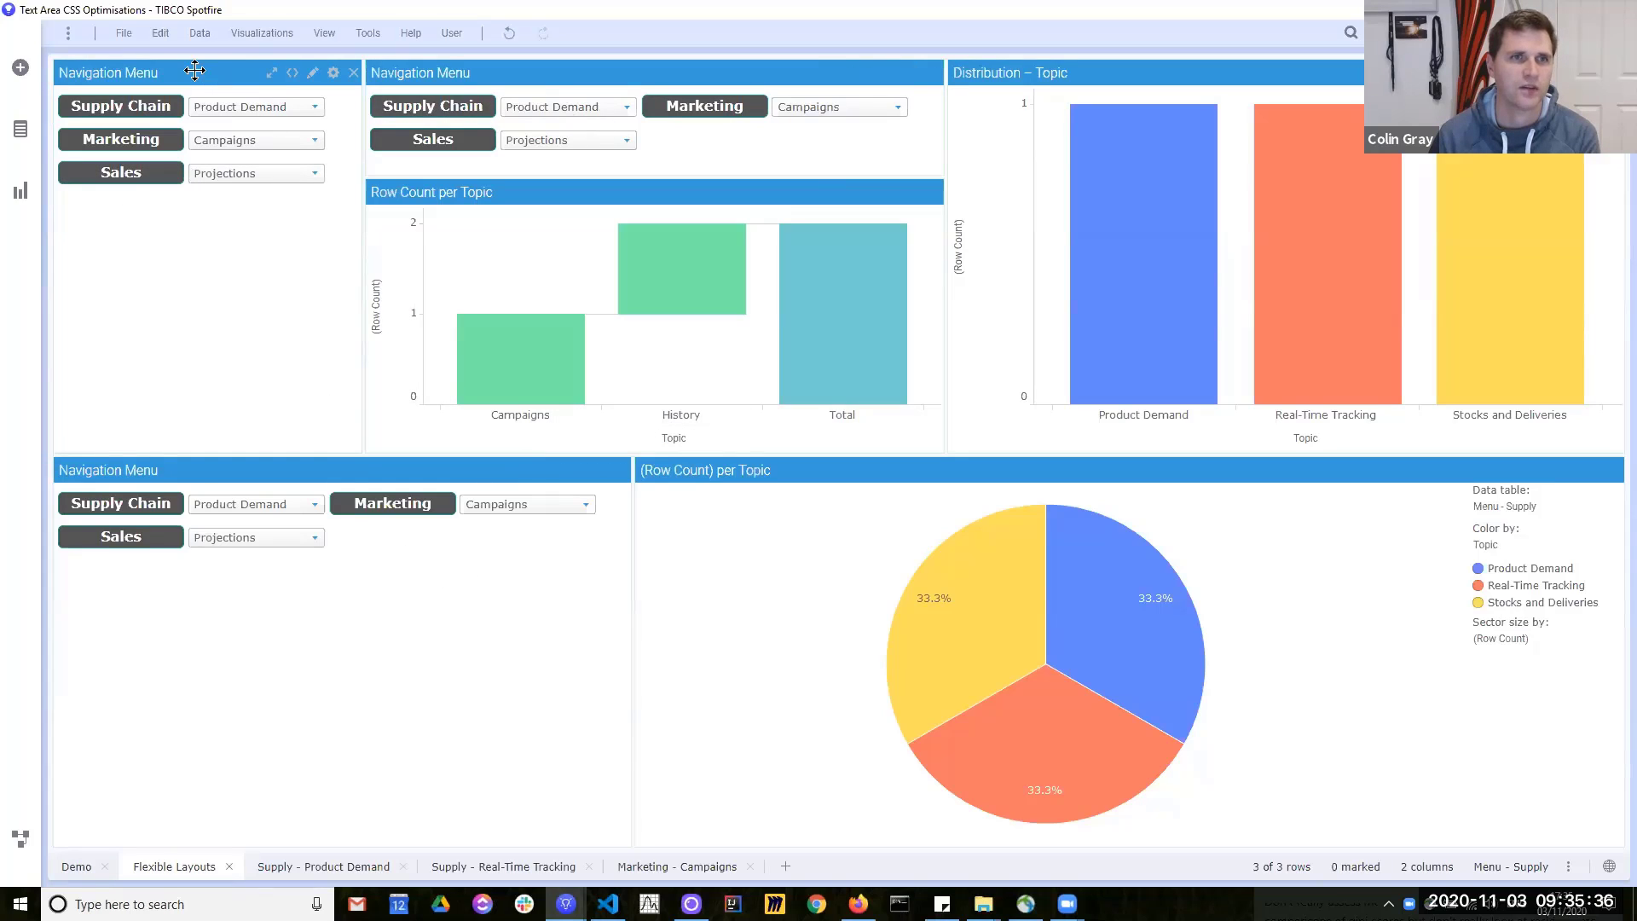
{"action": "left_click", "coordinate": [322, 867]}
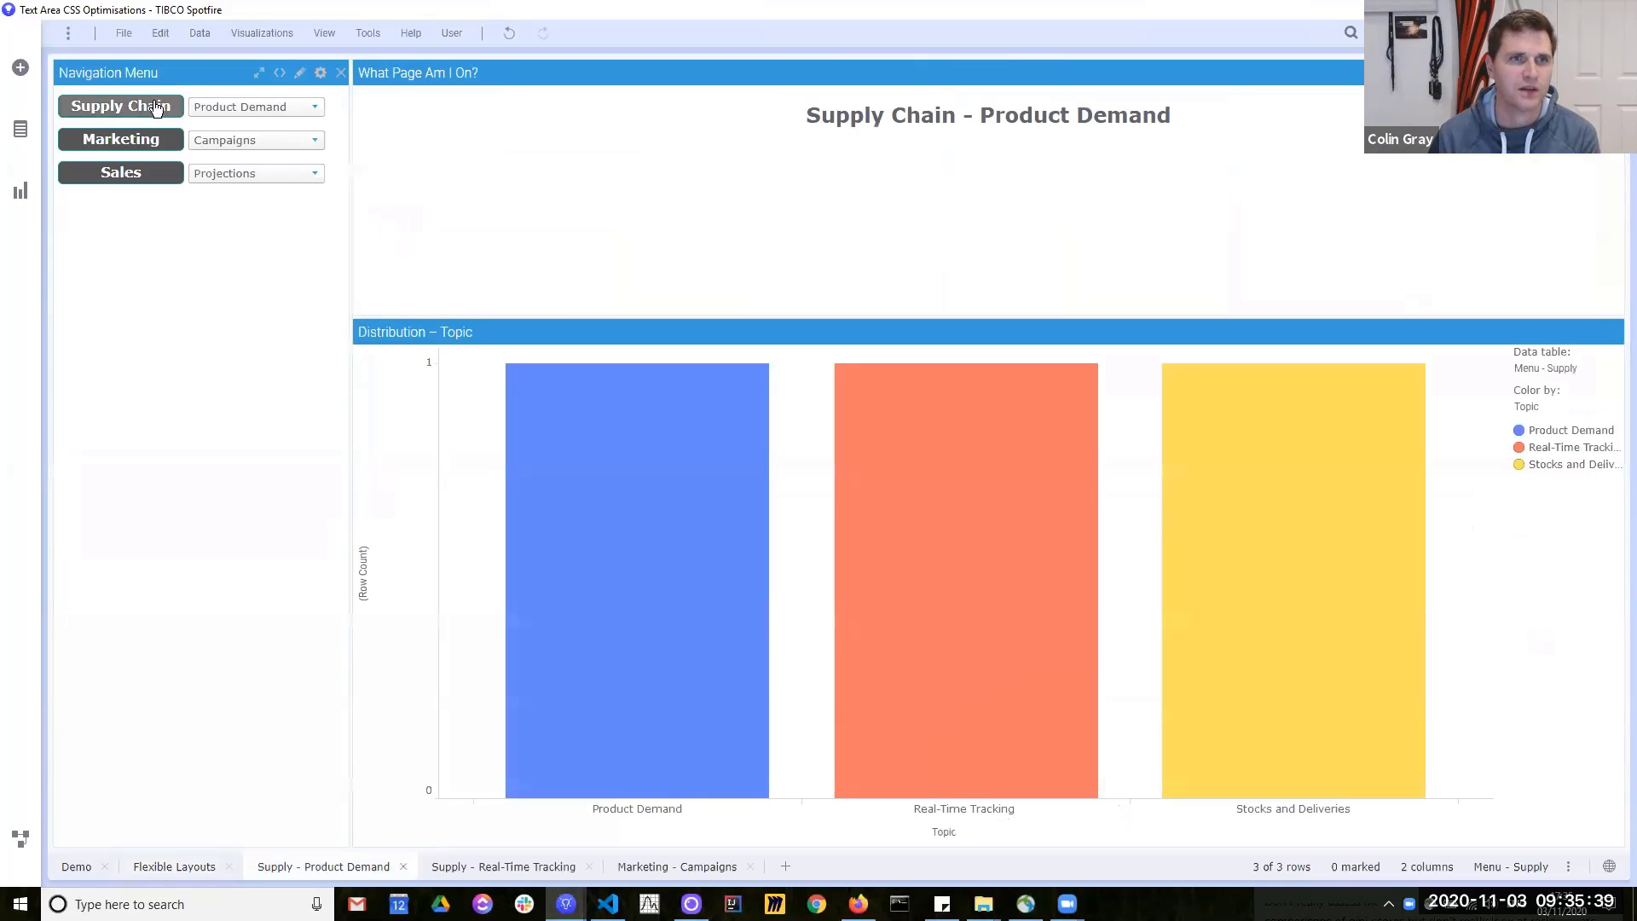
{"action": "left_click", "coordinate": [487, 863]}
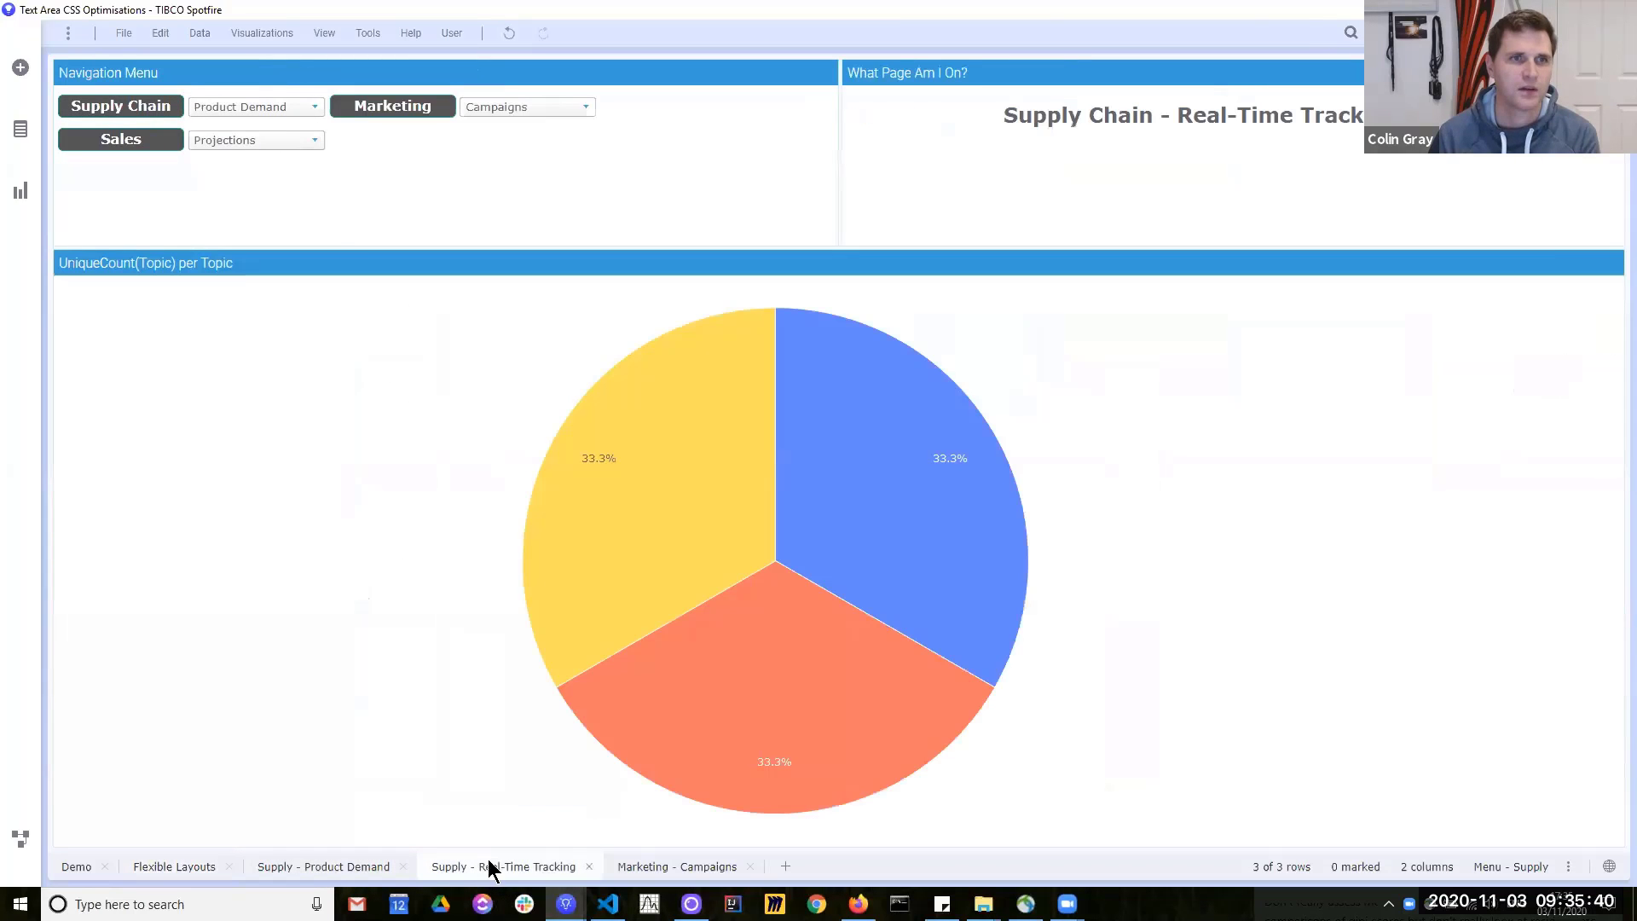
{"action": "left_click", "coordinate": [665, 867]}
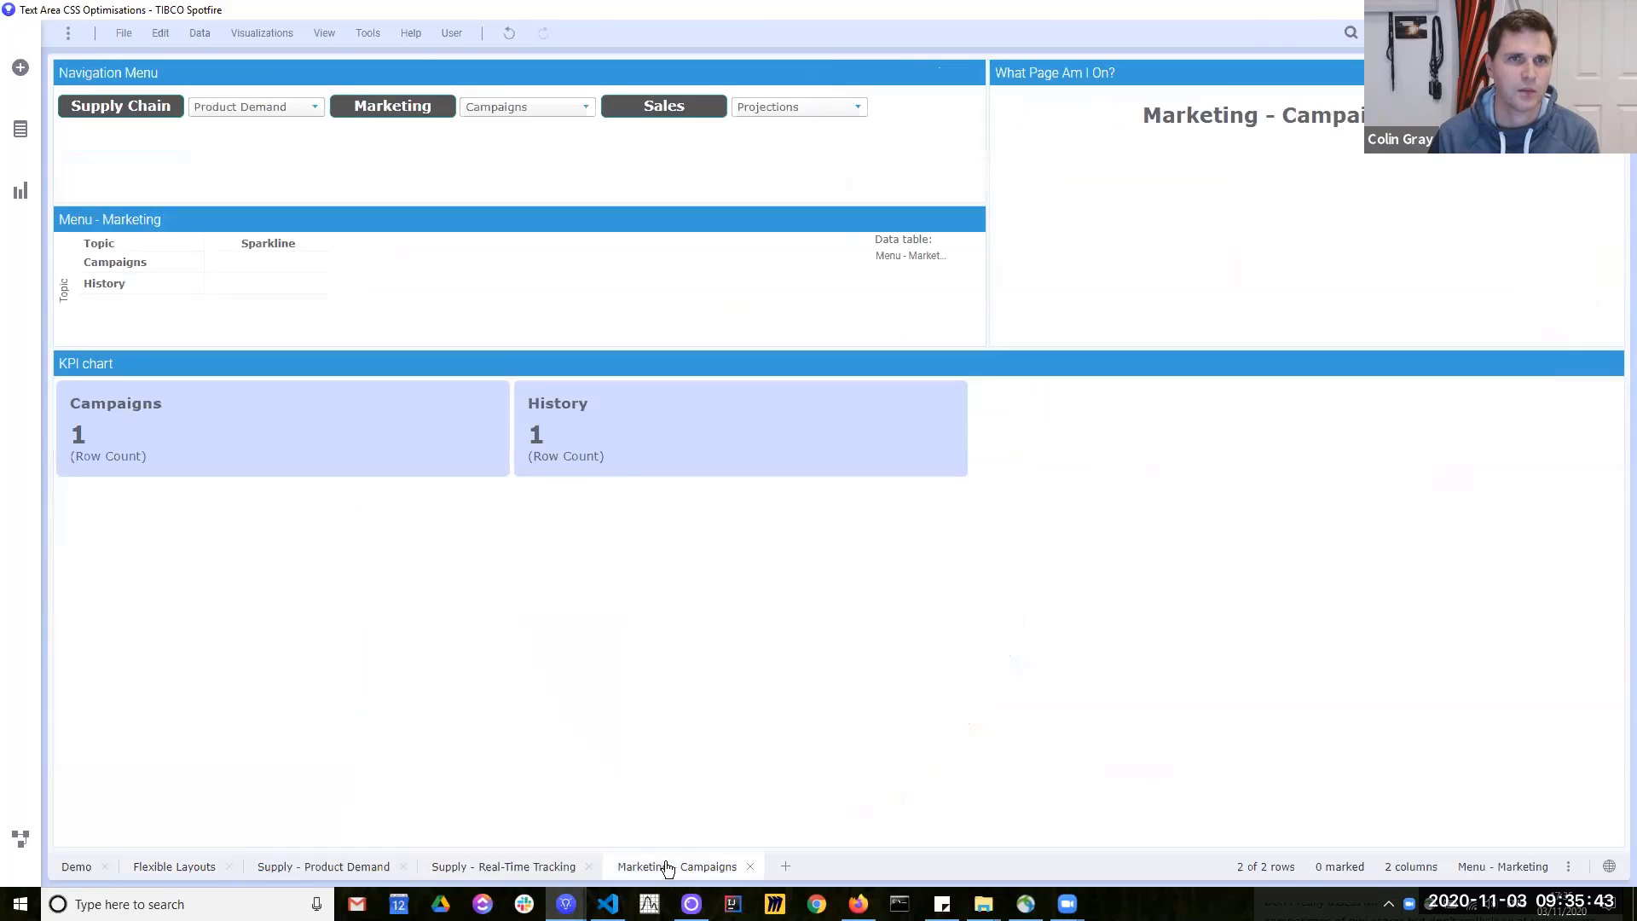
{"action": "left_click", "coordinate": [324, 866]}
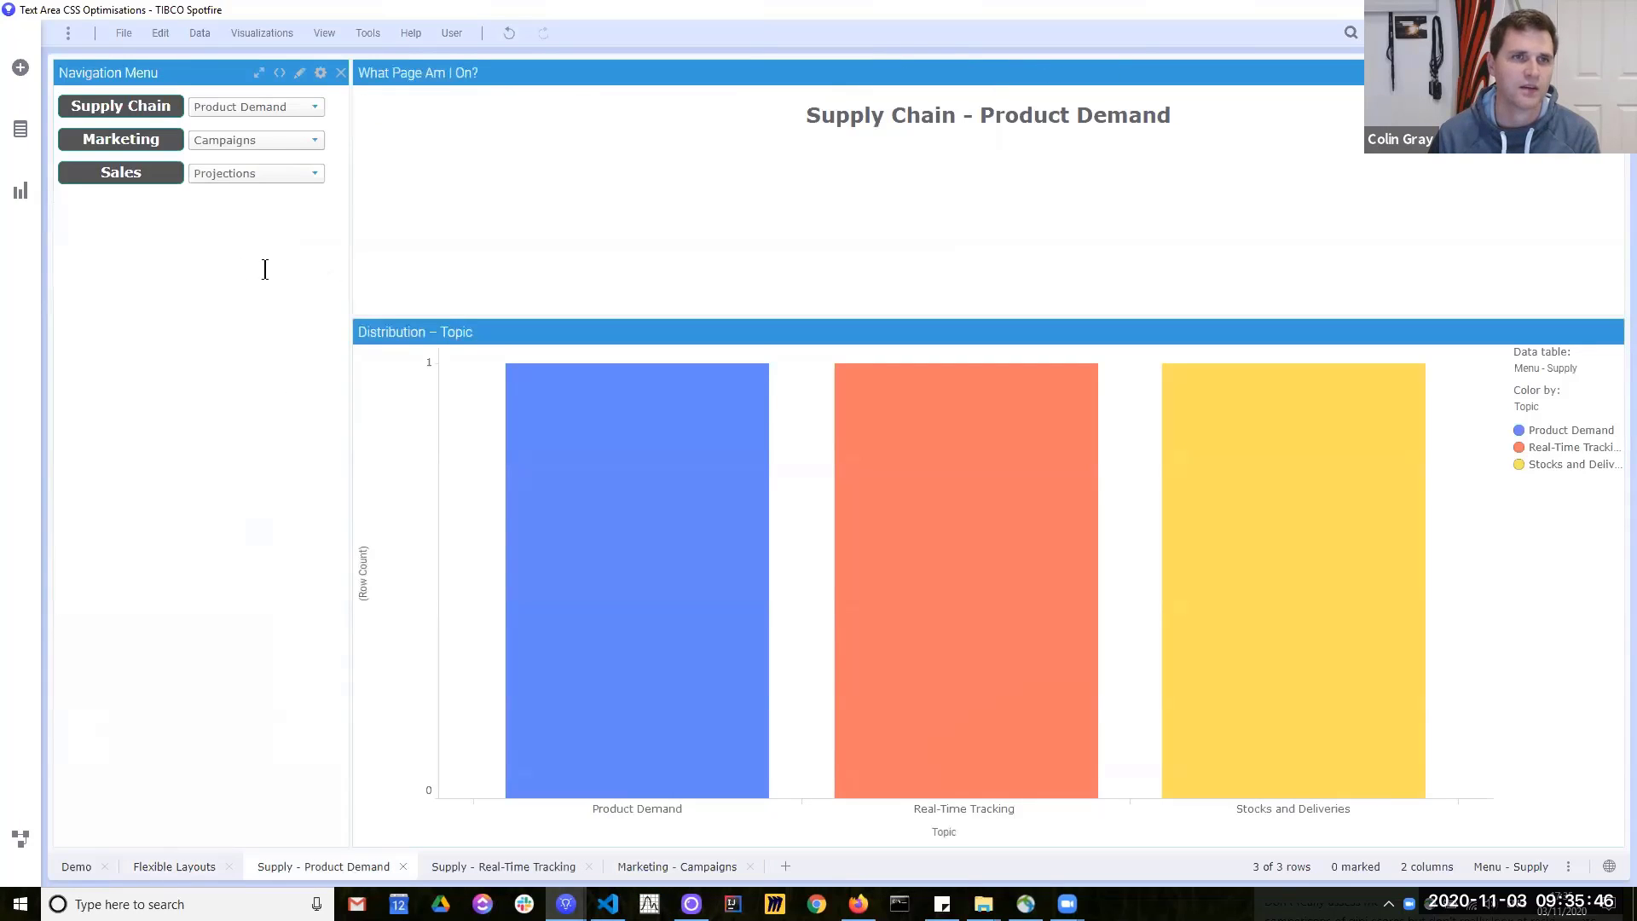
Step: Move the Navigation Menu panel above the Distribution – Topic chart and widen it so all three menu items fit in one row
{"action": "left_click_drag", "start_coordinate": [353, 188], "coordinate": [398, 190]}
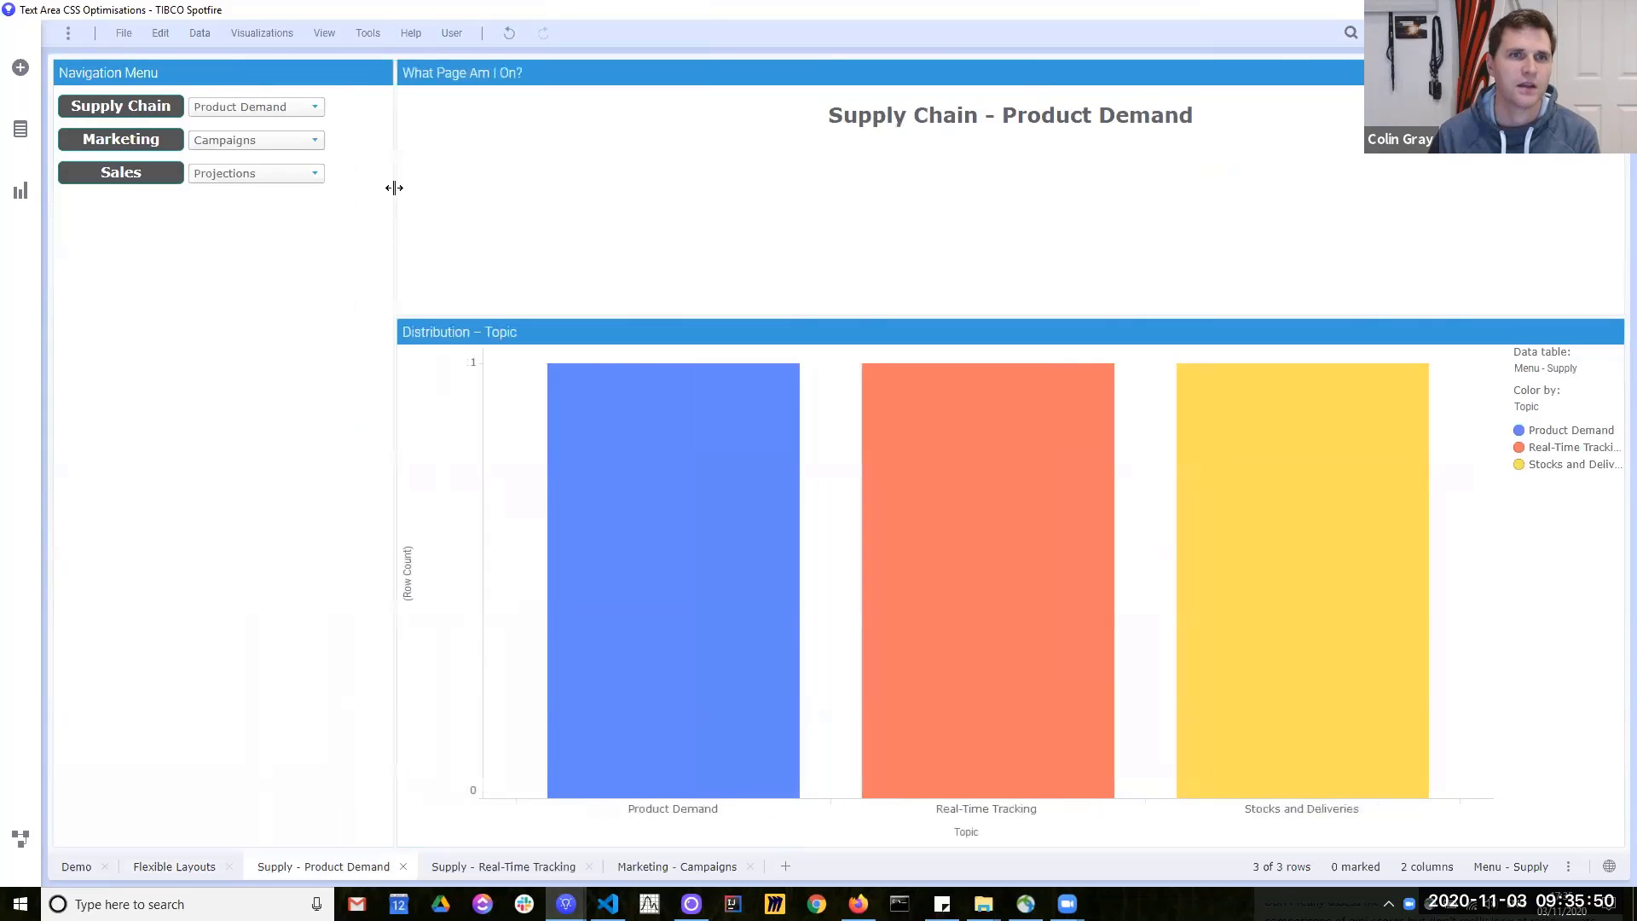
{"action": "left_click_drag", "start_coordinate": [196, 72], "coordinate": [558, 166]}
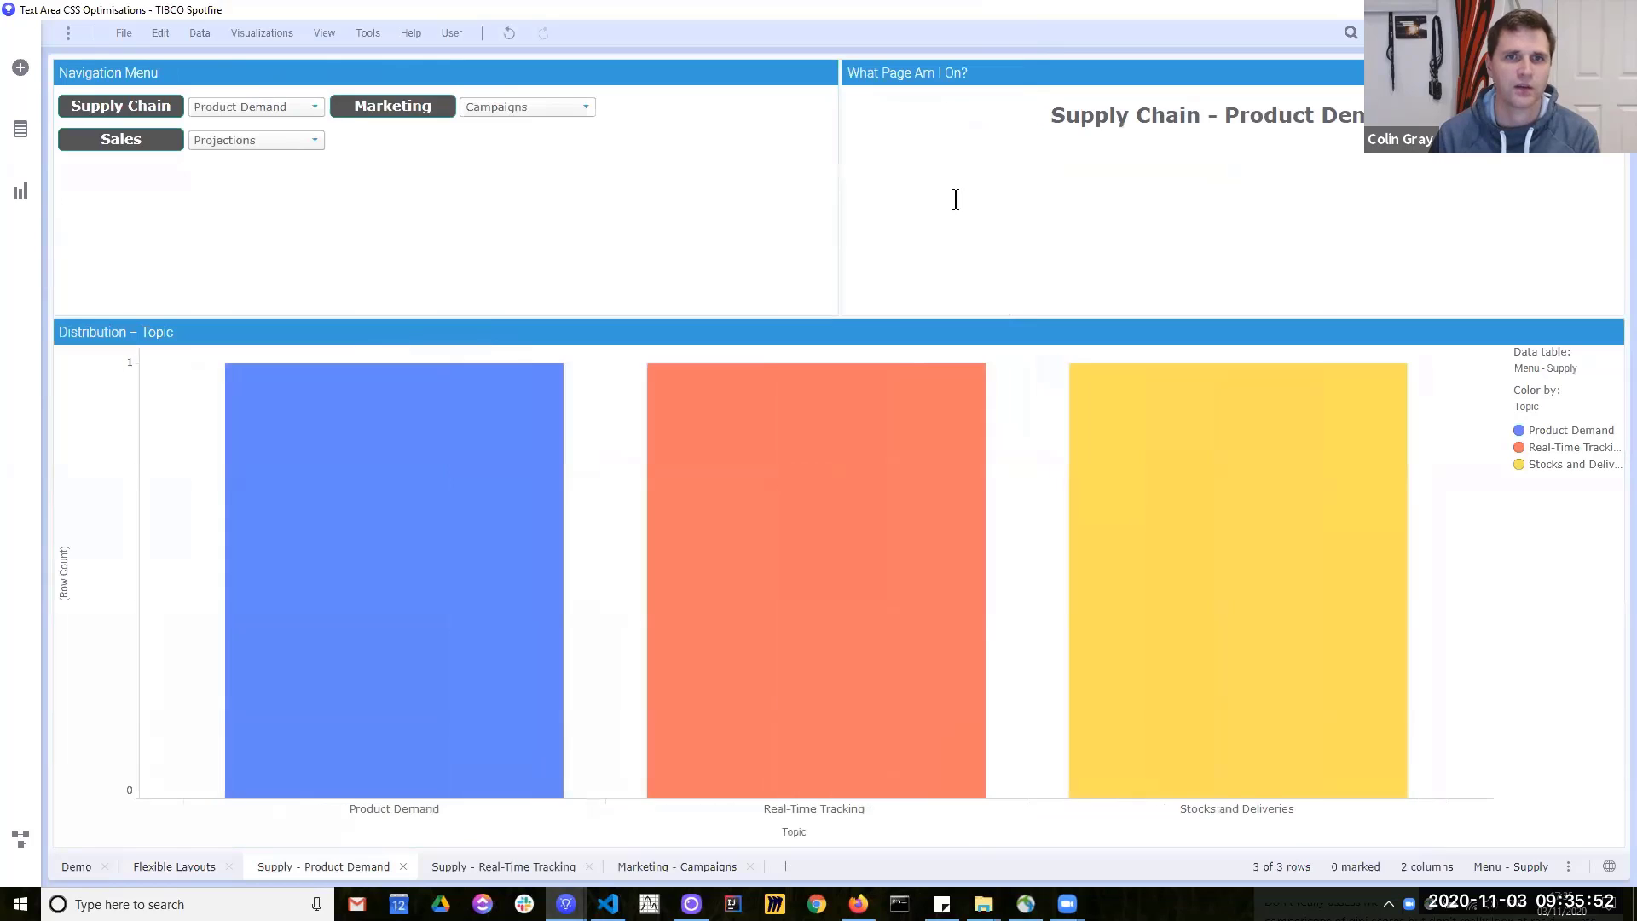
{"action": "left_click_drag", "start_coordinate": [942, 142], "coordinate": [939, 142]}
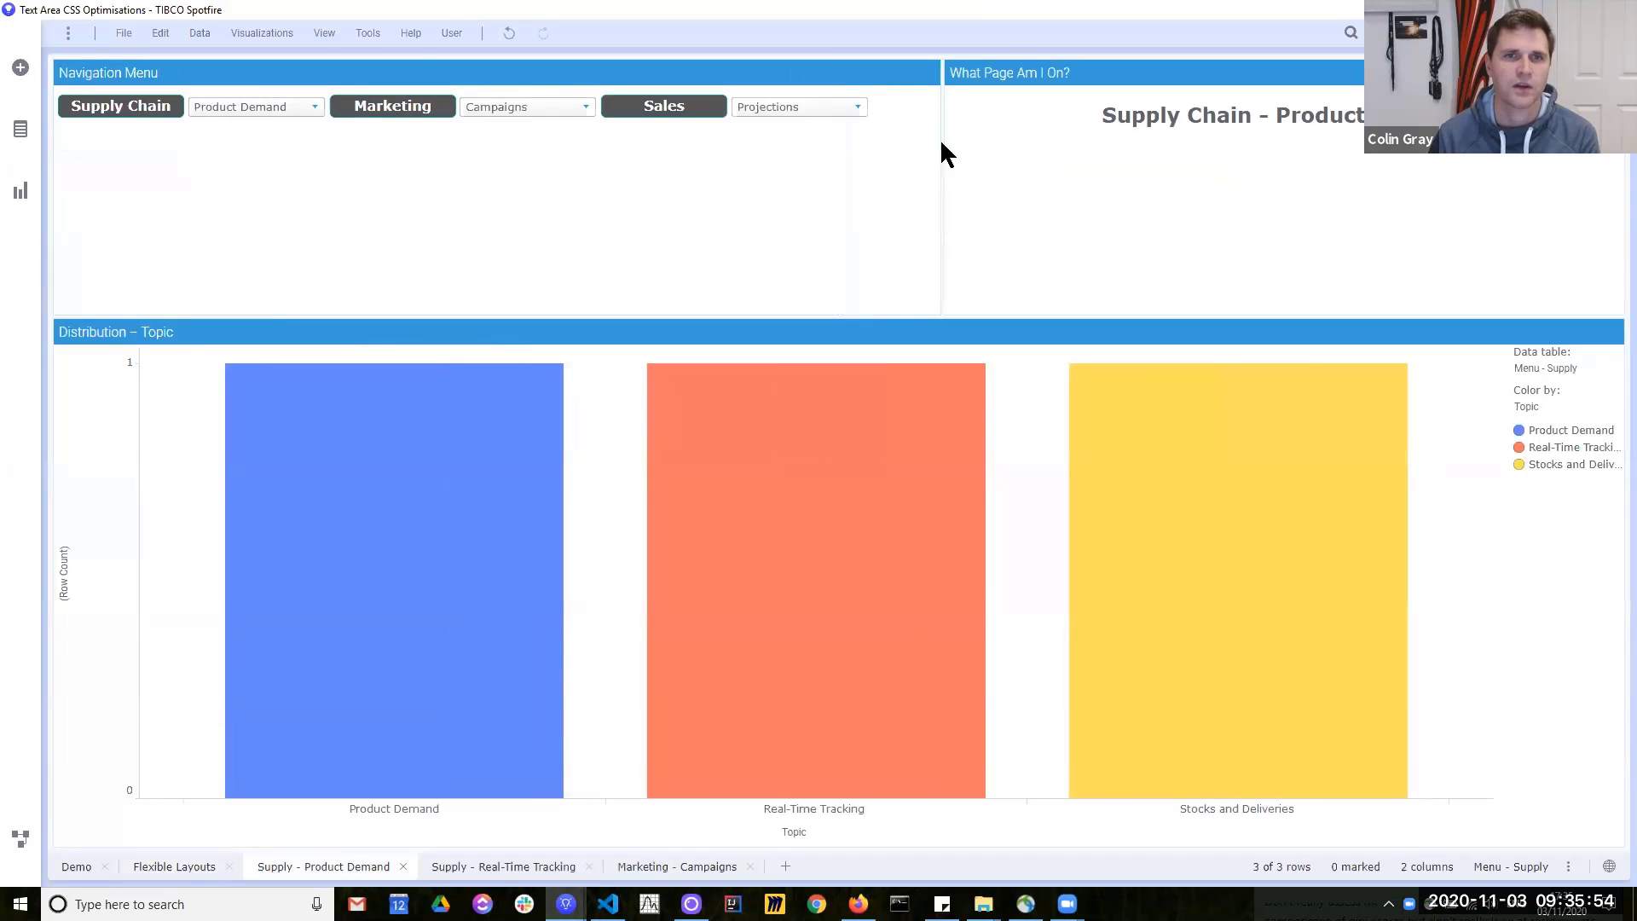
Step: Add a cross table beside the Distribution – Topic chart and narrow the Navigation Menu panel until its items stack vertically
{"action": "left_click", "coordinate": [21, 190]}
{"action": "left_click_drag", "start_coordinate": [135, 132], "coordinate": [699, 235]}
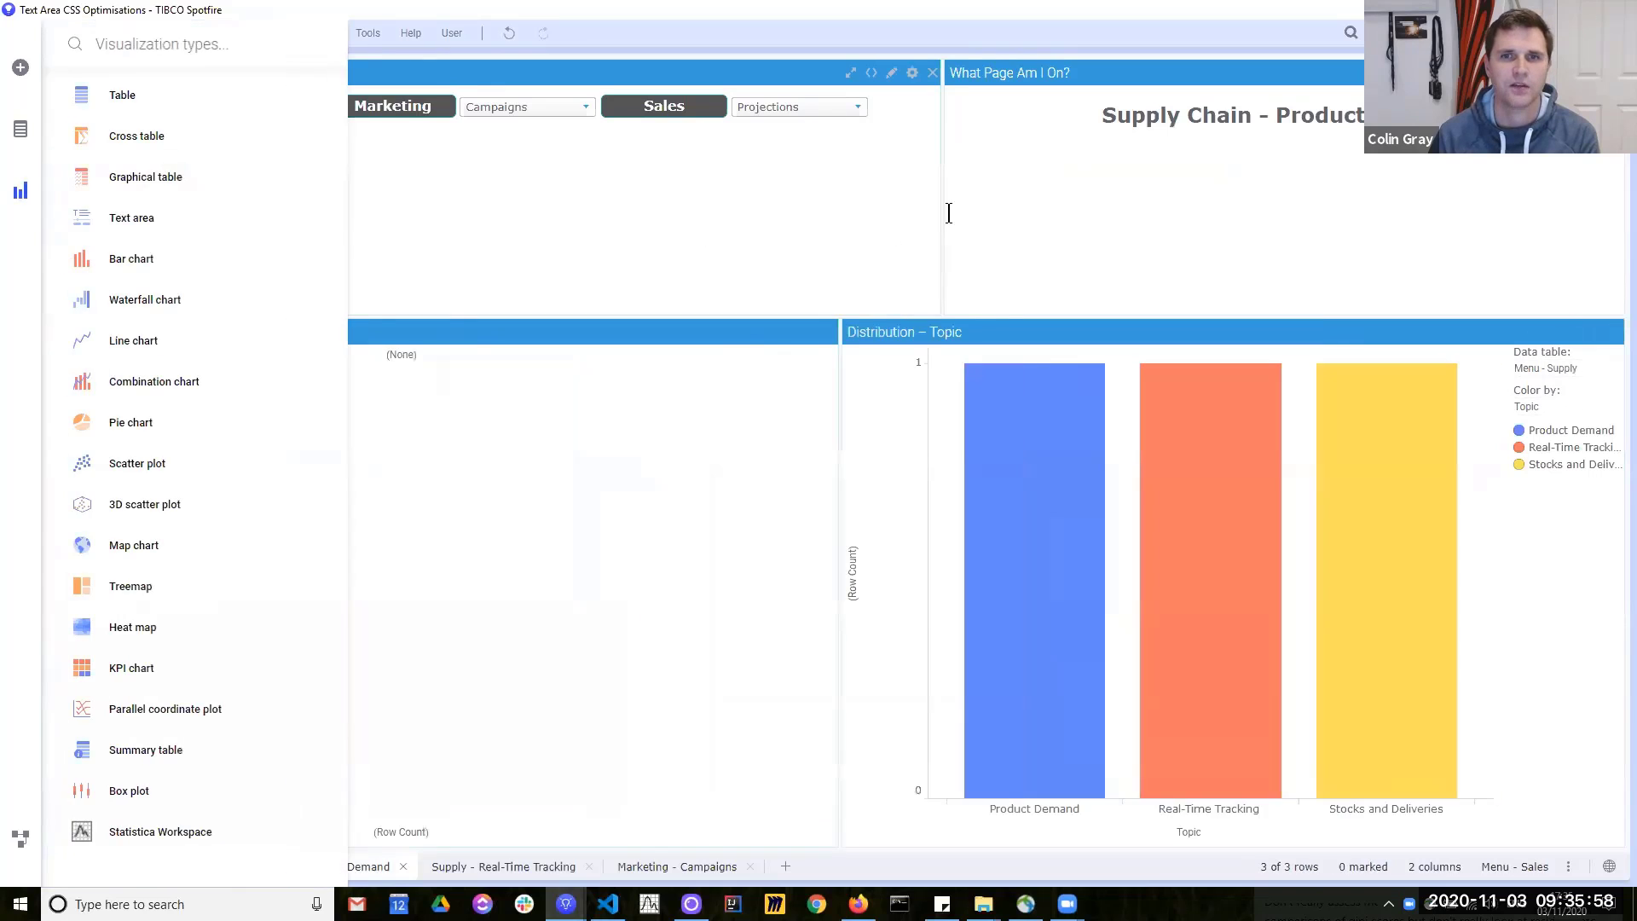
{"action": "left_click_drag", "start_coordinate": [943, 209], "coordinate": [432, 208]}
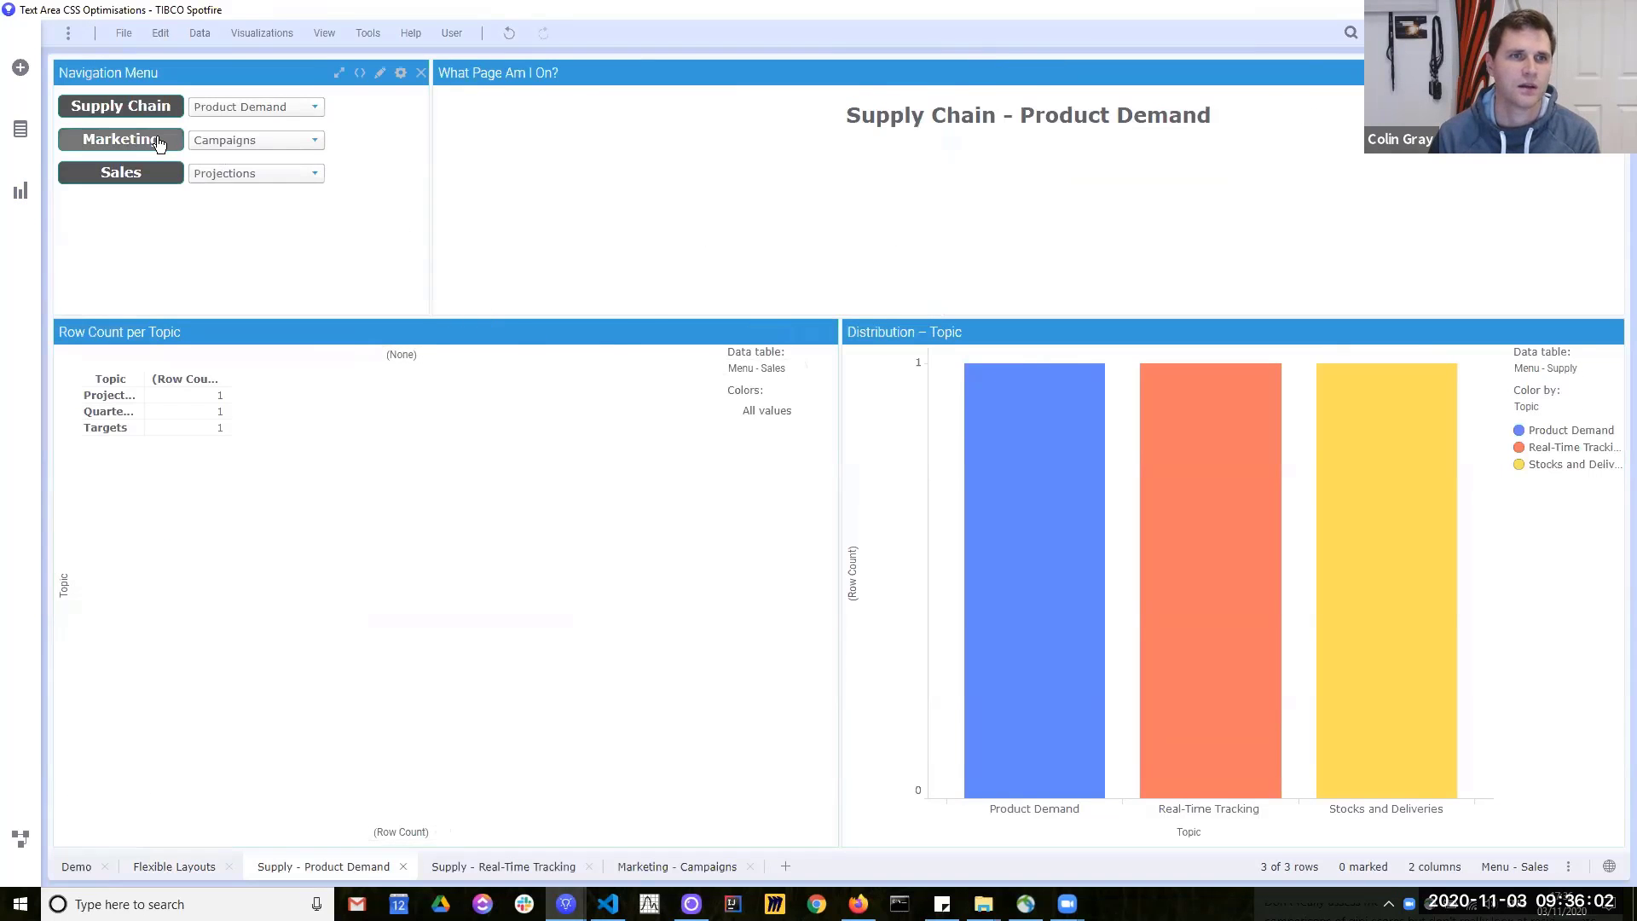
Step: Set the Marketing menu to History, then switch Supply Chain to Real-Time Tracking and back to Product Demand
{"action": "left_click", "coordinate": [297, 143]}
{"action": "left_click", "coordinate": [264, 181]}
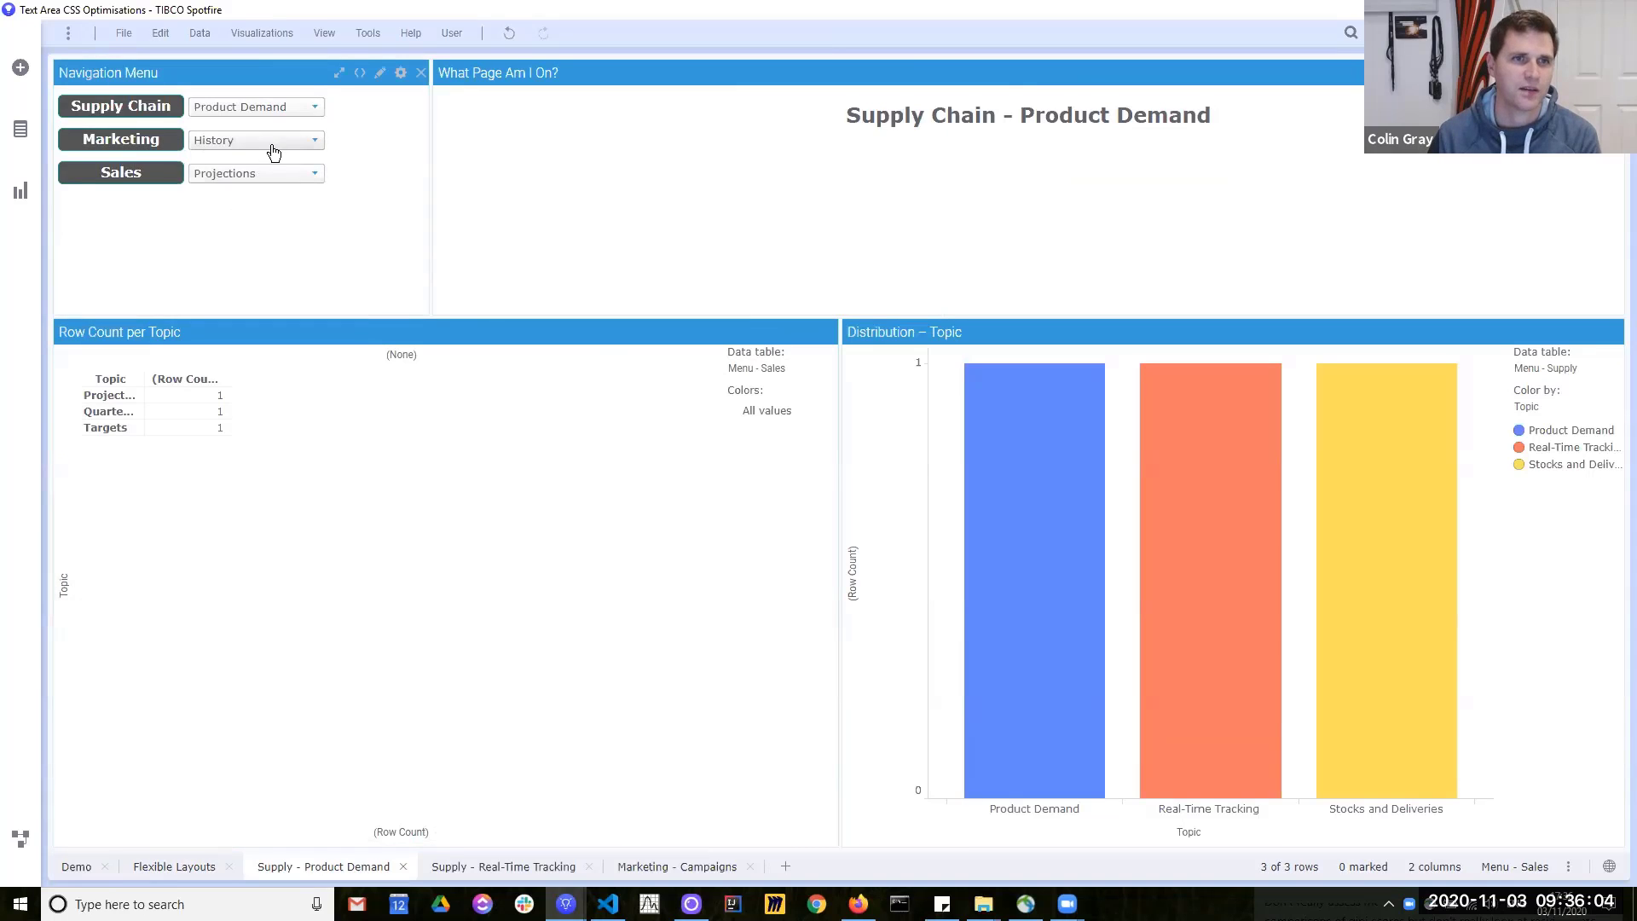
{"action": "left_click", "coordinate": [250, 113]}
{"action": "left_click", "coordinate": [248, 141]}
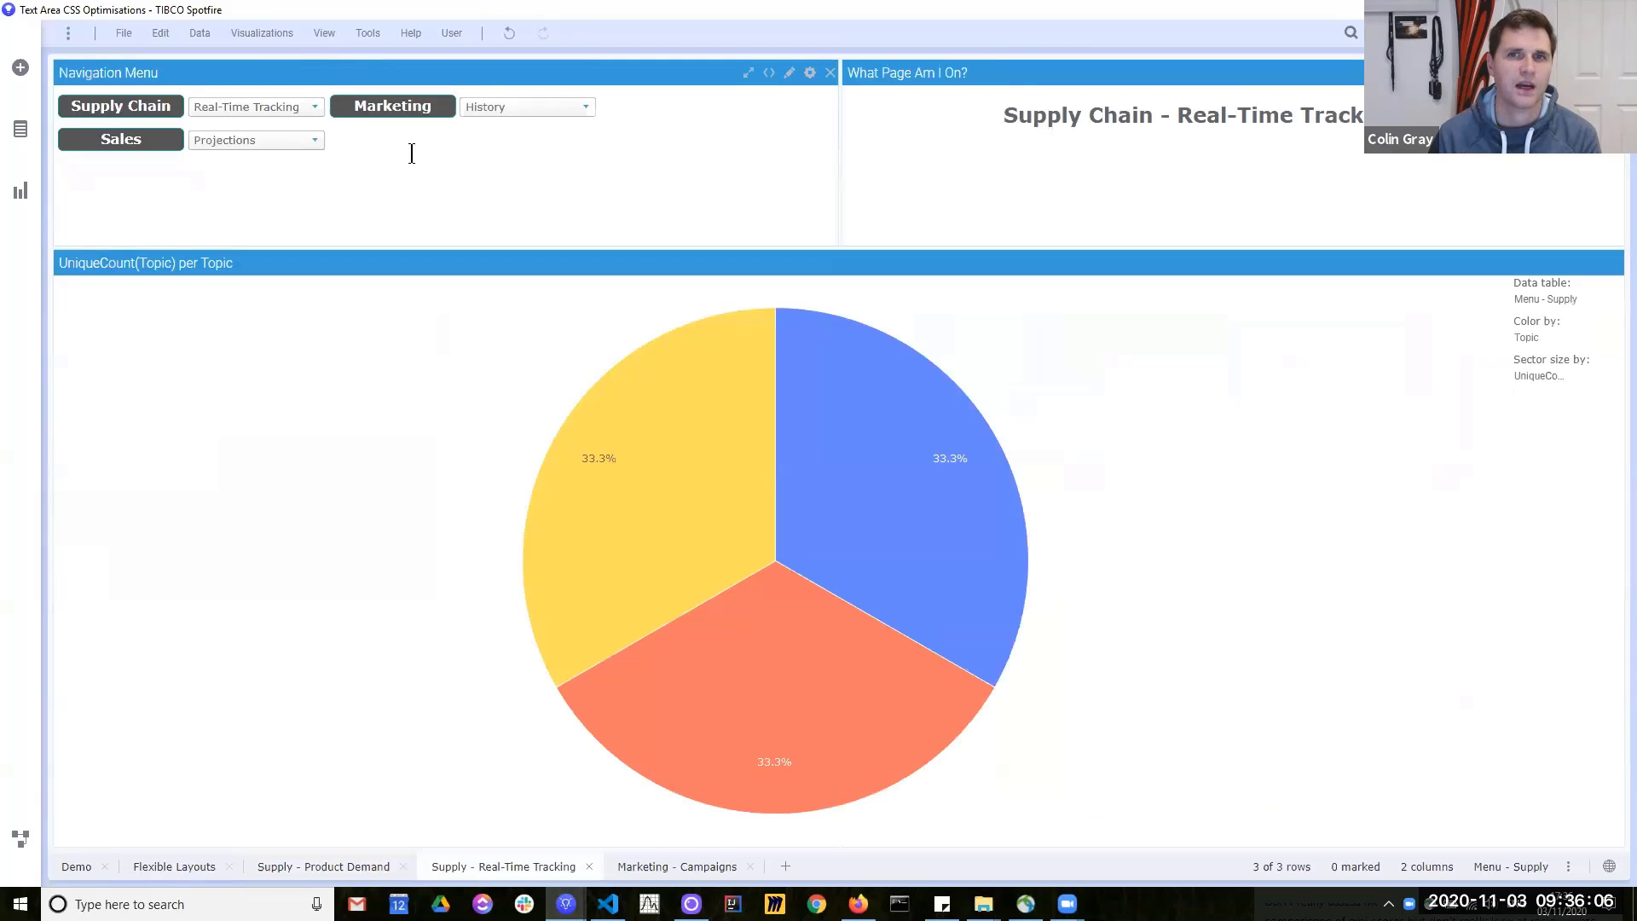
{"action": "left_click", "coordinate": [256, 108]}
{"action": "left_click", "coordinate": [249, 128]}
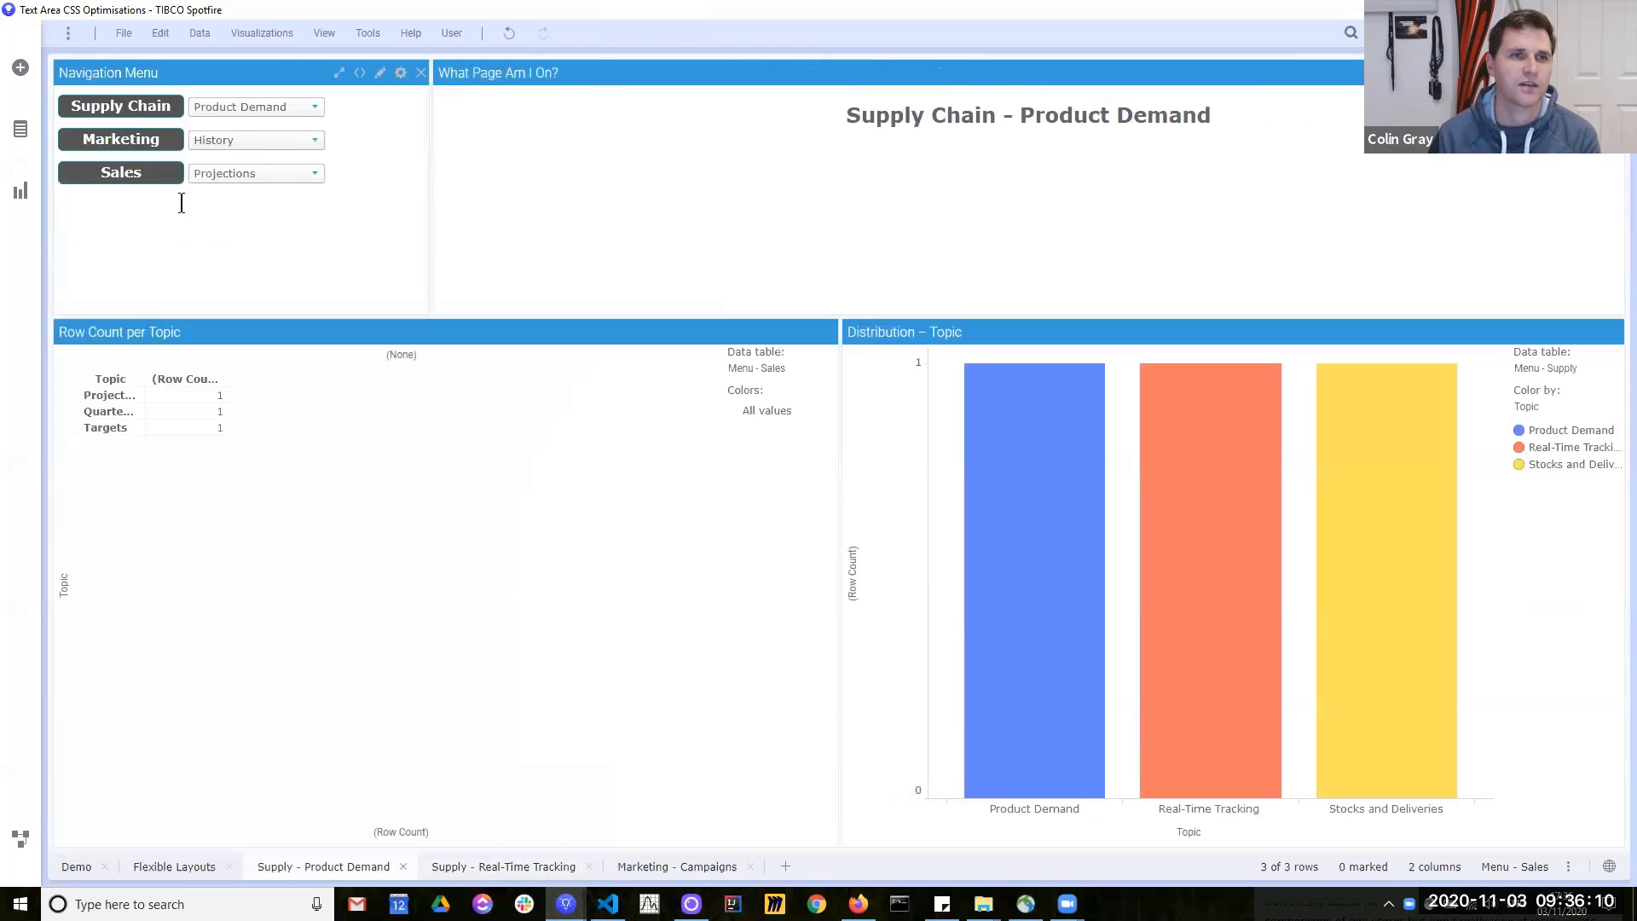
Step: Open the Floating Menu CSS script of the Navigation Menu text area for editing
{"action": "right_click", "coordinate": [402, 180]}
{"action": "left_click", "coordinate": [448, 209]}
{"action": "left_click", "coordinate": [1006, 264]}
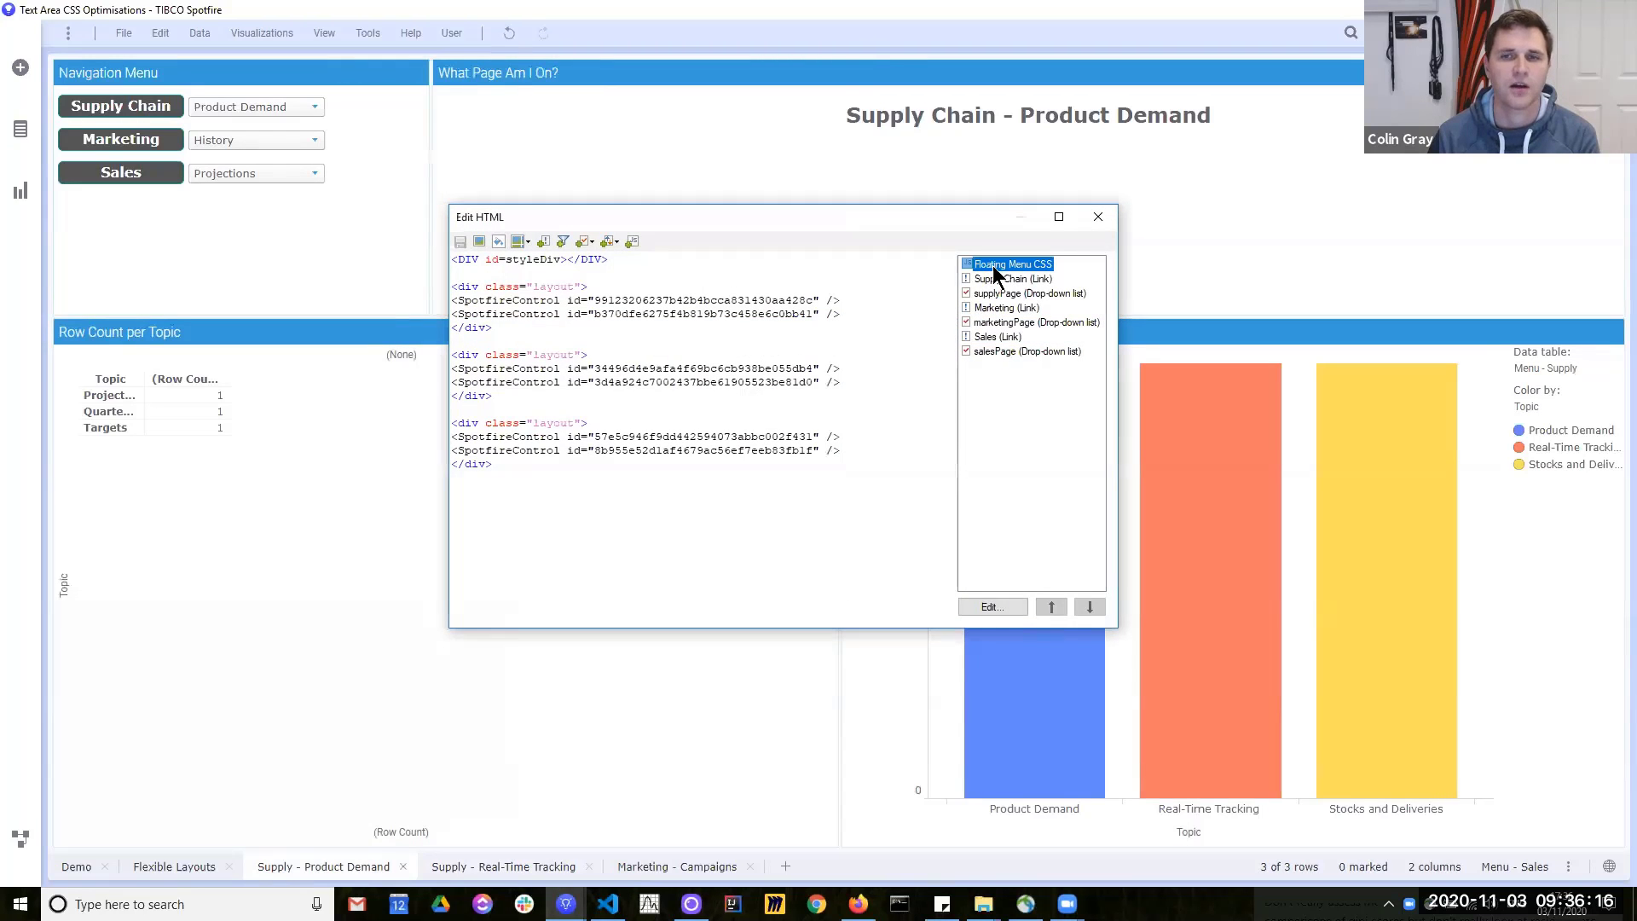
{"action": "double_click", "coordinate": [992, 265]}
{"action": "left_click", "coordinate": [613, 295]}
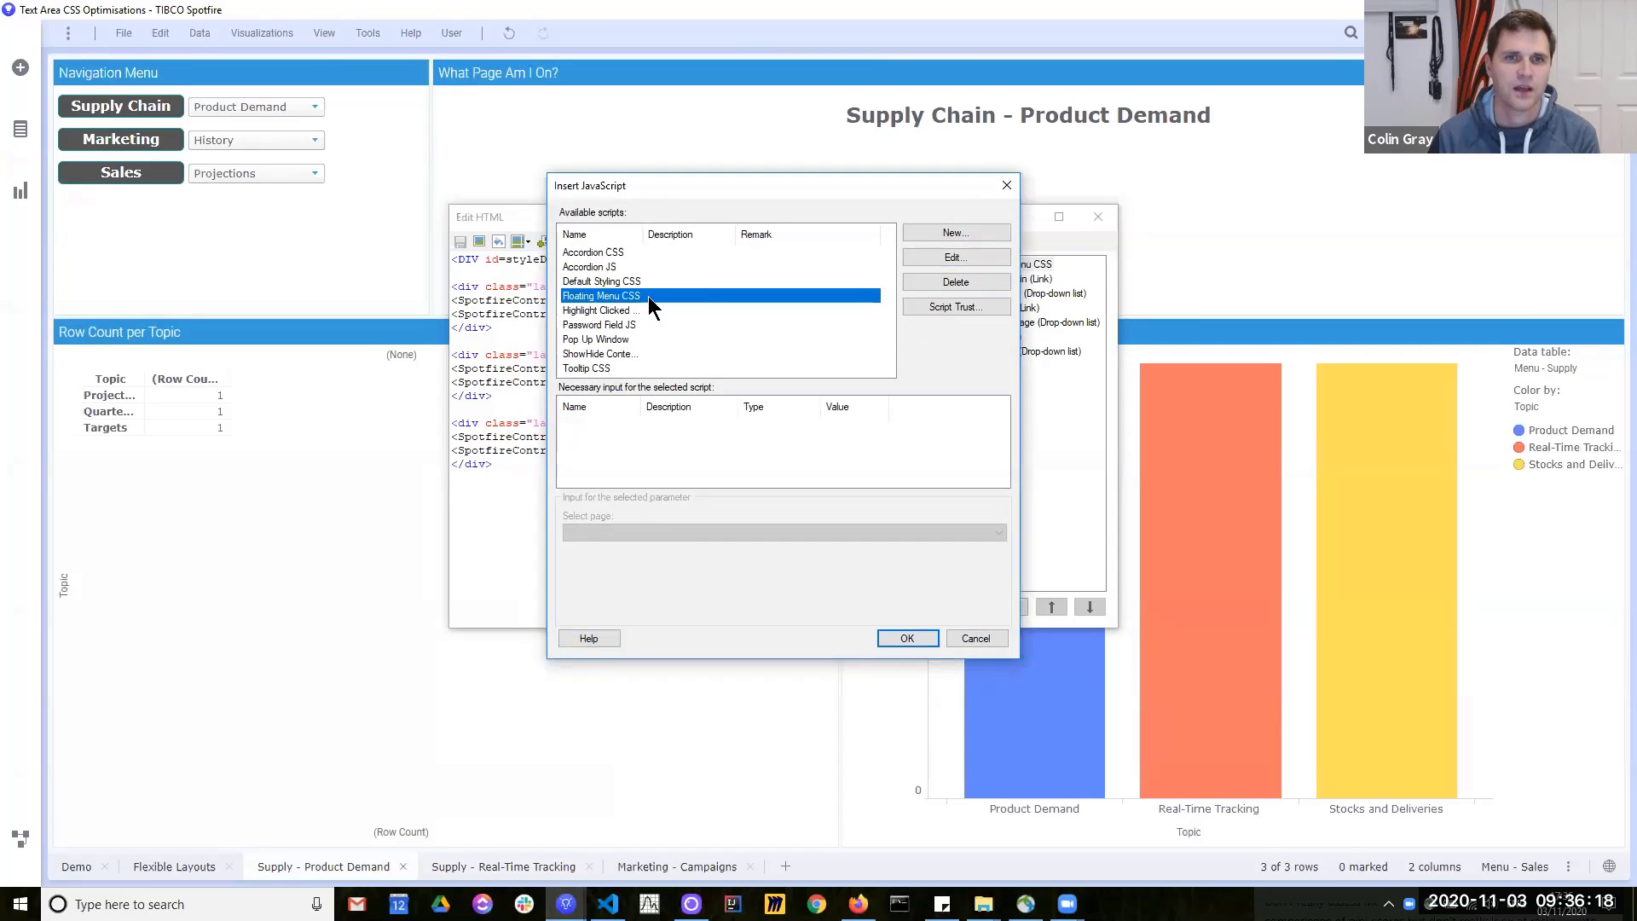
{"action": "left_click", "coordinate": [955, 257]}
Step: Examine the float: left rule of div.layout in the script, cancel both script dialogs and look over the layout divs in the HTML
{"action": "left_click_drag", "start_coordinate": [728, 187], "coordinate": [558, 125]}
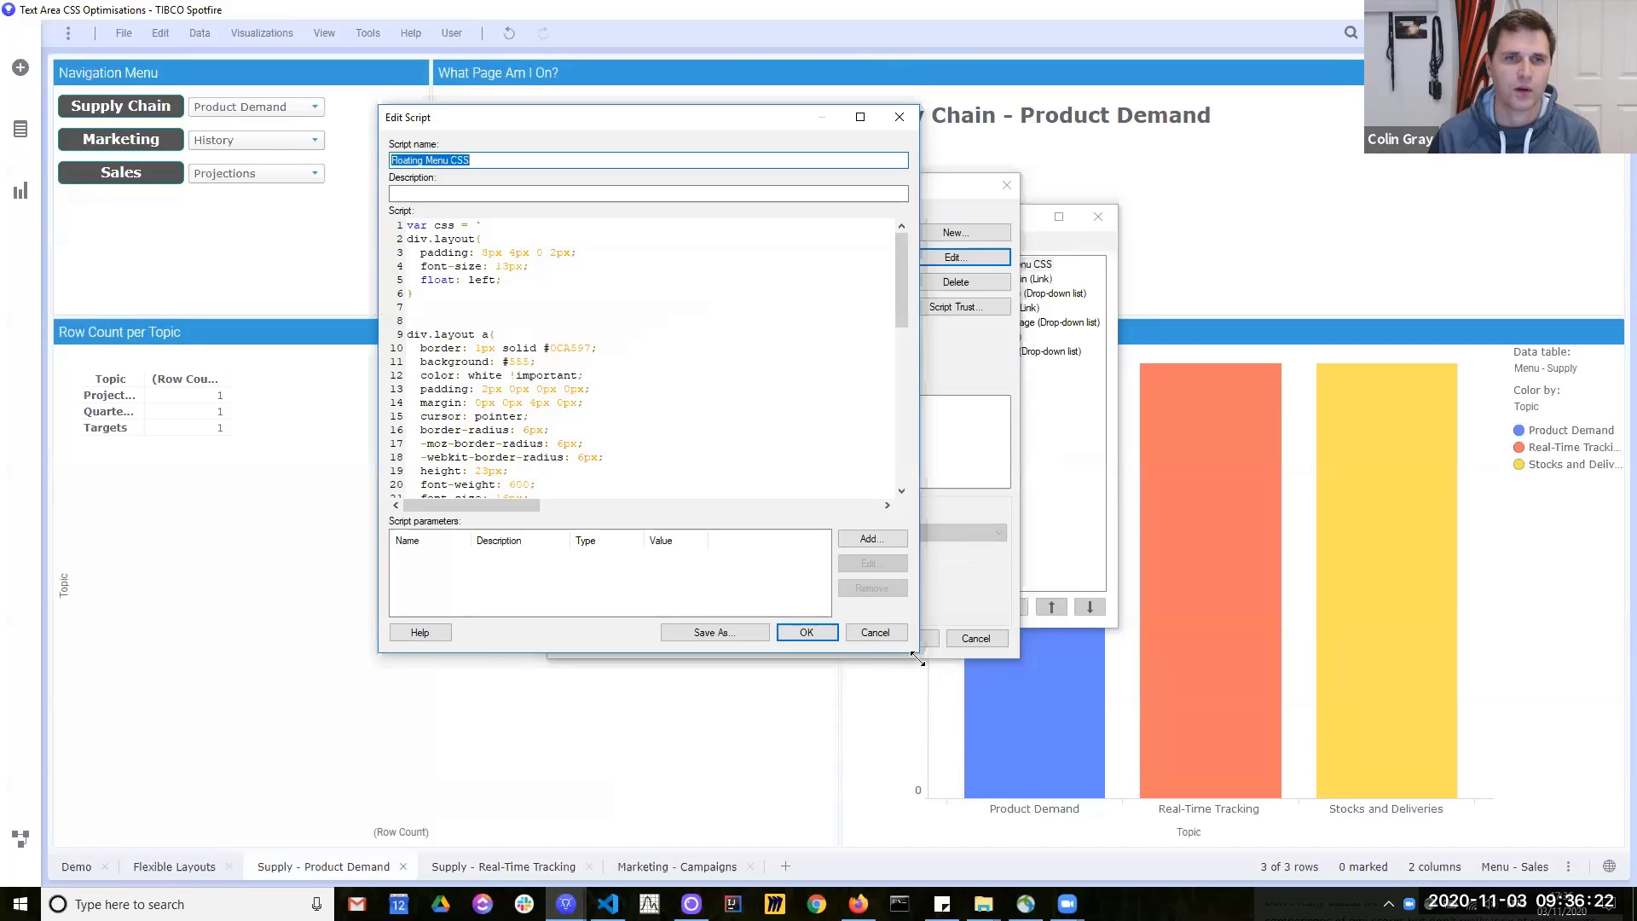
{"action": "left_click_drag", "start_coordinate": [918, 659], "coordinate": [1117, 786]}
{"action": "left_click_drag", "start_coordinate": [505, 280], "coordinate": [380, 273]}
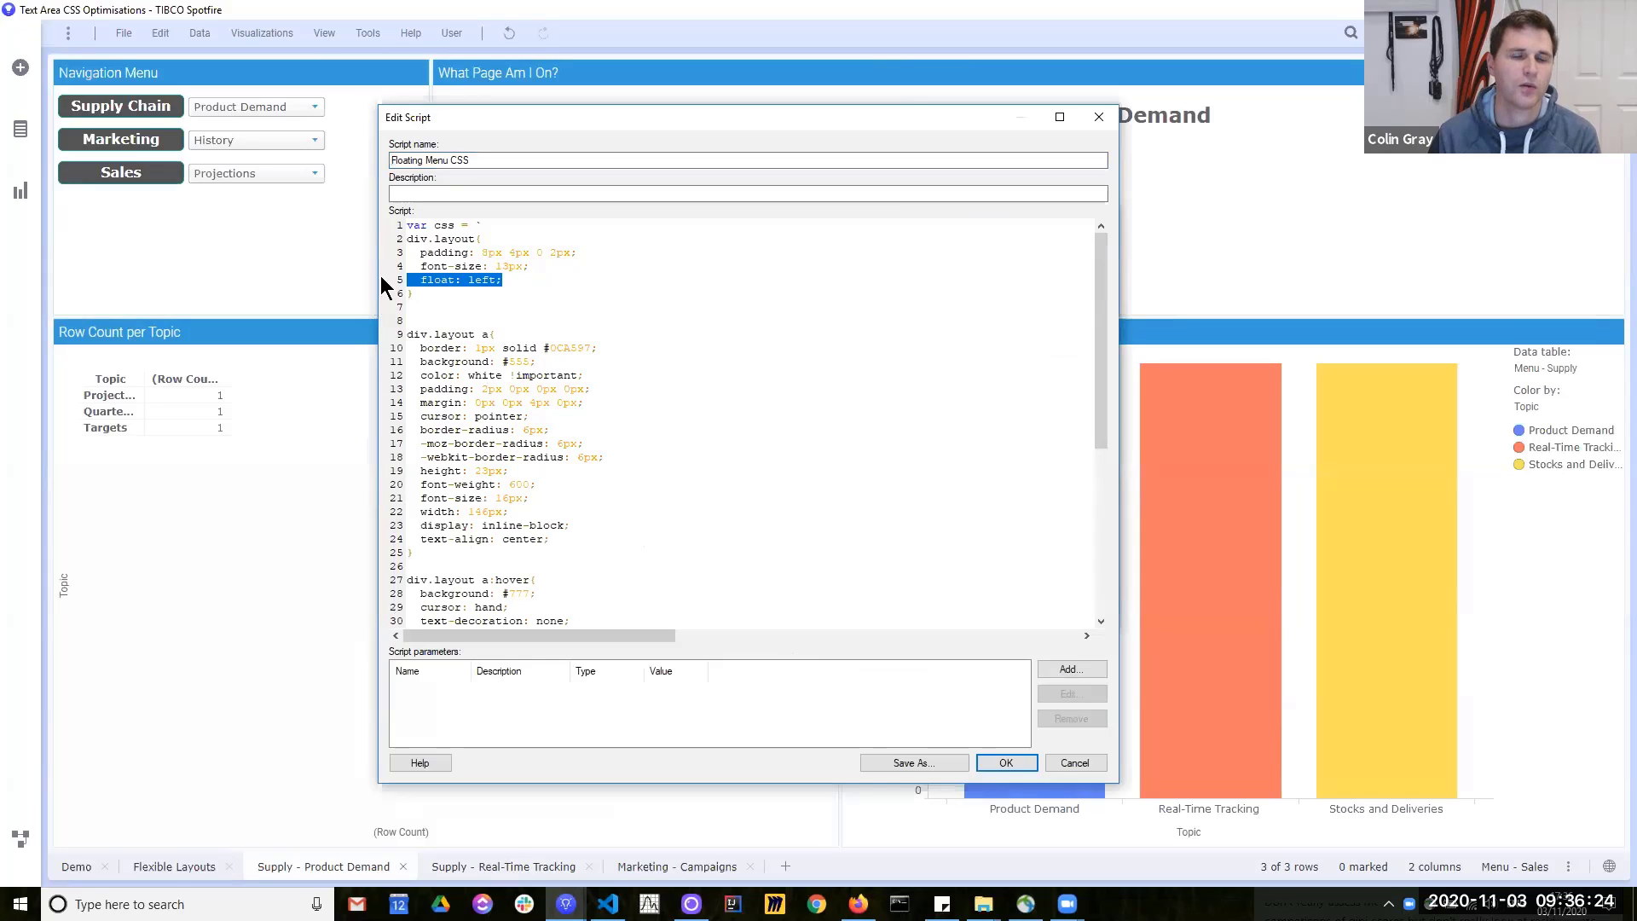
{"action": "left_click", "coordinate": [1073, 762]}
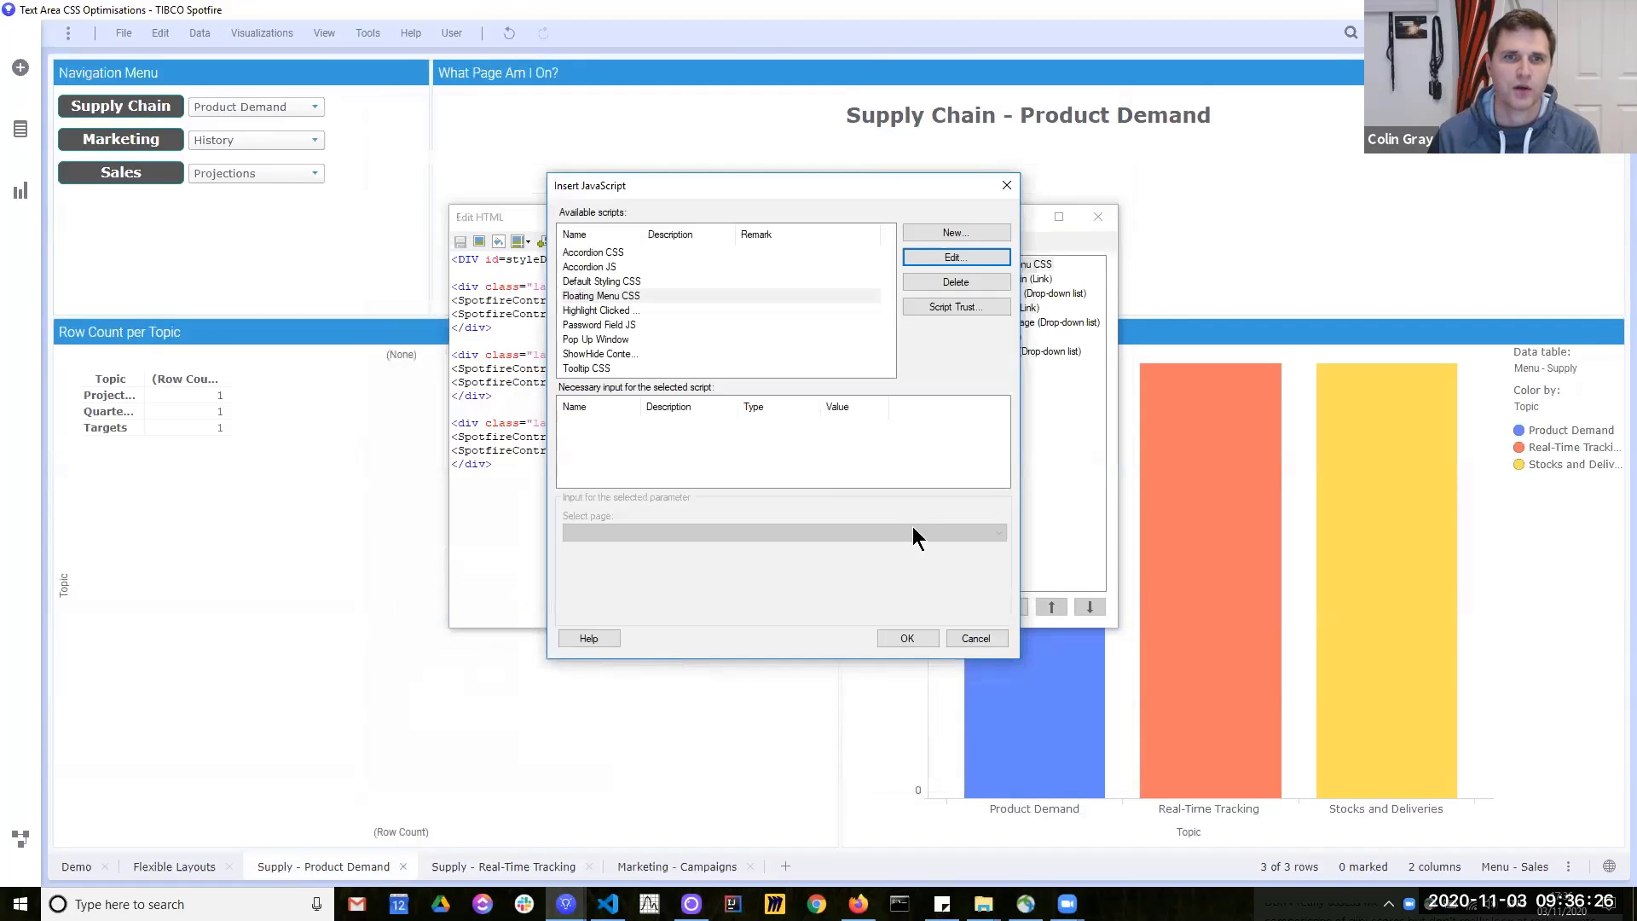
{"action": "left_click", "coordinate": [974, 635]}
{"action": "double_click", "coordinate": [470, 288]}
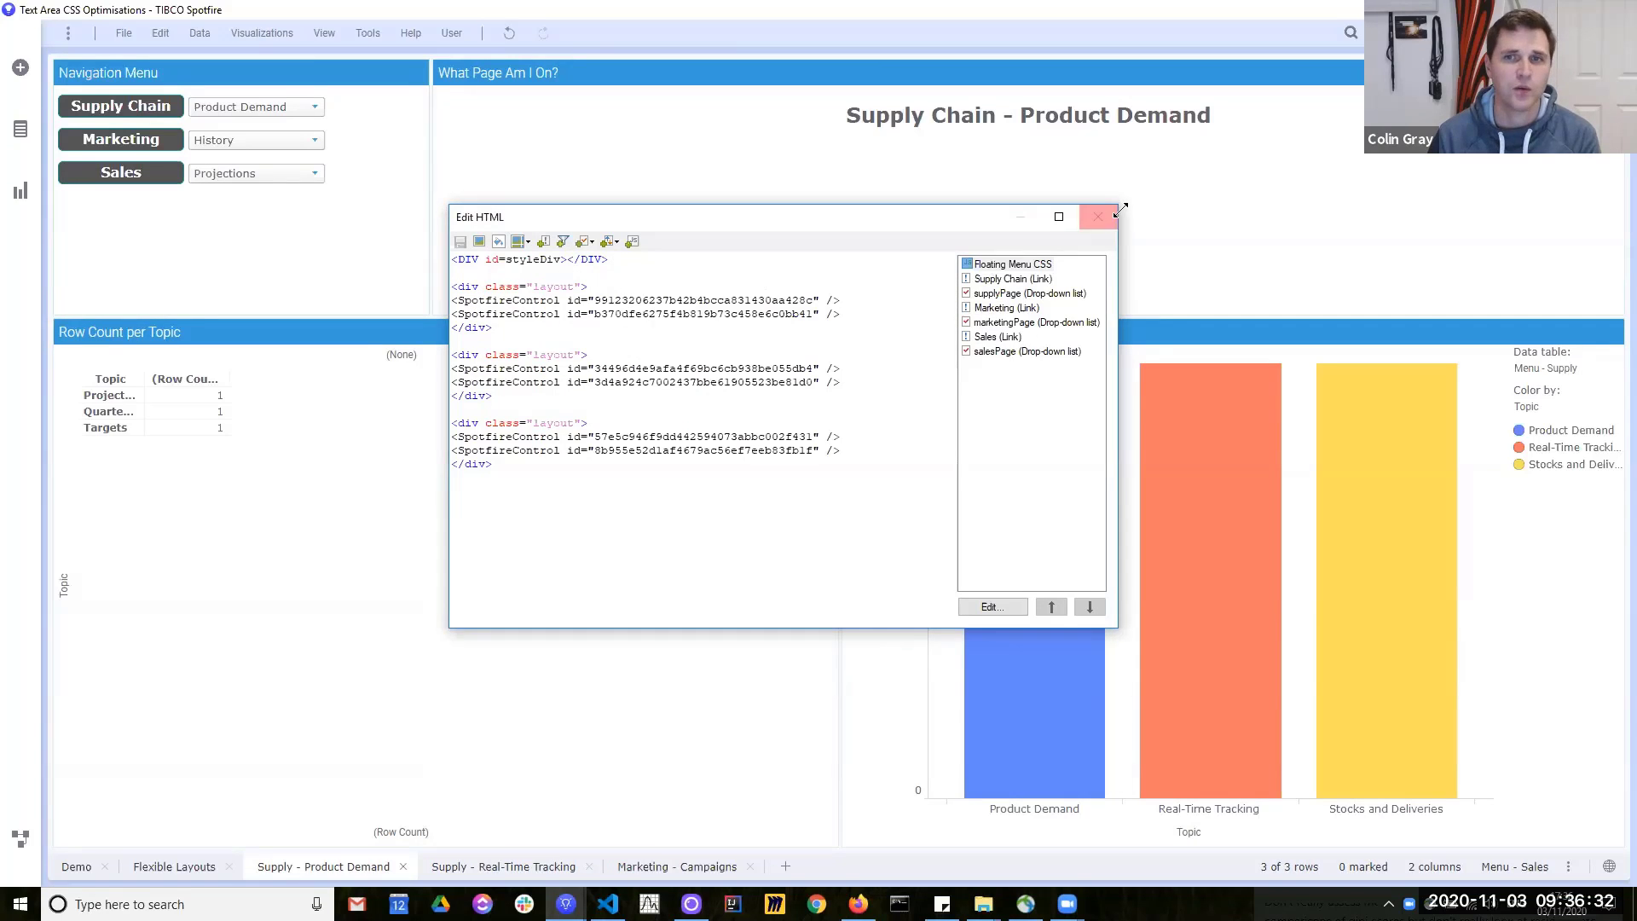
Step: Resize the Navigation Menu panel on the Supply - Product Demand page, leaving it wider with its items stacked vertically
{"action": "left_click_drag", "start_coordinate": [432, 154], "coordinate": [281, 171]}
{"action": "left_click_drag", "start_coordinate": [379, 95], "coordinate": [563, 132]}
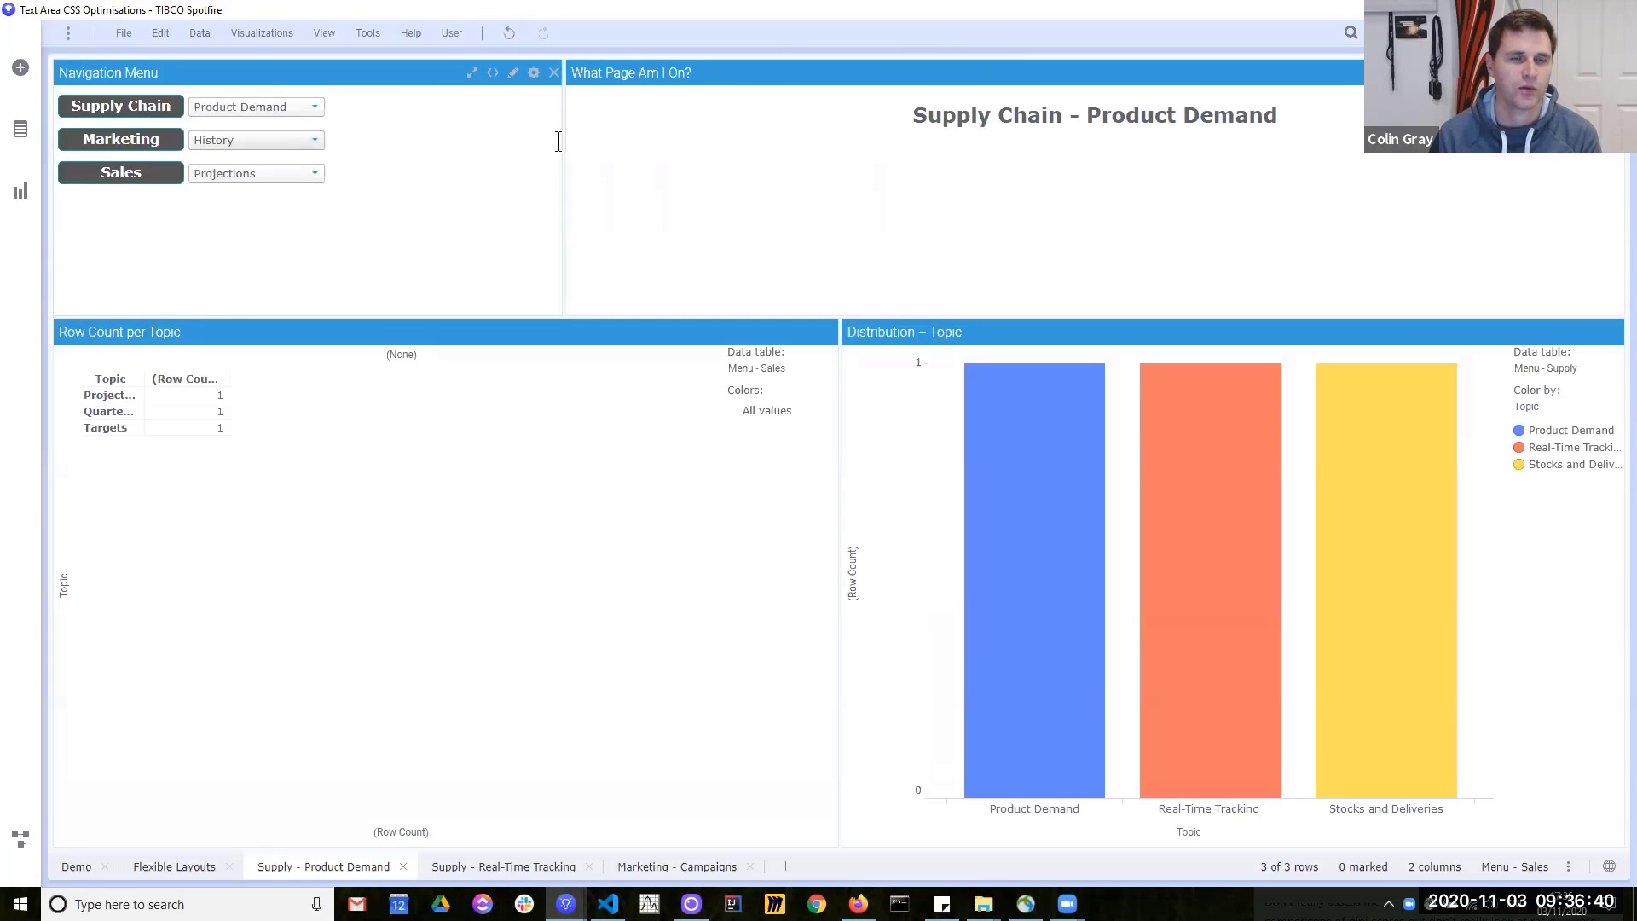
{"action": "right_click", "coordinate": [419, 151]}
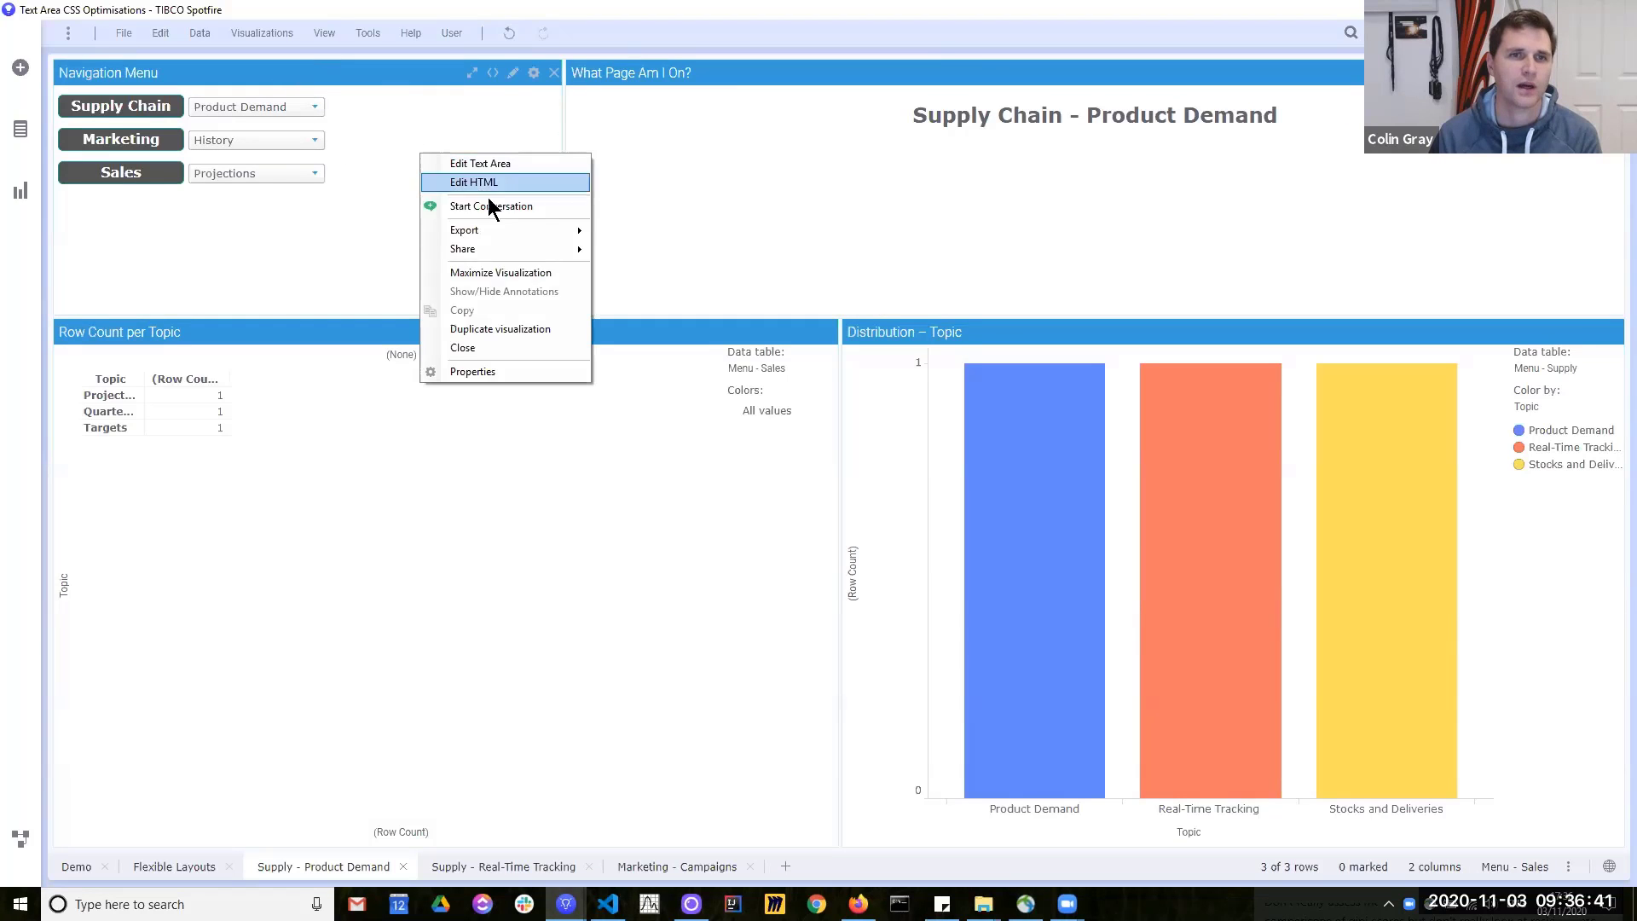
{"action": "left_click", "coordinate": [496, 328]}
Step: Go to the Supply - Real-Time Tracking page and narrow its Navigation Menu panel
{"action": "left_click_drag", "start_coordinate": [263, 191], "coordinate": [671, 202]}
{"action": "right_click", "coordinate": [671, 202]}
{"action": "left_click", "coordinate": [735, 259]}
{"action": "left_click", "coordinate": [369, 33]}
{"action": "left_click", "coordinate": [833, 120]}
{"action": "left_click_drag", "start_coordinate": [840, 122], "coordinate": [616, 122]}
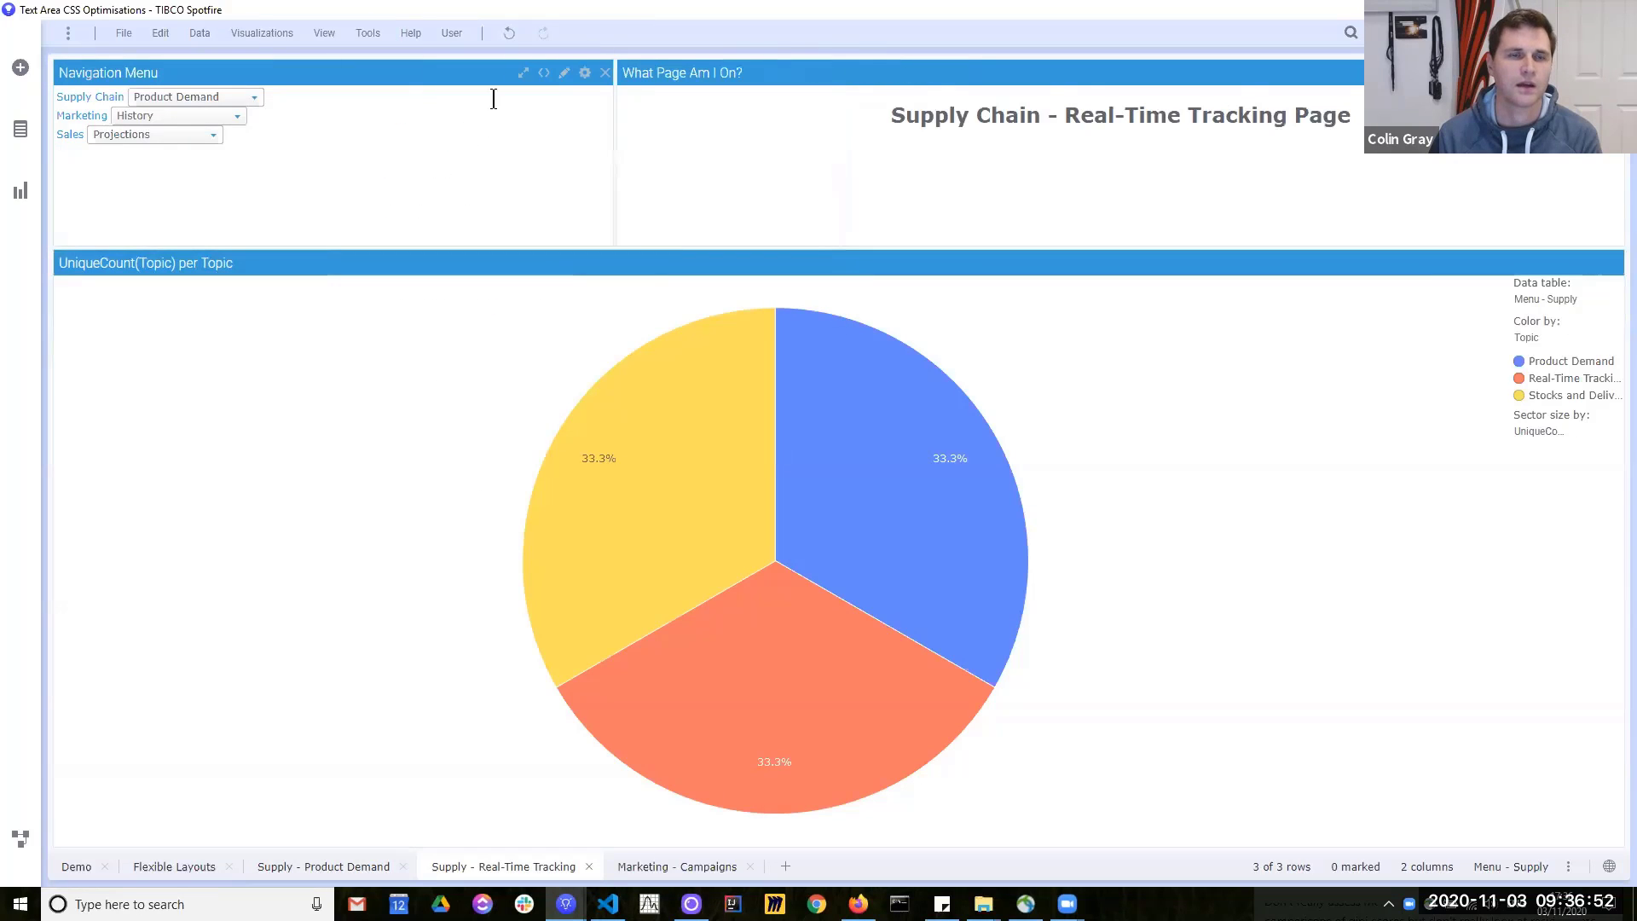
Step: Reload the embedded browser to restore the styling of the Navigation Menu text area
{"action": "left_click", "coordinate": [368, 33]}
{"action": "mouse_move", "coordinate": [407, 91]}
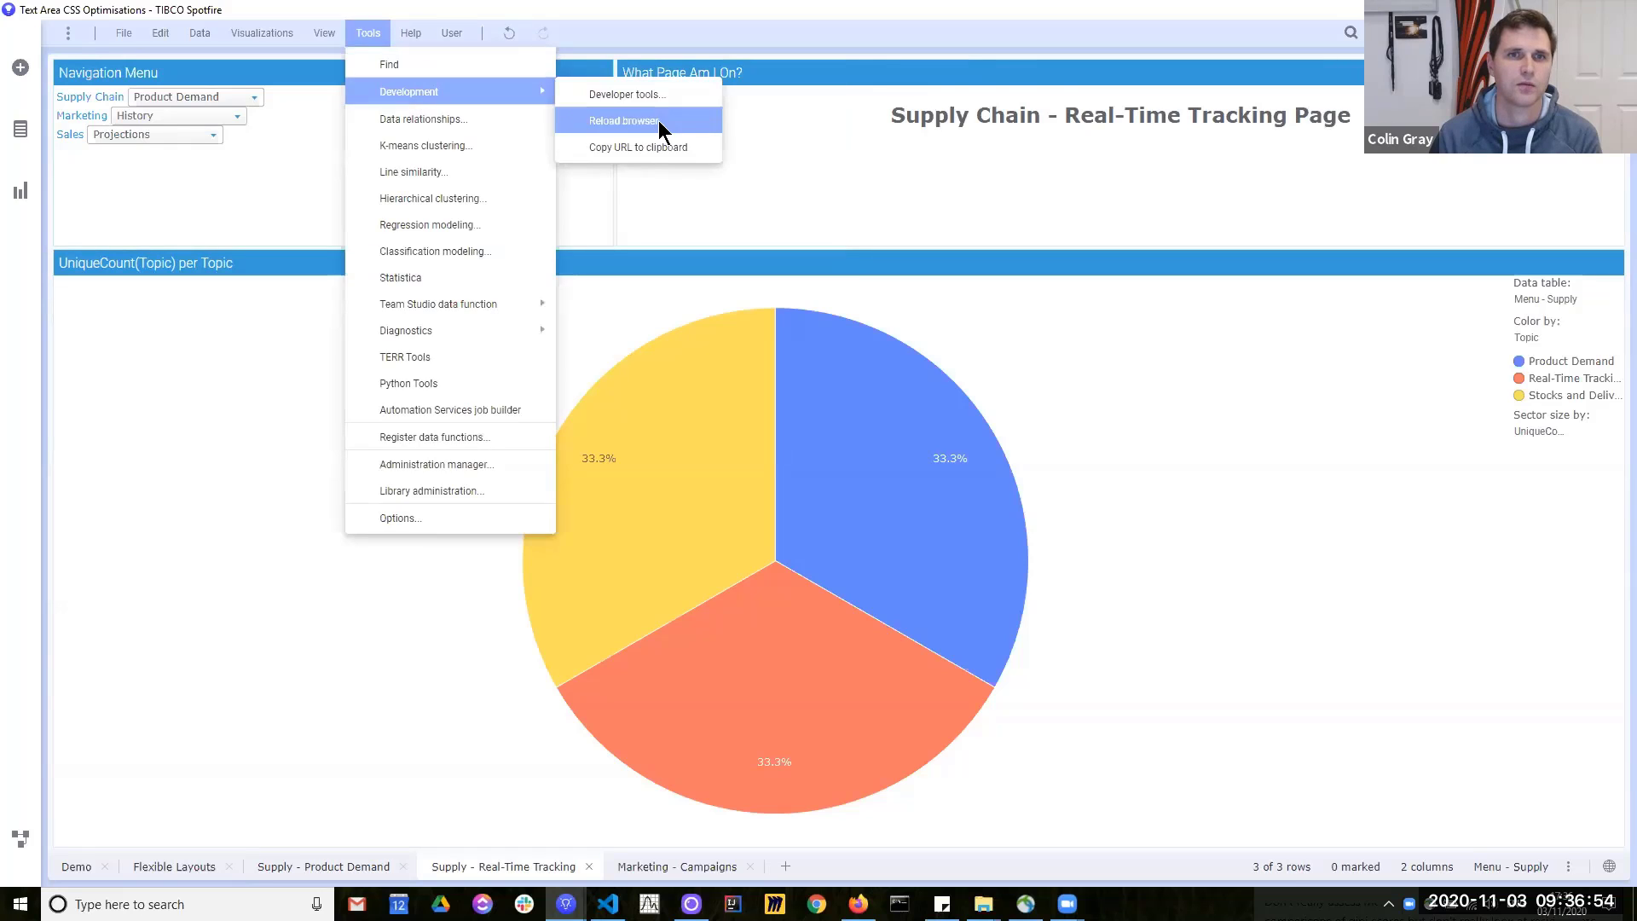
{"action": "left_click", "coordinate": [658, 123]}
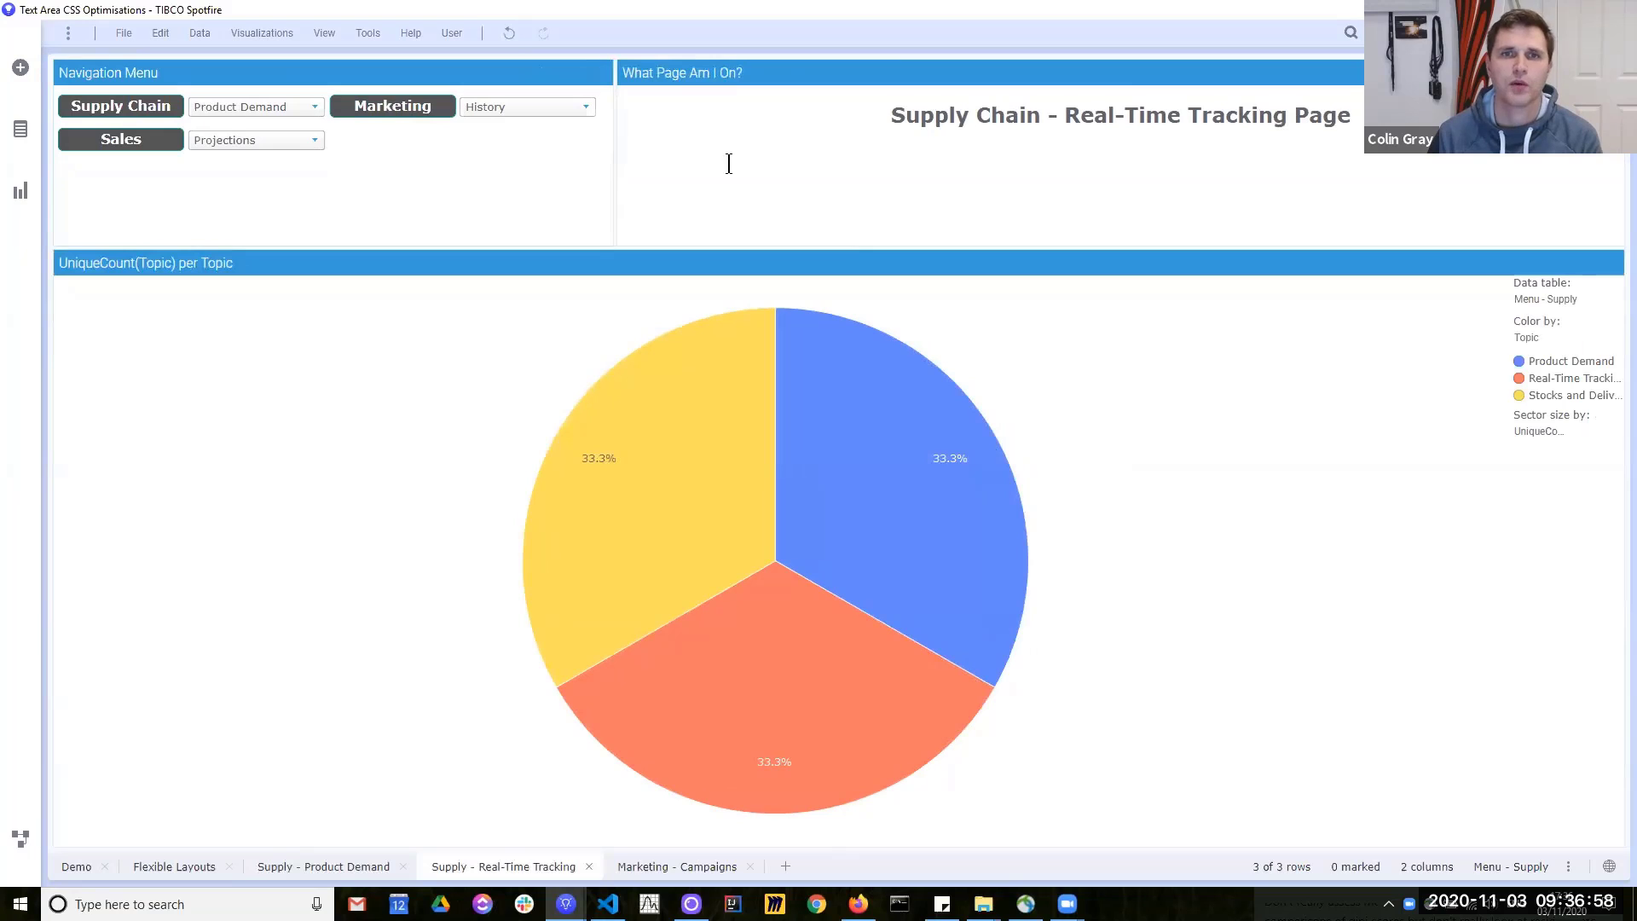
Step: Review the navigation menus on the Supply - Product Demand, Flexible Layouts and Supply - Real-Time Tracking pages, ending on Flexible Layouts
{"action": "left_click", "coordinate": [300, 867]}
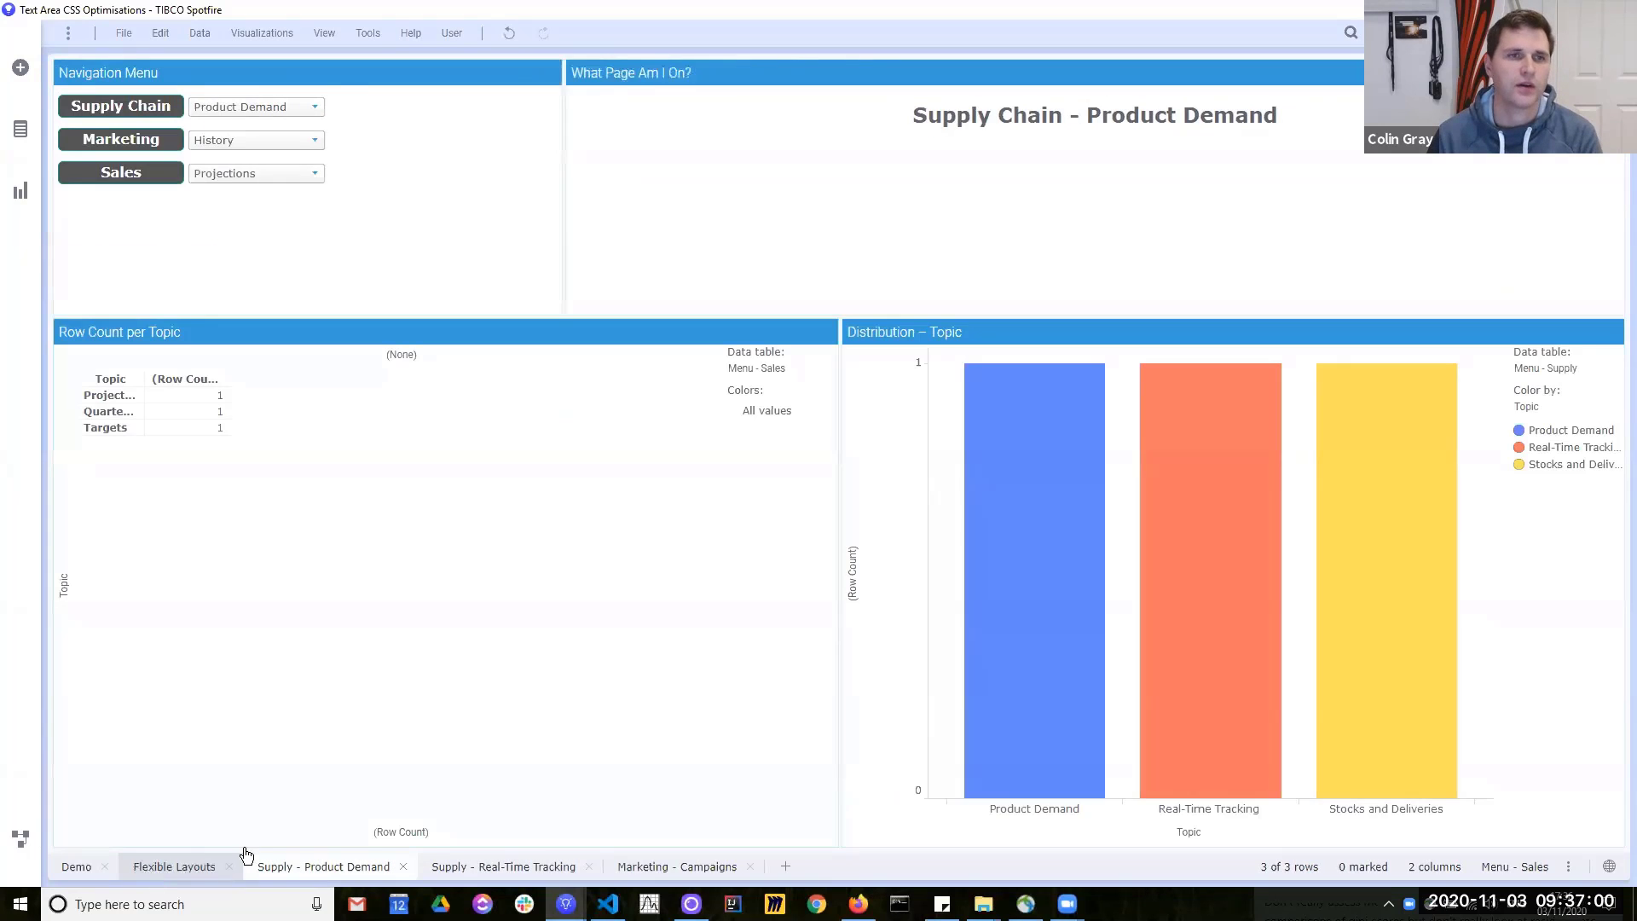
{"action": "left_click", "coordinate": [206, 867]}
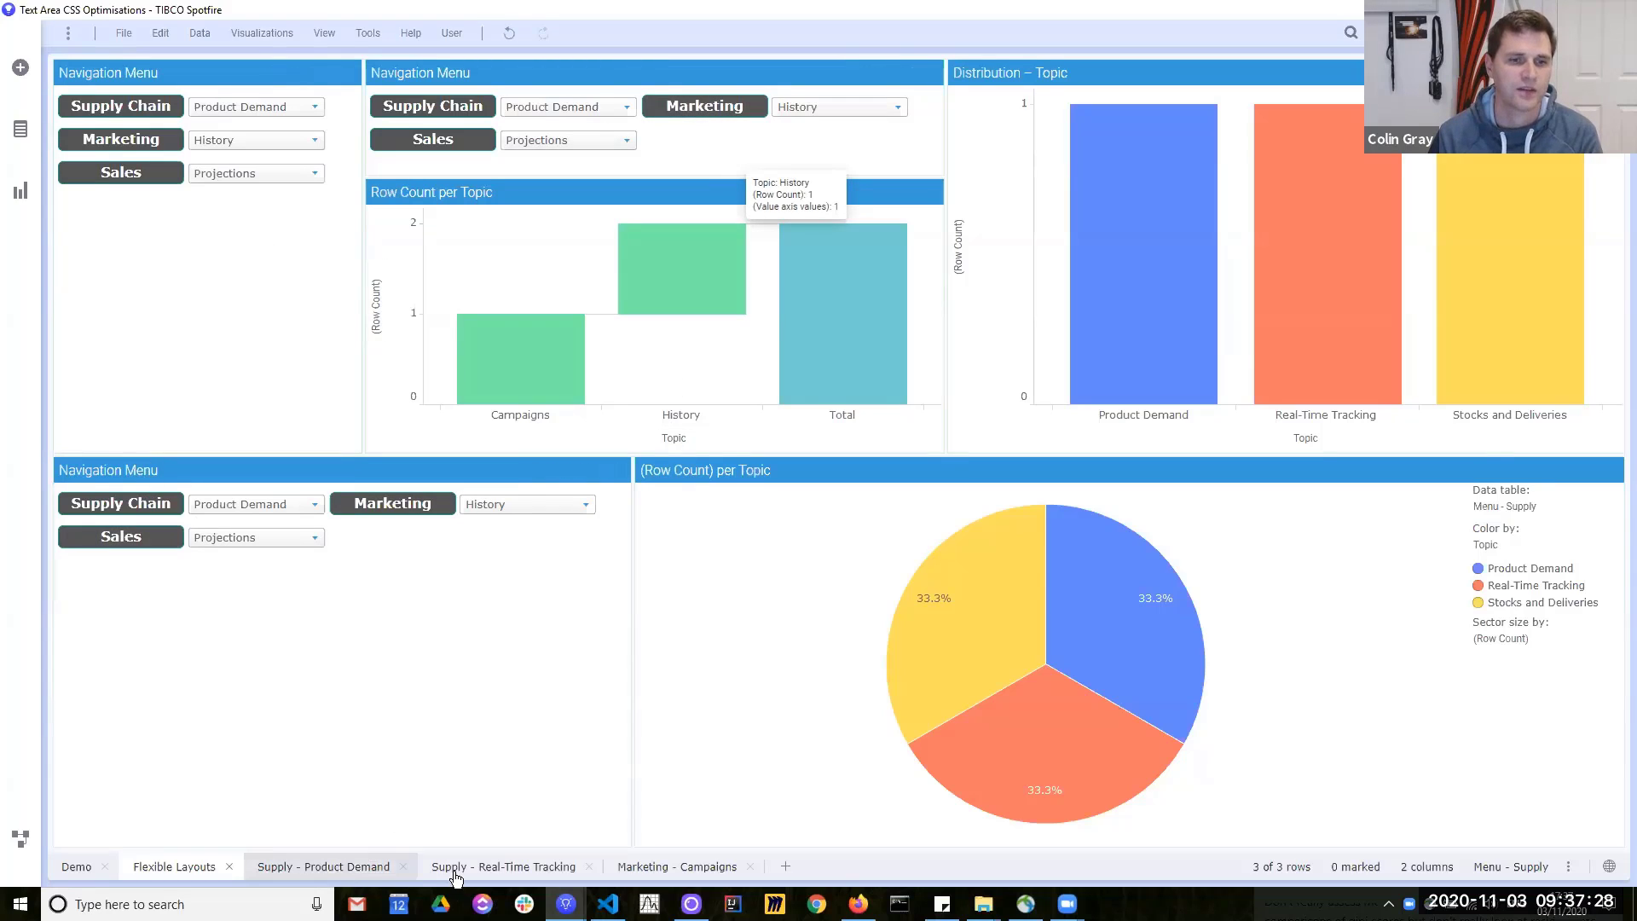
{"action": "left_click", "coordinate": [344, 866]}
{"action": "left_click", "coordinate": [499, 867]}
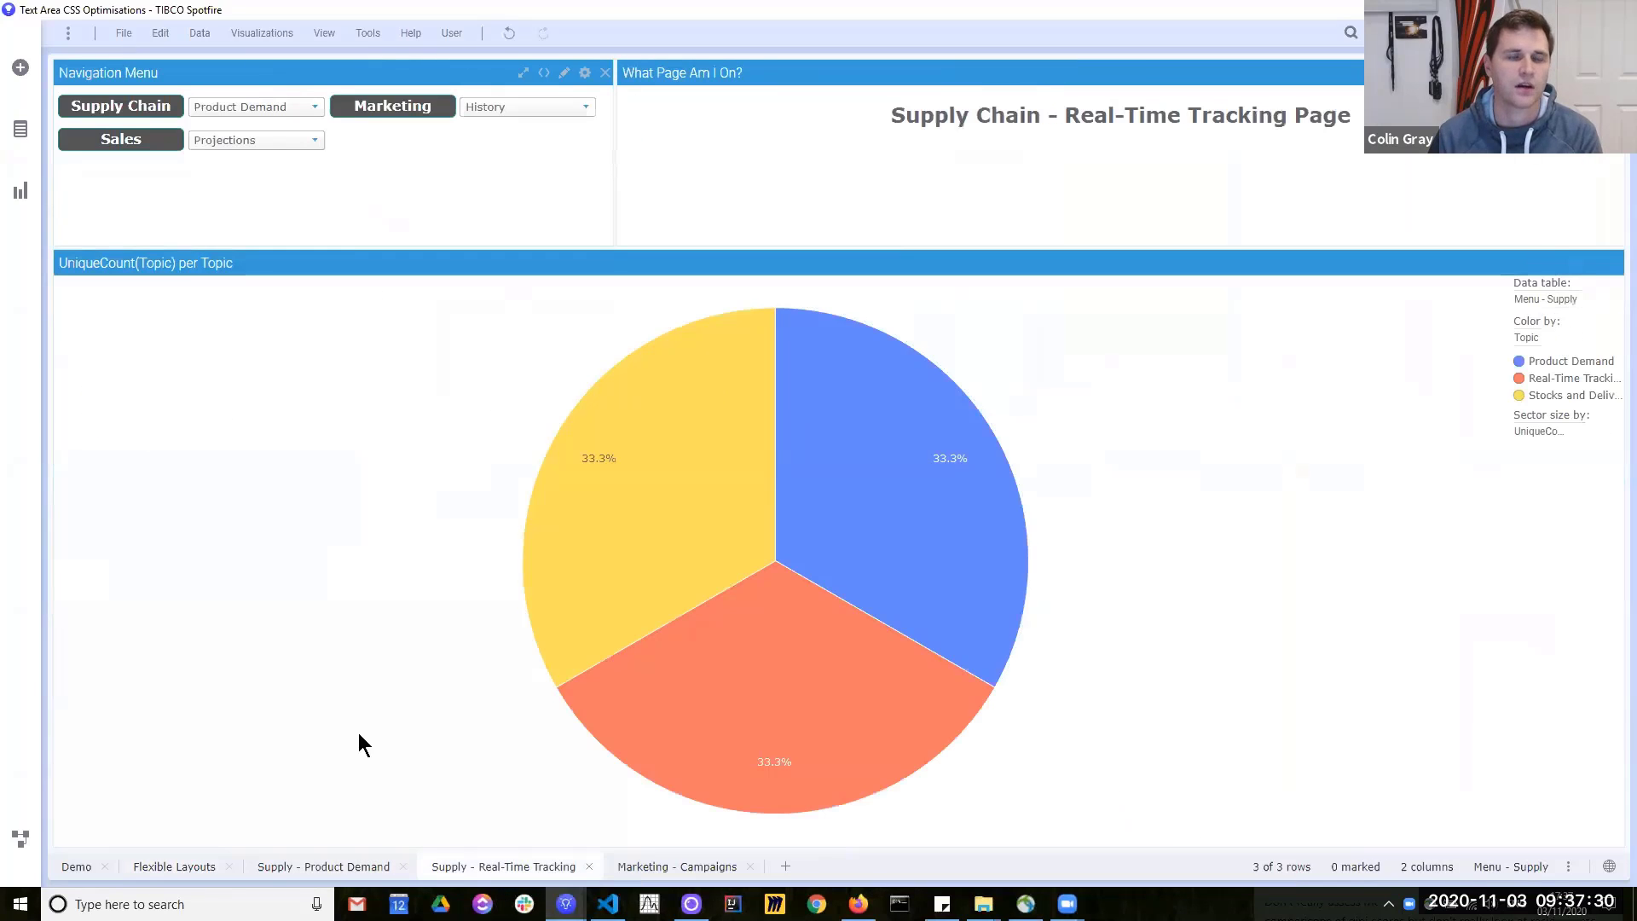
{"action": "left_click", "coordinate": [175, 866]}
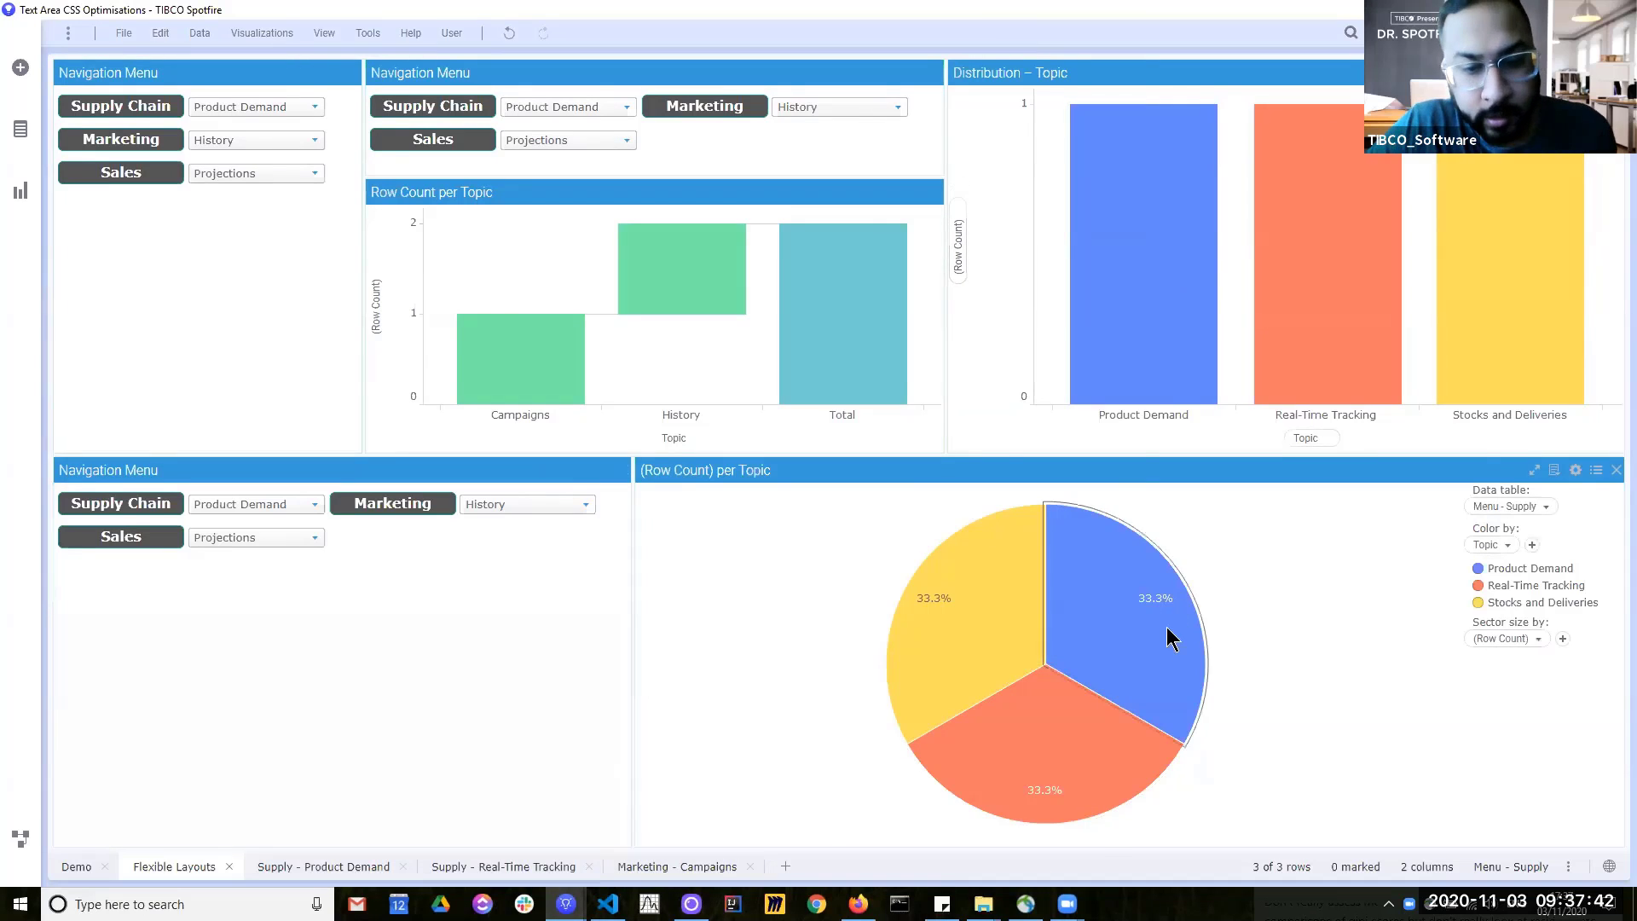
Step: Switch through Zoom to the browser and examine the TIBCO Community article's contents, example gallery and section on default HTML styling
{"action": "mouse_move", "coordinate": [1067, 903]}
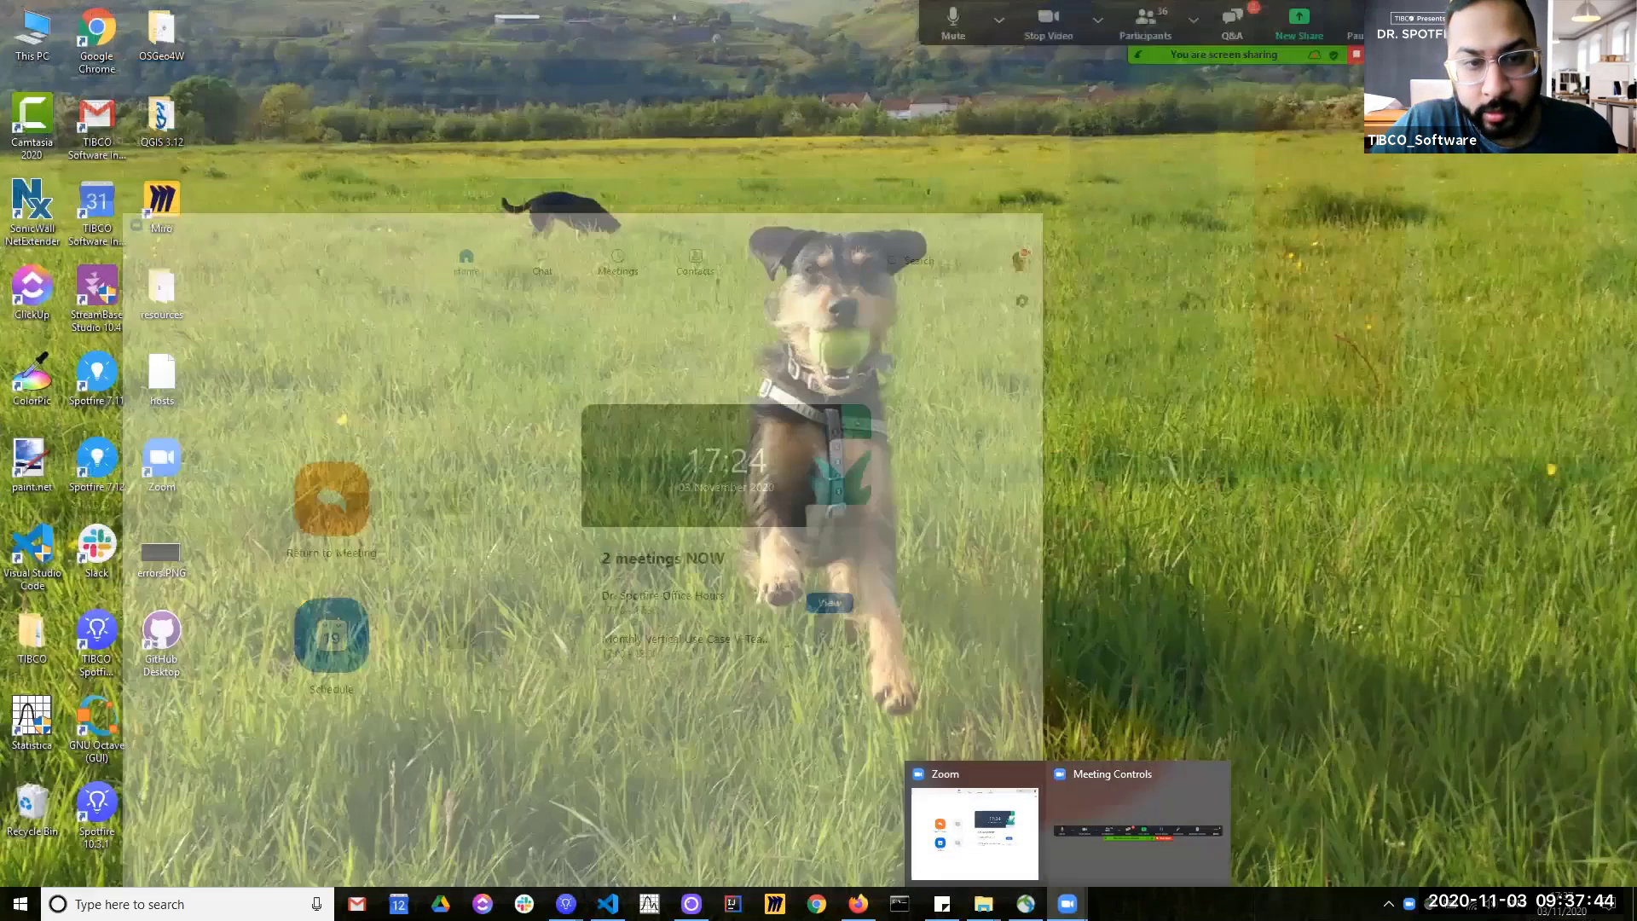
{"action": "left_click", "coordinate": [1137, 882]}
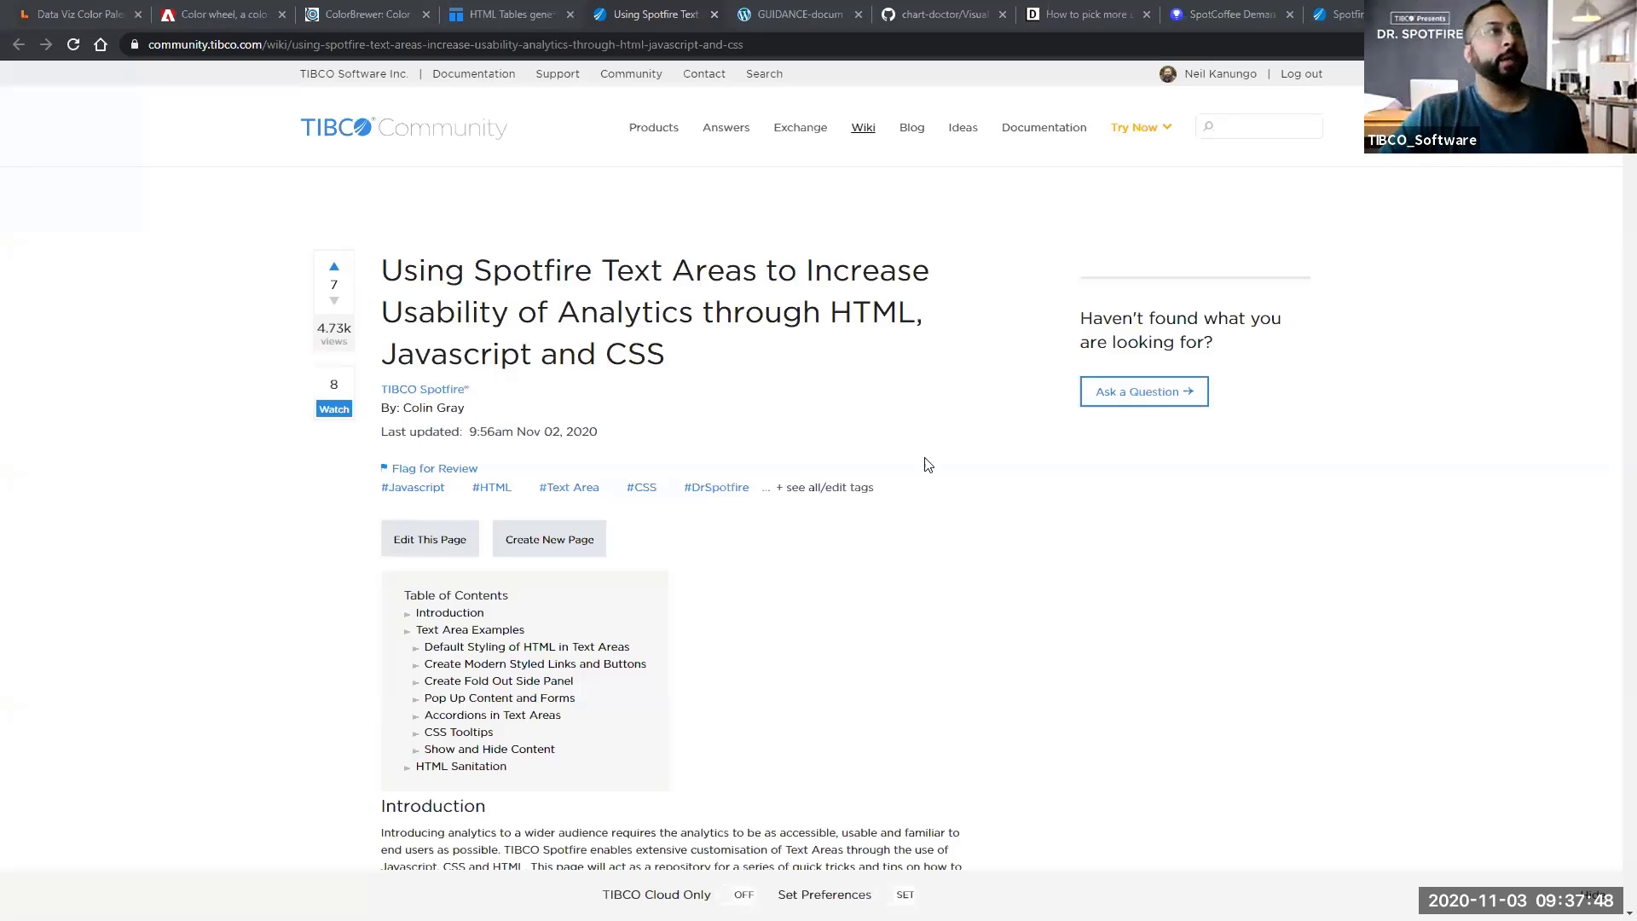
{"action": "left_click", "coordinate": [999, 426]}
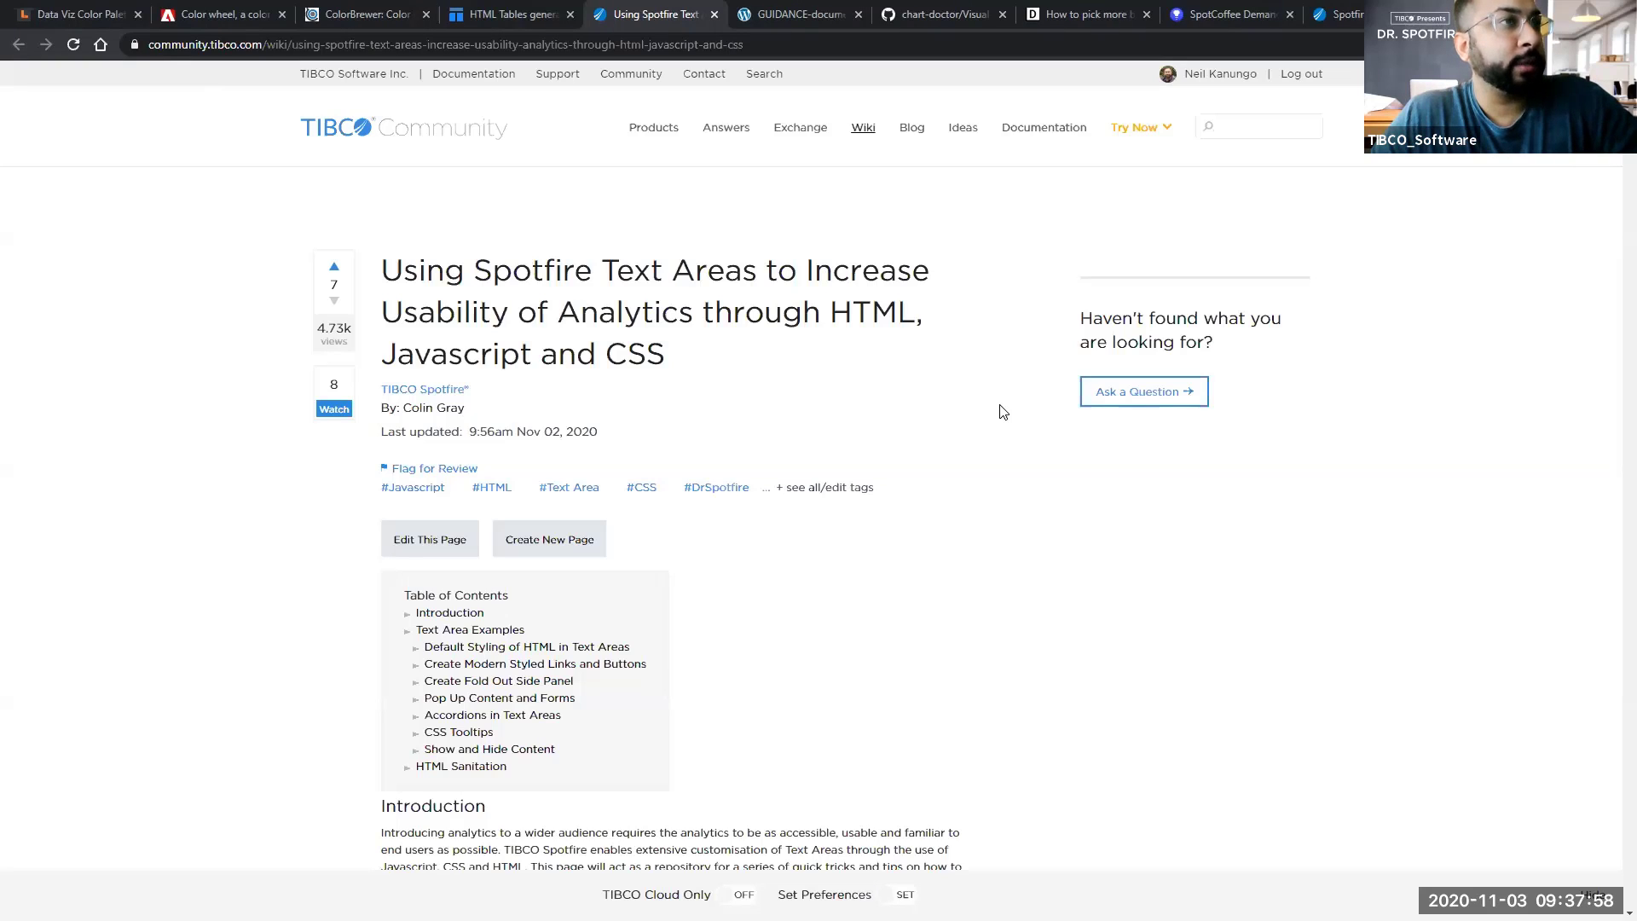
{"action": "scroll", "coordinate": [1003, 413], "scroll_direction": "down", "scroll_amount": 1}
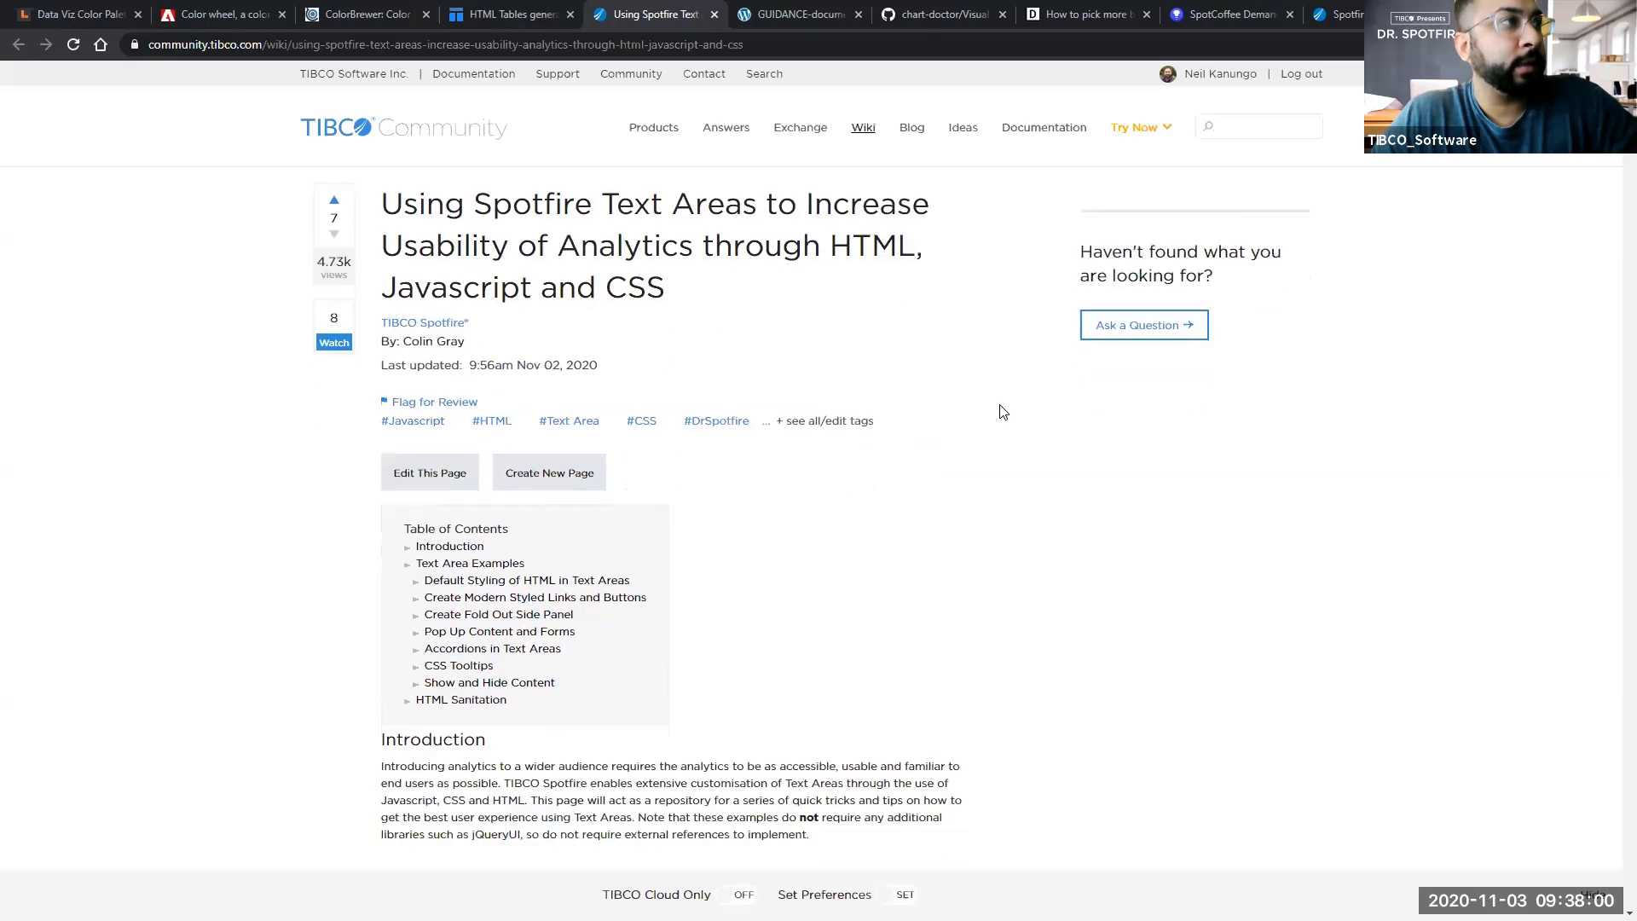
{"action": "scroll", "coordinate": [1015, 457], "scroll_direction": "down", "scroll_amount": 15}
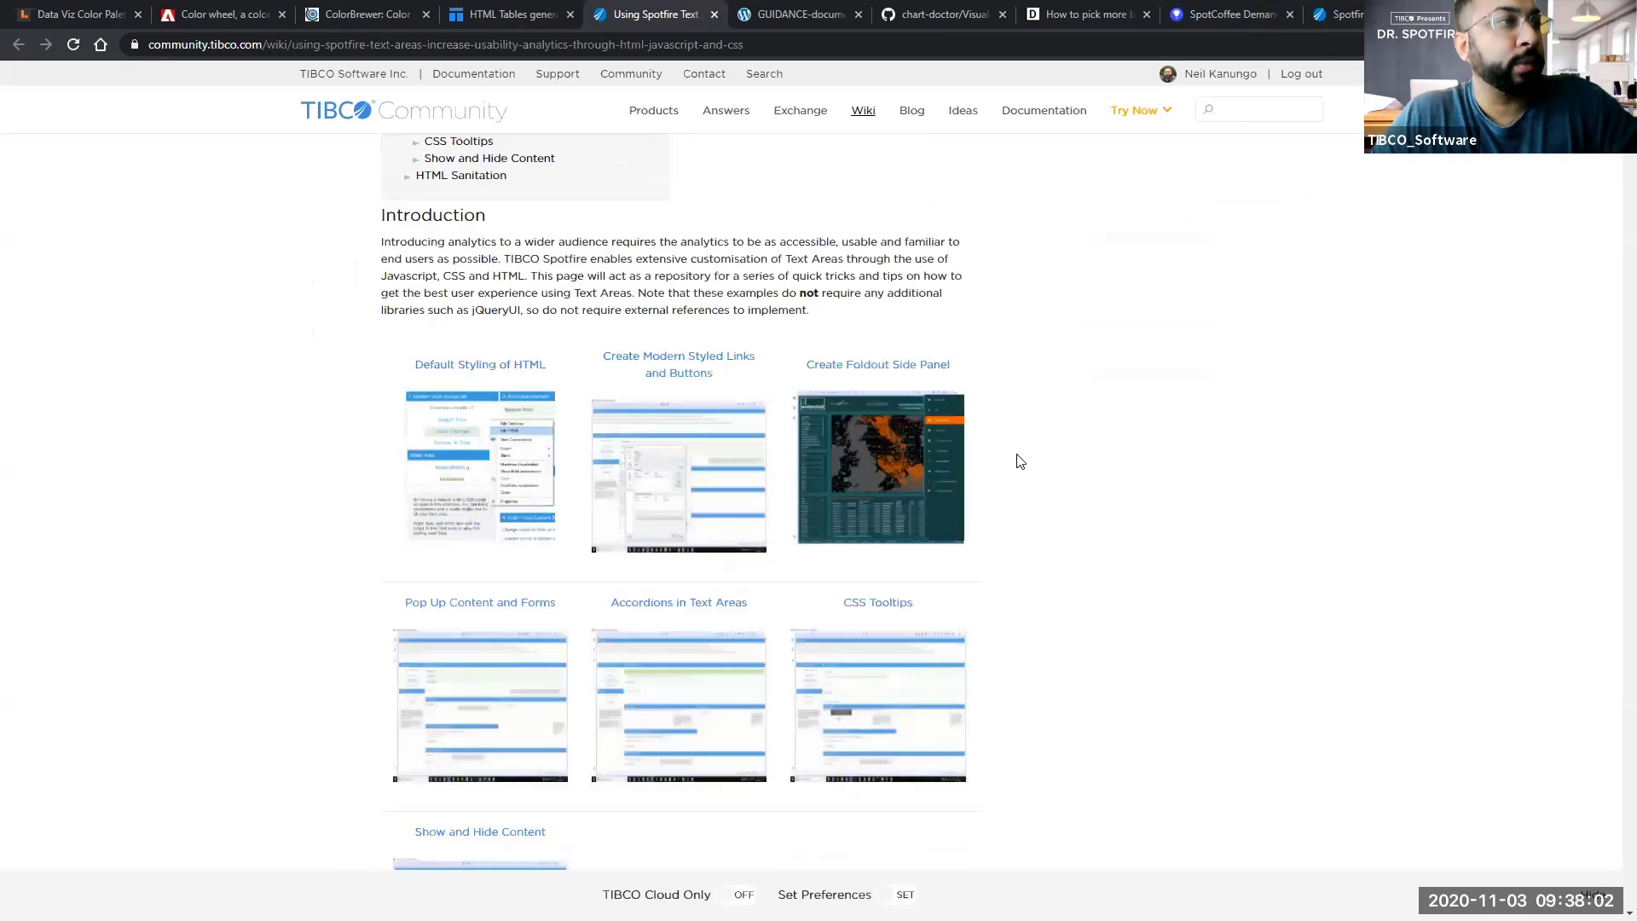
{"action": "scroll", "coordinate": [1023, 460], "scroll_direction": "down", "scroll_amount": 12}
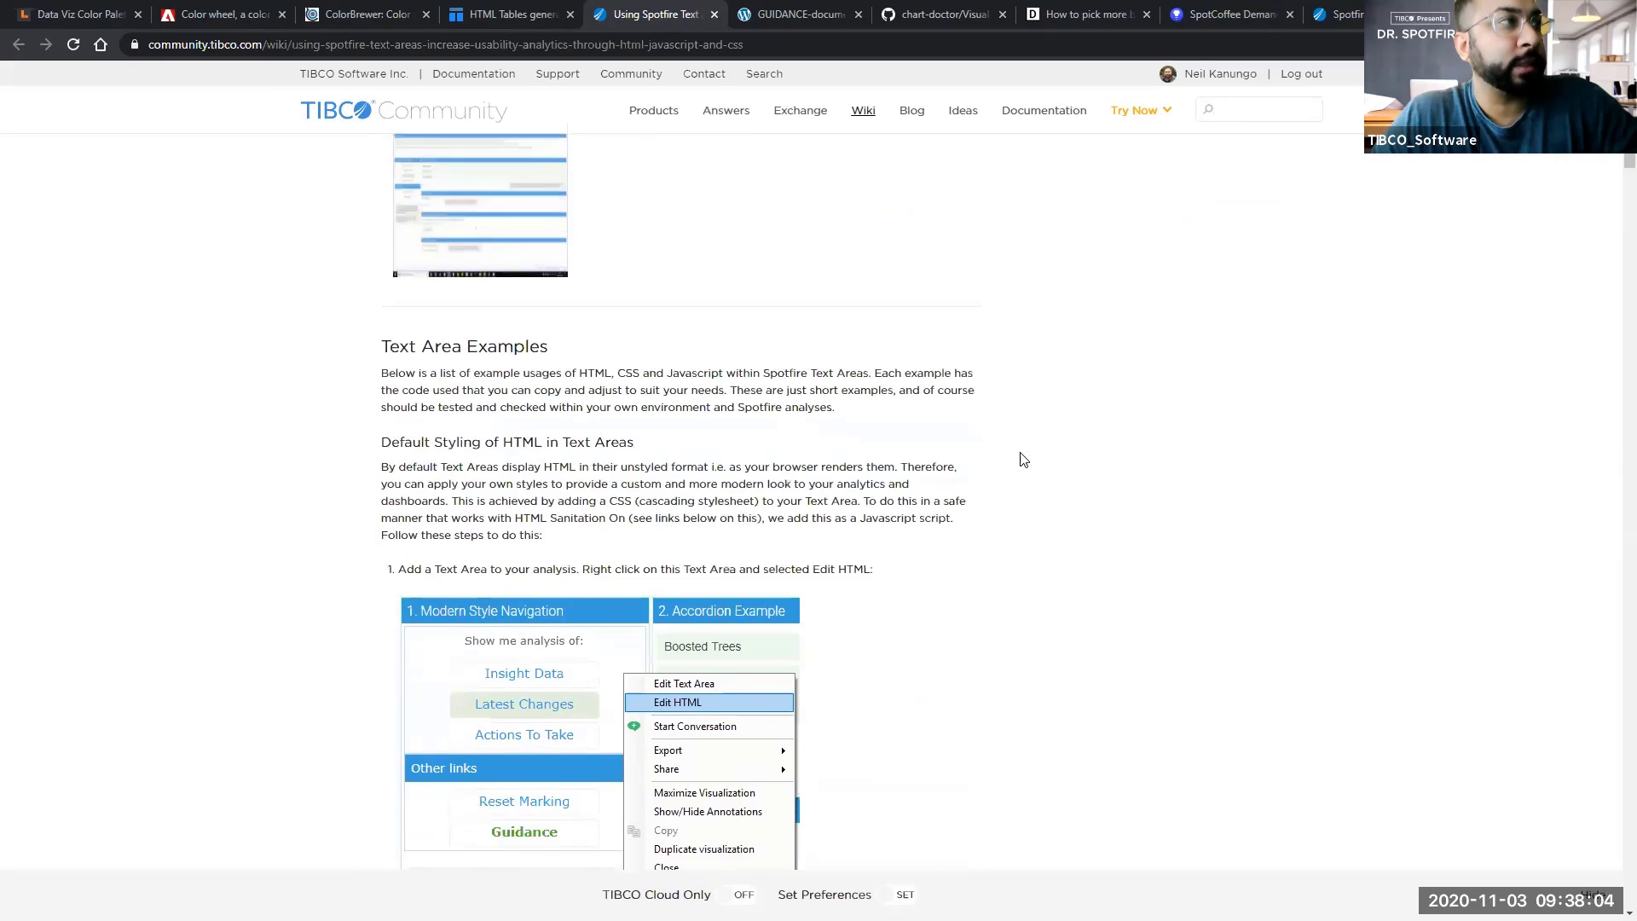
Step: Examine the article's CSS injection code, attachments, HTML Sanitation section and tooltip code, ending at the article's title
{"action": "scroll", "coordinate": [1023, 461], "scroll_direction": "down", "scroll_amount": 5}
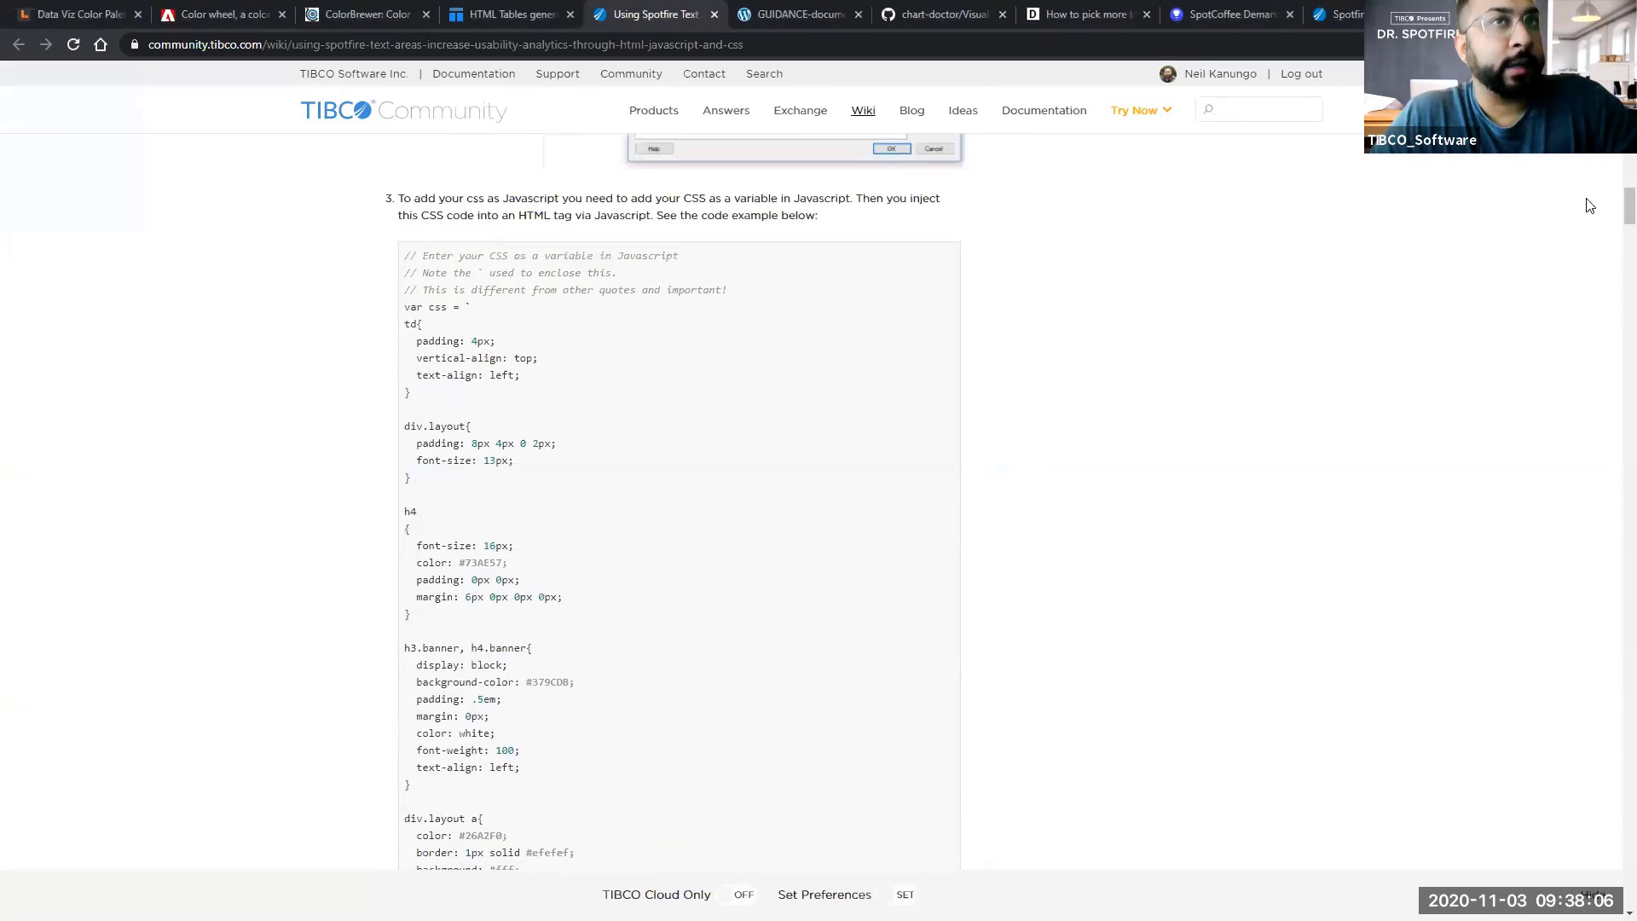
{"action": "left_click_drag", "start_coordinate": [1628, 200], "coordinate": [1601, 857]}
{"action": "scroll", "coordinate": [621, 362], "scroll_direction": "up", "scroll_amount": 2}
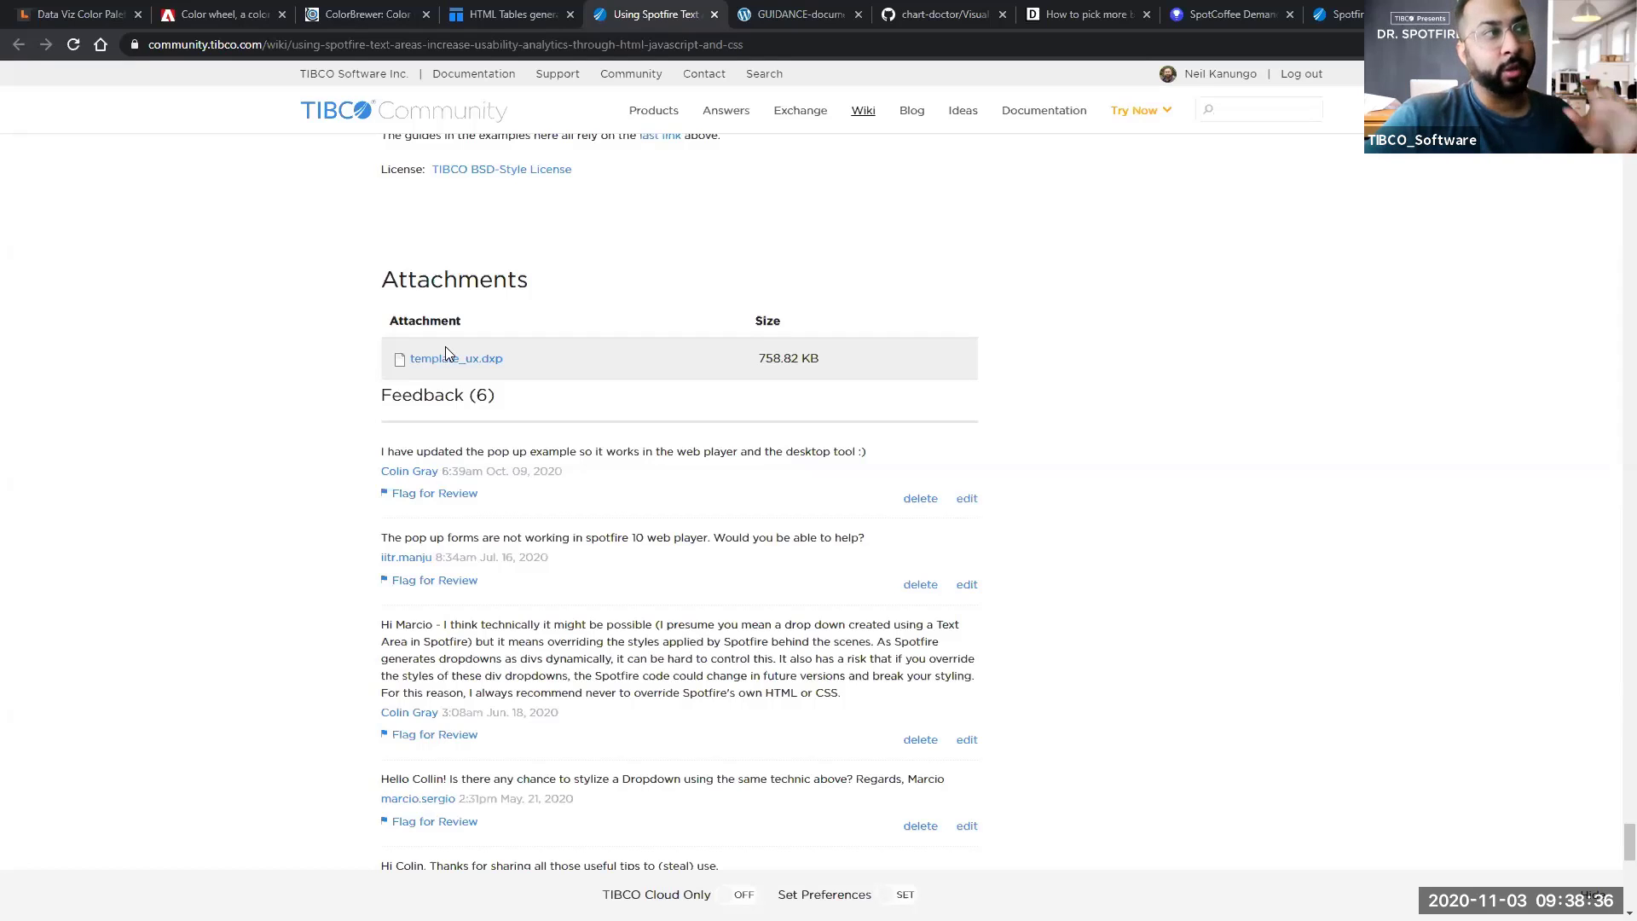
{"action": "scroll", "coordinate": [446, 349], "scroll_direction": "up", "scroll_amount": 15}
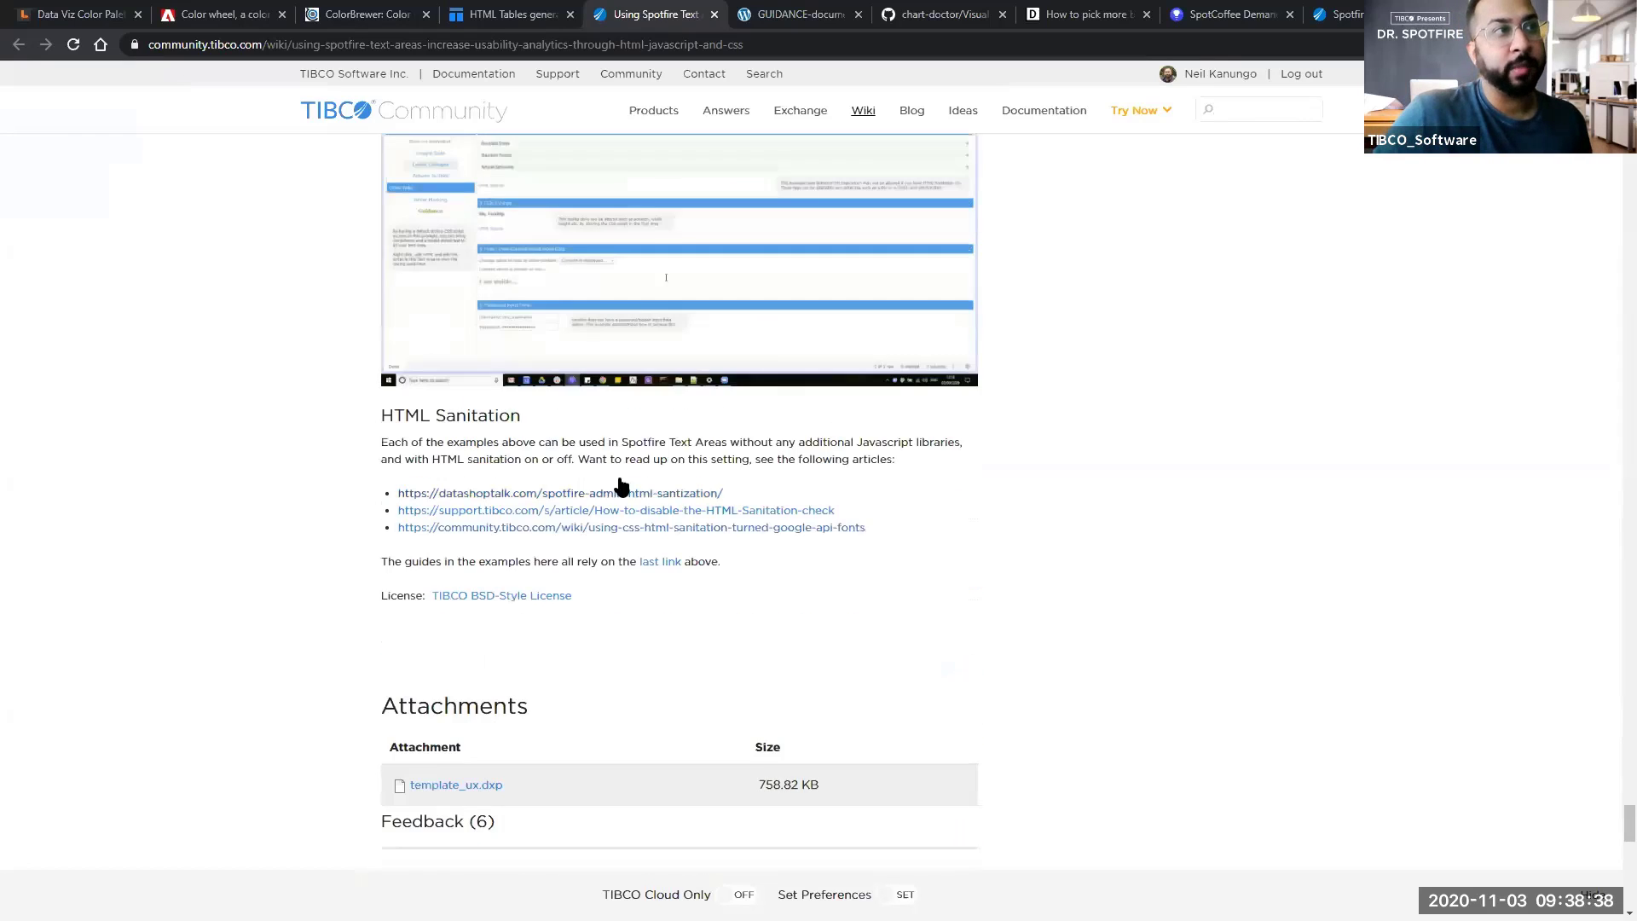
{"action": "scroll", "coordinate": [1555, 443], "scroll_direction": "up", "scroll_amount": 10}
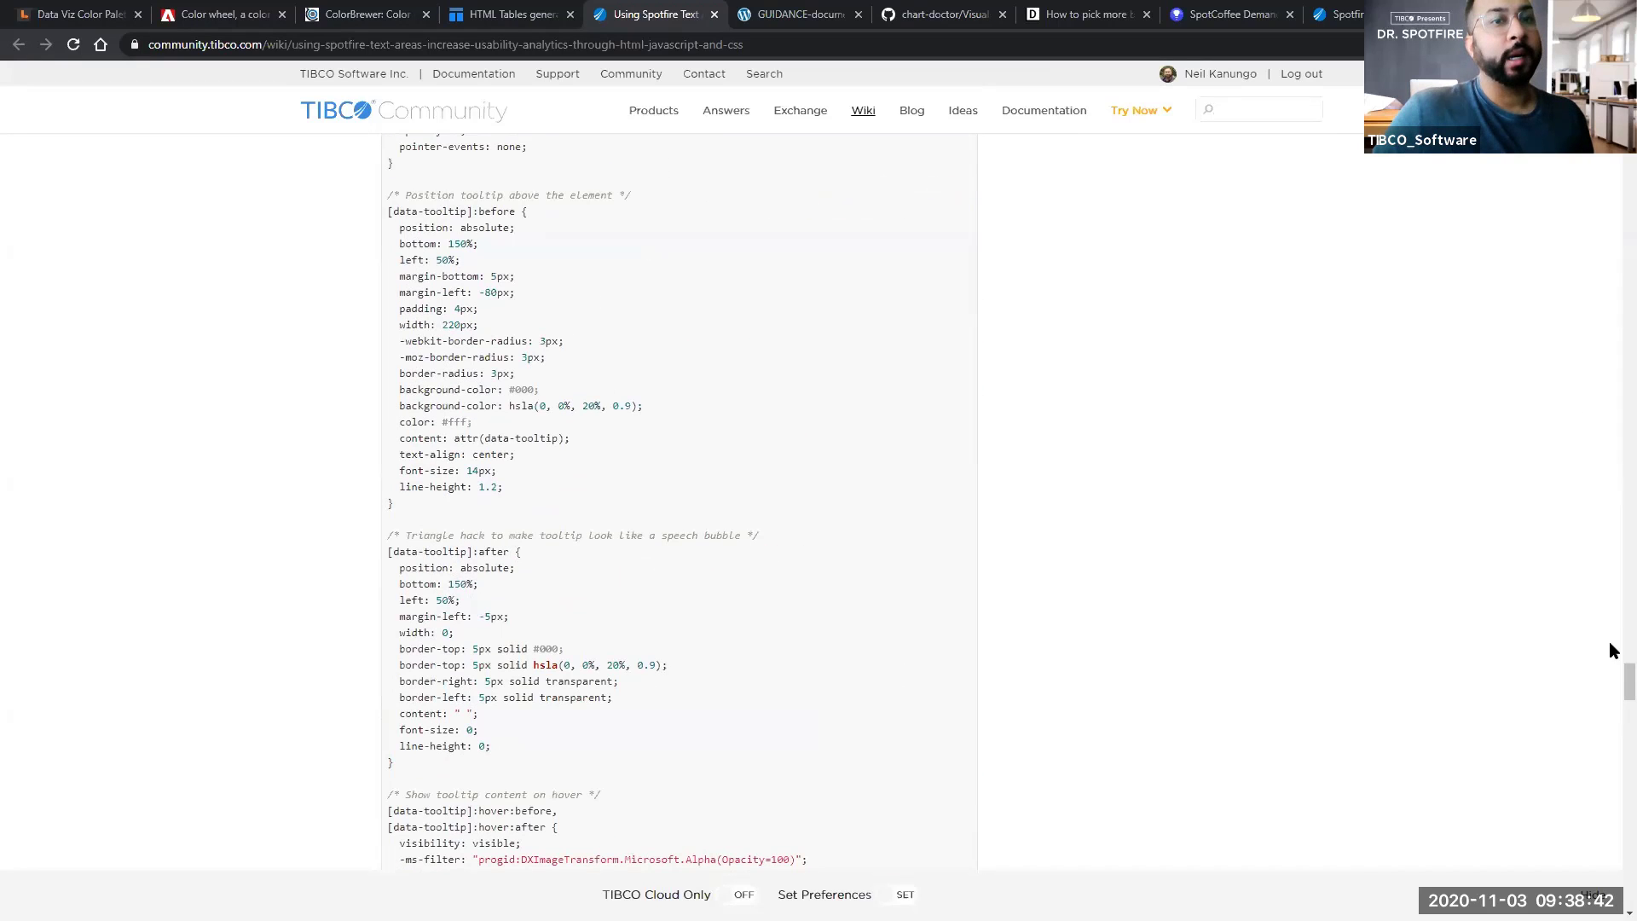
{"action": "left_click_drag", "start_coordinate": [1627, 678], "coordinate": [1629, 166]}
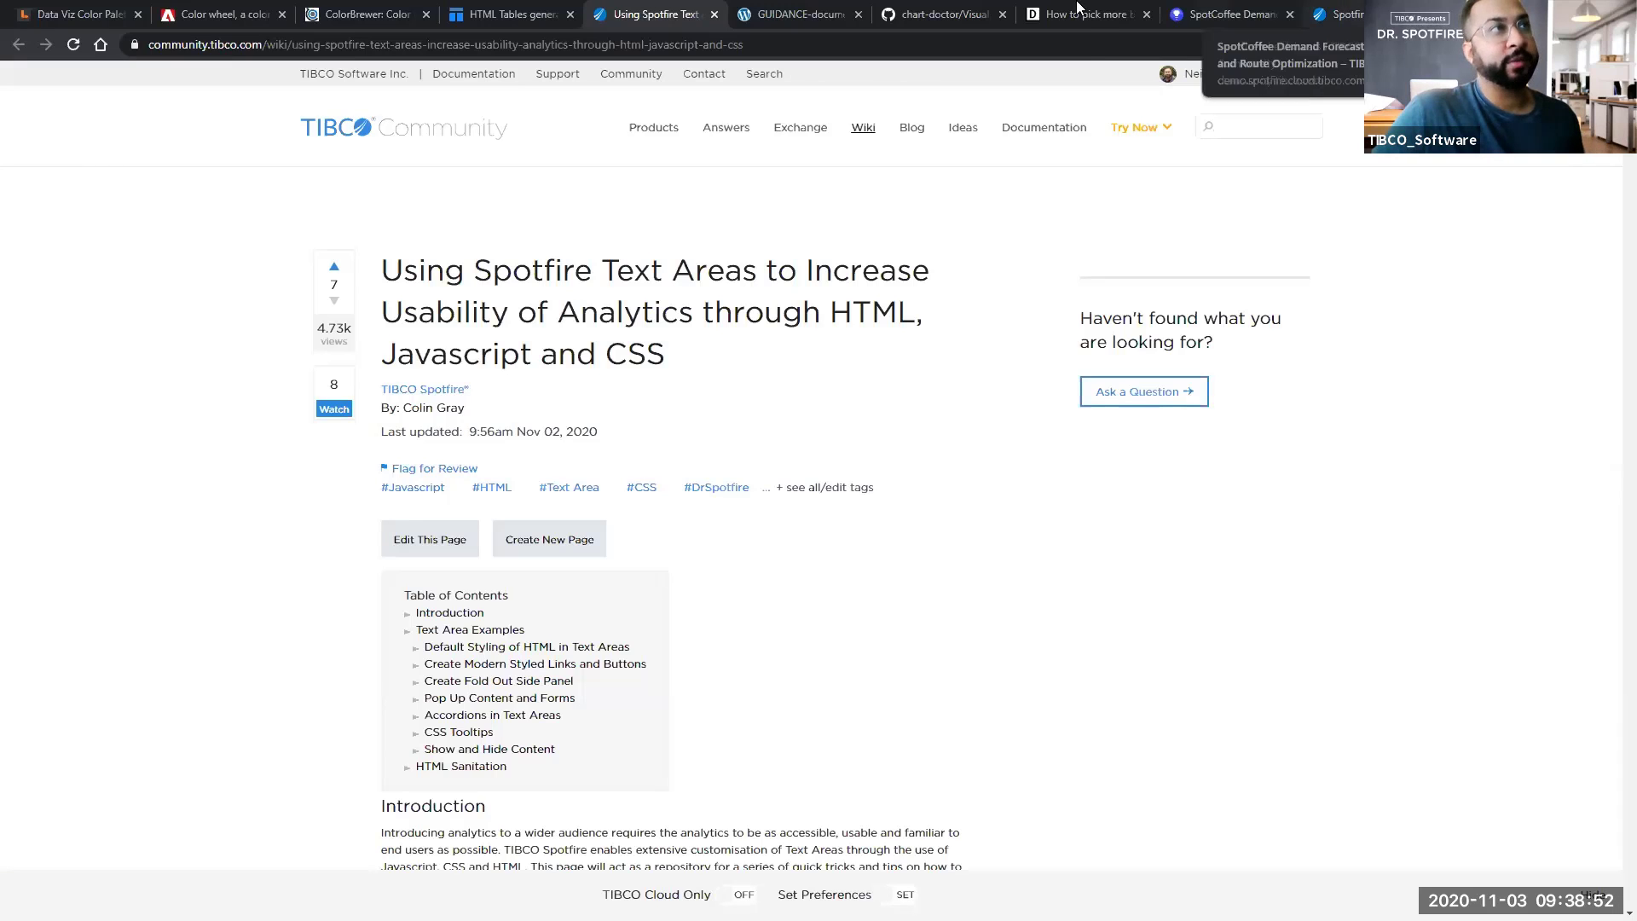
Step: Open the SpotCoffee analysis in the browser and view its Smart Routing page
{"action": "left_click", "coordinate": [1232, 15]}
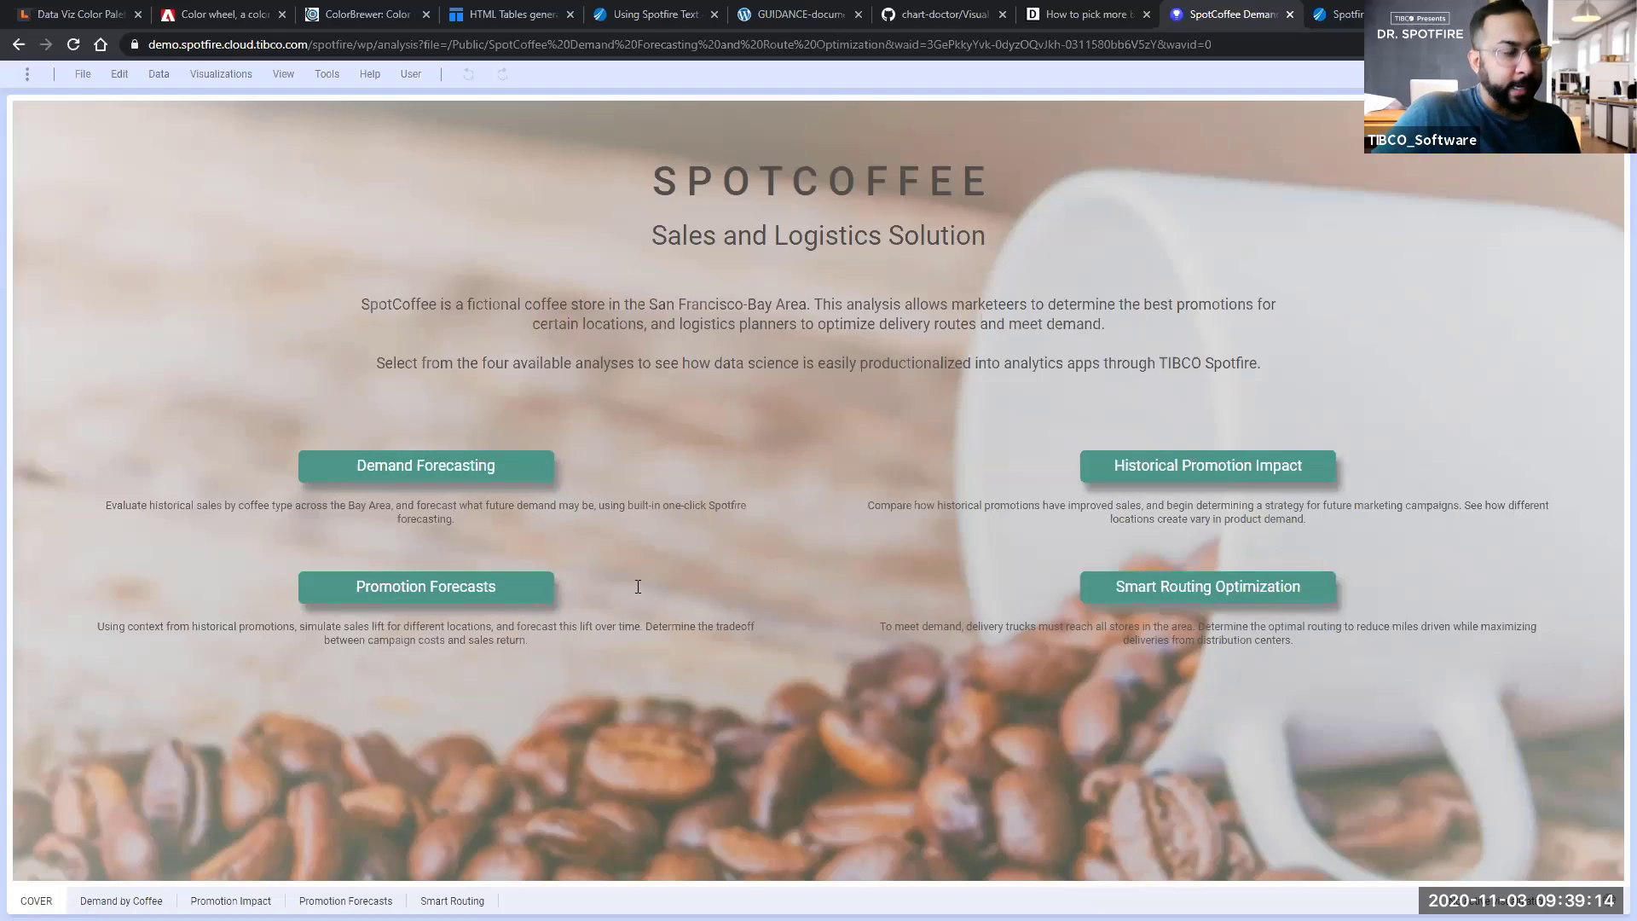
{"action": "left_click", "coordinate": [451, 901]}
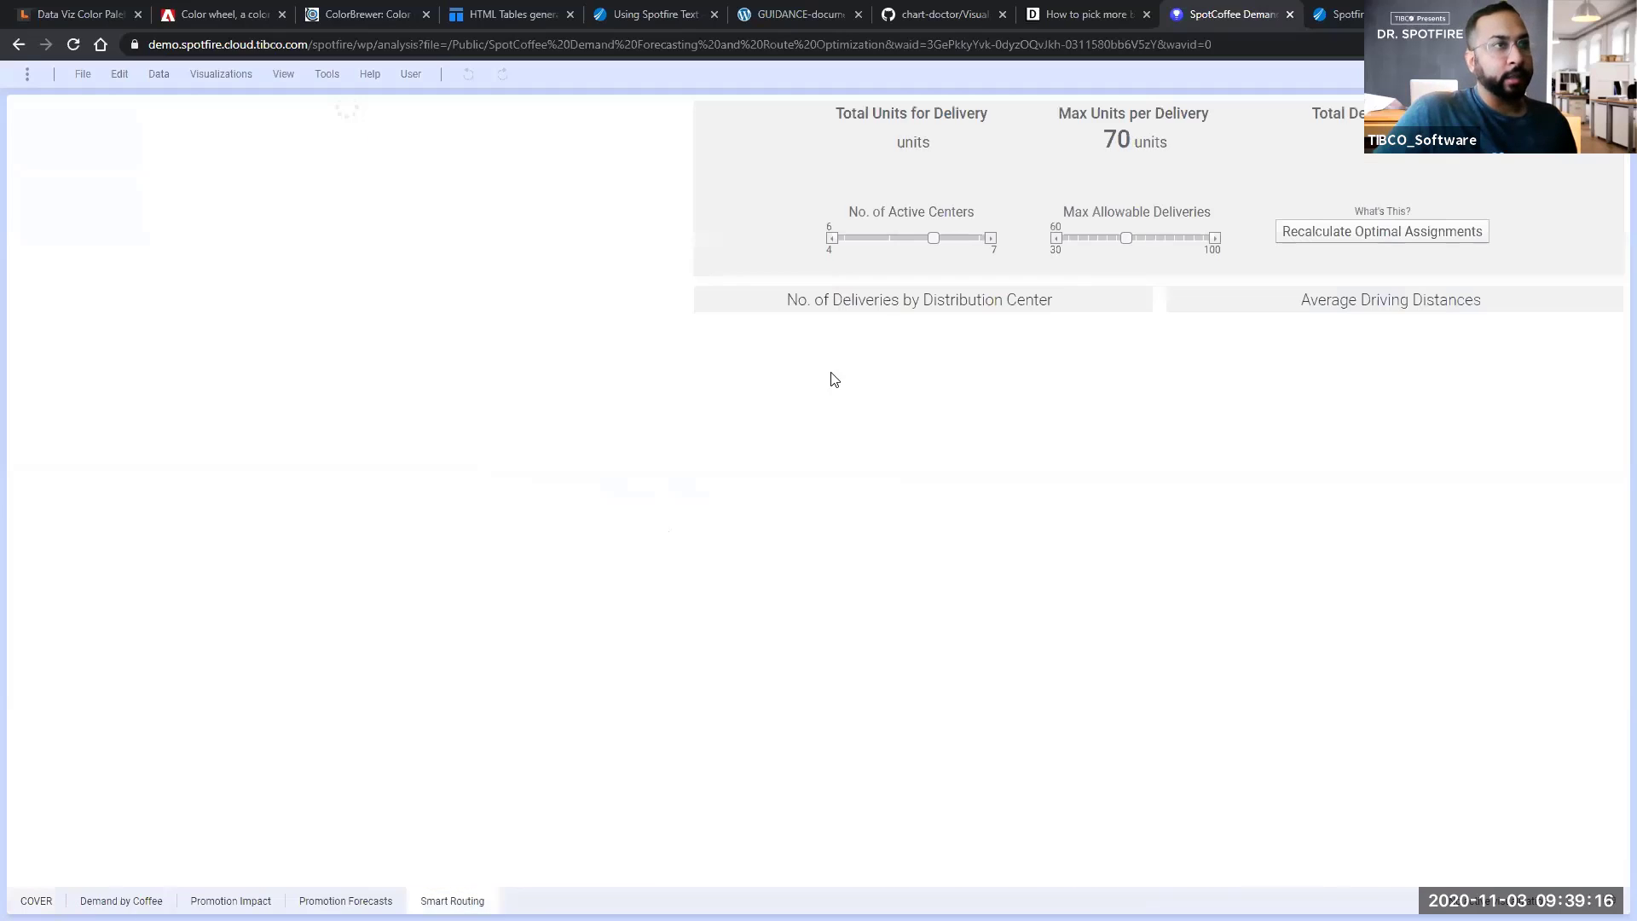
{"action": "mouse_move", "coordinate": [1375, 214]}
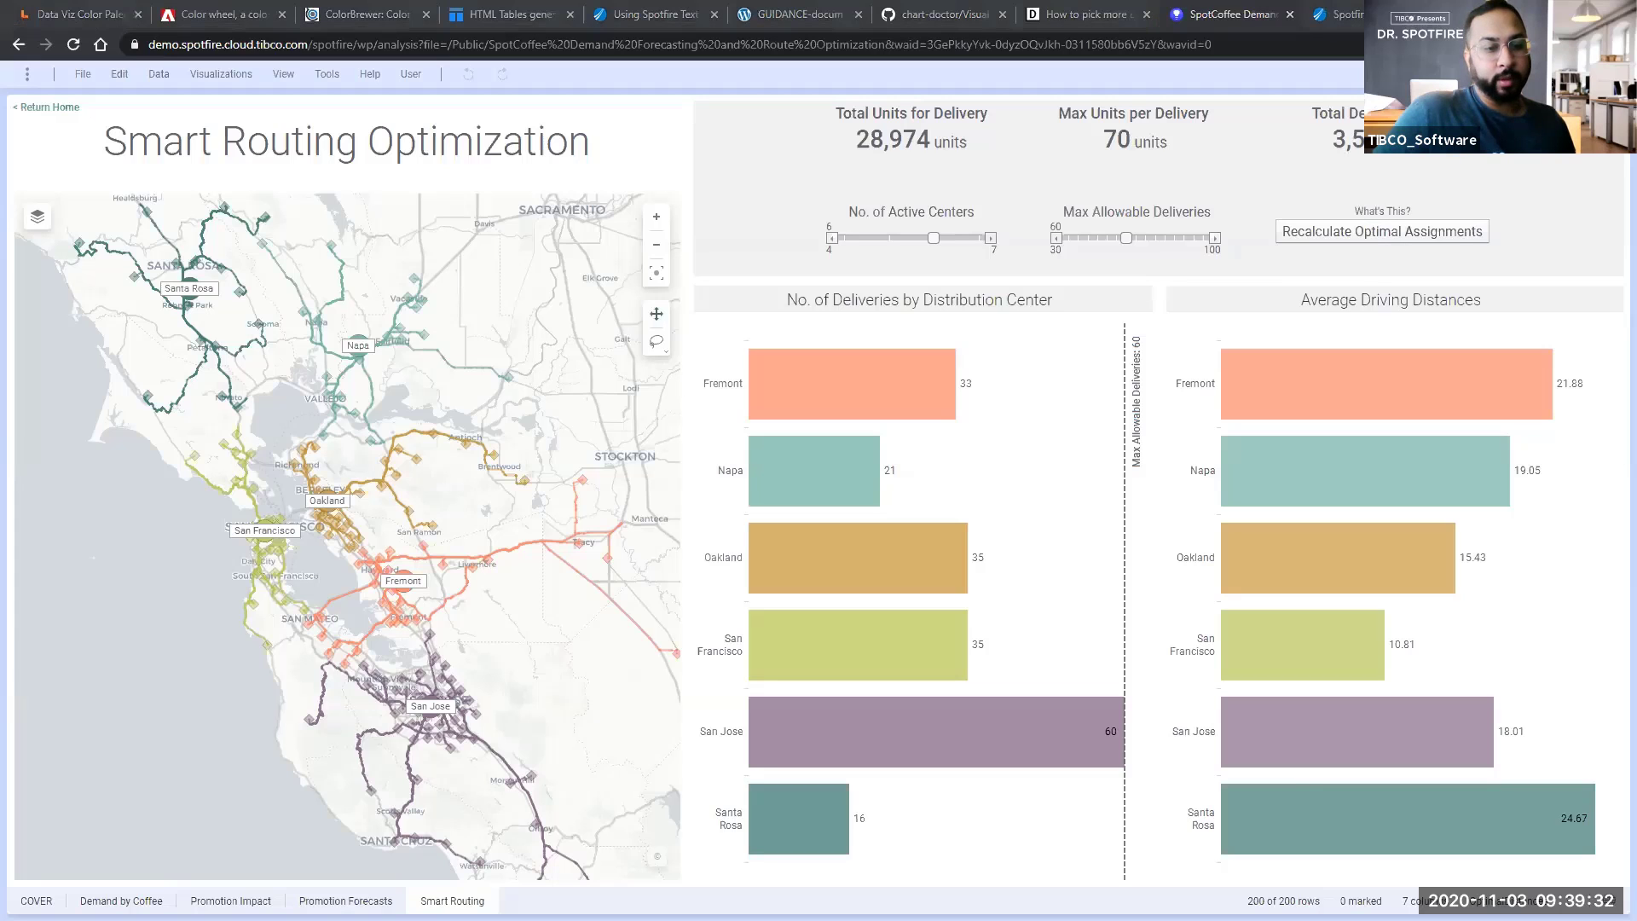
Step: Switch to the desktop Spotfire client and inspect the general custom theme settings on the Smart Routing page, then close them
{"action": "key", "text": "alt+Tab"}
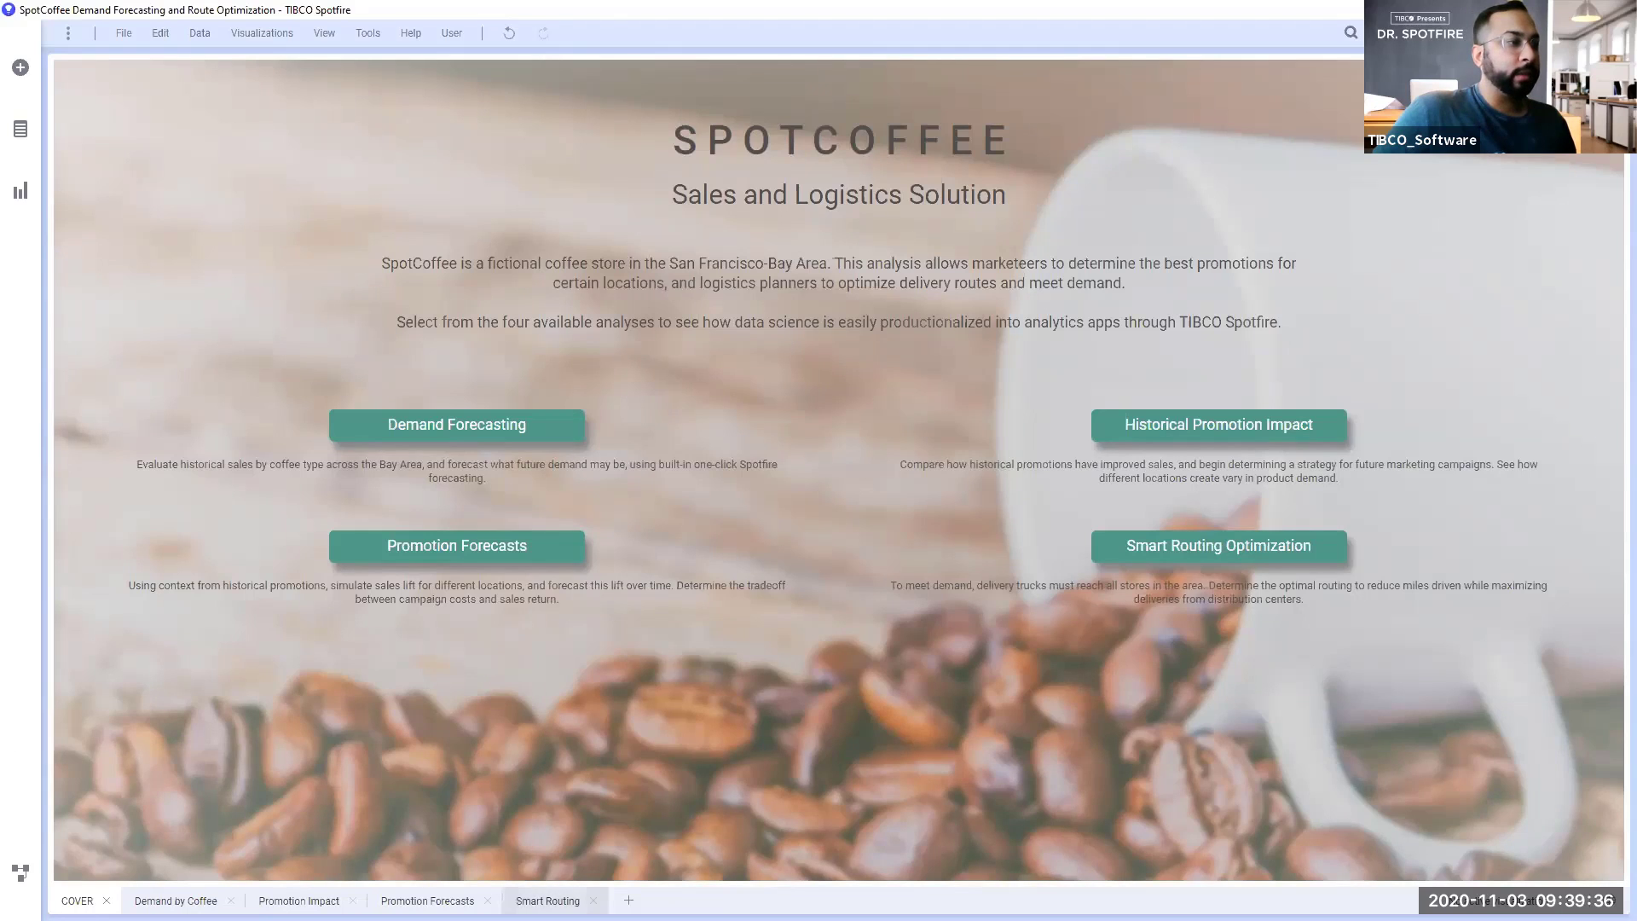
{"action": "left_click", "coordinate": [546, 901]}
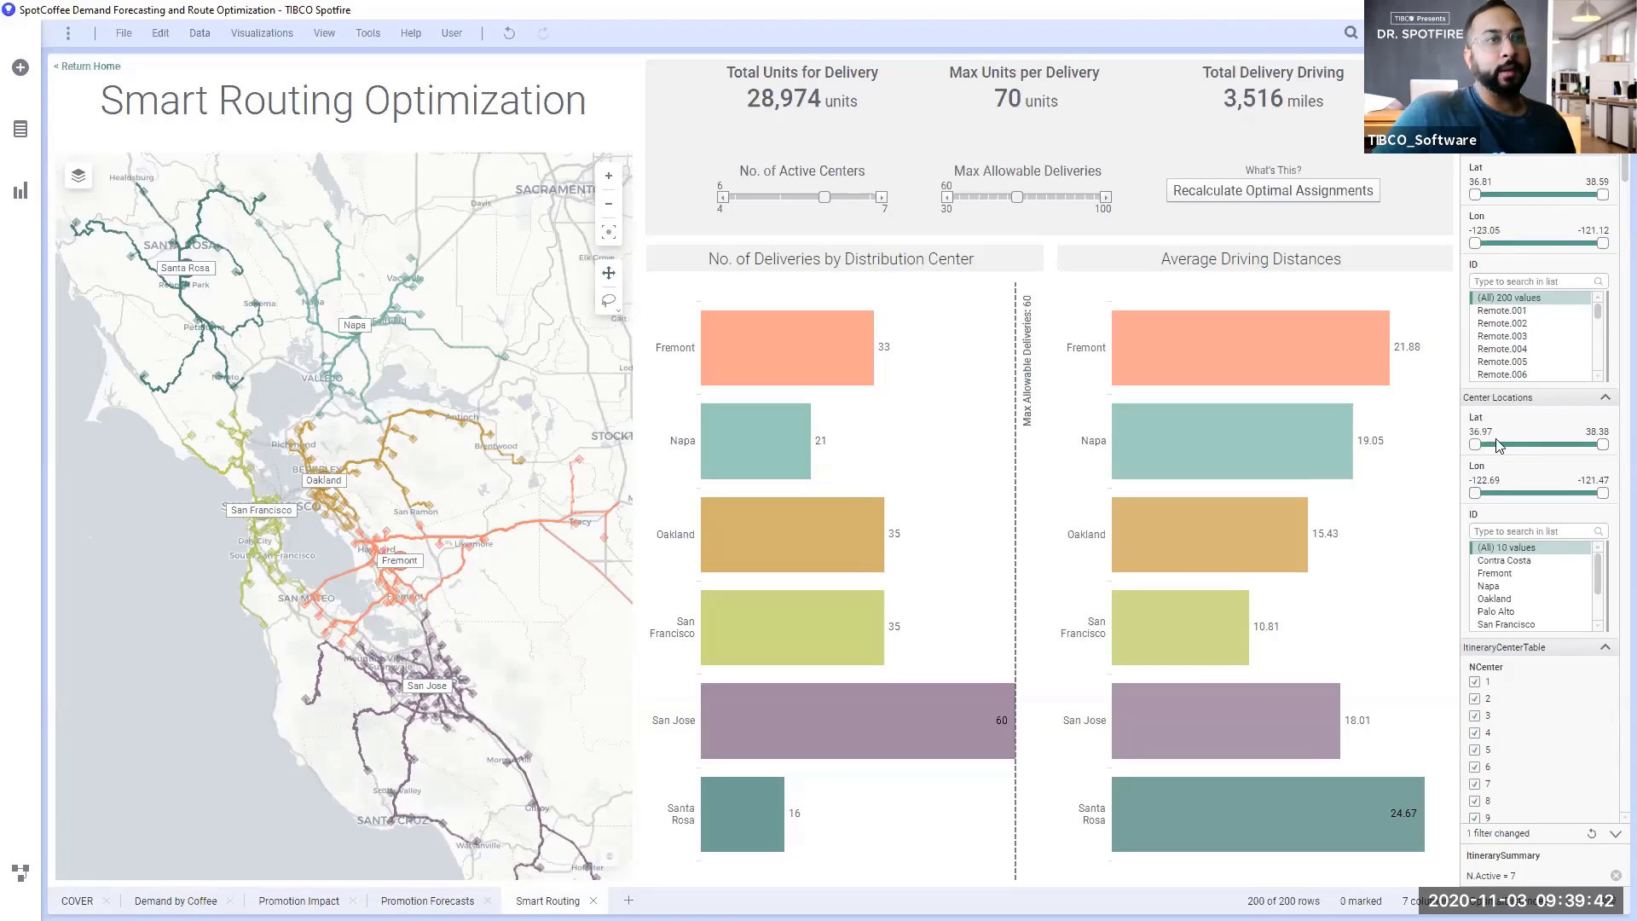
{"action": "left_click", "coordinate": [241, 35]}
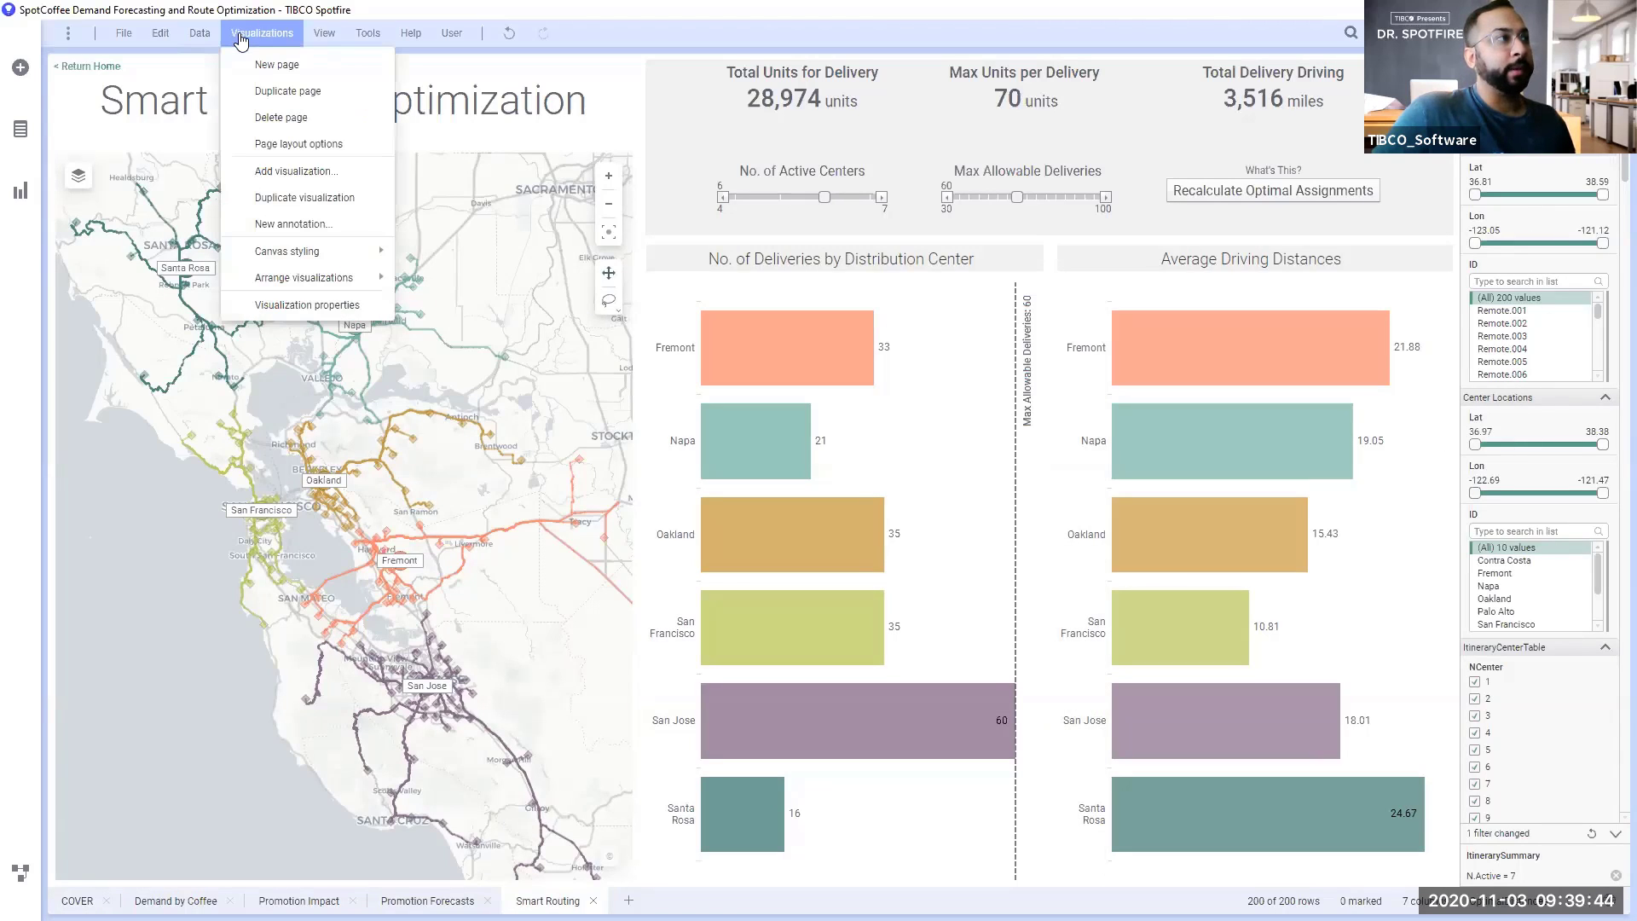
{"action": "mouse_move", "coordinate": [368, 254]}
{"action": "left_click", "coordinate": [476, 383]}
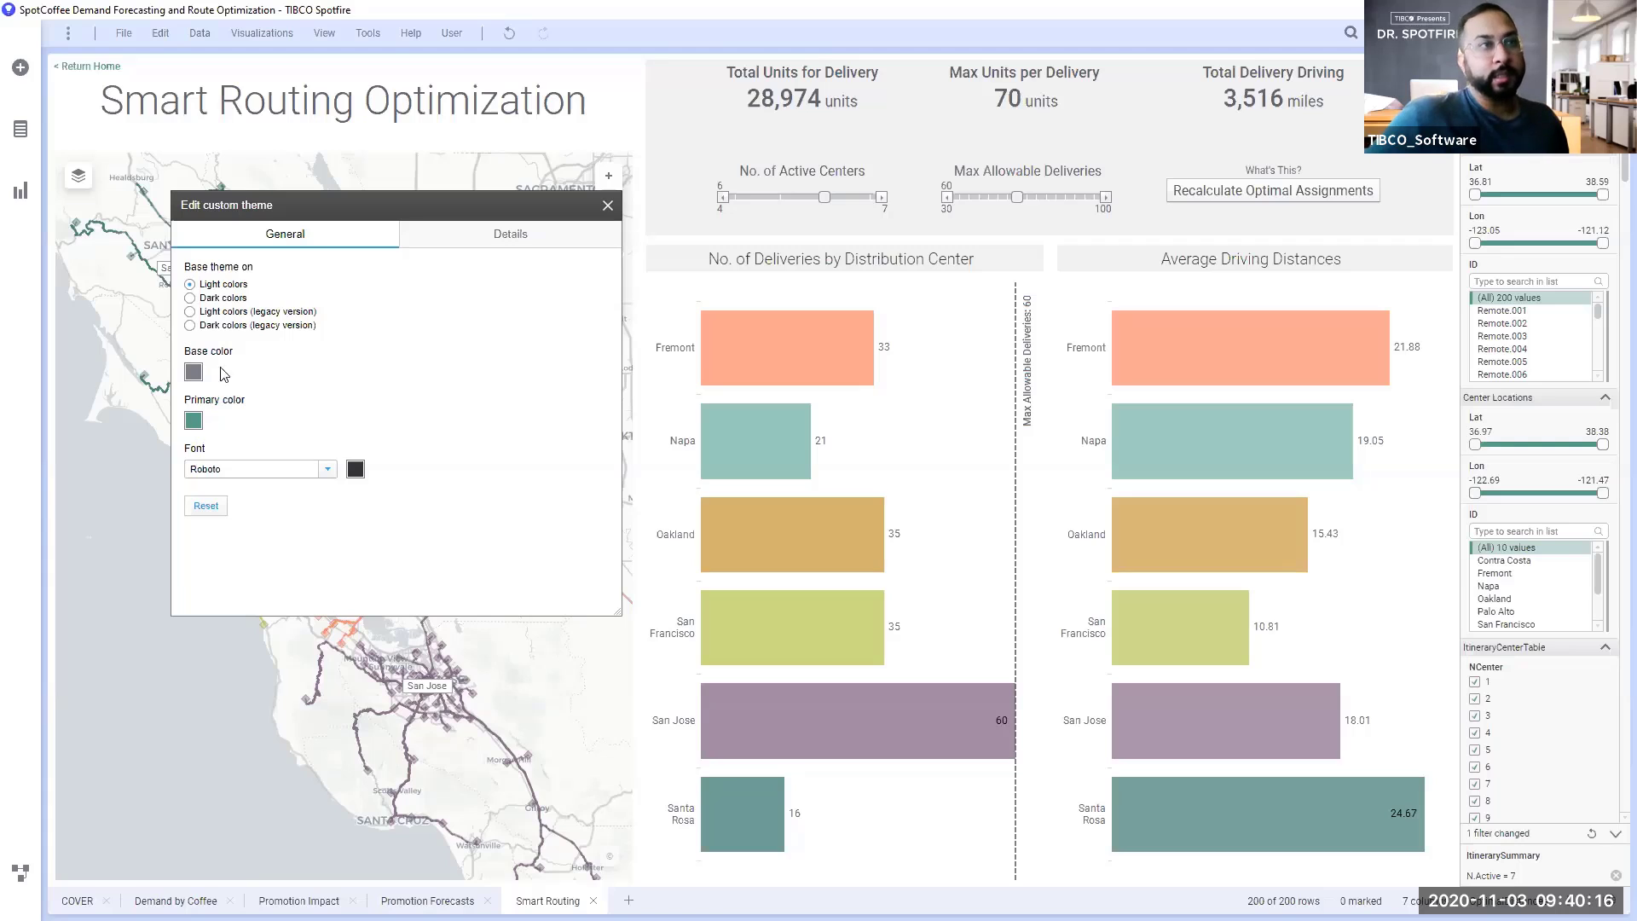
{"action": "left_click_drag", "start_coordinate": [572, 209], "coordinate": [597, 208]}
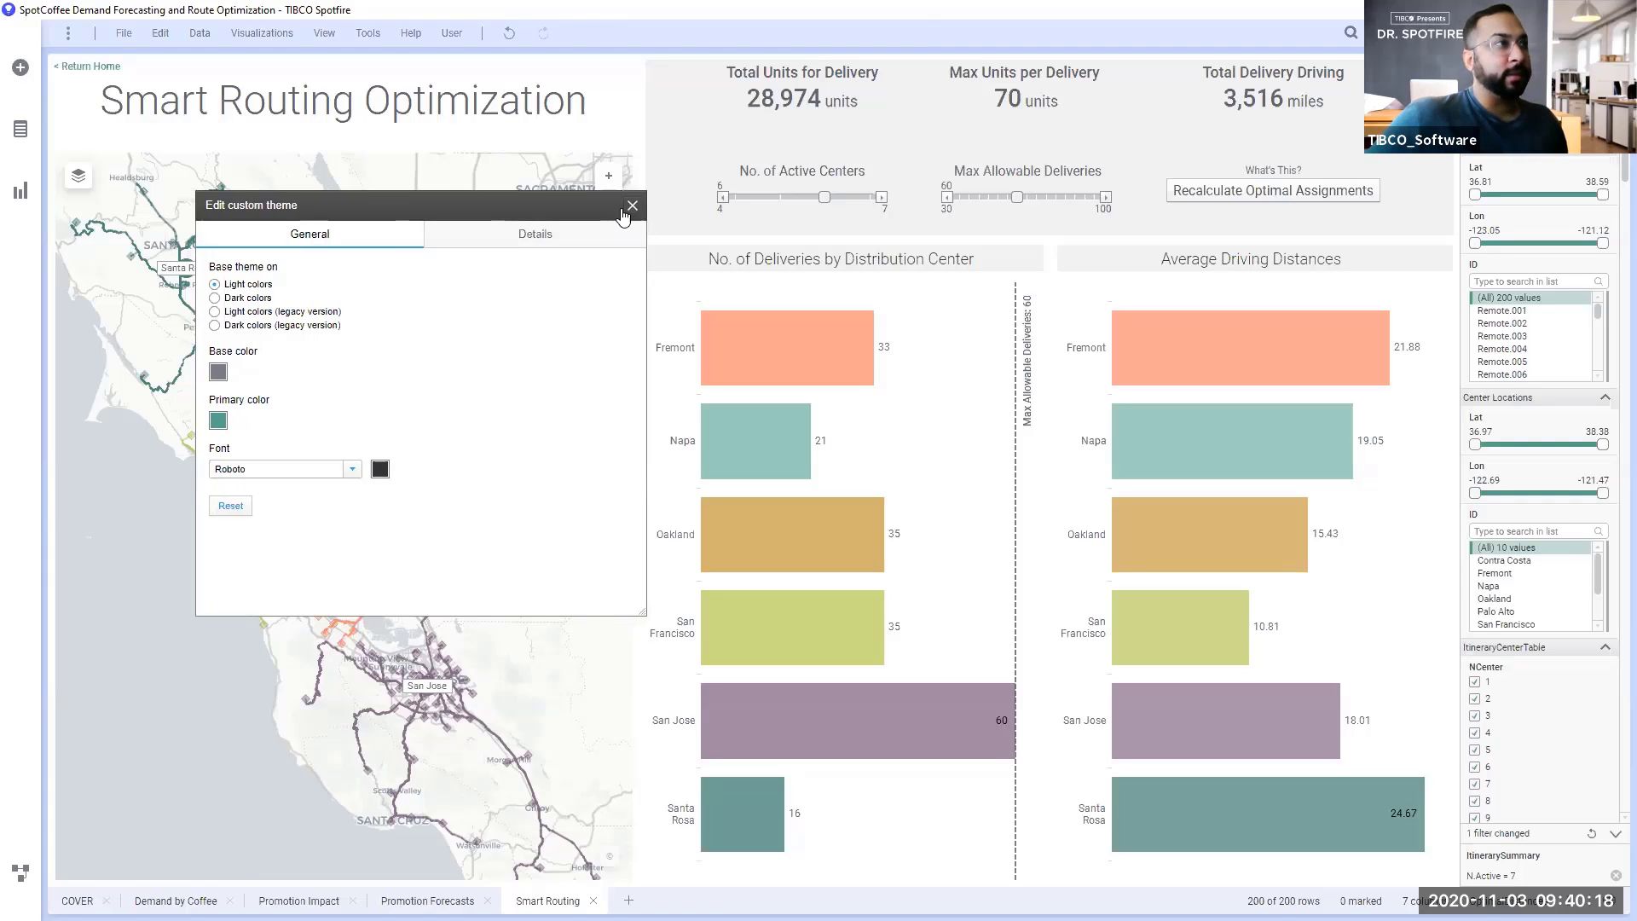
{"action": "left_click", "coordinate": [631, 205]}
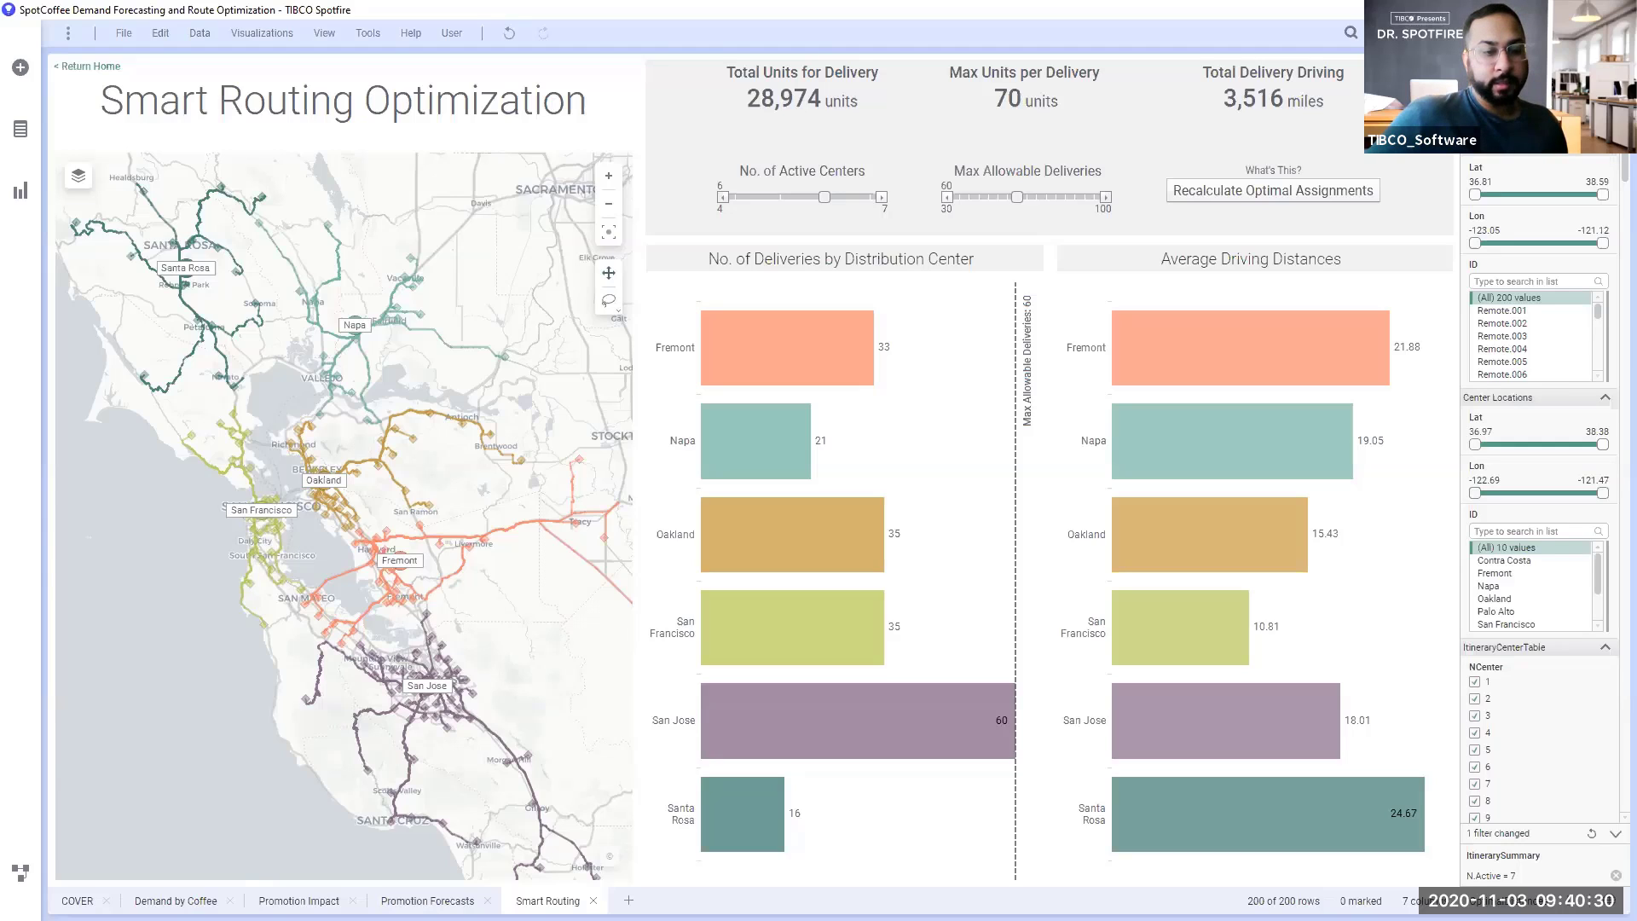
Step: Switch back to the browser, go to the SpotCoffee COVER page and open the advanced options for copying the analysis link
{"action": "key", "text": "alt+Tab"}
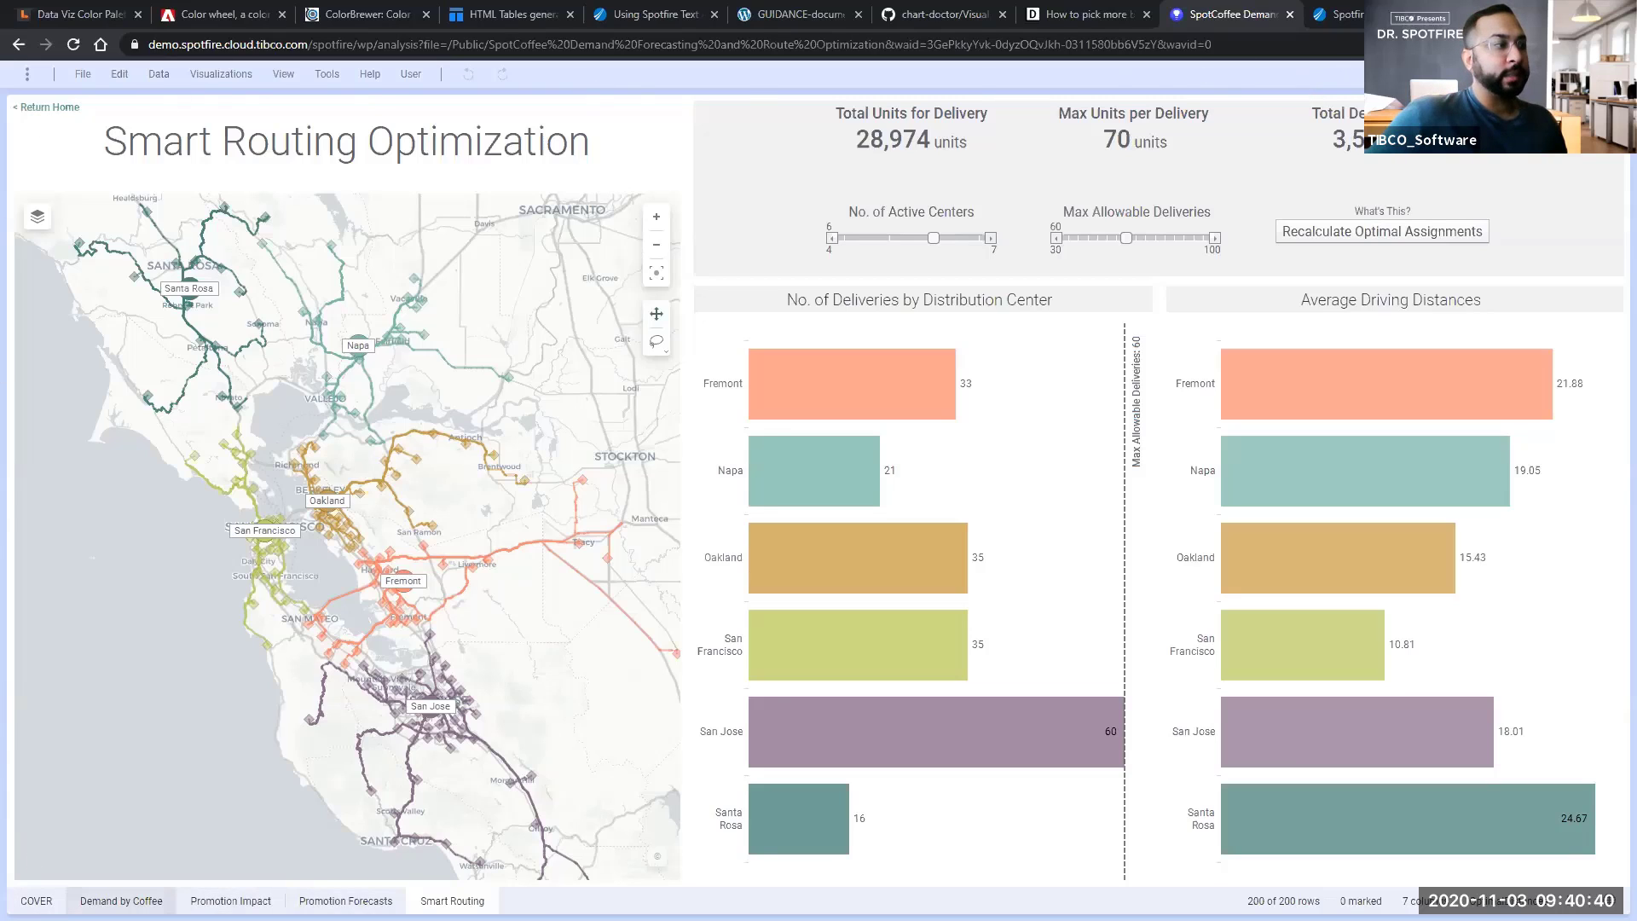
{"action": "left_click", "coordinate": [36, 900]}
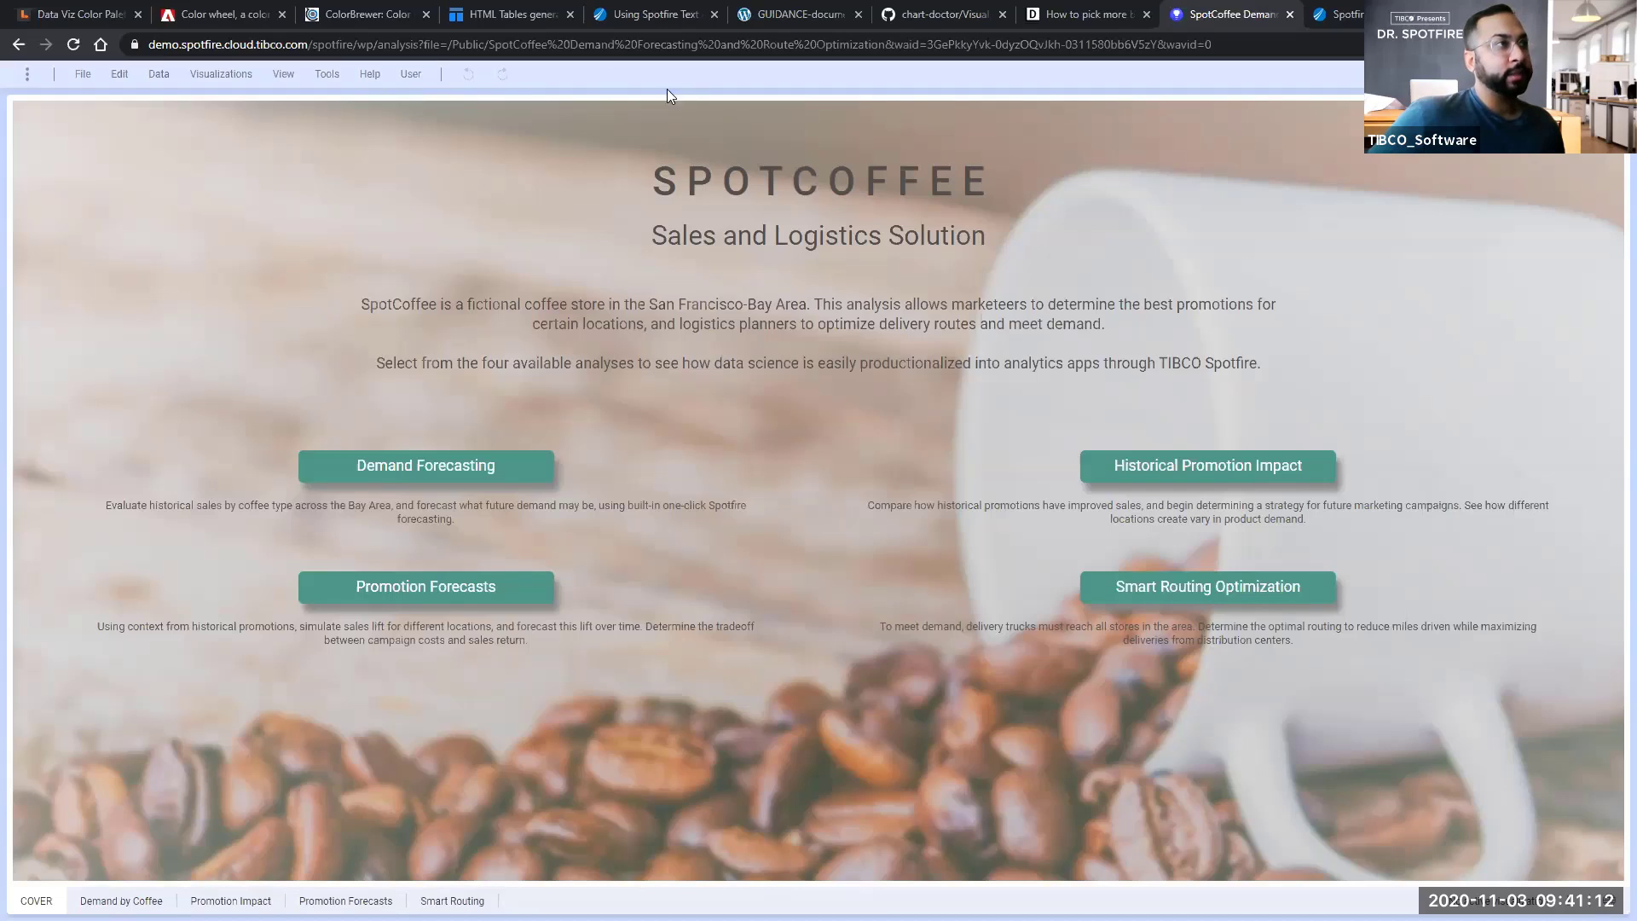
{"action": "left_click", "coordinate": [83, 74]}
{"action": "mouse_move", "coordinate": [122, 275]}
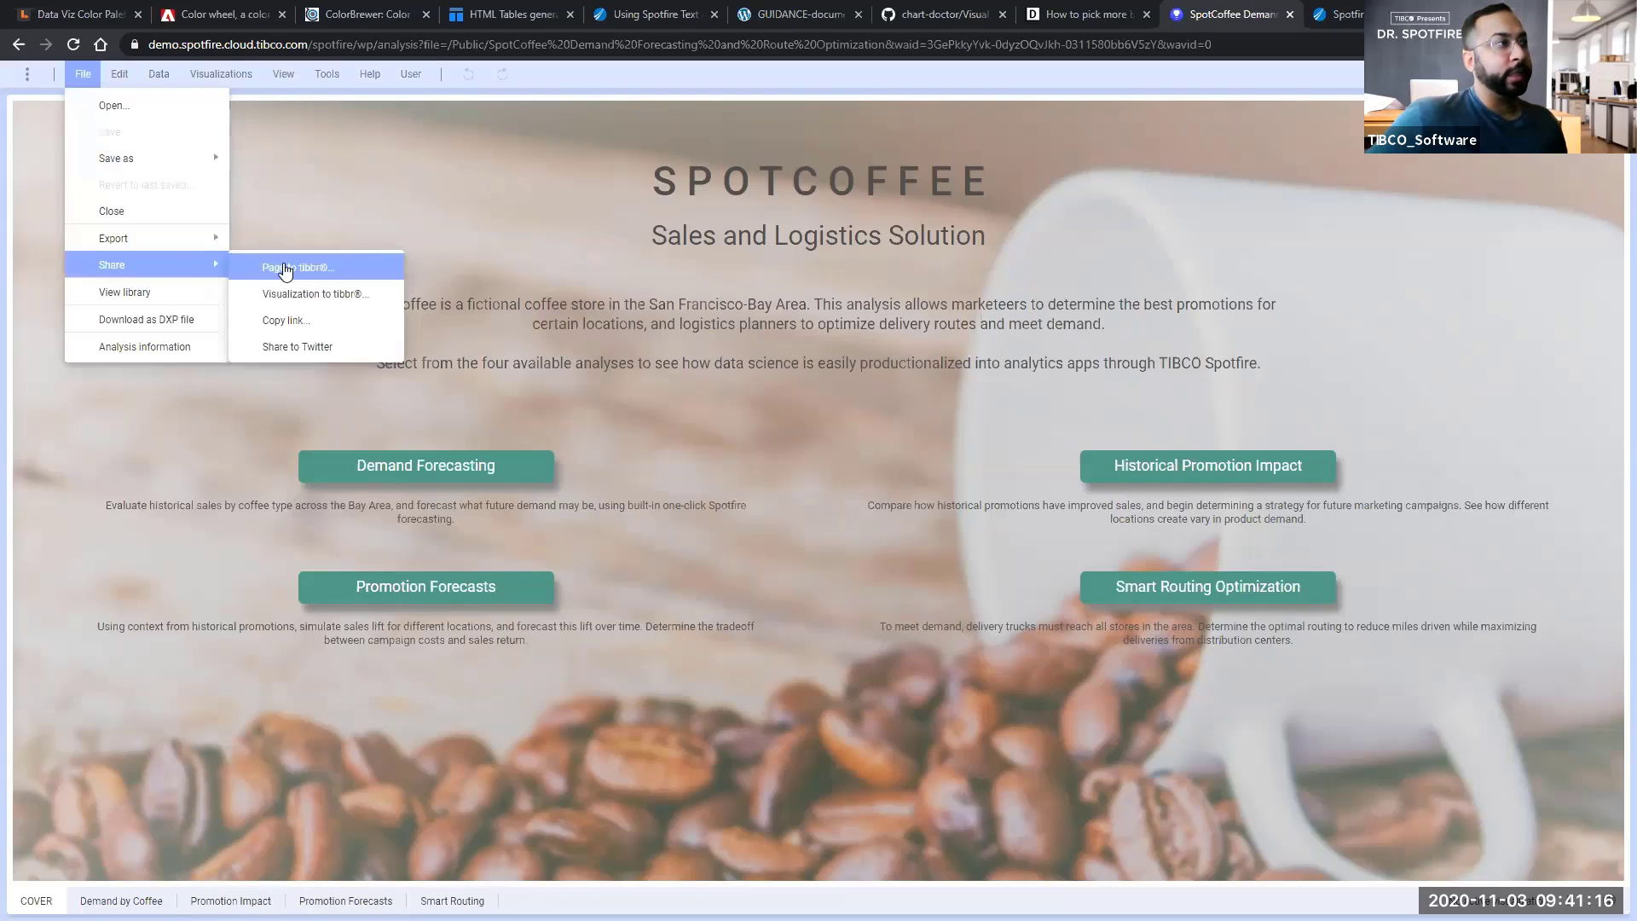
{"action": "left_click", "coordinate": [287, 322]}
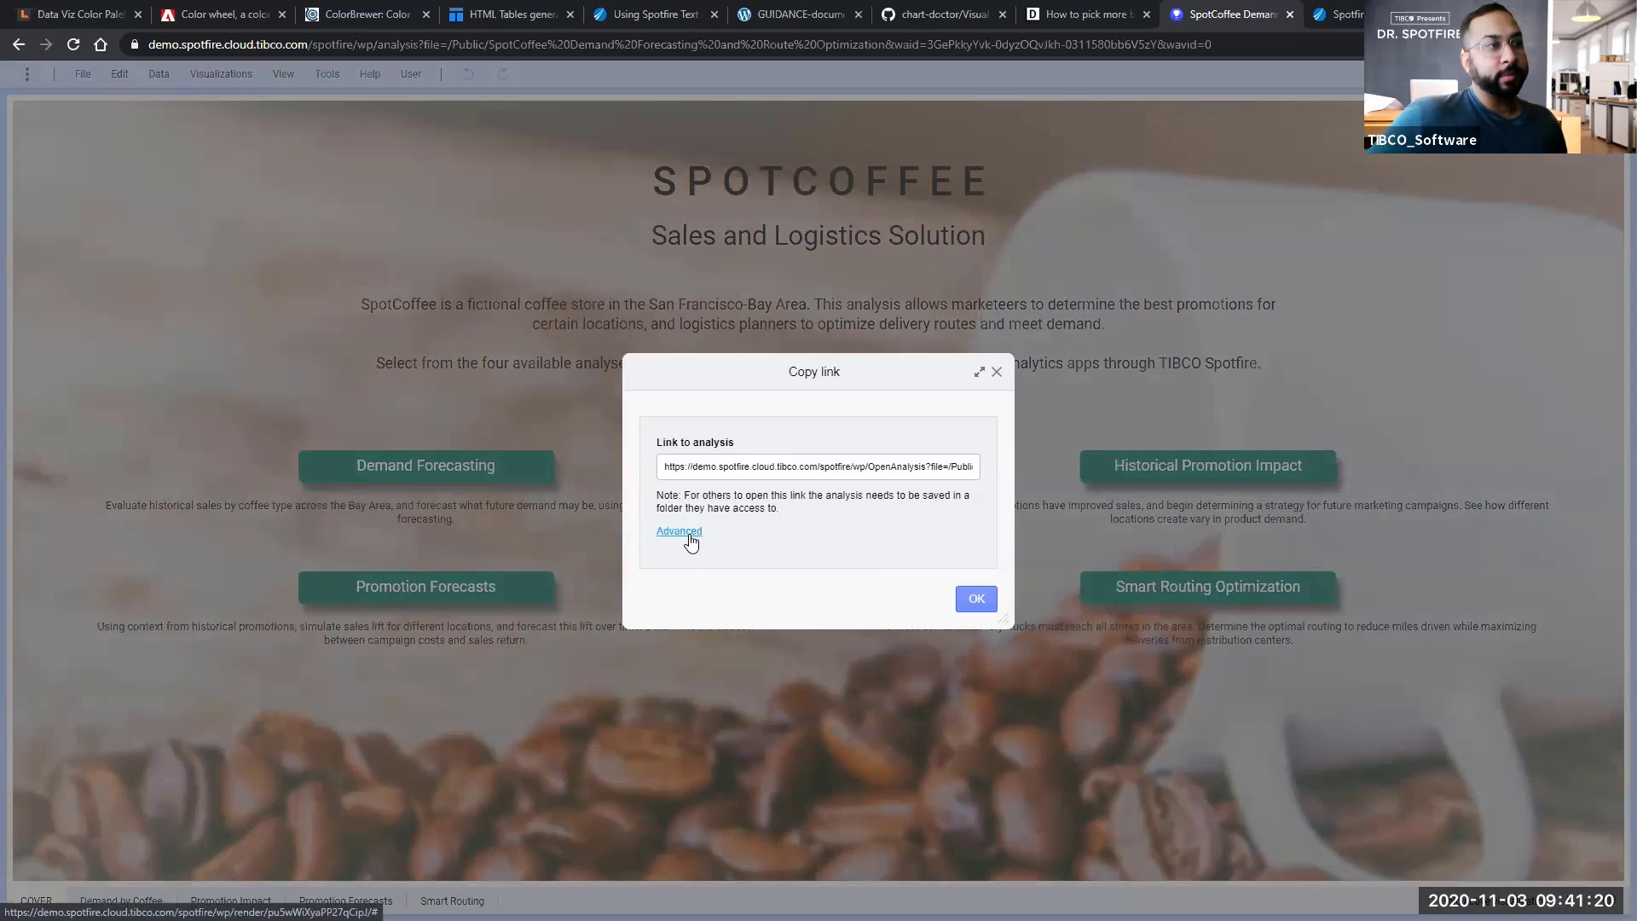
{"action": "left_click", "coordinate": [679, 532]}
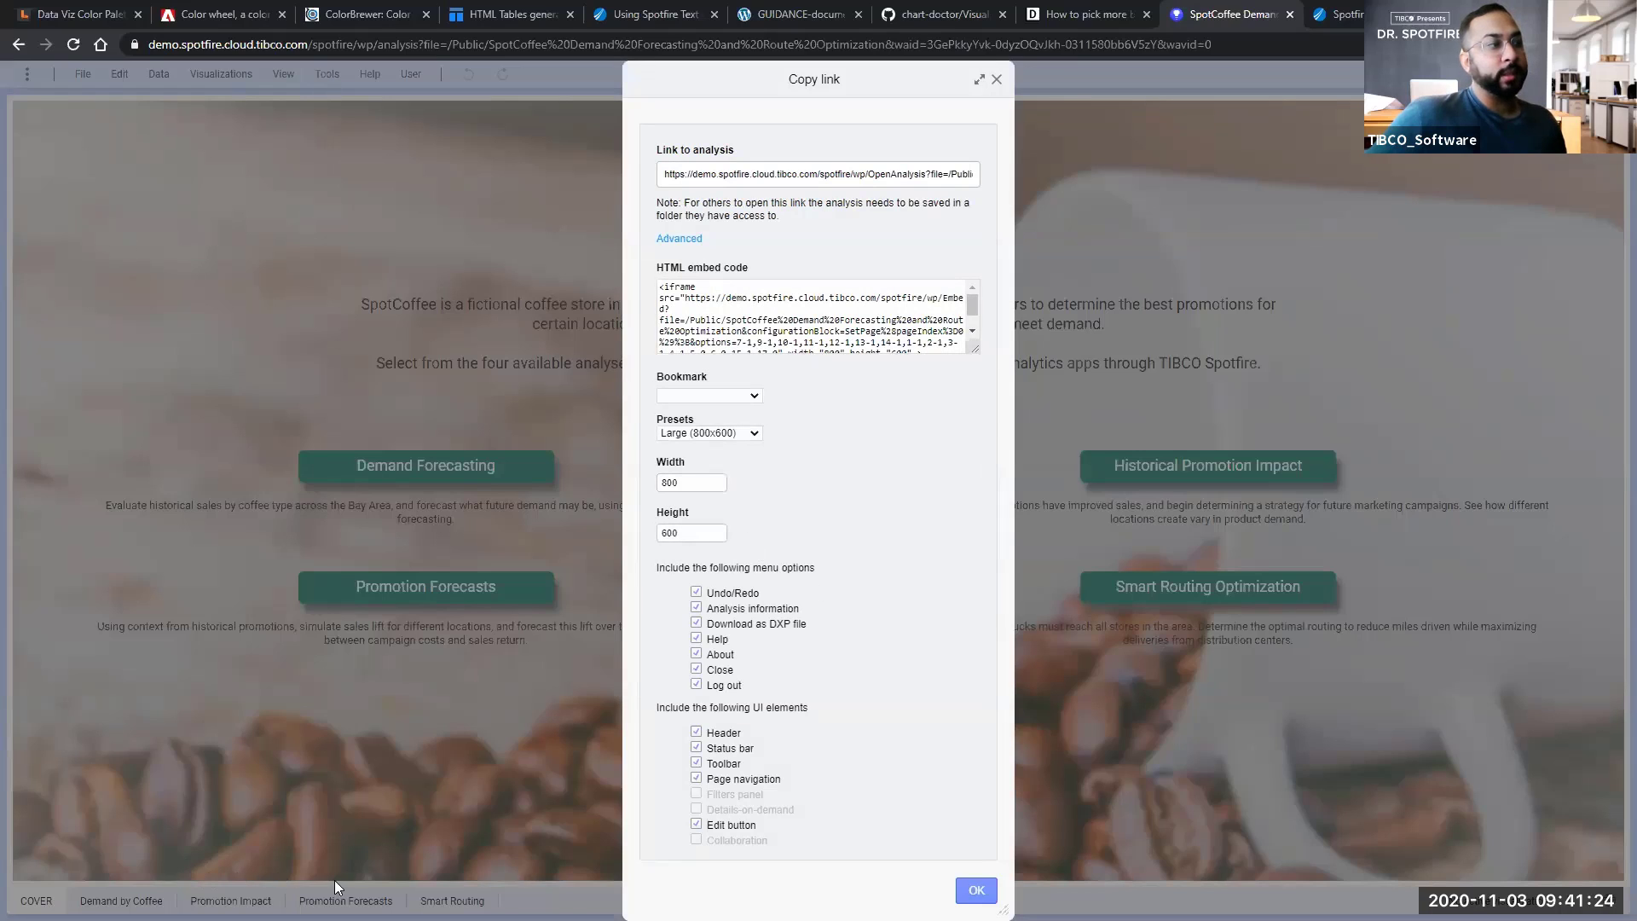
Step: Exclude Download as DXP file, Header, Status bar, Toolbar, Page navigation and Edit button from the shared link
{"action": "left_click", "coordinate": [786, 627]}
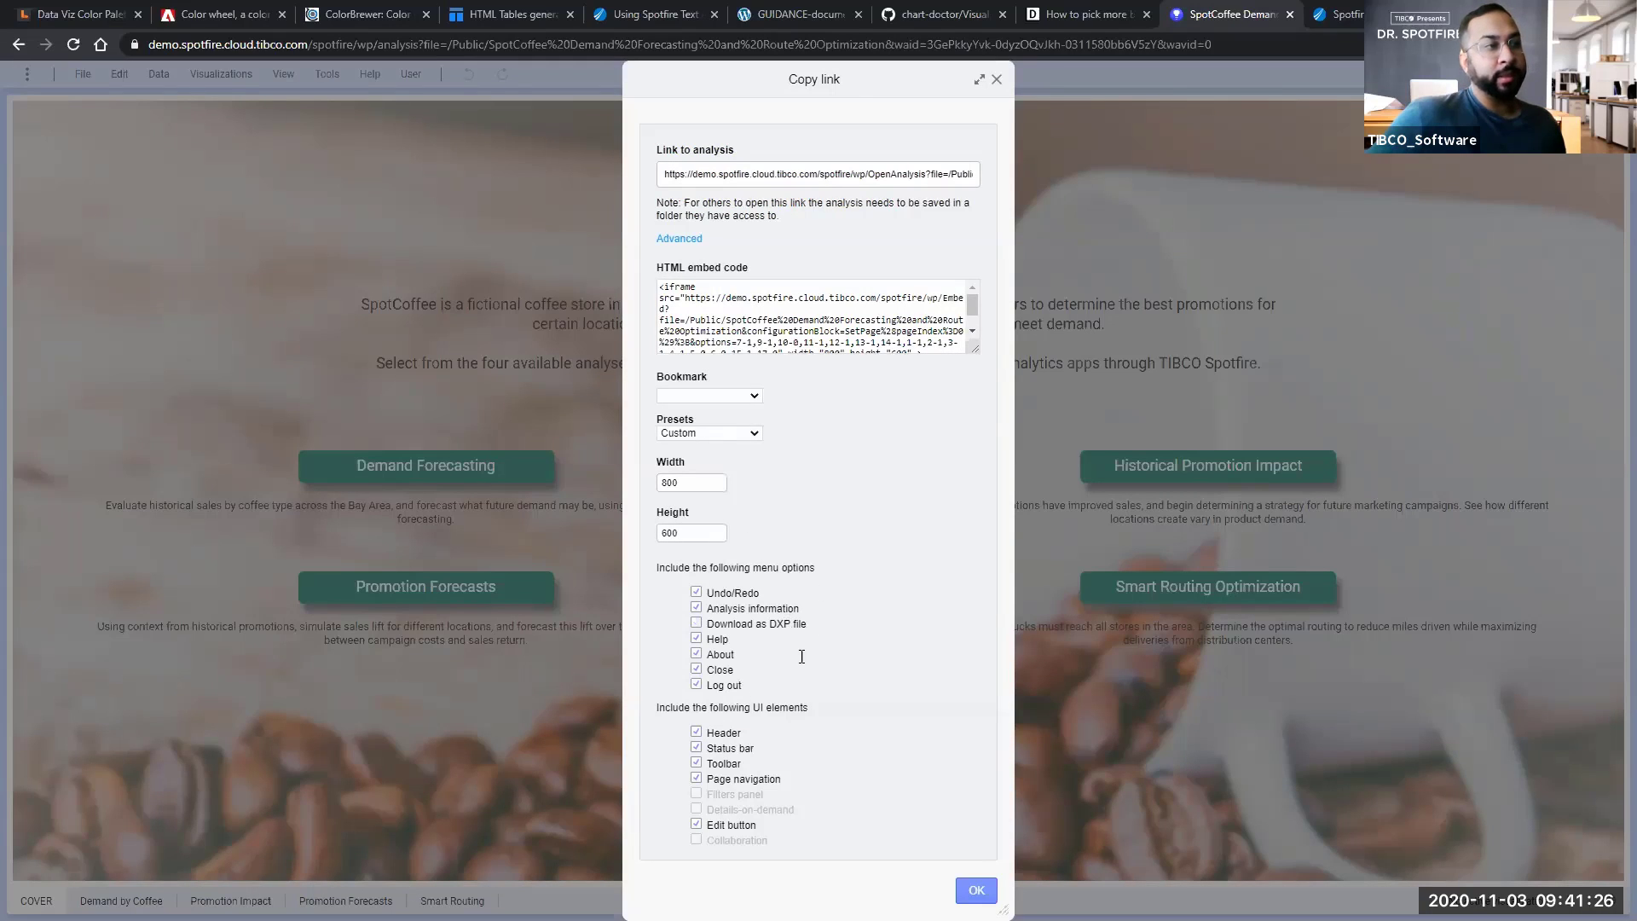
{"action": "left_click", "coordinate": [723, 734]}
{"action": "left_click", "coordinate": [729, 749]}
{"action": "left_click", "coordinate": [732, 764]}
{"action": "left_click", "coordinate": [734, 780]}
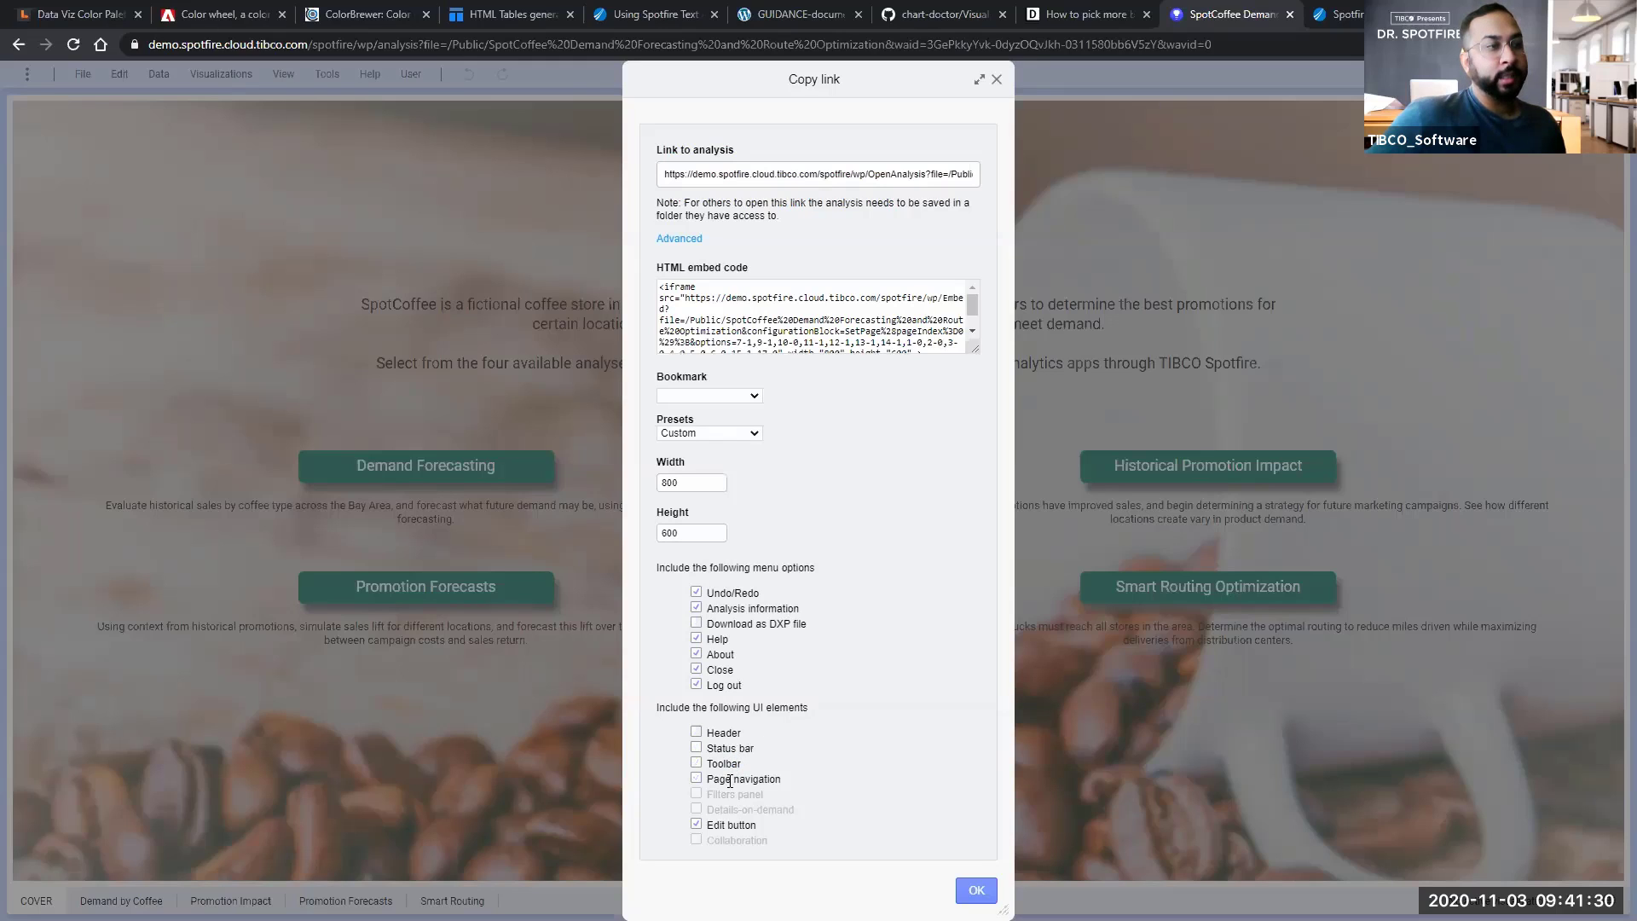
{"action": "left_click", "coordinate": [739, 832]}
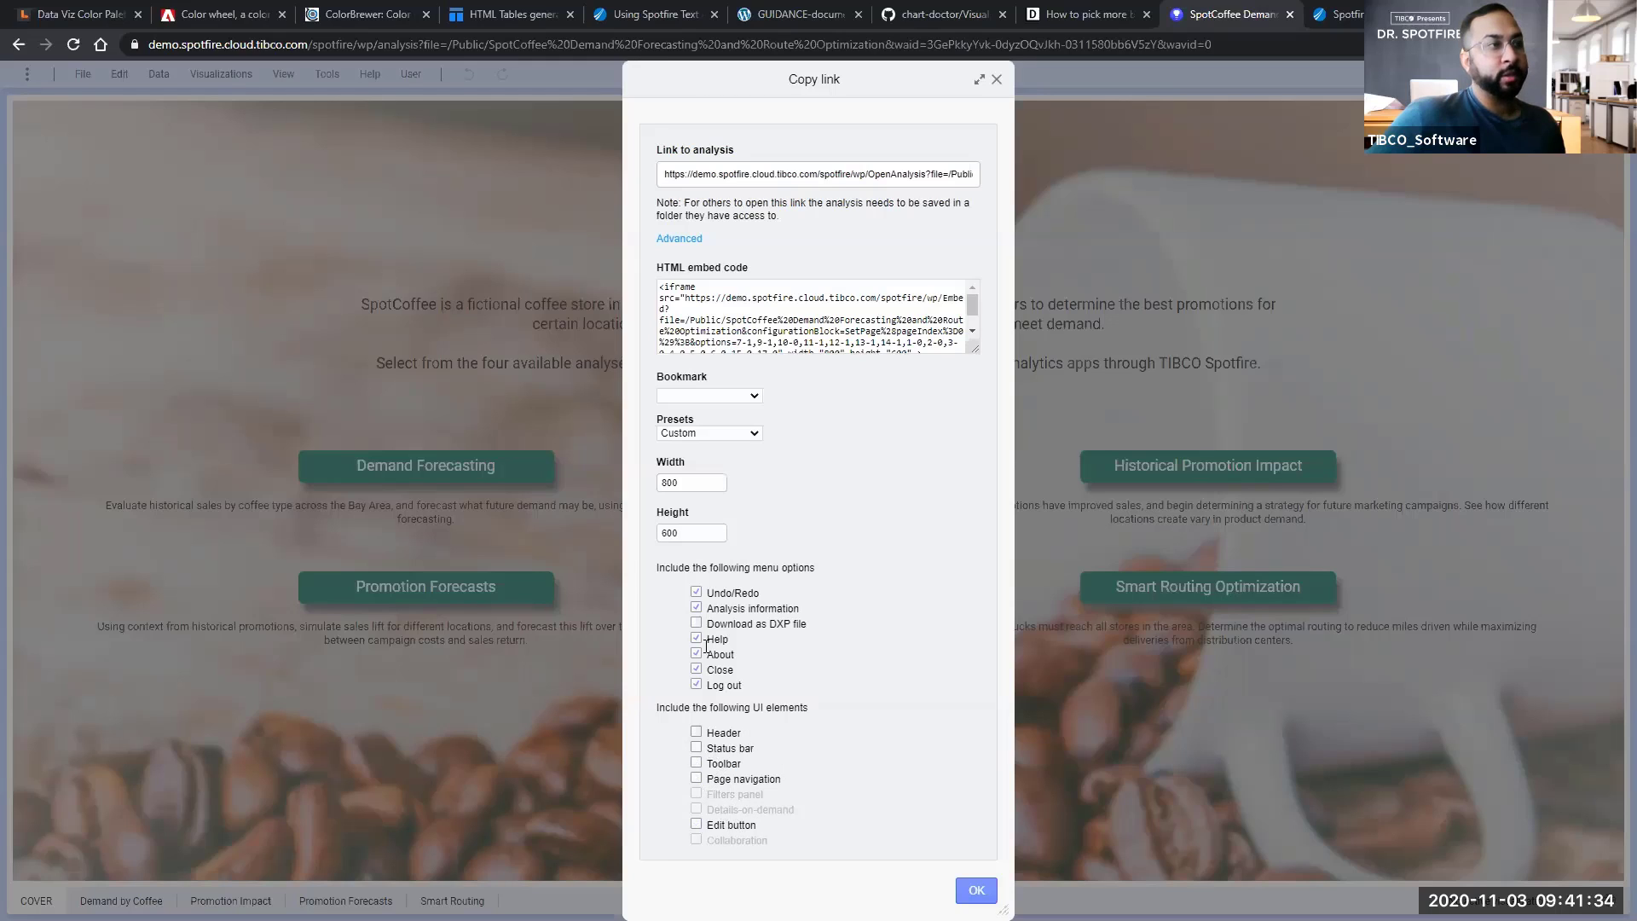
Step: Copy the full customised link to the analysis and close the link dialog
{"action": "left_click_drag", "start_coordinate": [863, 181], "coordinate": [987, 174]}
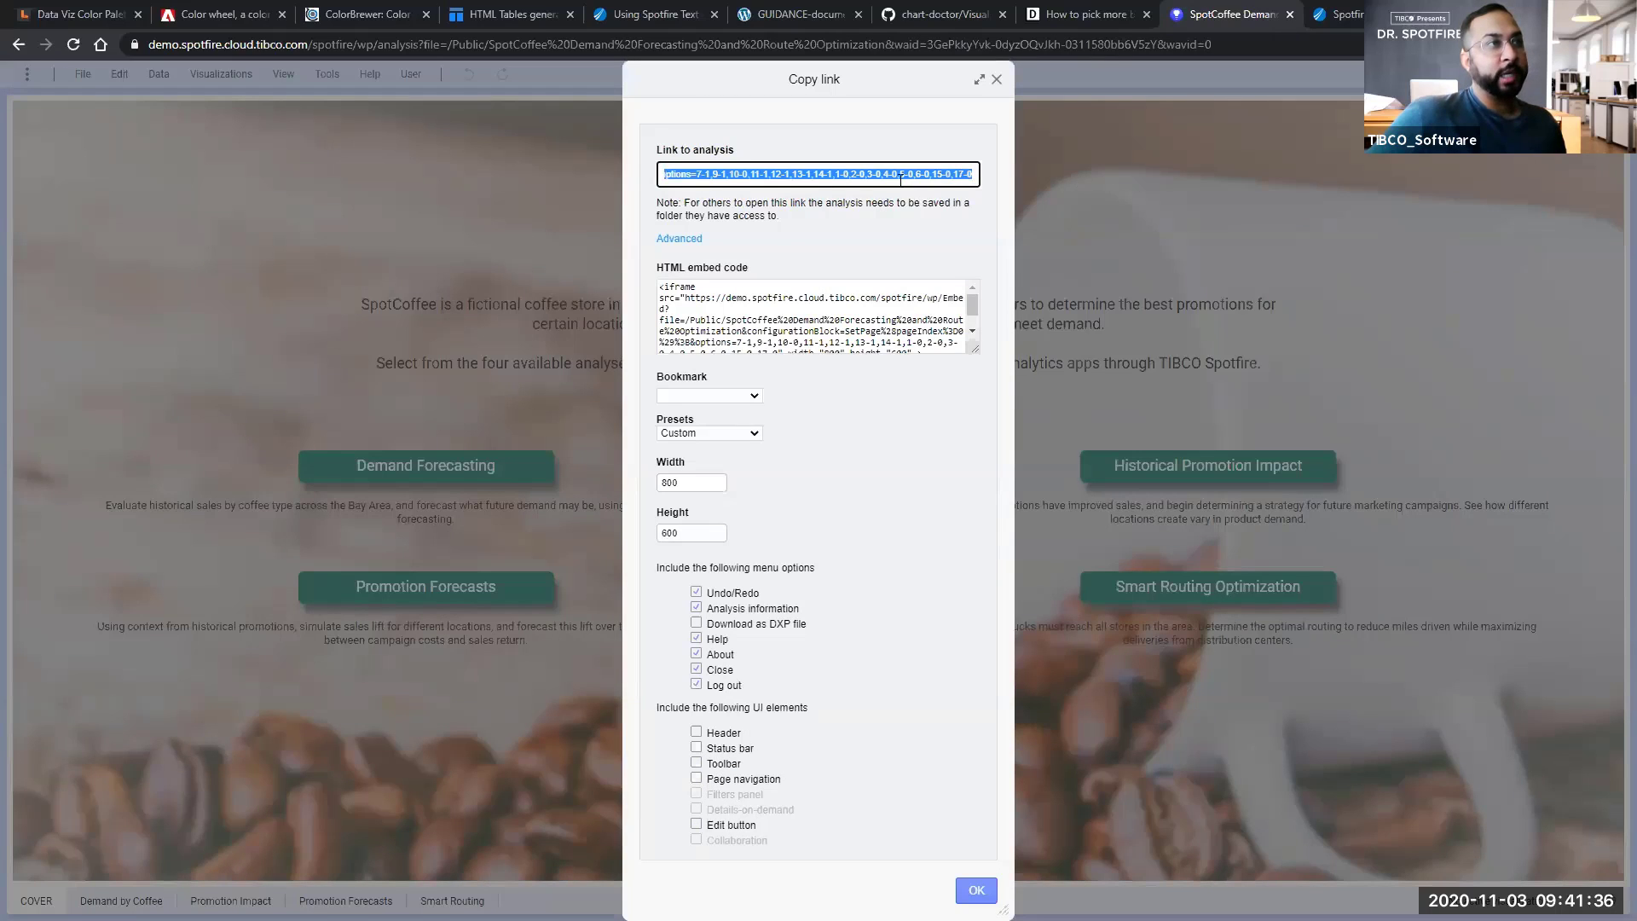
{"action": "left_click", "coordinate": [836, 183]}
{"action": "key", "text": "ctrl+a"}
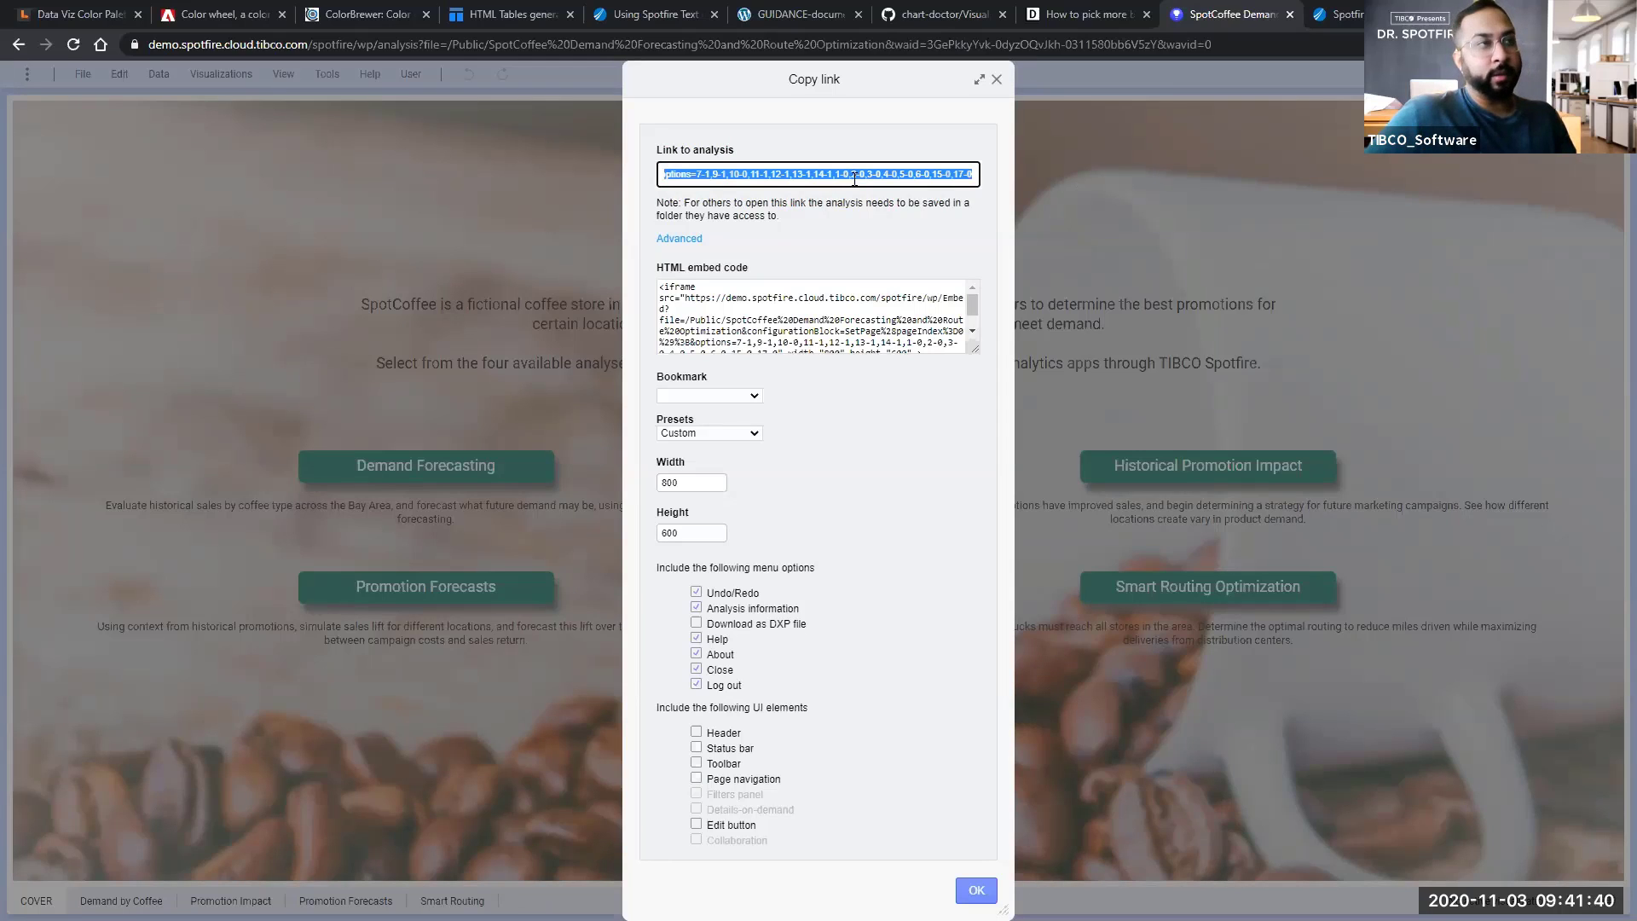
{"action": "left_click", "coordinate": [996, 79]}
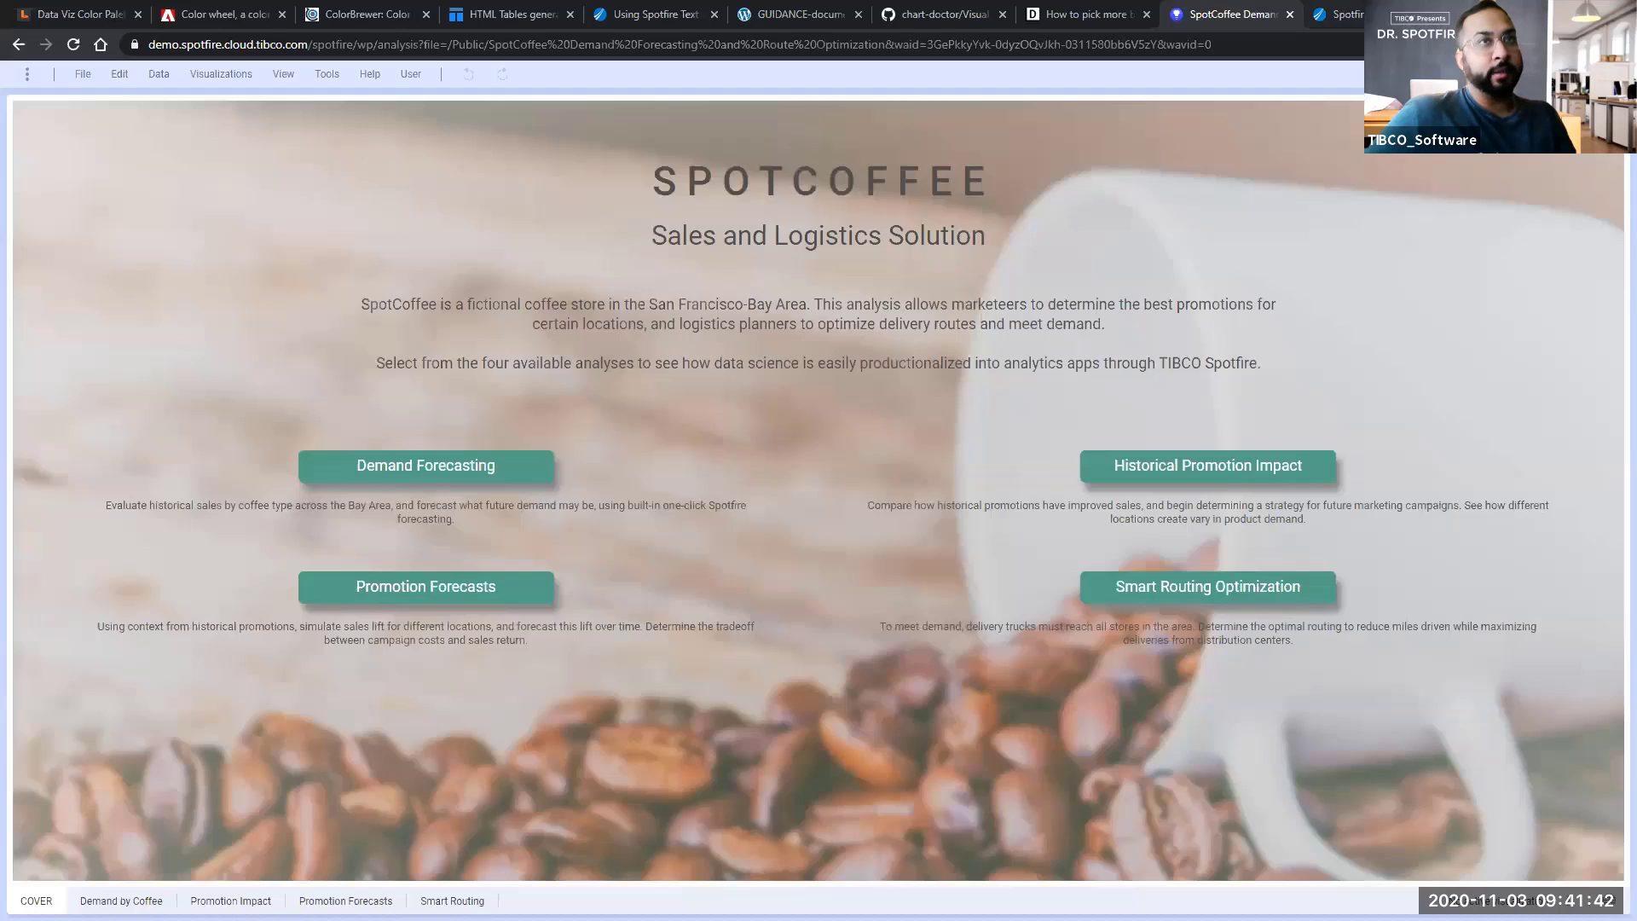
Step: Open the copied analysis link in a new browser tab and go to Smart Routing Optimization from the cover page
{"action": "key", "text": "ctrl+t"}
{"action": "key", "text": "ctrl+v"}
{"action": "key", "text": "Return"}
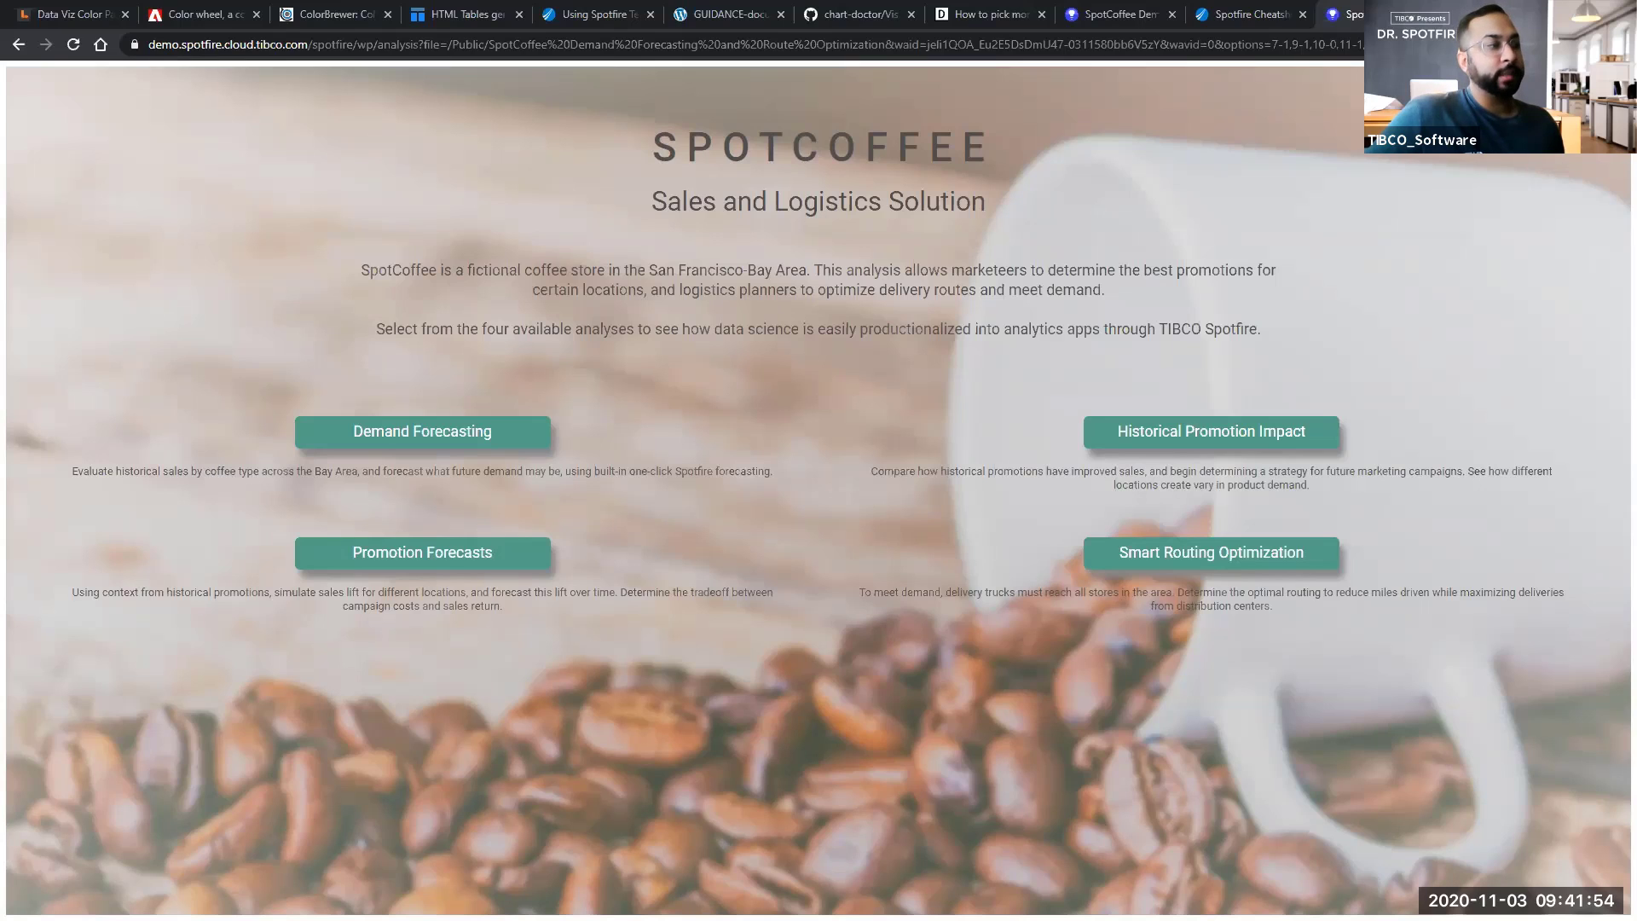
{"action": "left_click", "coordinate": [1134, 550]}
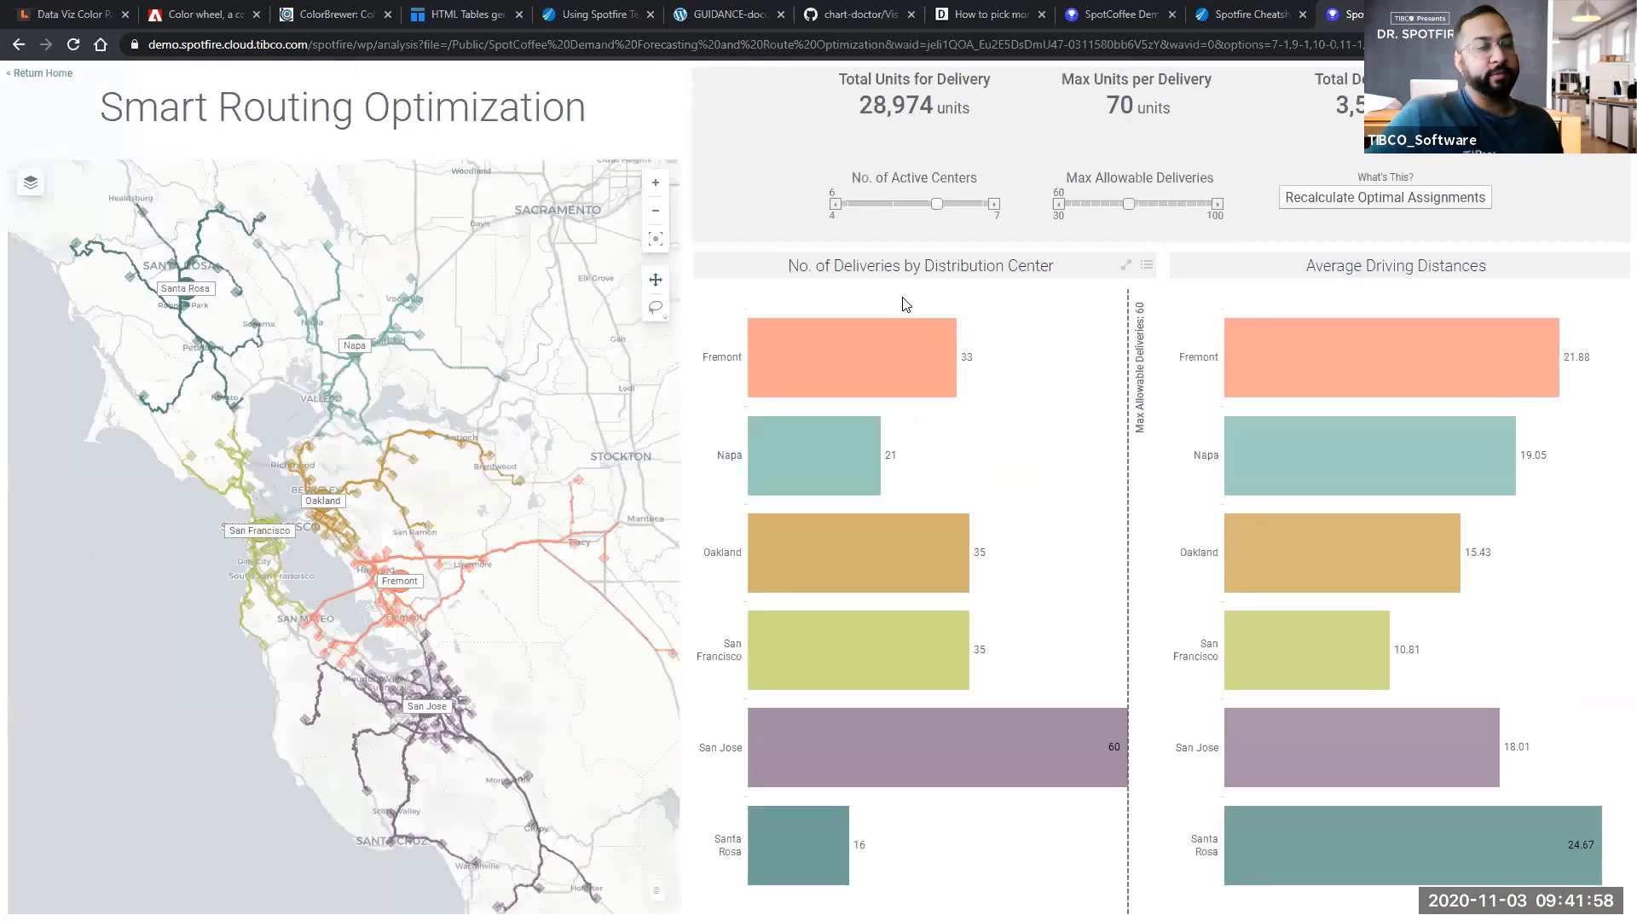